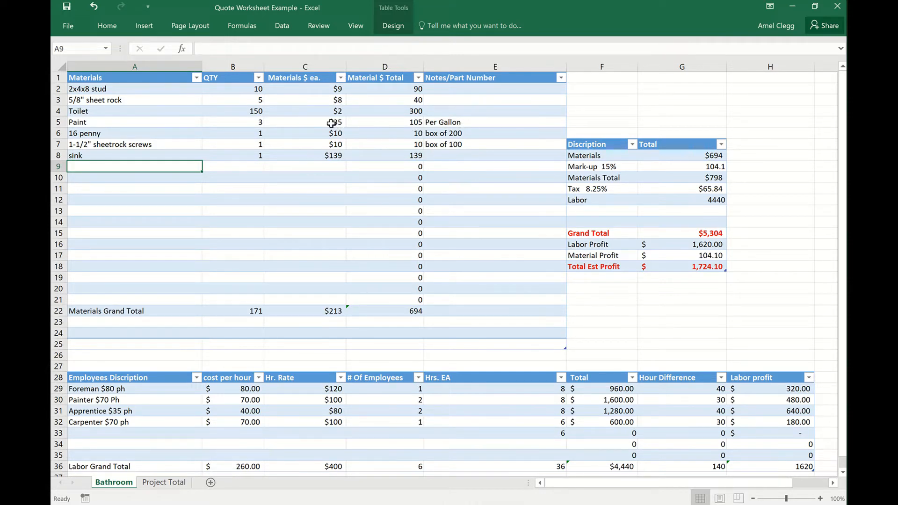
# Add Tile to the materials table in row 9 with a quantity of 35 at $2 each.
pyautogui.scroll(-2, 534, 252)
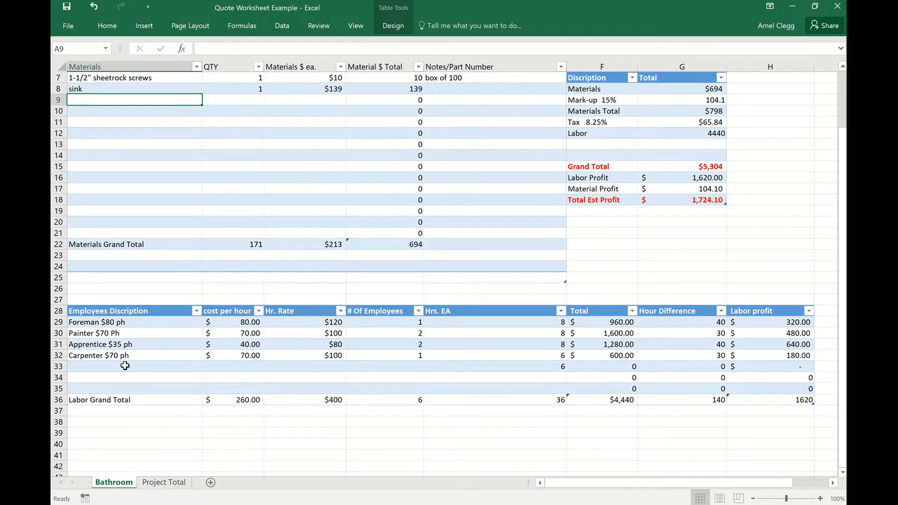
pyautogui.scroll(2, 513, 362)
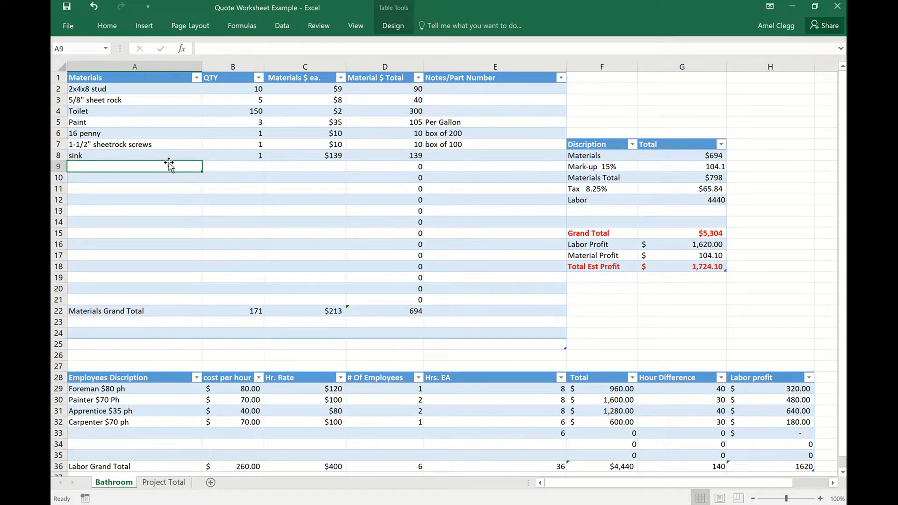
pyautogui.write('Tile')
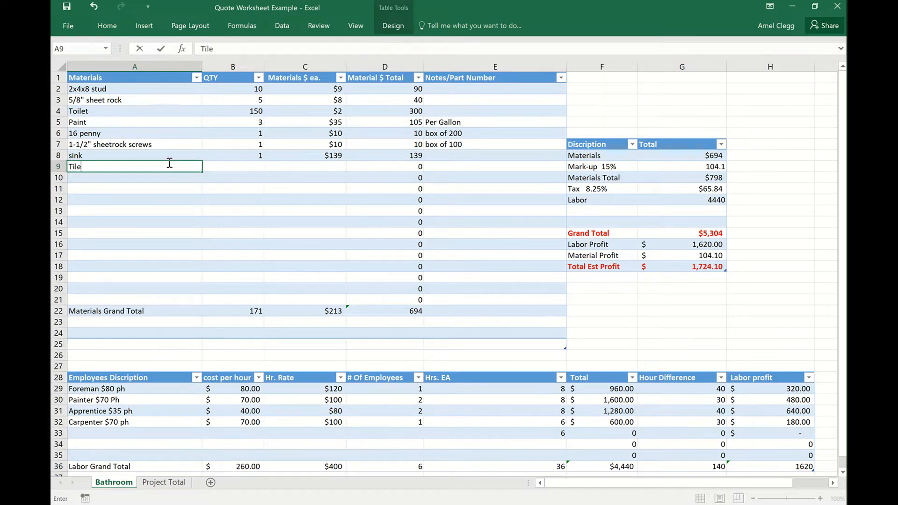
pyautogui.click(234, 165)
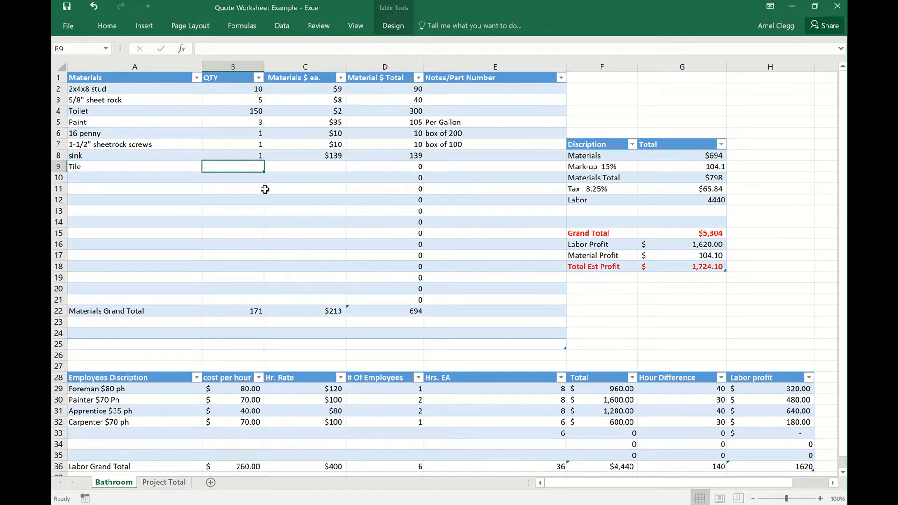
pyautogui.write('35')
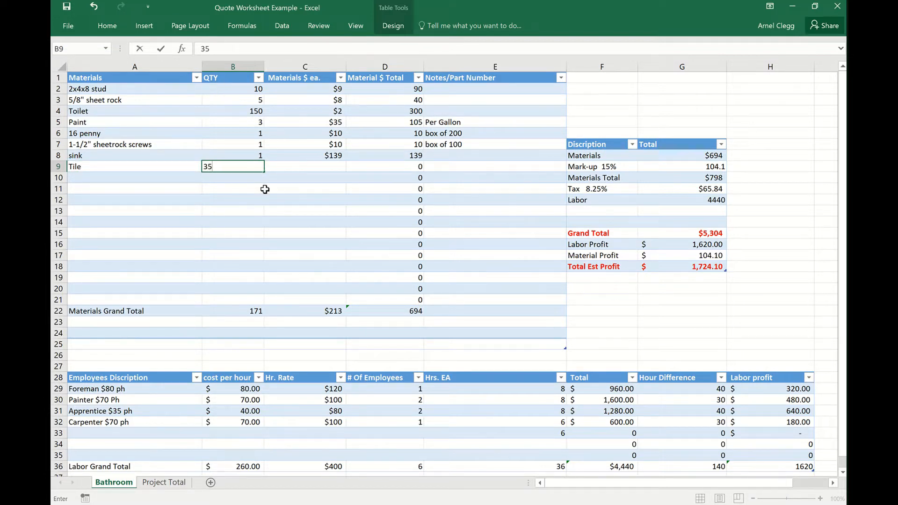
pyautogui.click(307, 167)
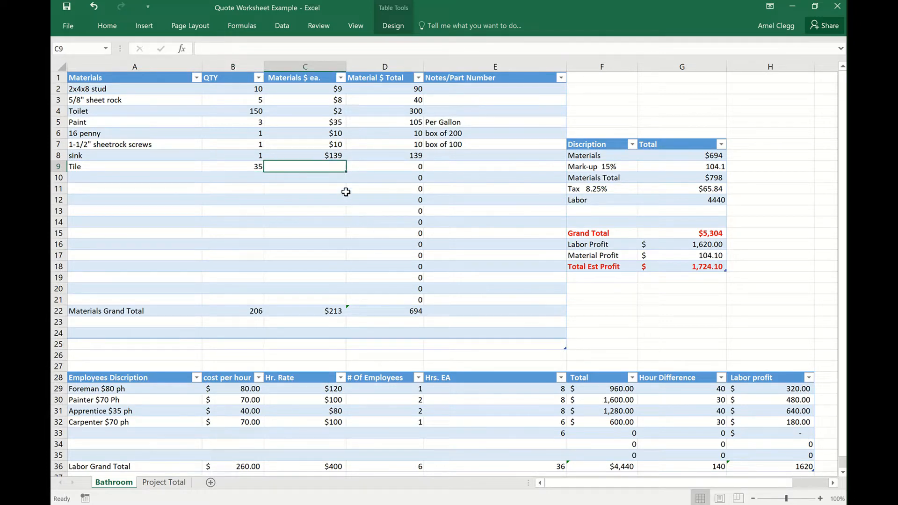
pyautogui.click(59, 433)
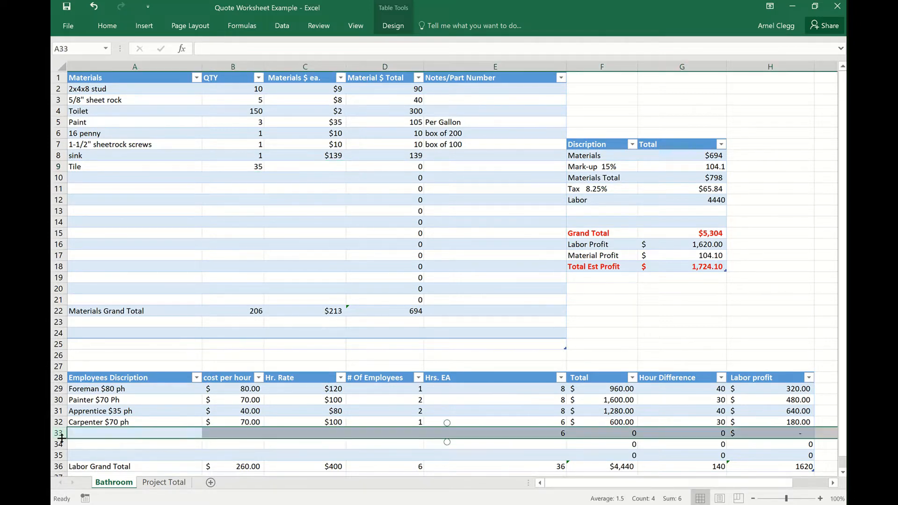
pyautogui.click(320, 168)
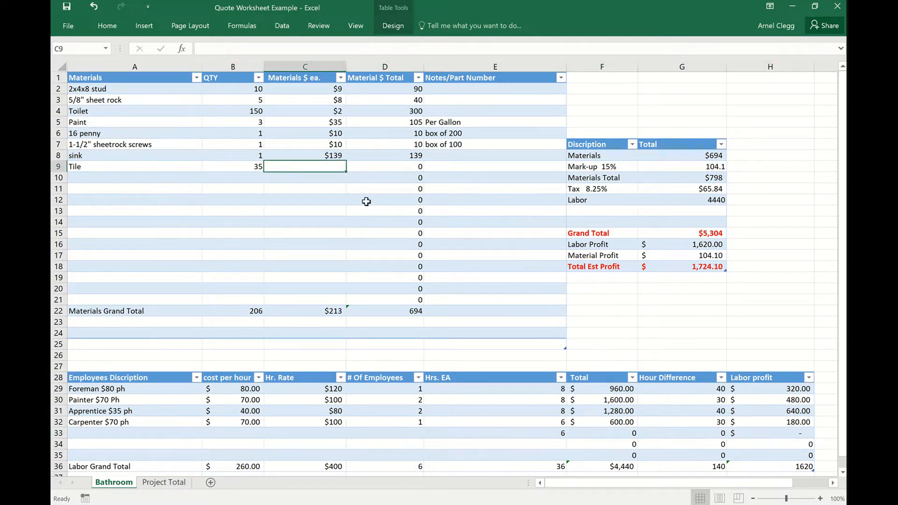
pyautogui.write('2')
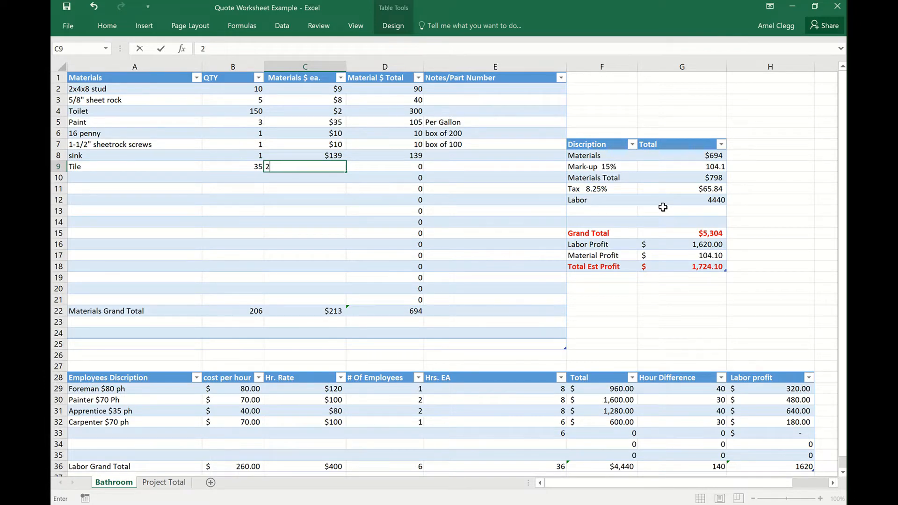
pyautogui.press('Return')
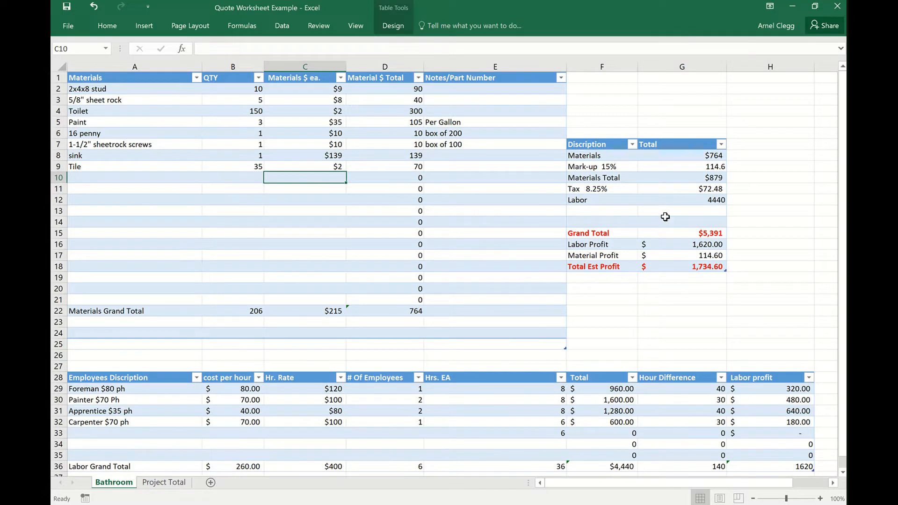
# Add Bathtub to the materials table in row 10 with a quantity of 1 at $525 each.
pyautogui.click(122, 179)
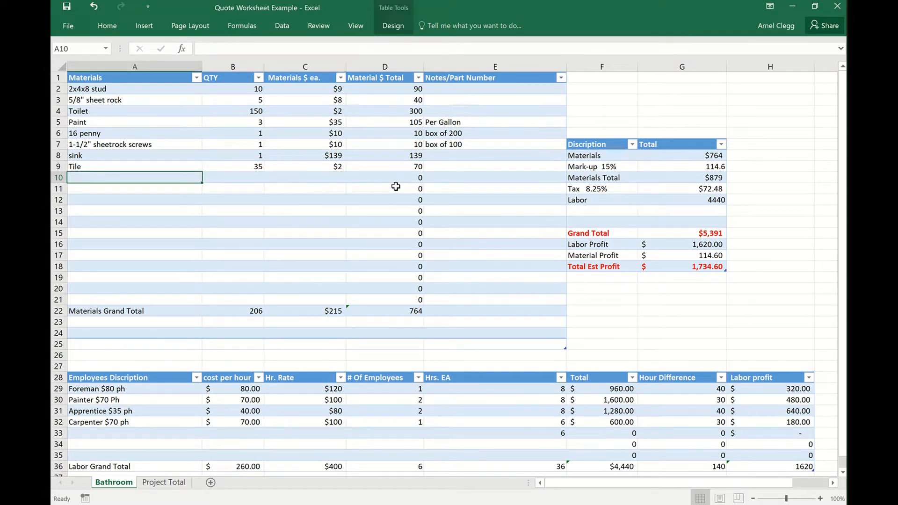
pyautogui.write('Bath')
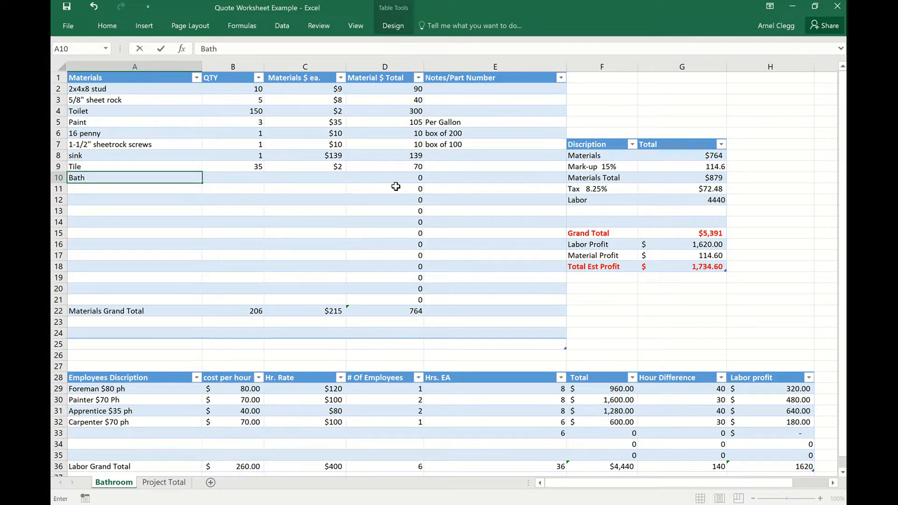
pyautogui.write('tub')
pyautogui.click(236, 177)
pyautogui.write('1')
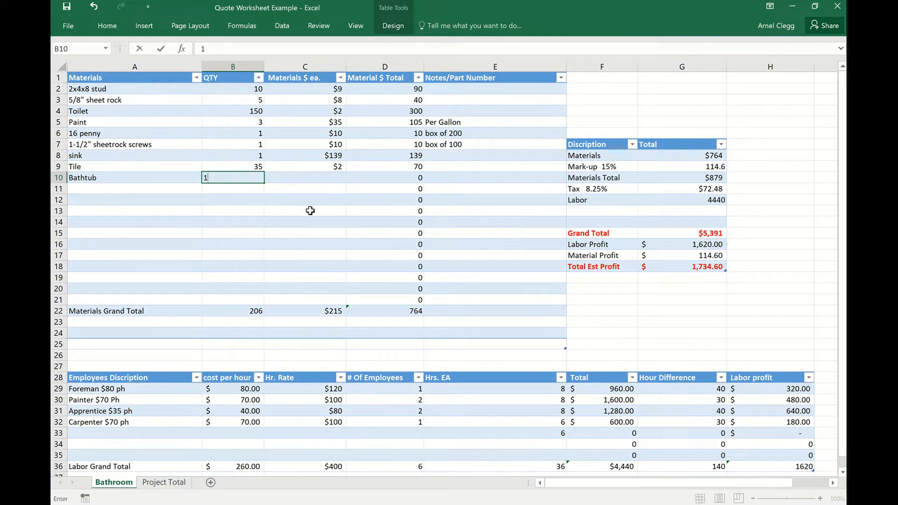
pyautogui.click(318, 180)
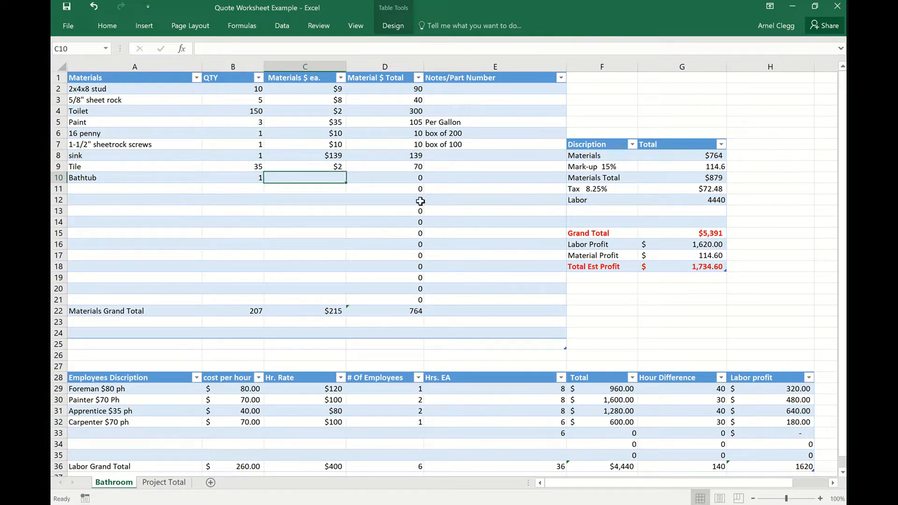
pyautogui.write('525')
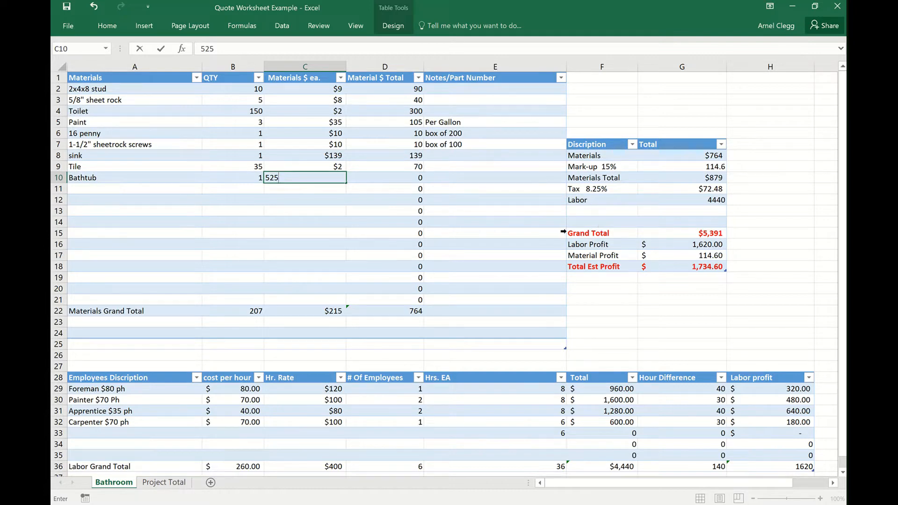
pyautogui.press('Return')
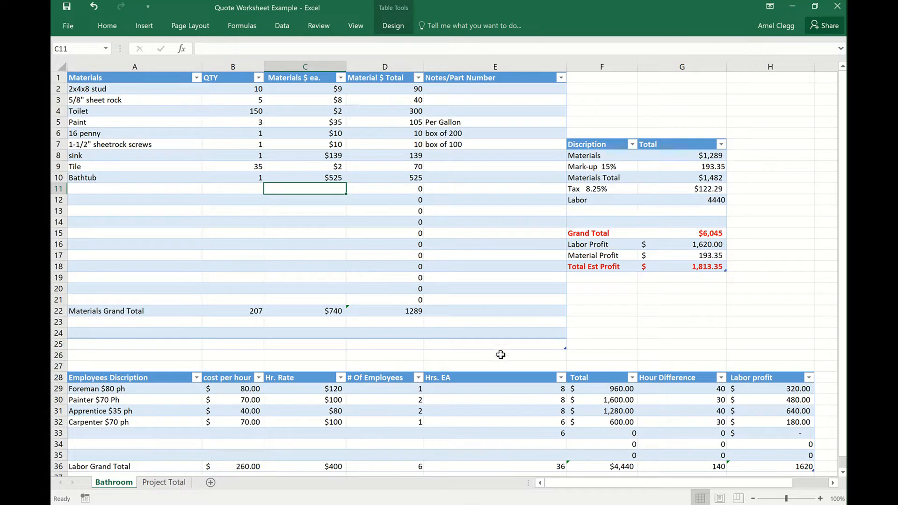
# Set the quantity of 2x4x8 studs to 15 and of 5/8" sheet rock to 6.
pyautogui.click(256, 91)
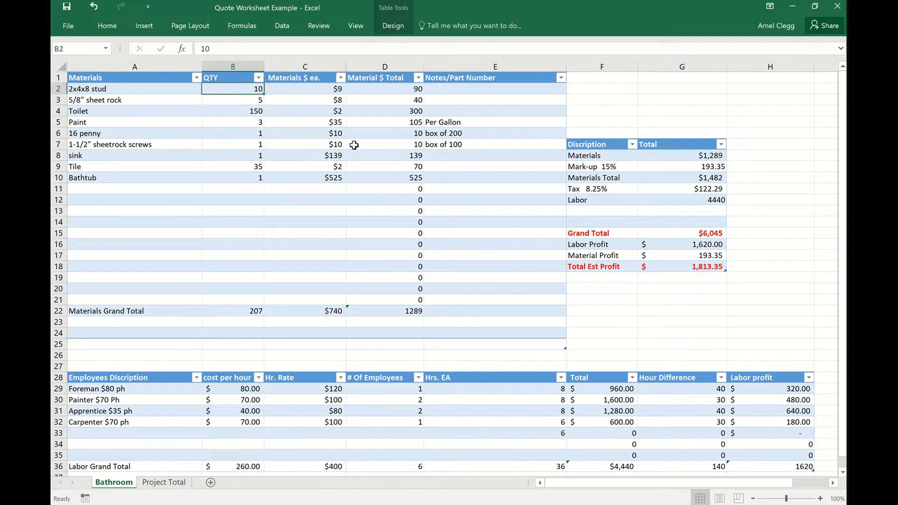
pyautogui.write('1')
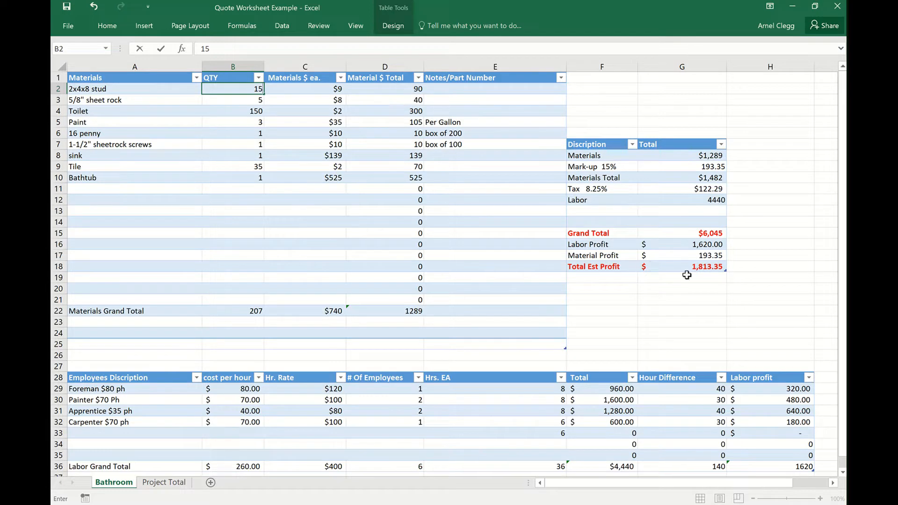
pyautogui.press('Return')
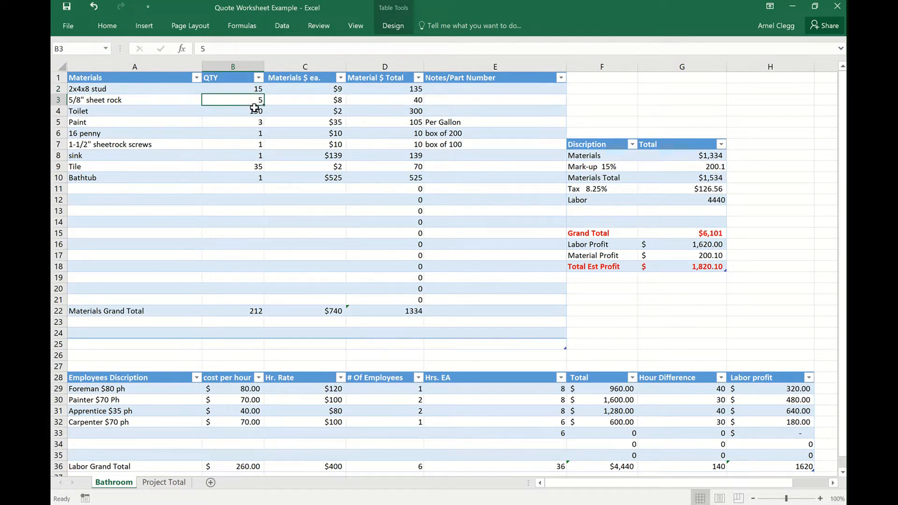
pyautogui.write('6')
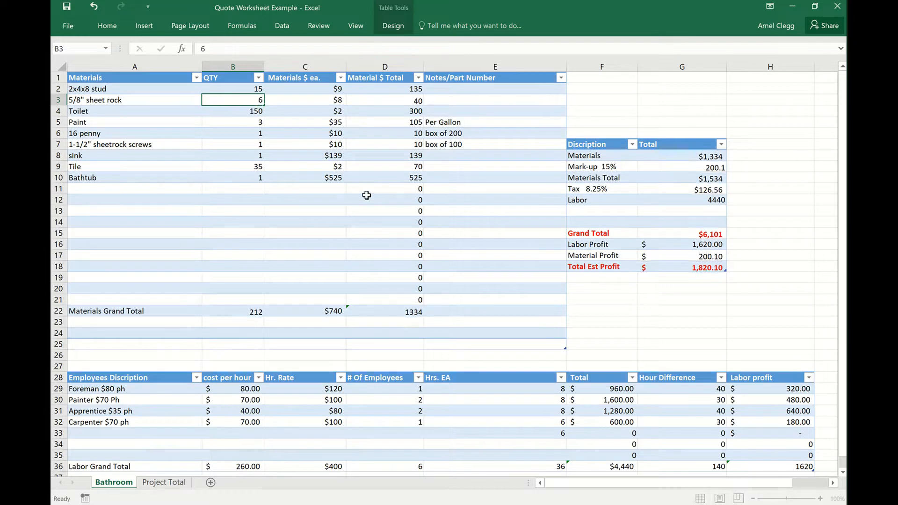
pyautogui.press('Return')
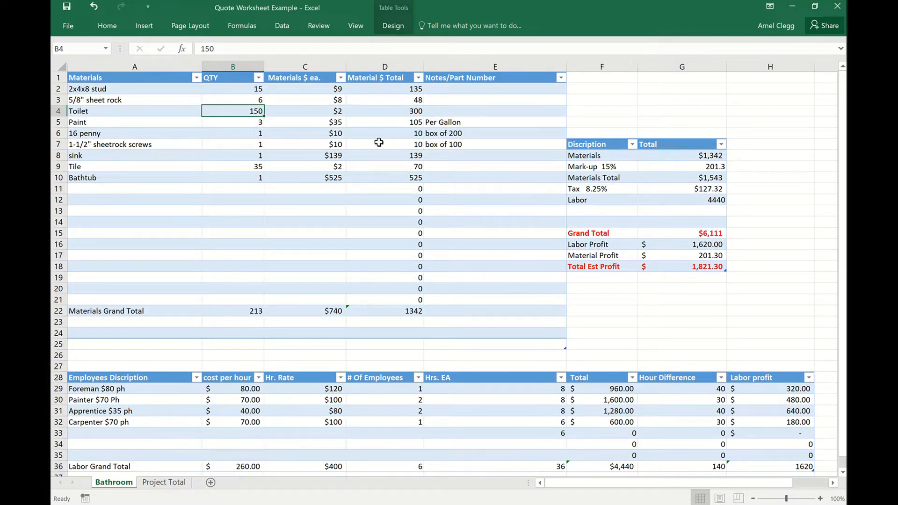
# Correct the Toilet row to a quantity of 1 at $150 each.
pyautogui.write('1')
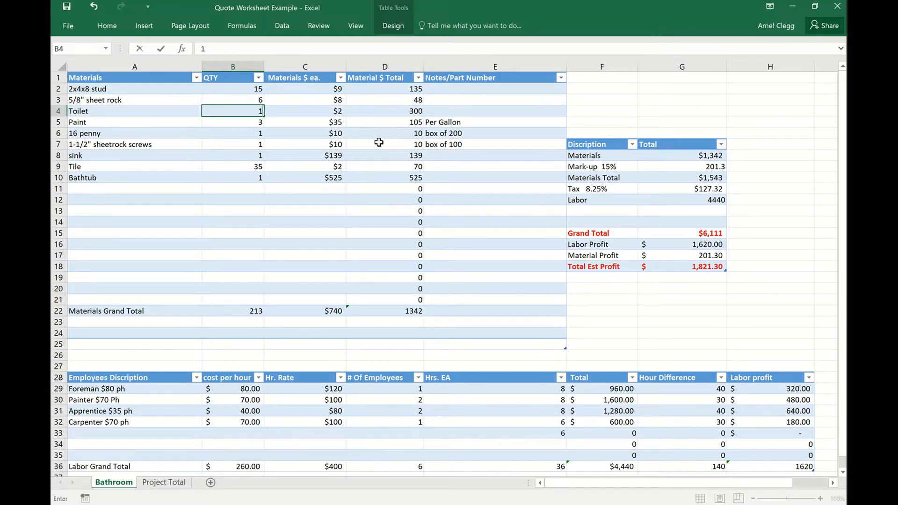
pyautogui.click(336, 114)
pyautogui.write('1')
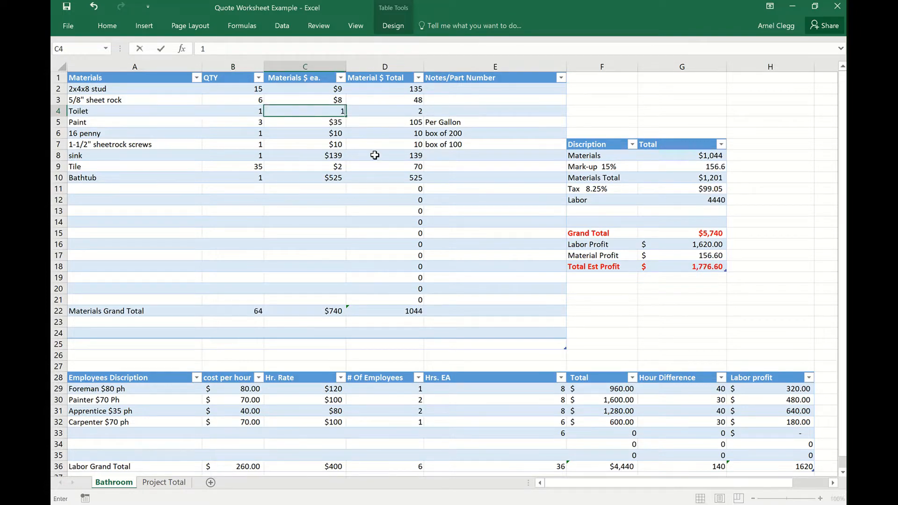
pyautogui.write('50')
pyautogui.press('Return')
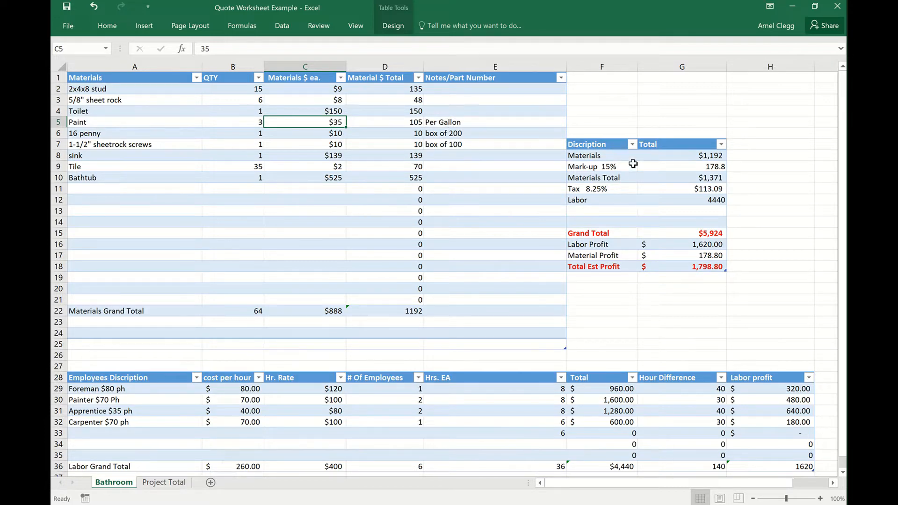
# Enter "electirician" as a new employee description in row 33 with a cost per hour of 70.
pyautogui.scroll(-1, 416, 346)
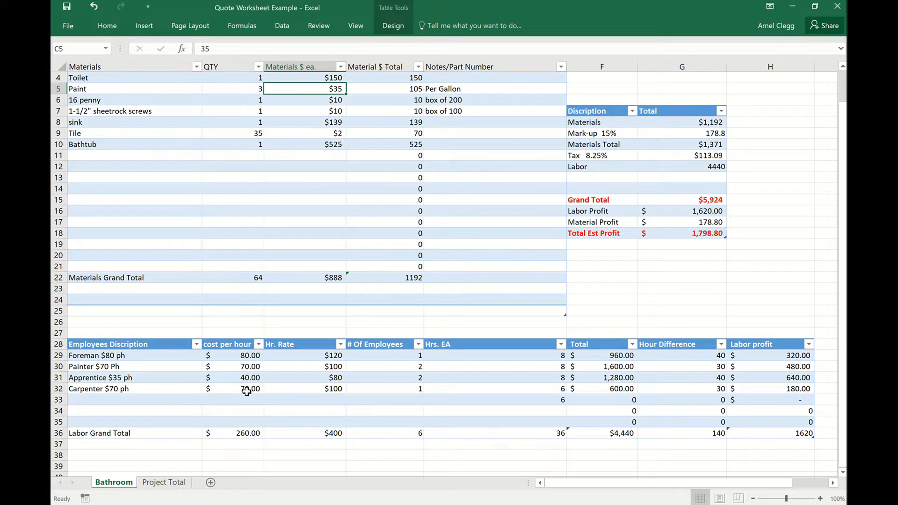
pyautogui.click(169, 402)
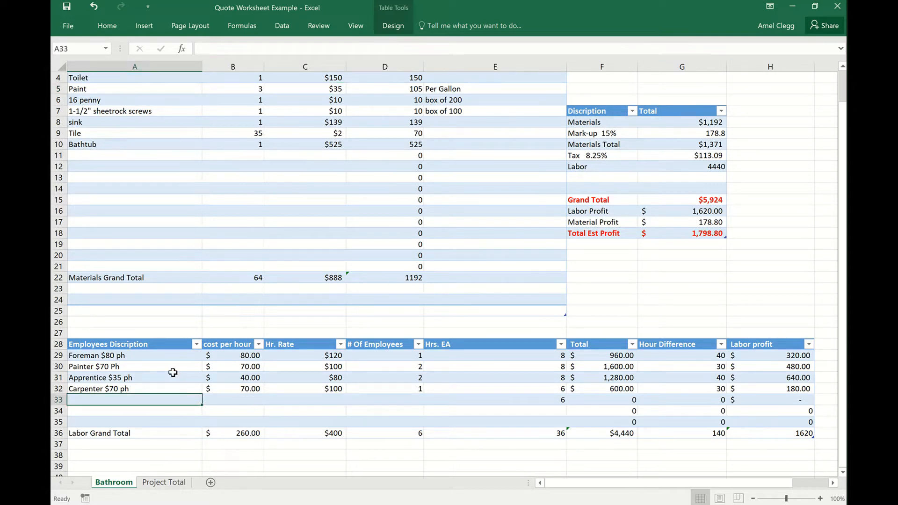
pyautogui.write('electir')
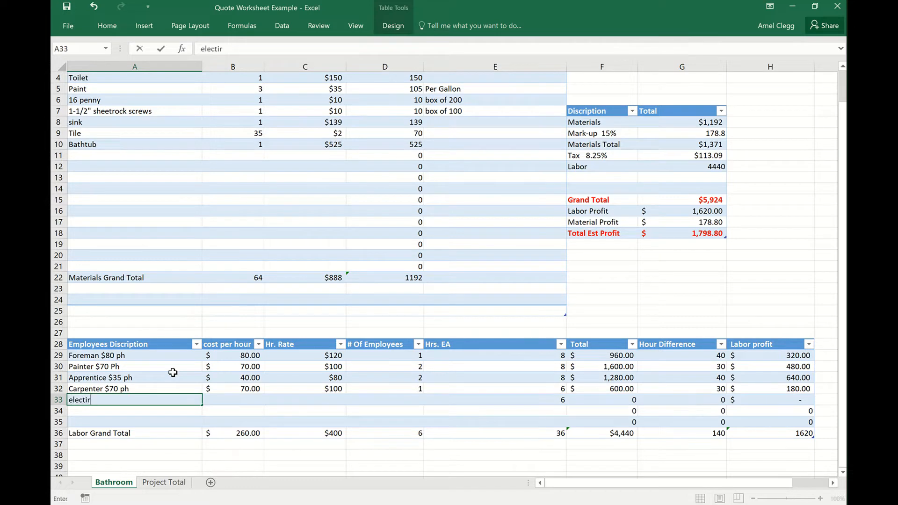
pyautogui.write('rician')
pyautogui.click(241, 399)
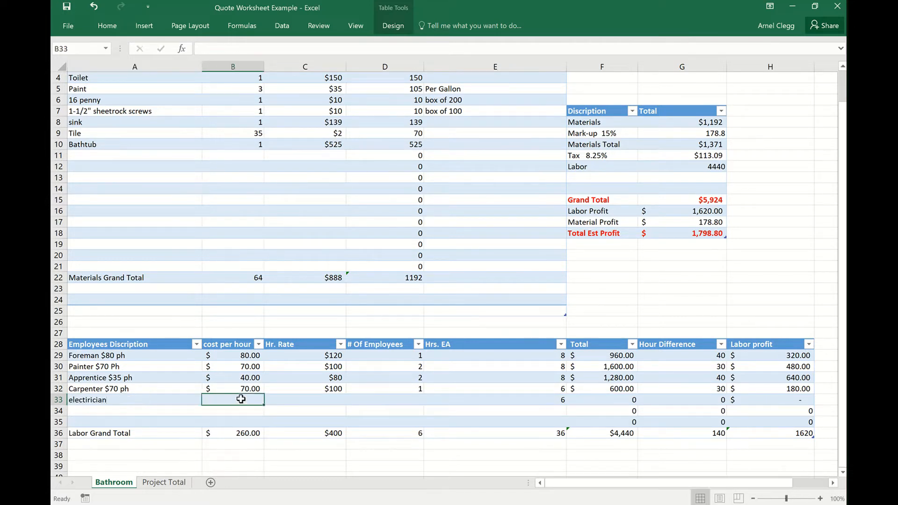
pyautogui.write('70')
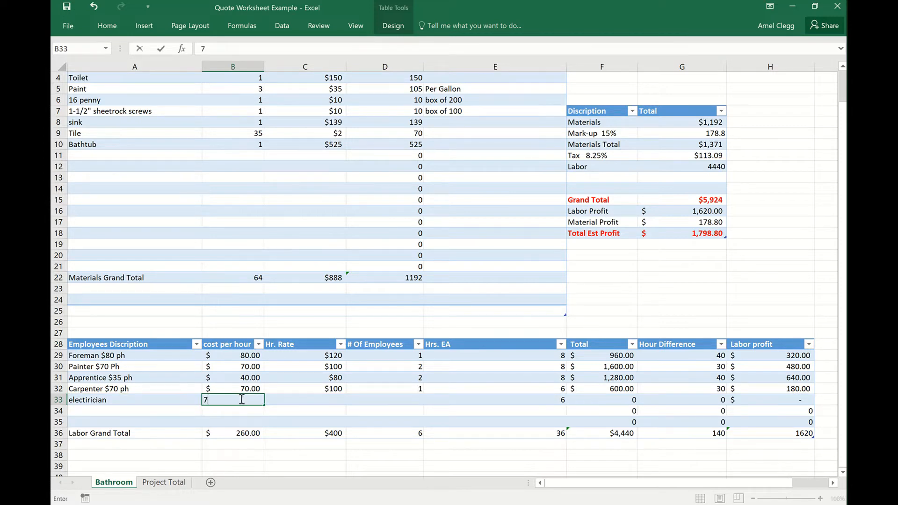
# Set the electrician's hourly rate to 120 and the number of employees to 1.
pyautogui.click(337, 401)
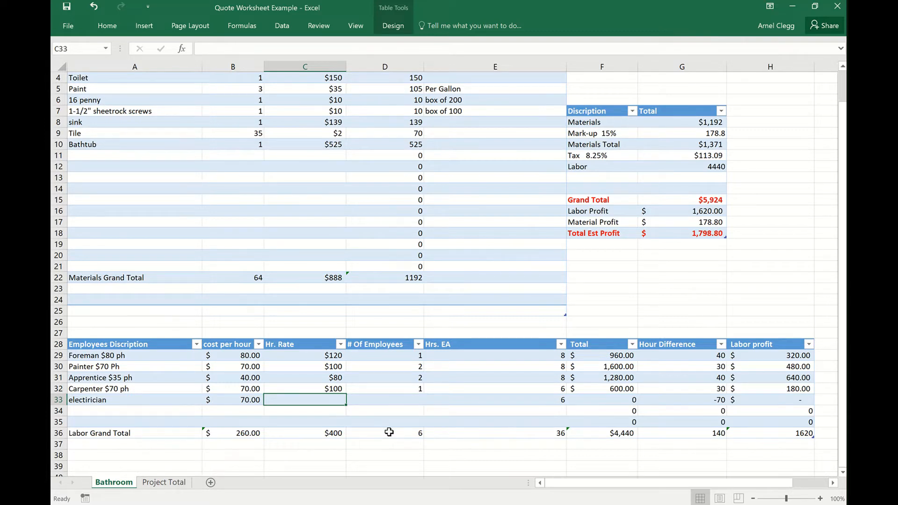
pyautogui.write('12')
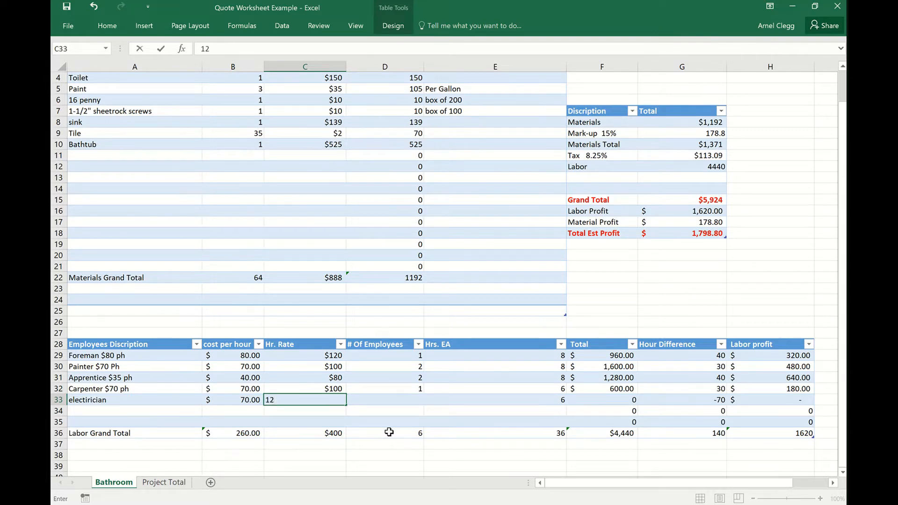
pyautogui.write('0')
pyautogui.click(416, 400)
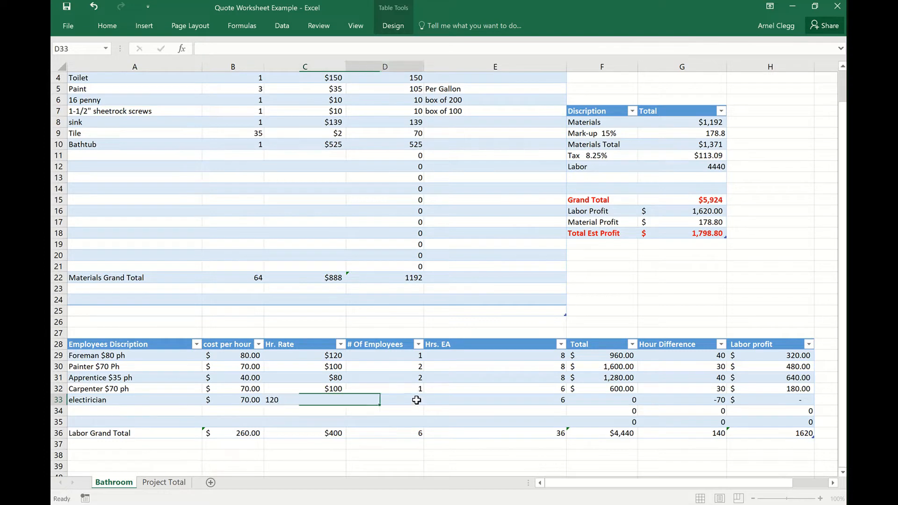
pyautogui.write('1')
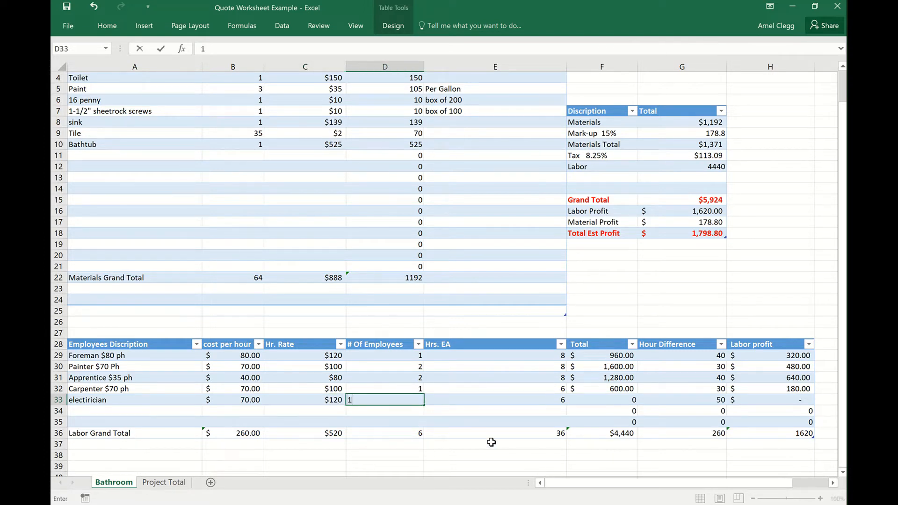
pyautogui.click(538, 399)
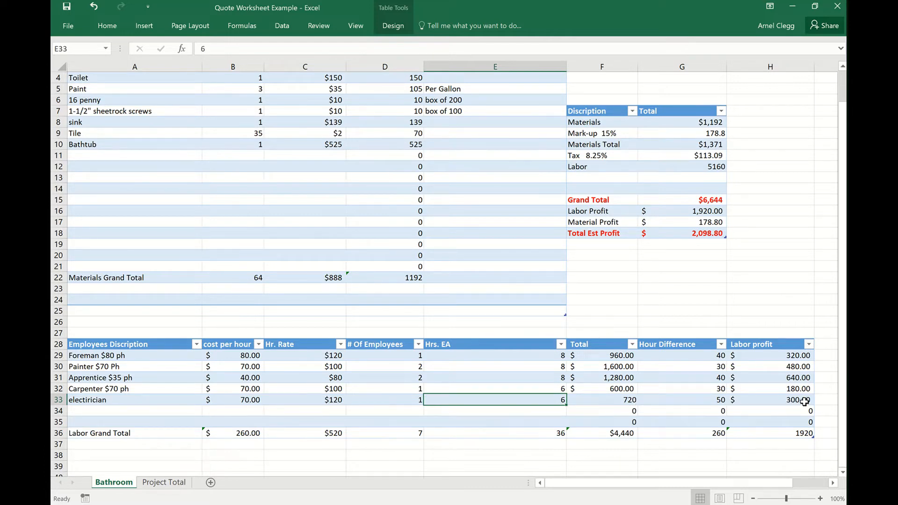
pyautogui.click(143, 416)
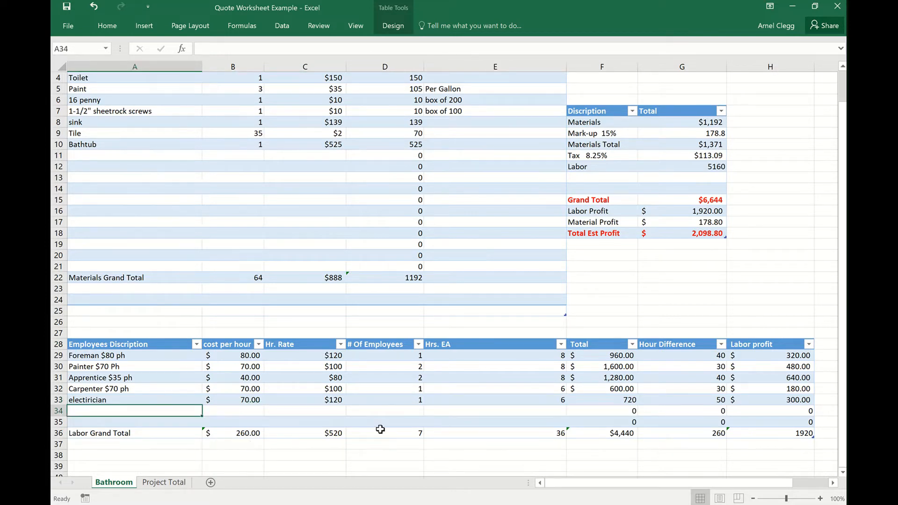
# Add a "Plumber" entry in row 34 with cost per hour 70, hourly rate 120, 1 employee and 8 hours.
pyautogui.write('Plumber')
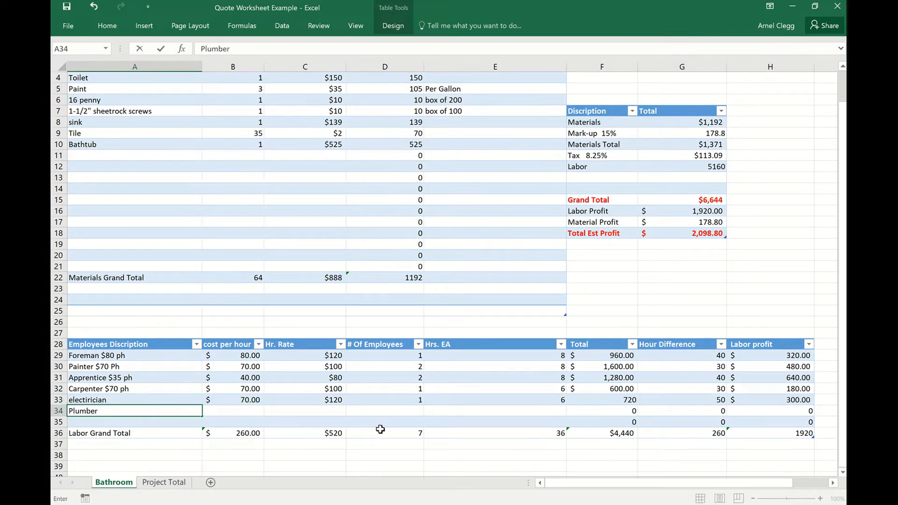
pyautogui.click(233, 410)
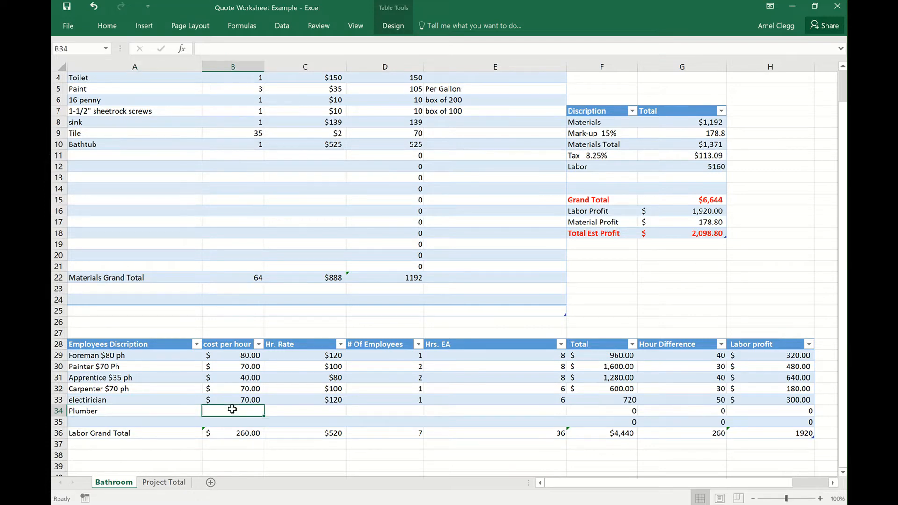
pyautogui.write('70')
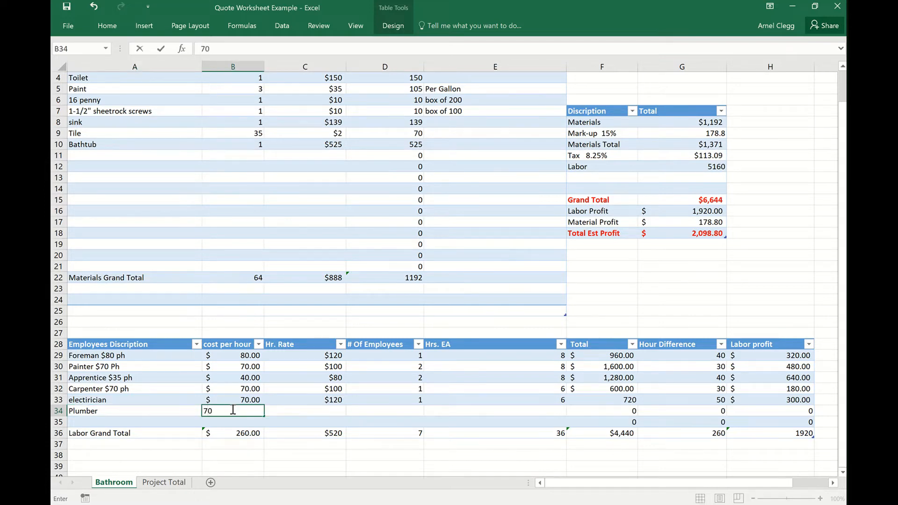
pyautogui.click(291, 414)
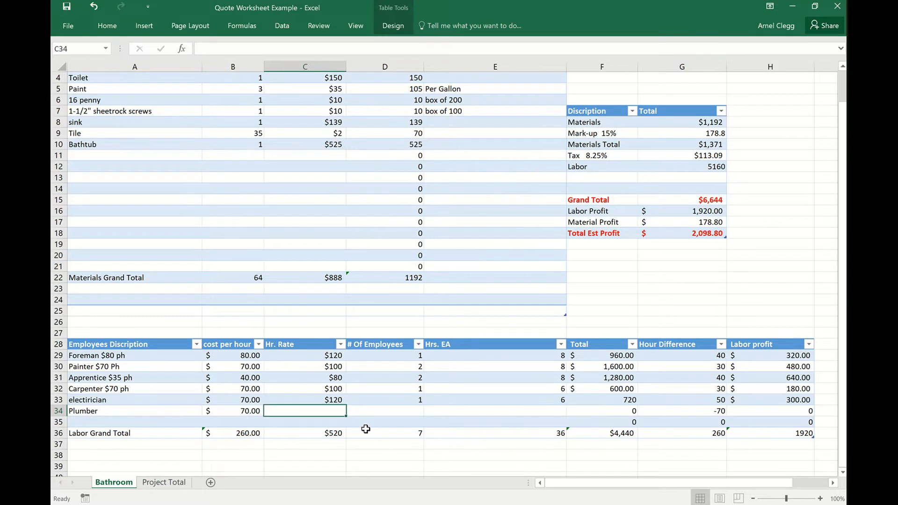
pyautogui.write('120')
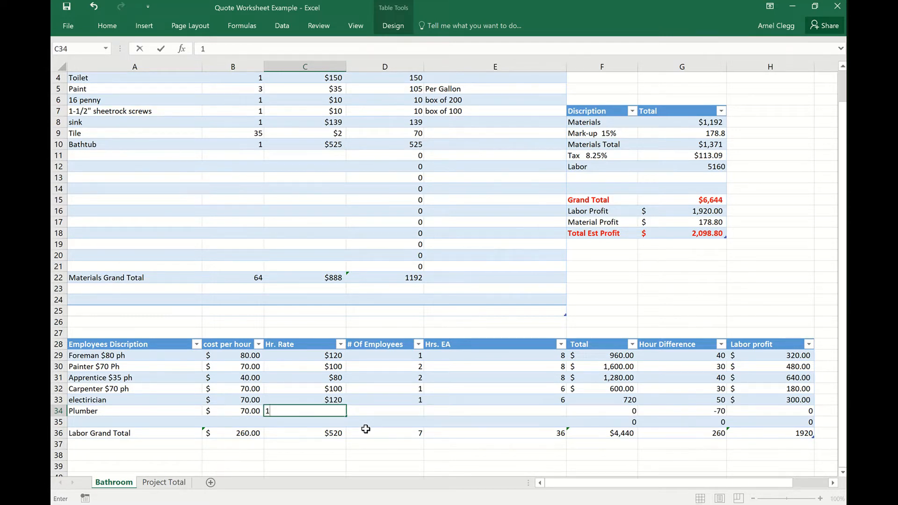
pyautogui.click(414, 410)
pyautogui.write('1')
pyautogui.click(497, 411)
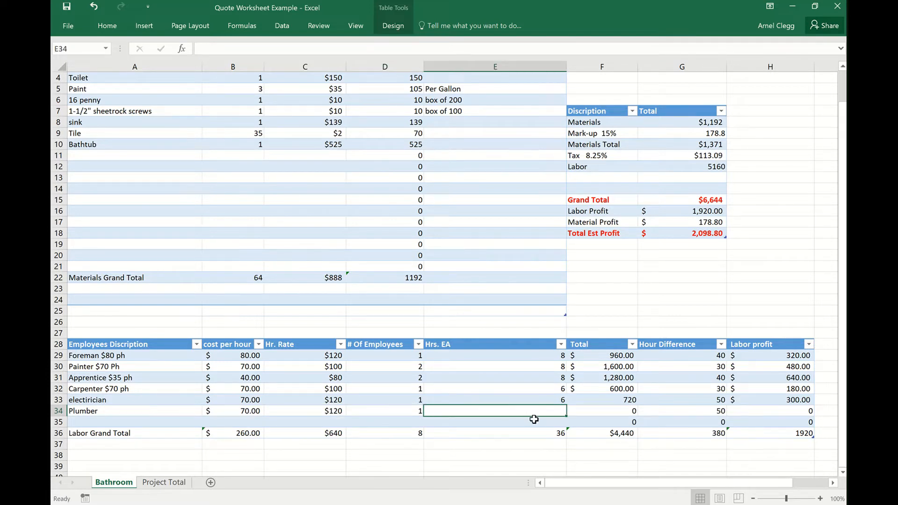
pyautogui.write('8')
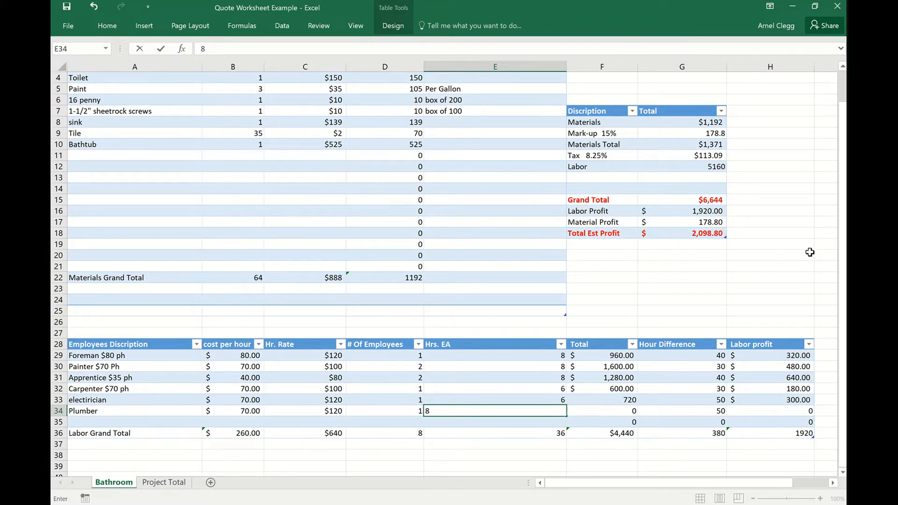
pyautogui.press('Return')
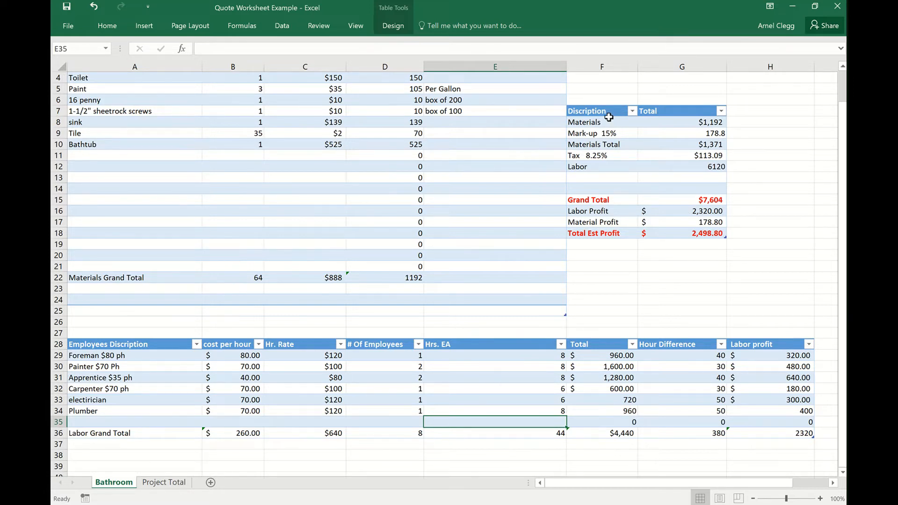
# Apply the accounting number format to the Labor total in G12 of the summary table.
pyautogui.scroll(1, 662, 236)
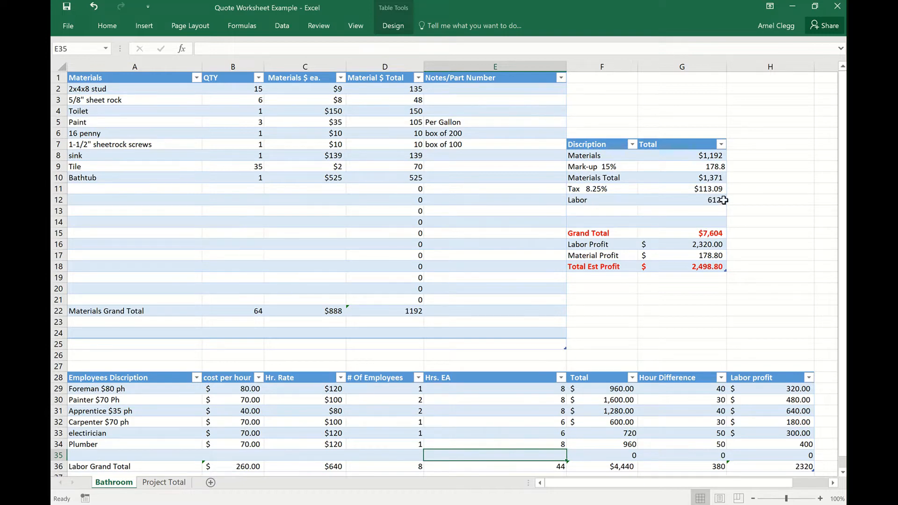
pyautogui.scroll(-1, 795, 440)
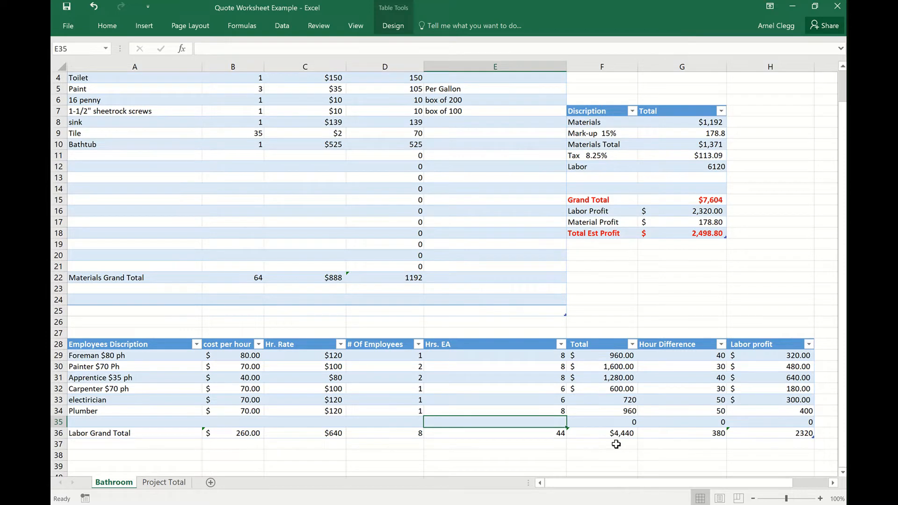
pyautogui.scroll(1, 616, 444)
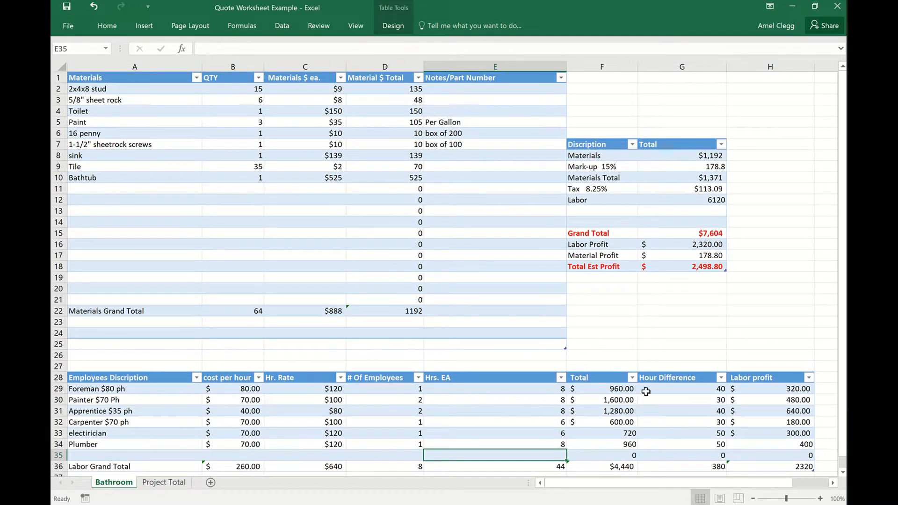
pyautogui.rightClick(691, 202)
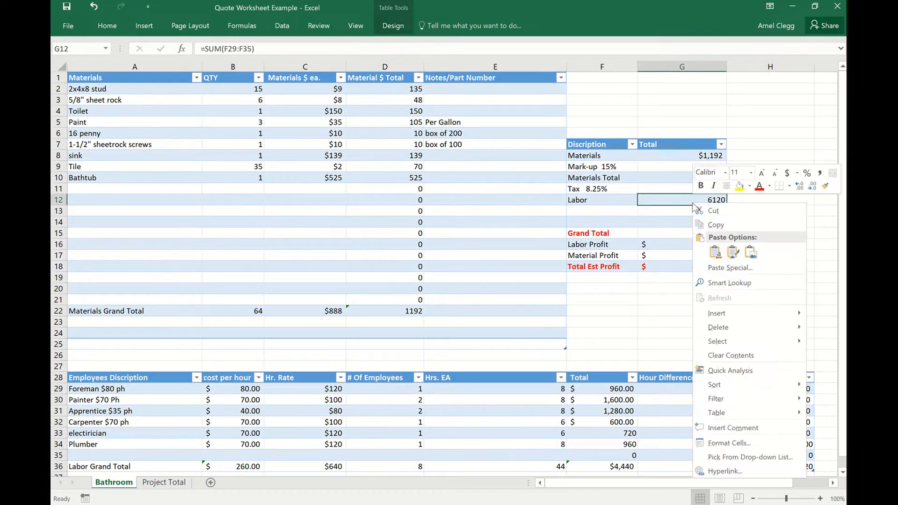
pyautogui.click(788, 175)
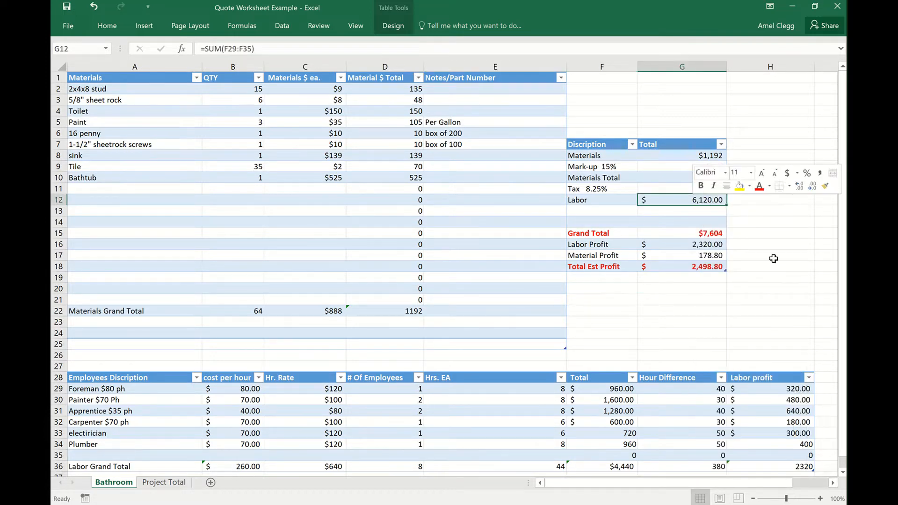
pyautogui.click(802, 291)
# Replace the summary table's Labor formula in G12 with =F36, a reference to the Labor Grand Total.
pyautogui.scroll(-1, 818, 223)
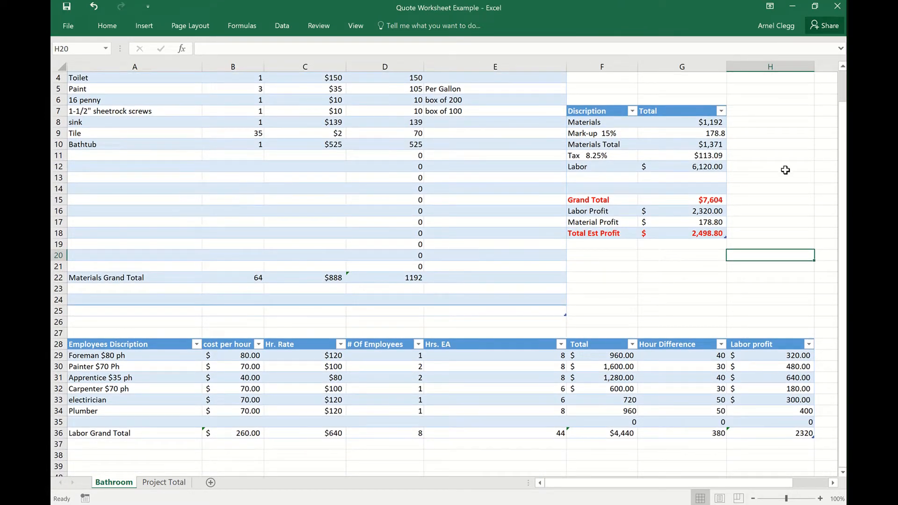
pyautogui.click(704, 165)
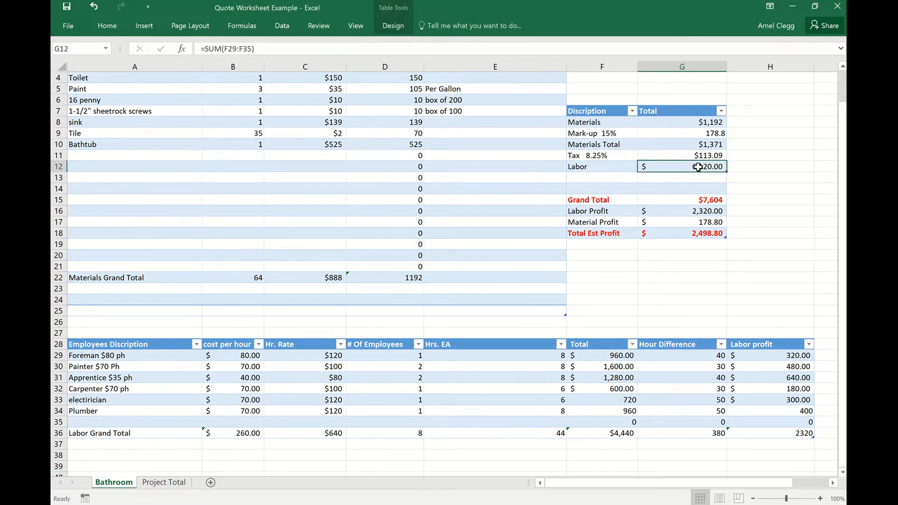
pyautogui.write('=')
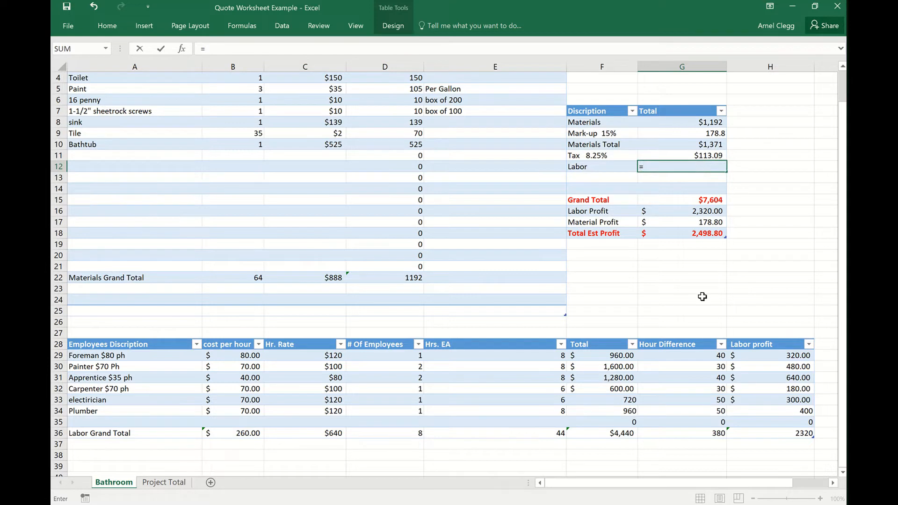
pyautogui.click(625, 433)
pyautogui.press('Return')
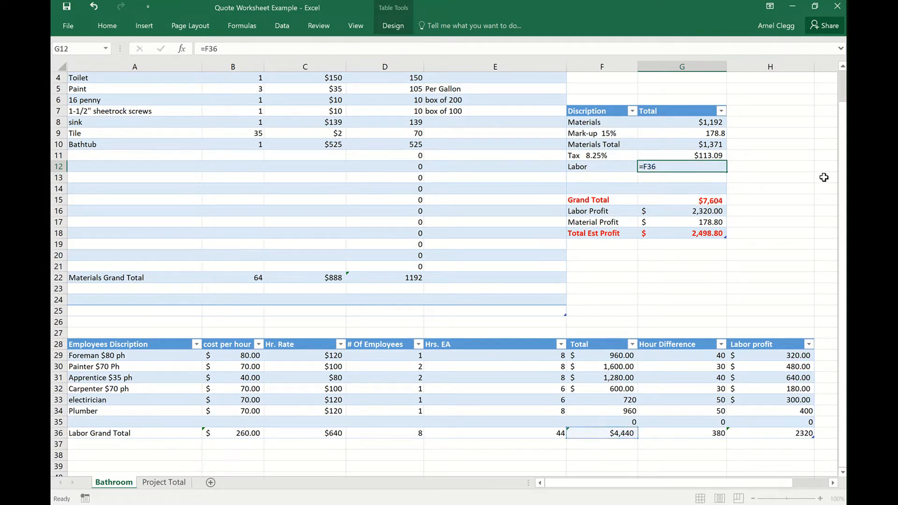
pyautogui.click(791, 157)
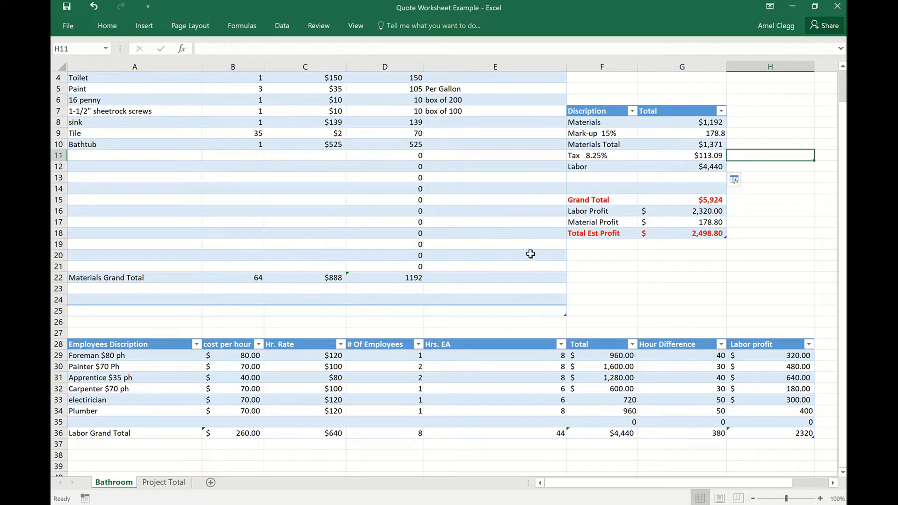
pyautogui.scroll(1, 419, 307)
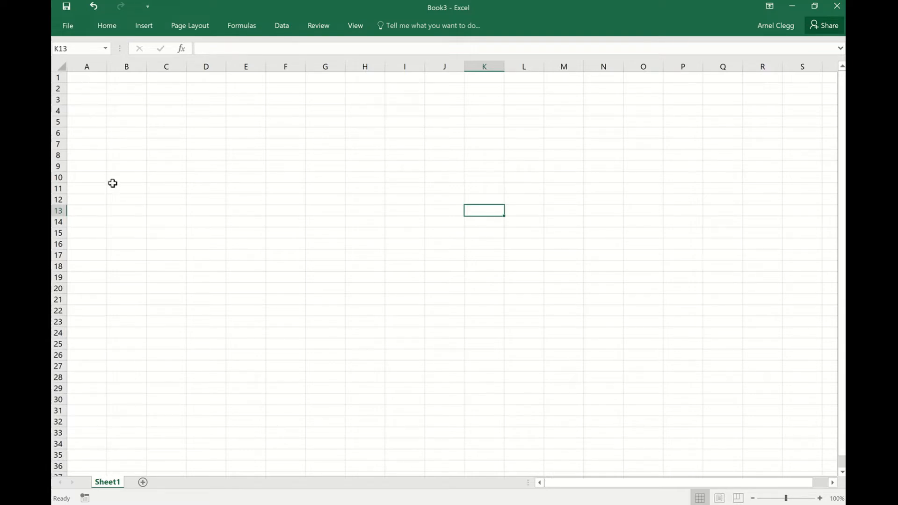
# In the blank Book3 workbook, create a table over A1:E14 without the headers option, and undo it.
pyautogui.click(87, 77)
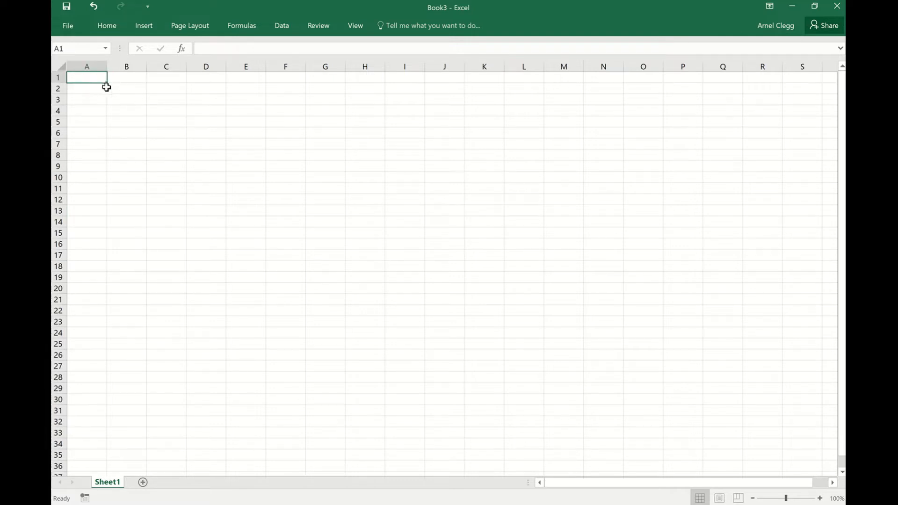
pyautogui.moveTo(107, 82); pyautogui.dragTo(175, 224)
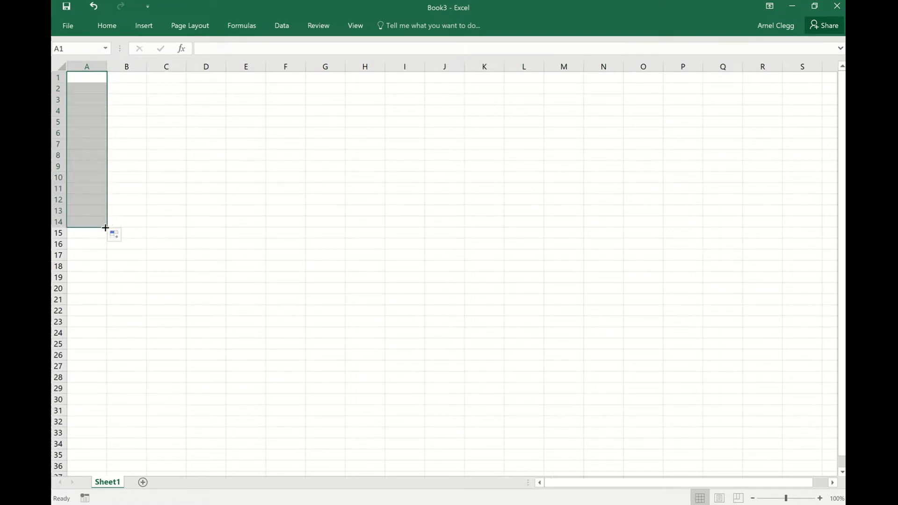
pyautogui.moveTo(105, 227); pyautogui.dragTo(236, 262)
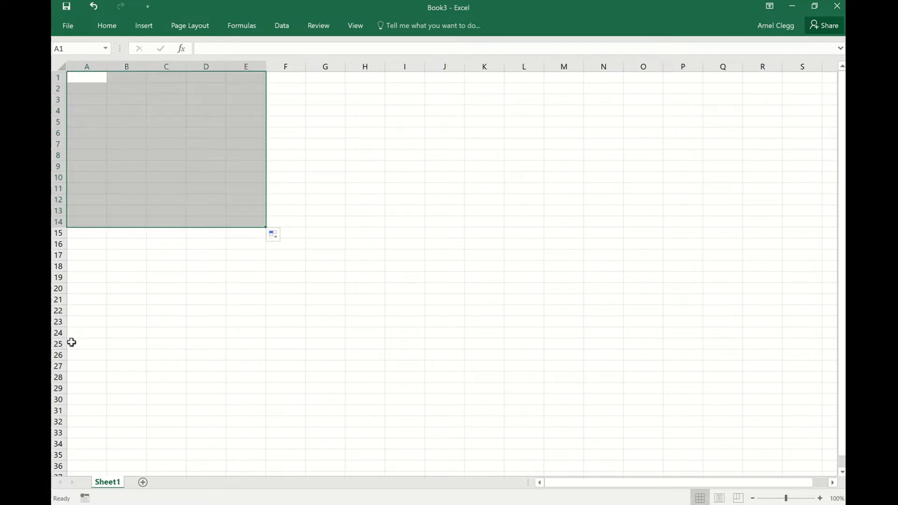
pyautogui.click(144, 25)
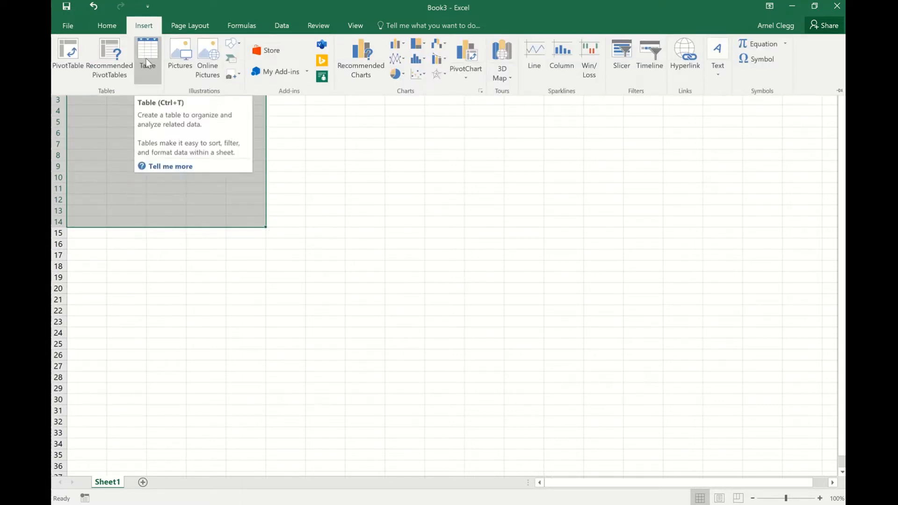
pyautogui.click(146, 59)
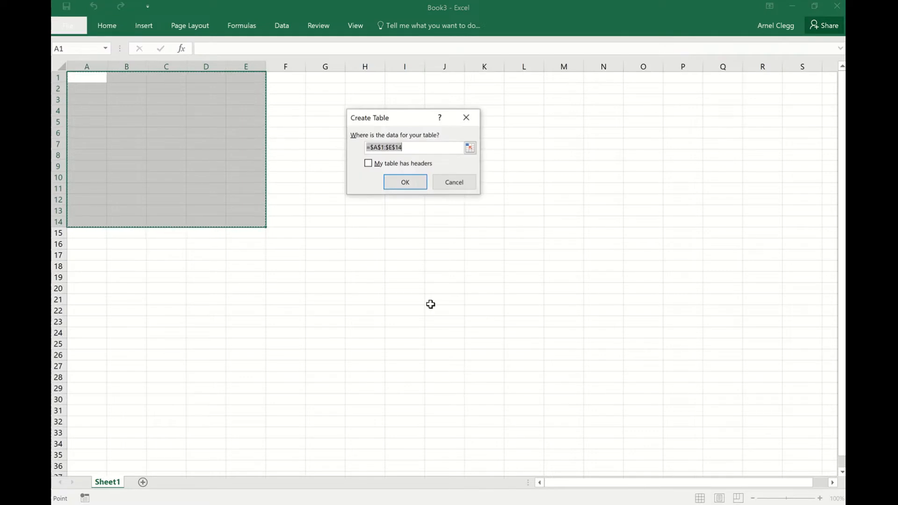
pyautogui.click(409, 189)
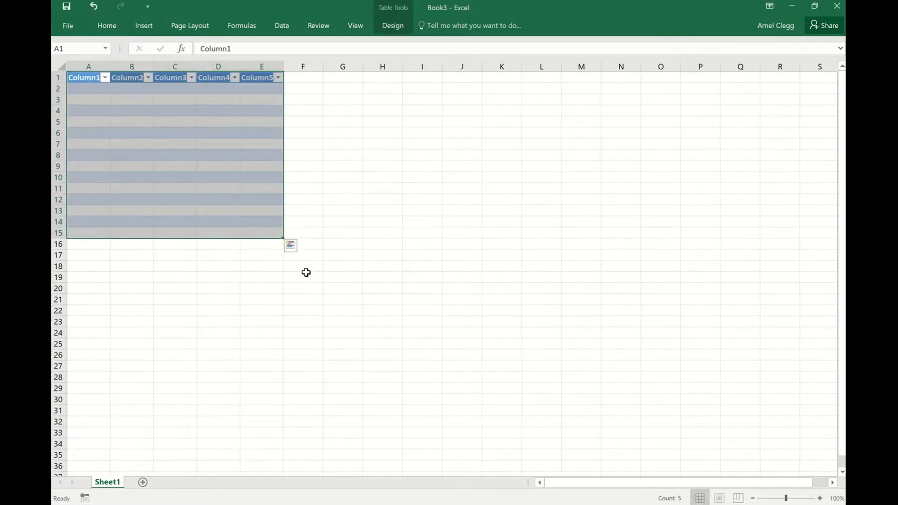
pyautogui.click(350, 223)
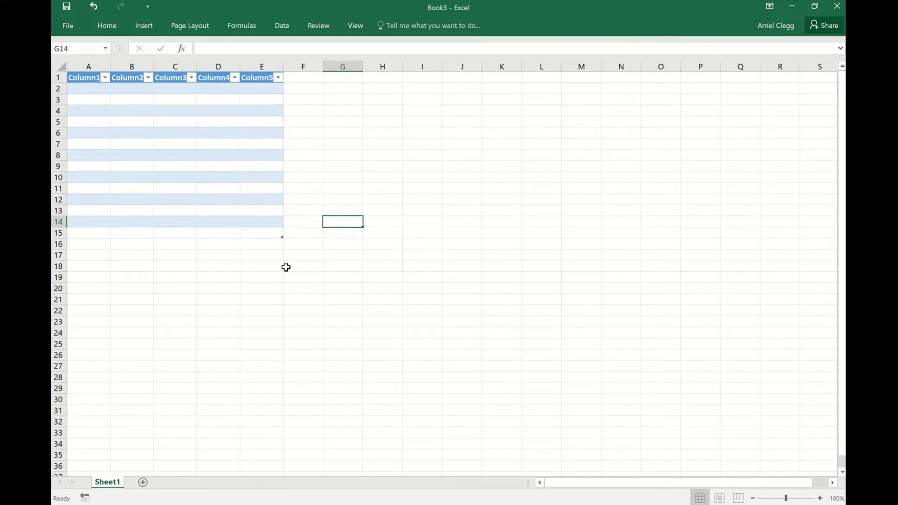
pyautogui.click(93, 7)
pyautogui.click(92, 8)
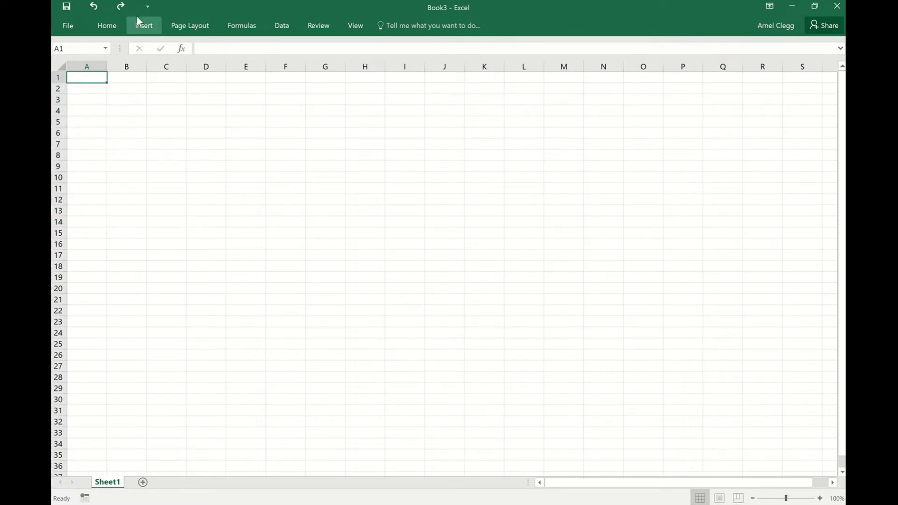
# Create a table with its data range set to A1:G33, leaving the headers option off.
pyautogui.click(144, 26)
pyautogui.click(153, 59)
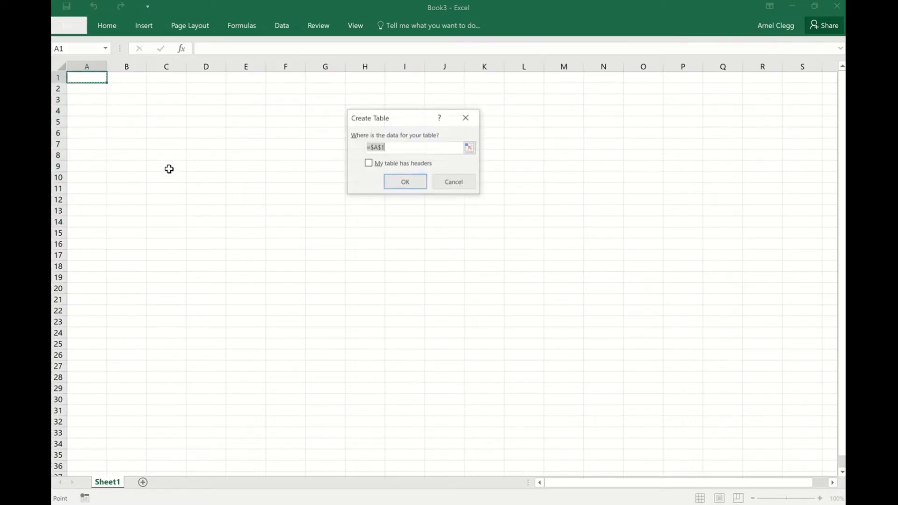
pyautogui.moveTo(89, 79); pyautogui.dragTo(327, 428)
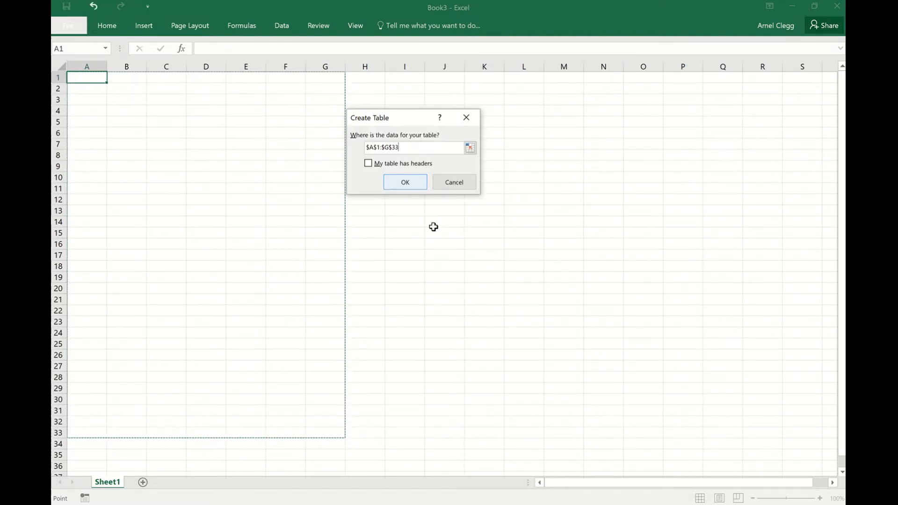
pyautogui.click(406, 182)
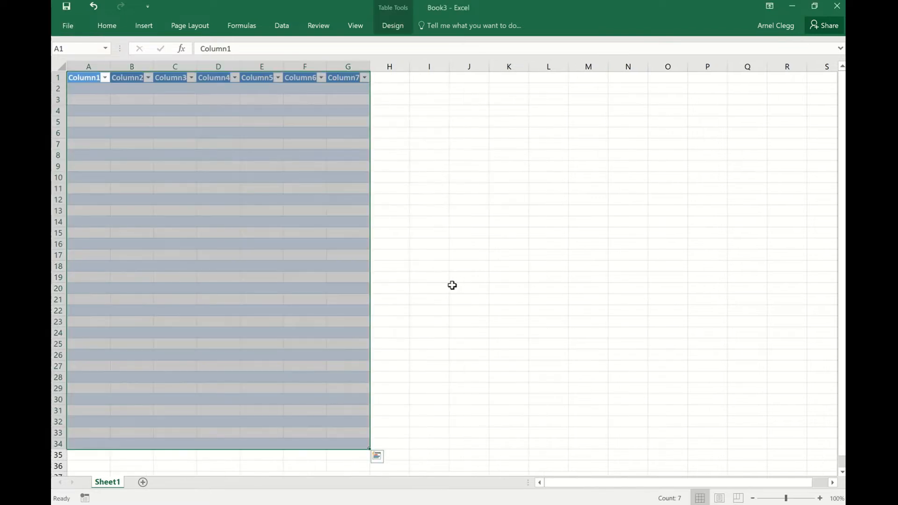
pyautogui.click(464, 145)
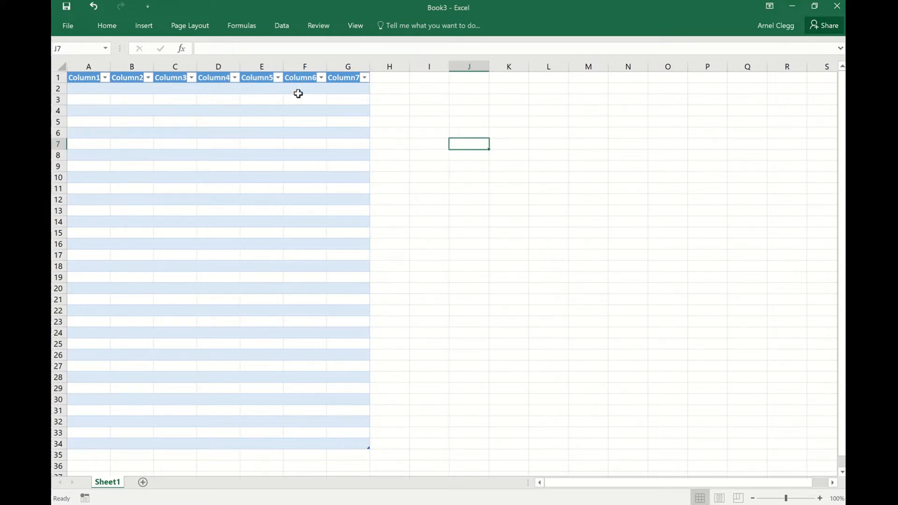
# Delete the table columns Column6 and Column7.
pyautogui.moveTo(299, 89); pyautogui.dragTo(360, 444)
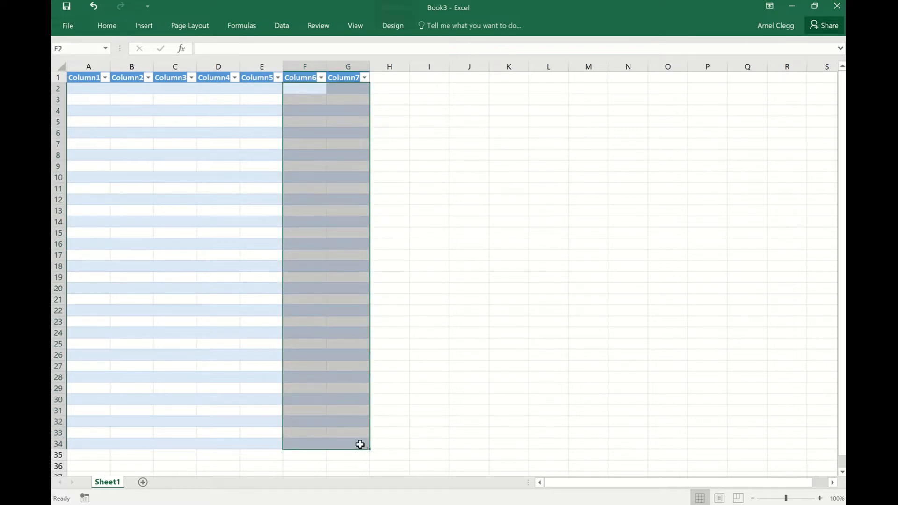
pyautogui.rightClick(351, 110)
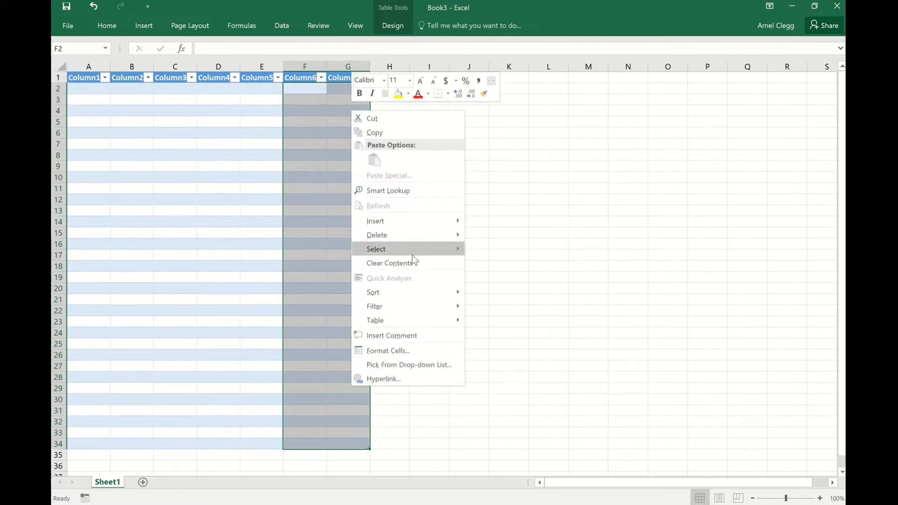
pyautogui.moveTo(401, 234)
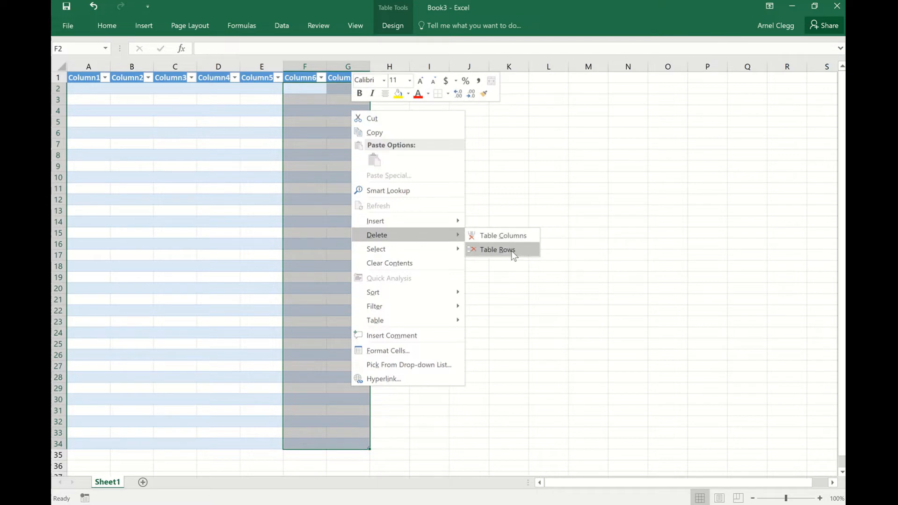
pyautogui.click(513, 236)
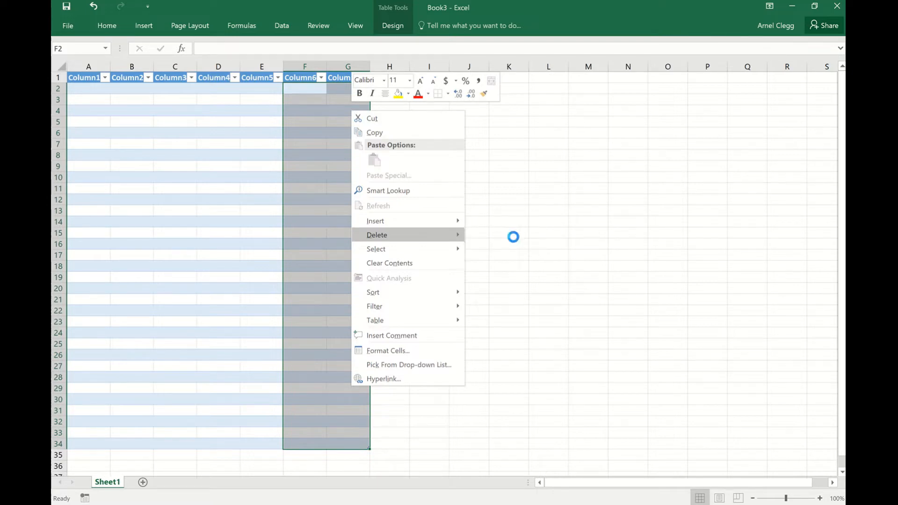
pyautogui.click(486, 176)
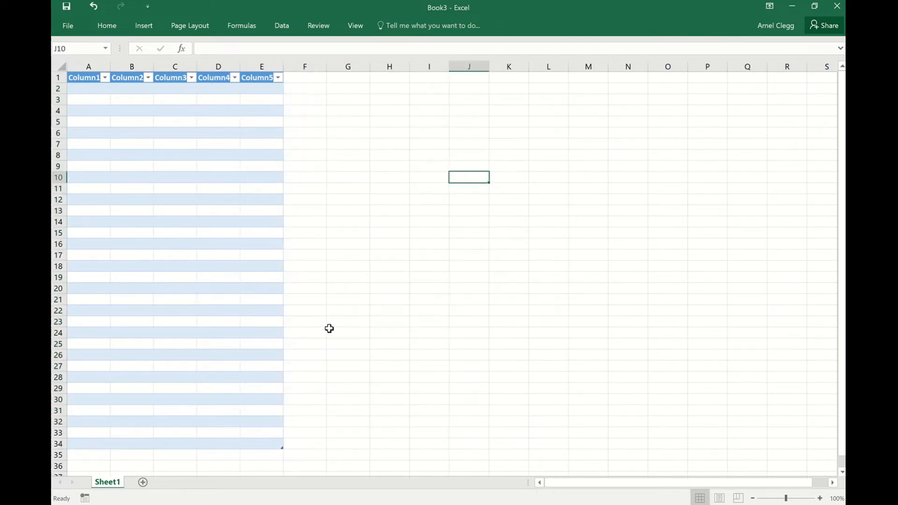
pyautogui.rightClick(256, 90)
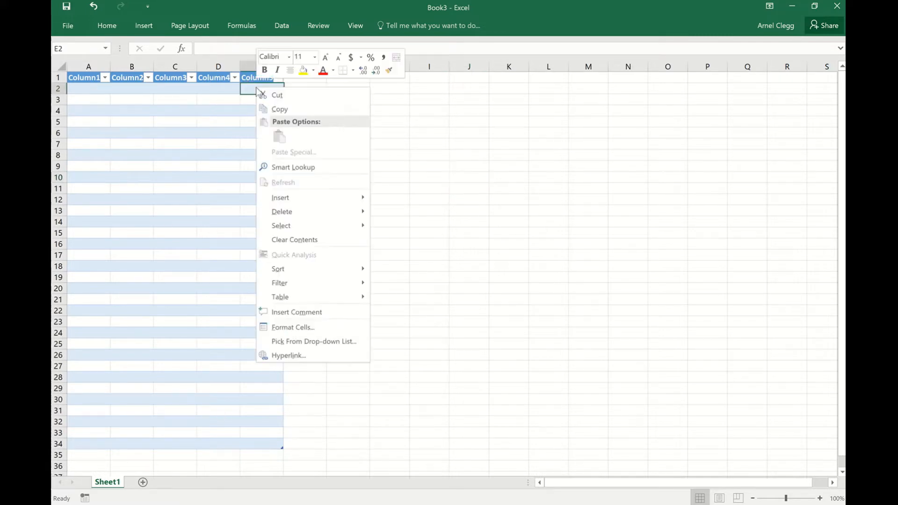
pyautogui.moveTo(274, 198)
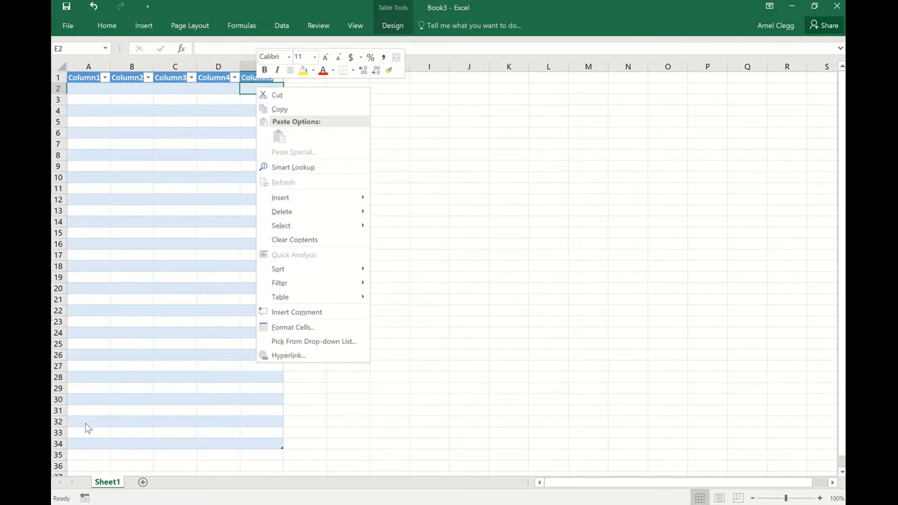
pyautogui.rightClick(92, 264)
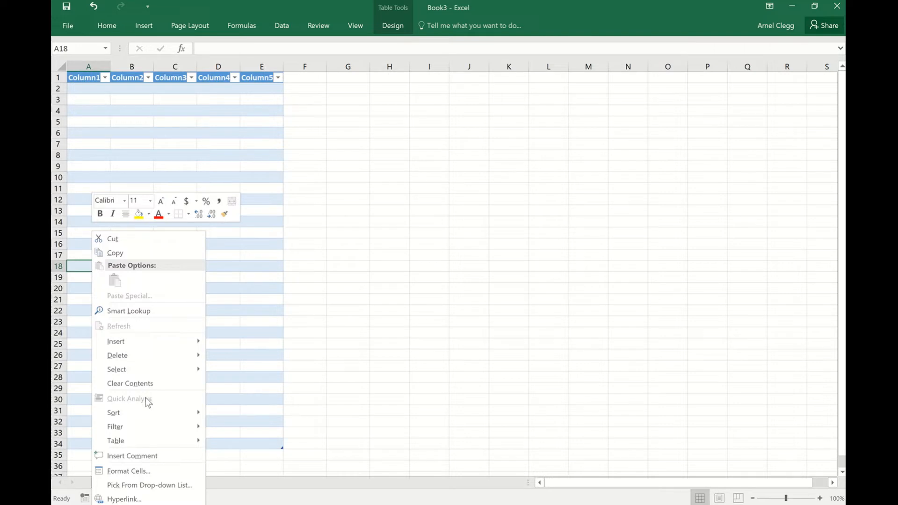
pyautogui.moveTo(137, 340)
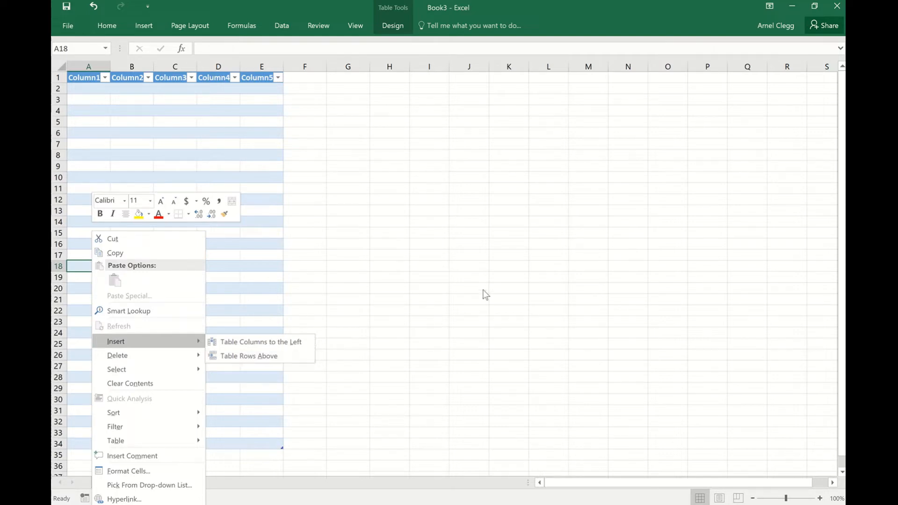
pyautogui.click(406, 204)
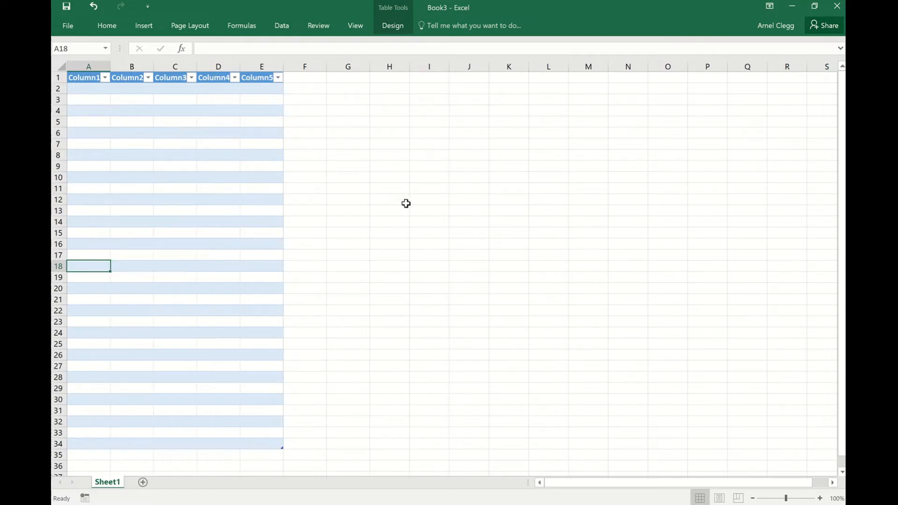
# Widen table columns A through E, giving columns A and E the most width and column B the least.
pyautogui.click(408, 154)
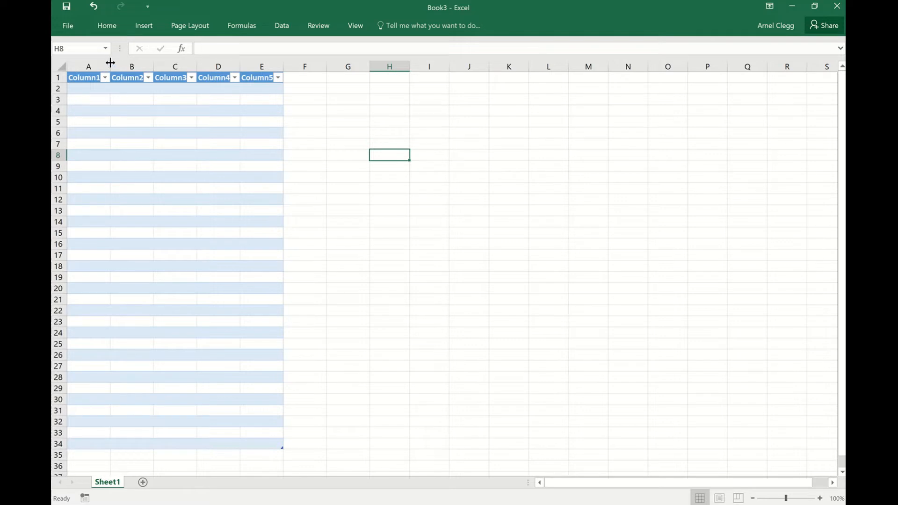
pyautogui.moveTo(110, 63); pyautogui.dragTo(192, 73)
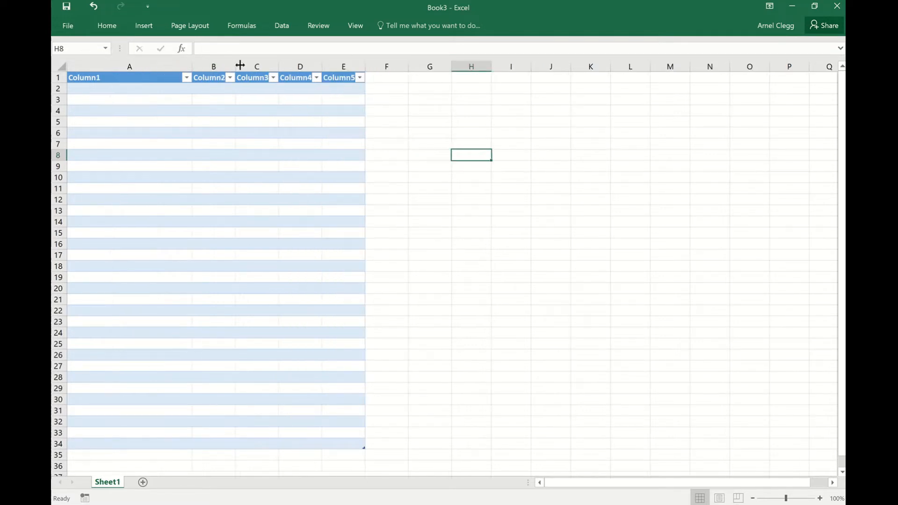
pyautogui.moveTo(235, 65); pyautogui.dragTo(517, 67)
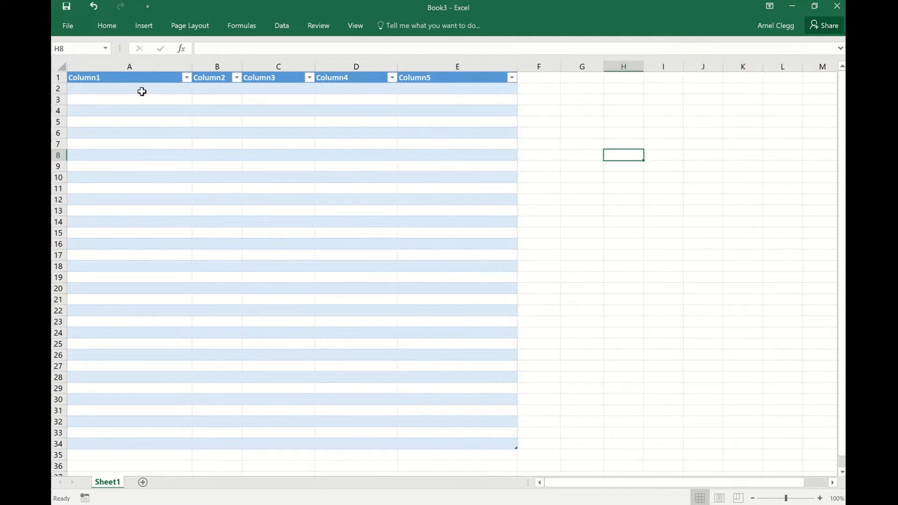
# Rename the first three table headers in A1:C1 as Materials, cost Each and QTY.
pyautogui.click(135, 79)
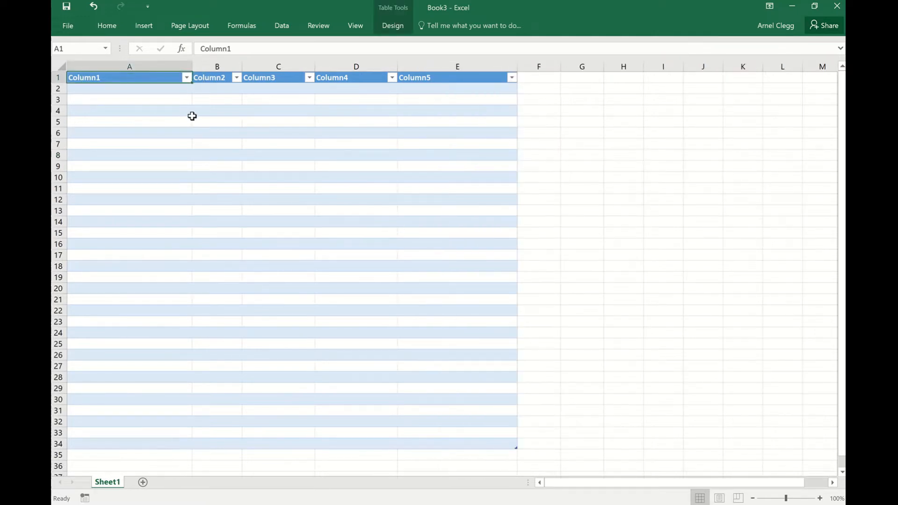
pyautogui.write('Materials')
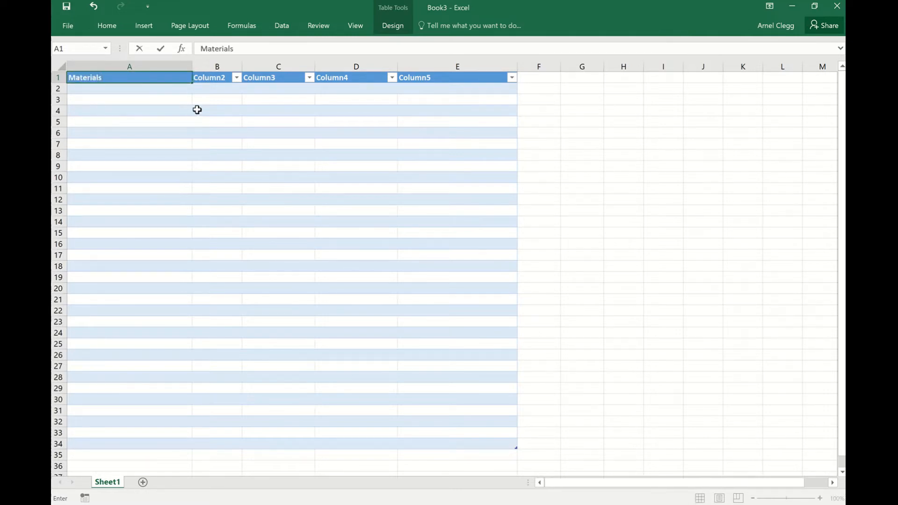
pyautogui.click(211, 79)
pyautogui.write('cost')
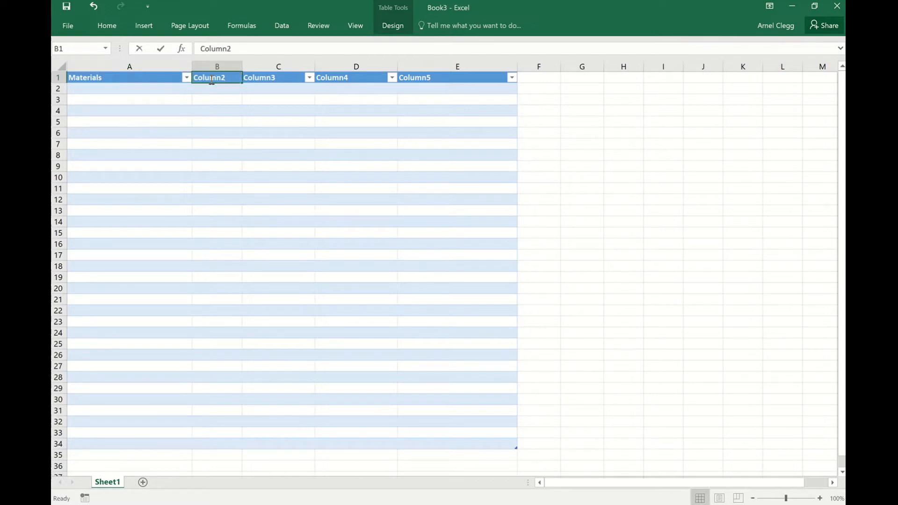
pyautogui.write(' Each')
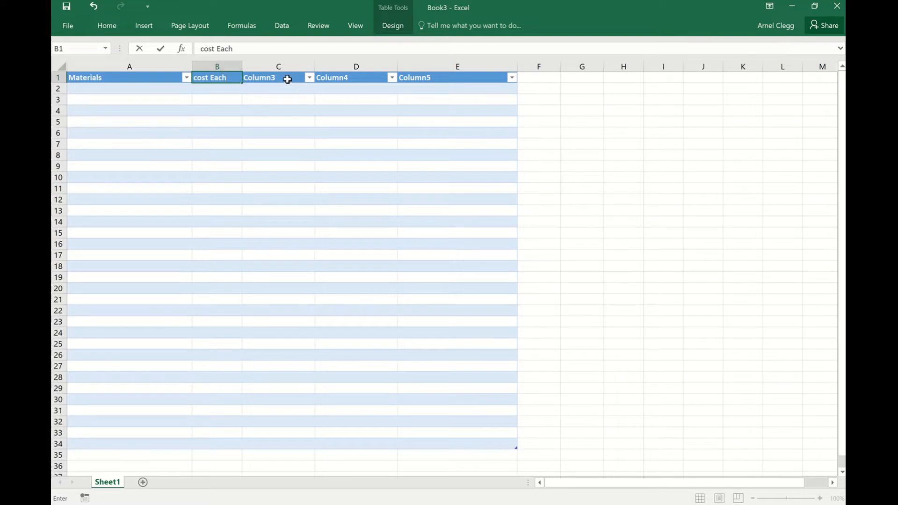
pyautogui.click(287, 78)
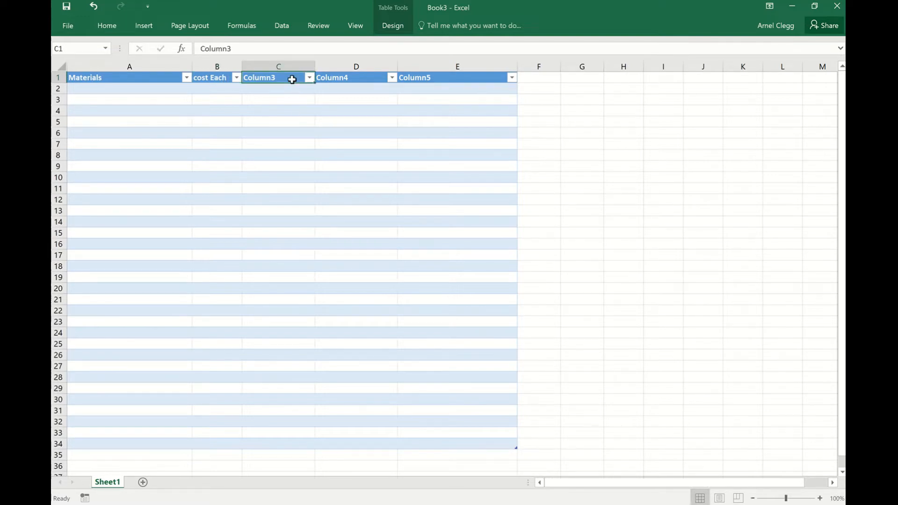
pyautogui.write('Qty')
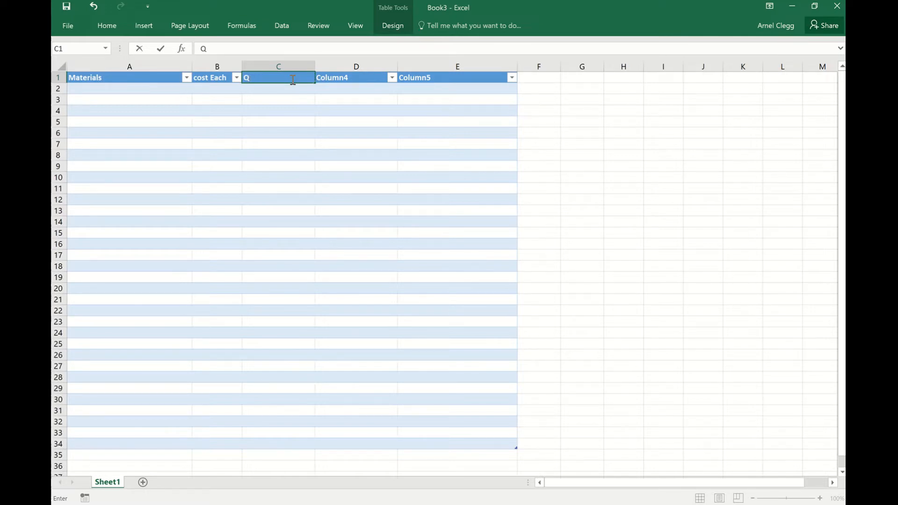
# Capitalize the first letter of the header in B1 so it reads Cost Each.
pyautogui.doubleClick(196, 77)
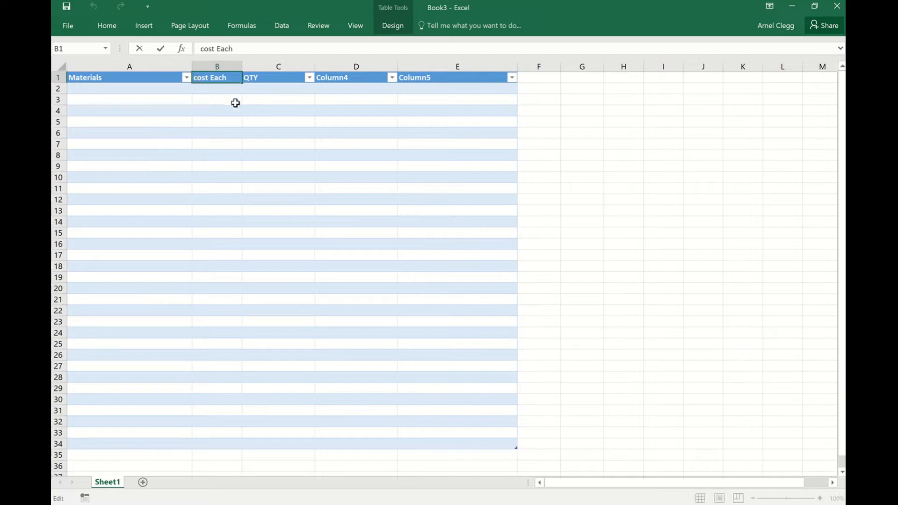
pyautogui.click(264, 78)
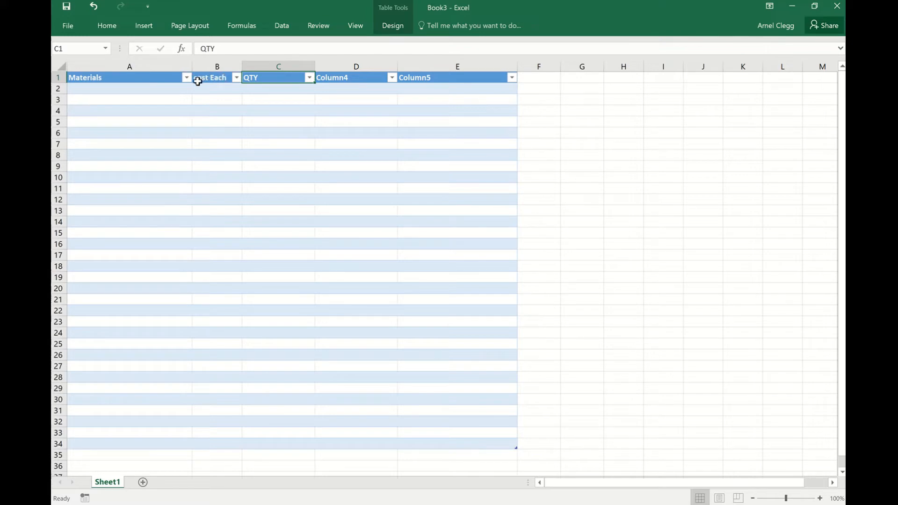
pyautogui.click(198, 80)
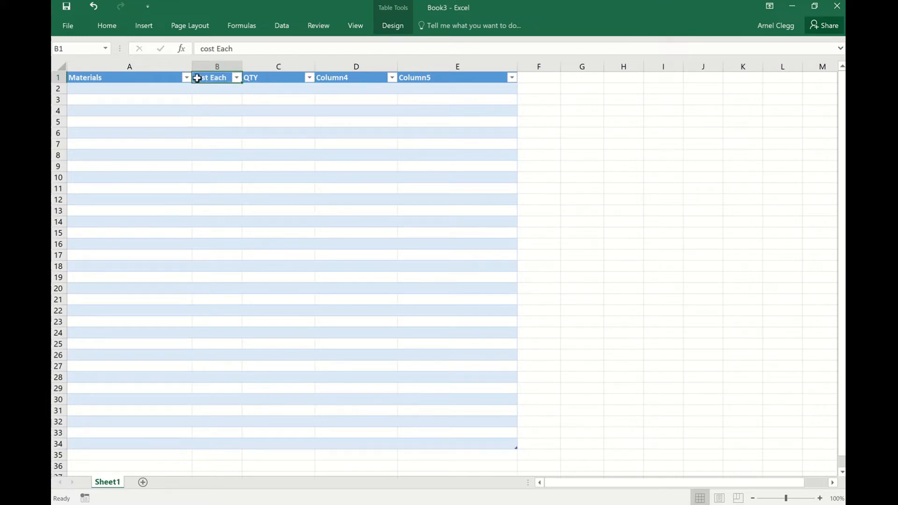
pyautogui.doubleClick(206, 78)
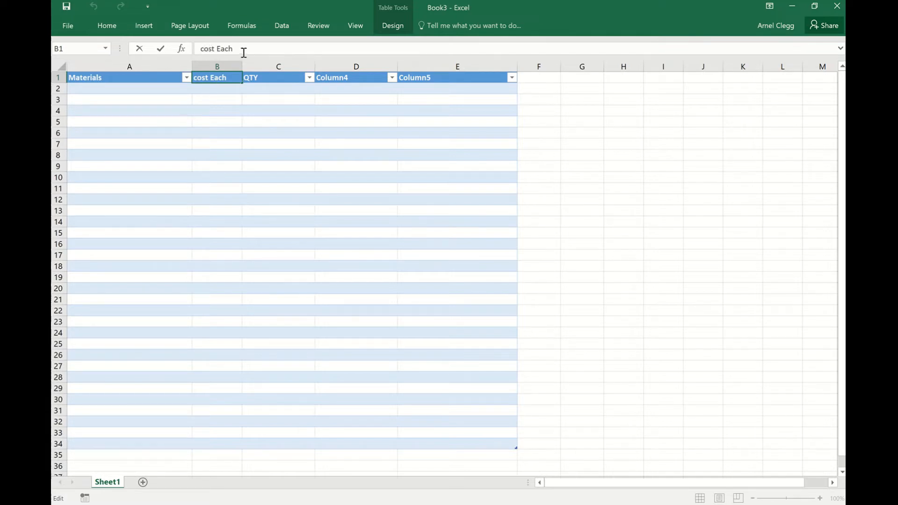
pyautogui.press('BackSpace')
pyautogui.write('C')
# Rename the table headers in D1 and E1 as Total Cost and Notes/Part Numbers.
pyautogui.click(356, 77)
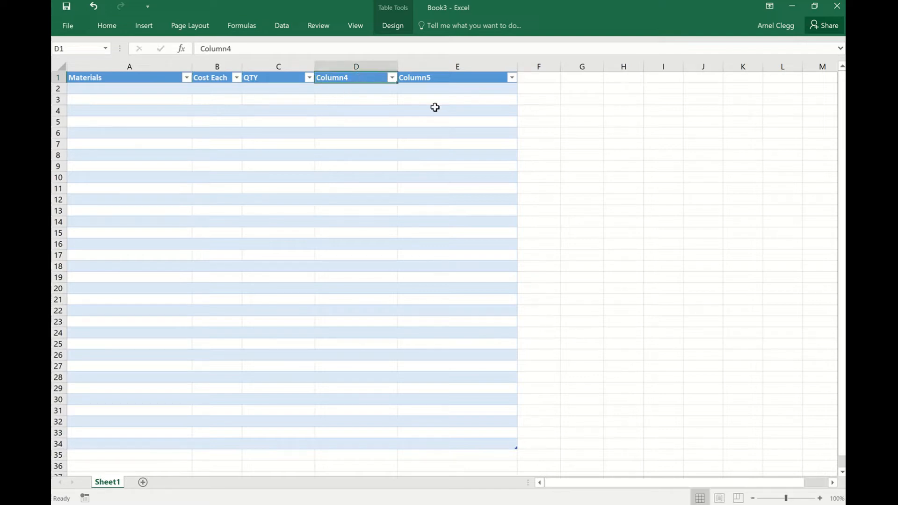
pyautogui.write('Tat')
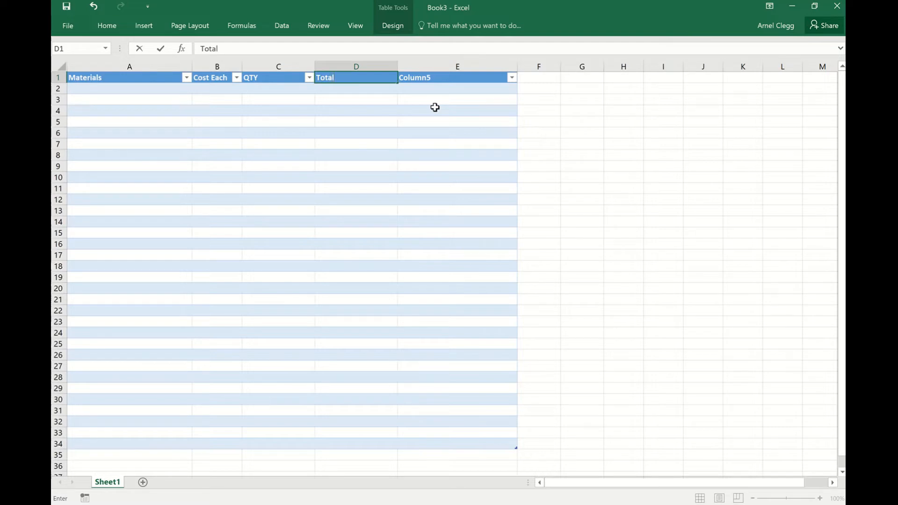
pyautogui.write('al Cost')
pyautogui.click(470, 76)
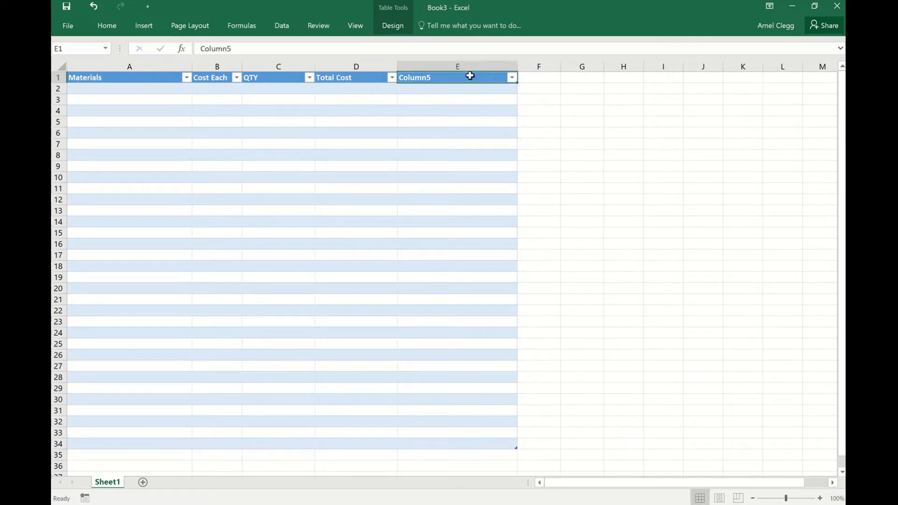
pyautogui.write('Notes')
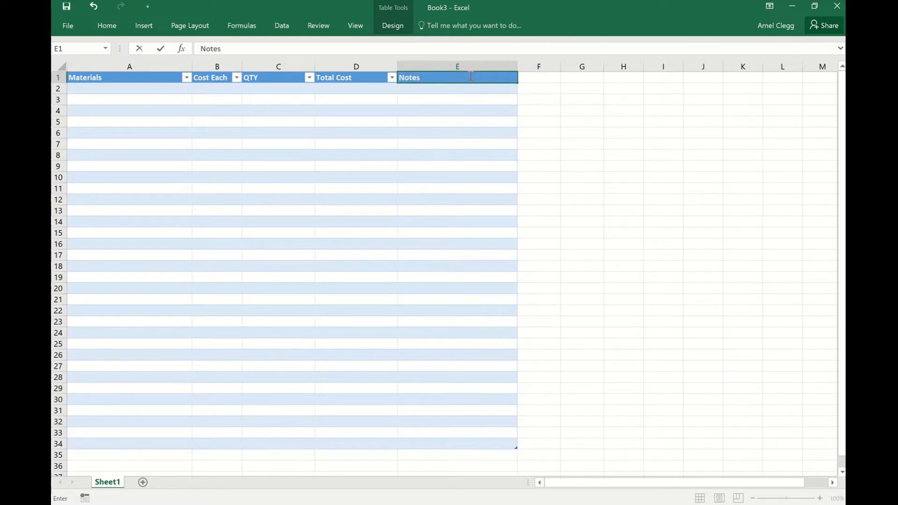
pyautogui.write('/Part NUmber')
pyautogui.press('BackSpace')
pyautogui.press('BackSpace')
pyautogui.press('BackSpace')
pyautogui.write('umber')
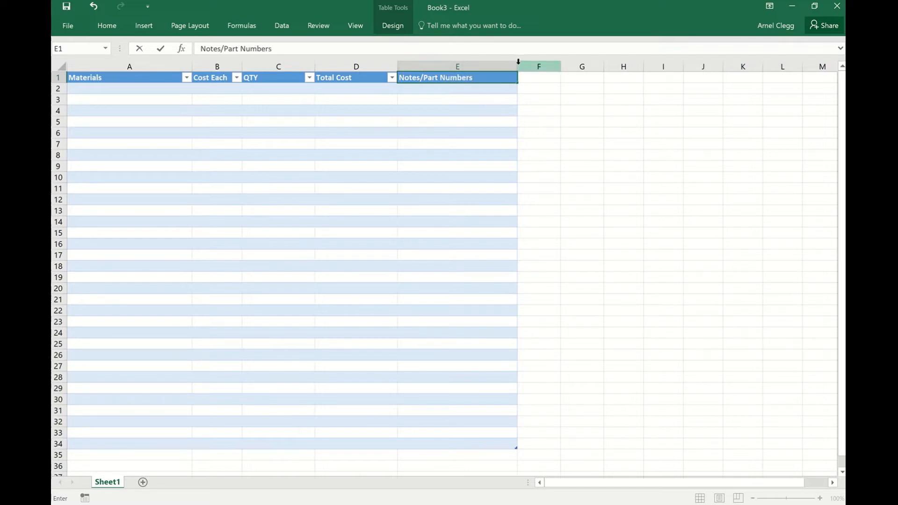
pyautogui.click(220, 89)
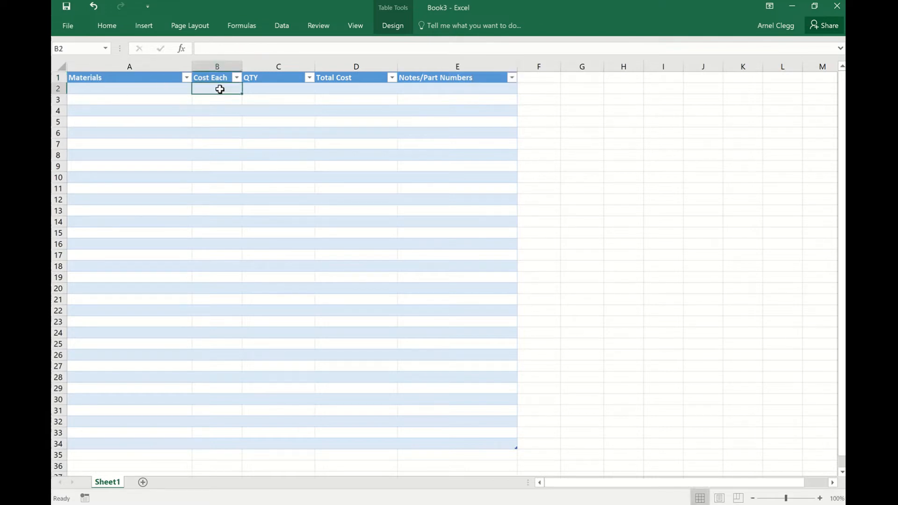
pyautogui.click(342, 87)
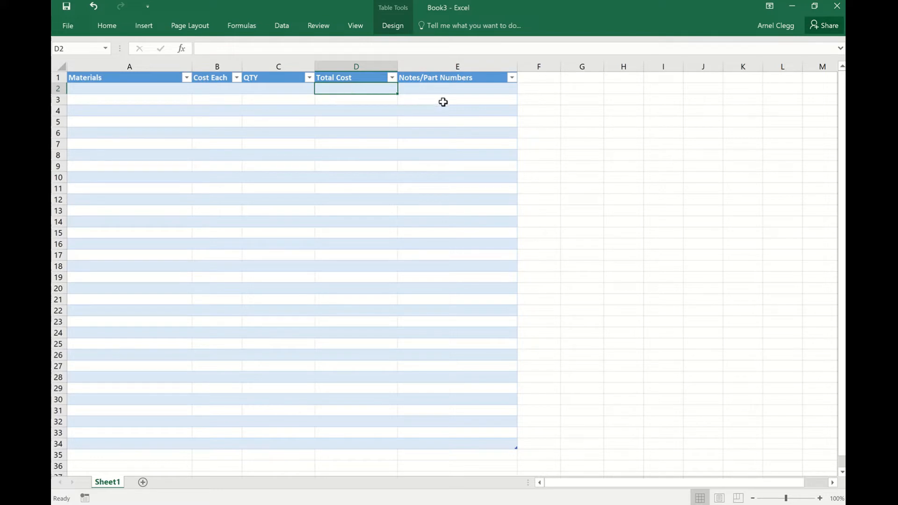
pyautogui.doubleClick(358, 89)
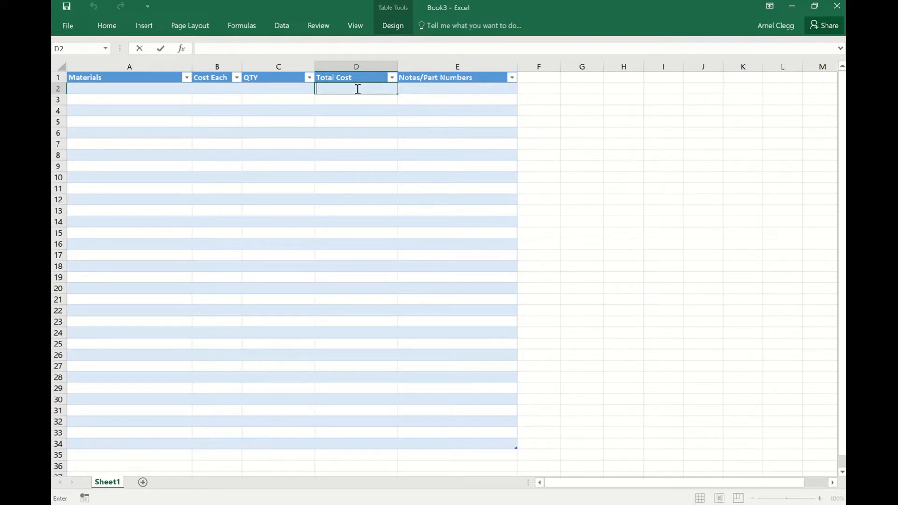
pyautogui.write('=')
pyautogui.click(208, 90)
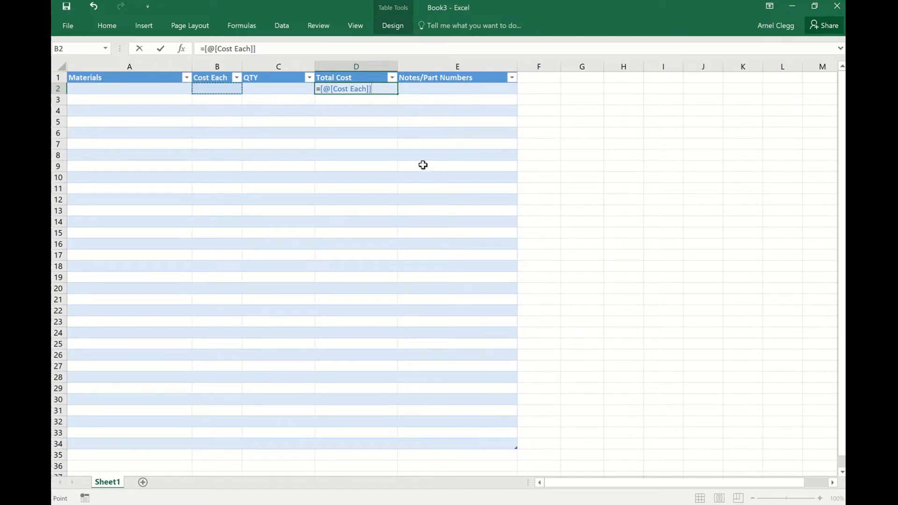
pyautogui.write('*')
pyautogui.click(265, 92)
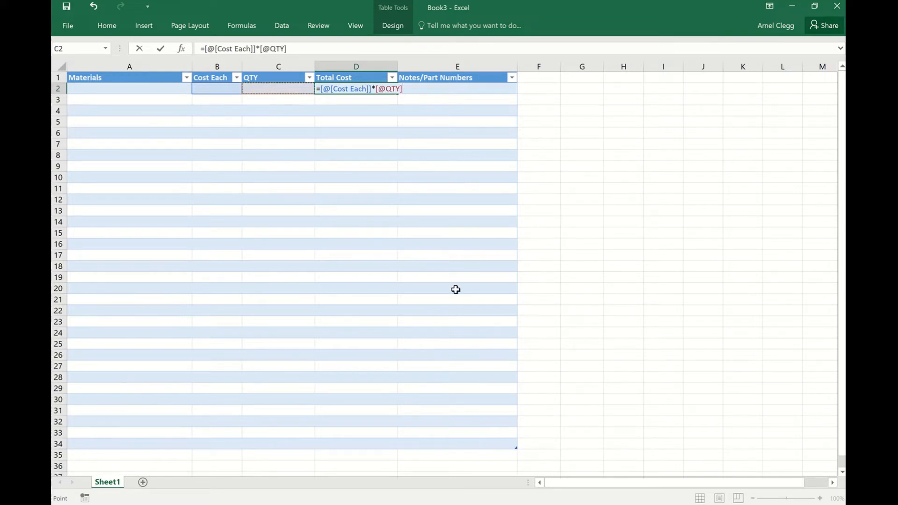
pyautogui.press('Return')
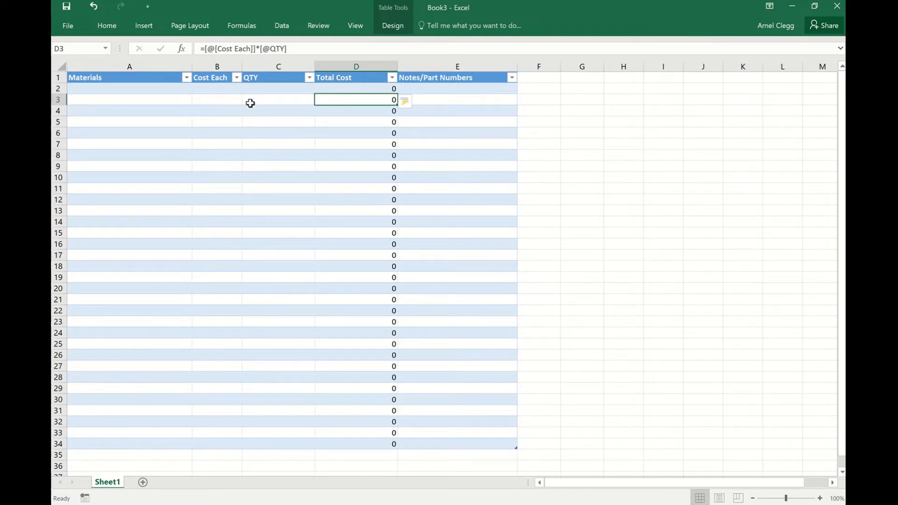
# Enter a Cost Each of 3 and a QTY of 6 in the first table row.
pyautogui.click(223, 90)
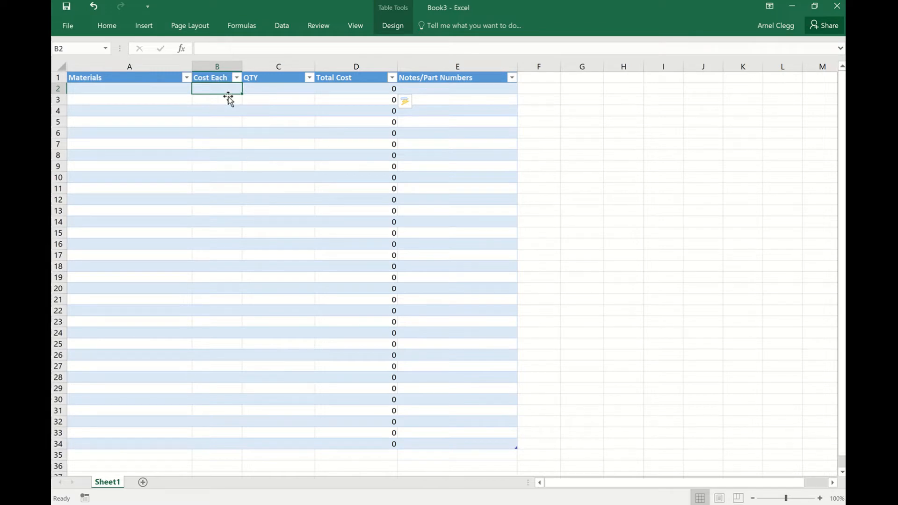
pyautogui.write('3')
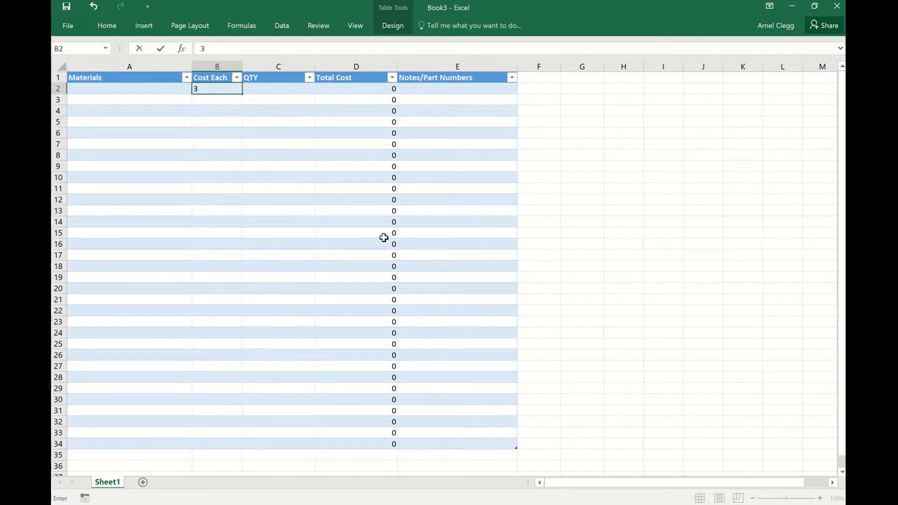
pyautogui.click(286, 88)
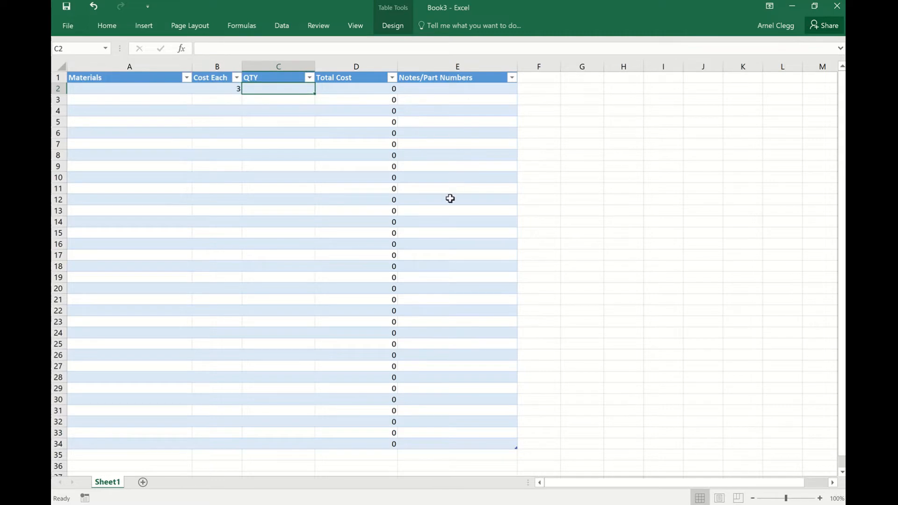
pyautogui.write('6')
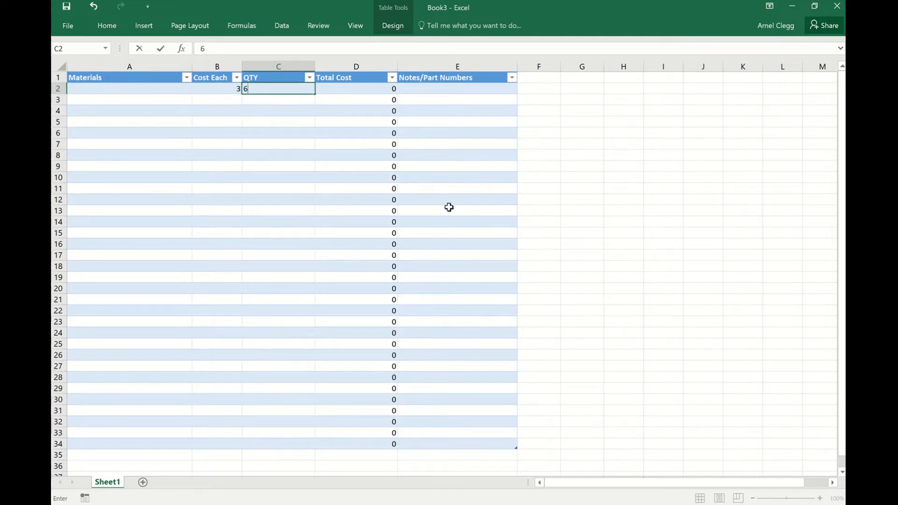
pyautogui.press('Return')
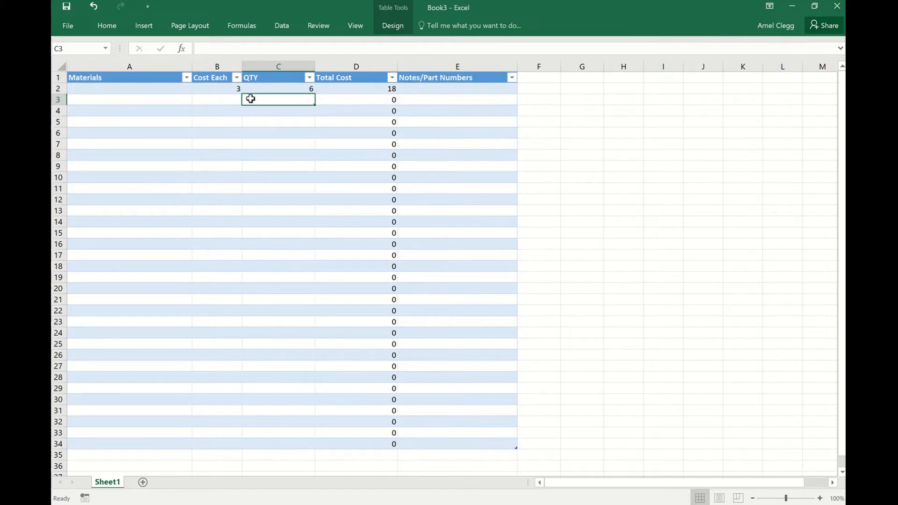
# Enter a Cost Each of 5 and a QTY of 4 in the second table row.
pyautogui.click(218, 99)
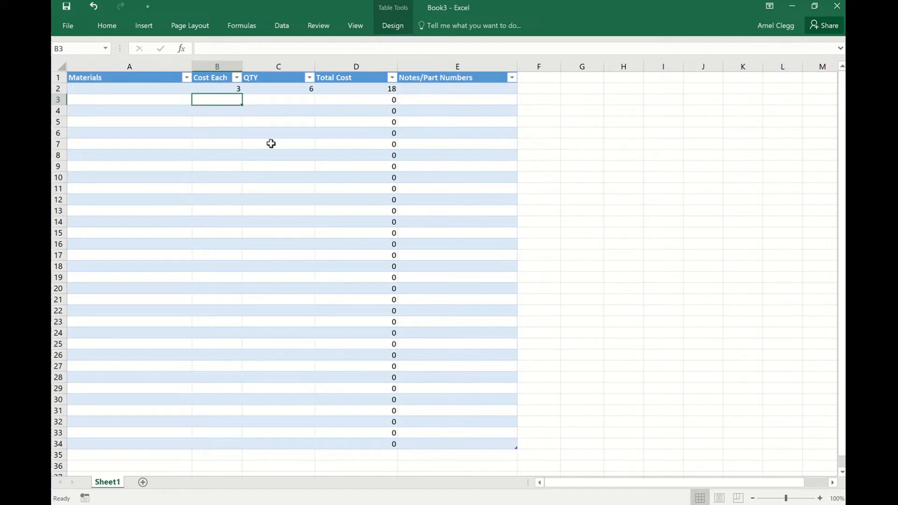
pyautogui.write('5')
pyautogui.click(300, 99)
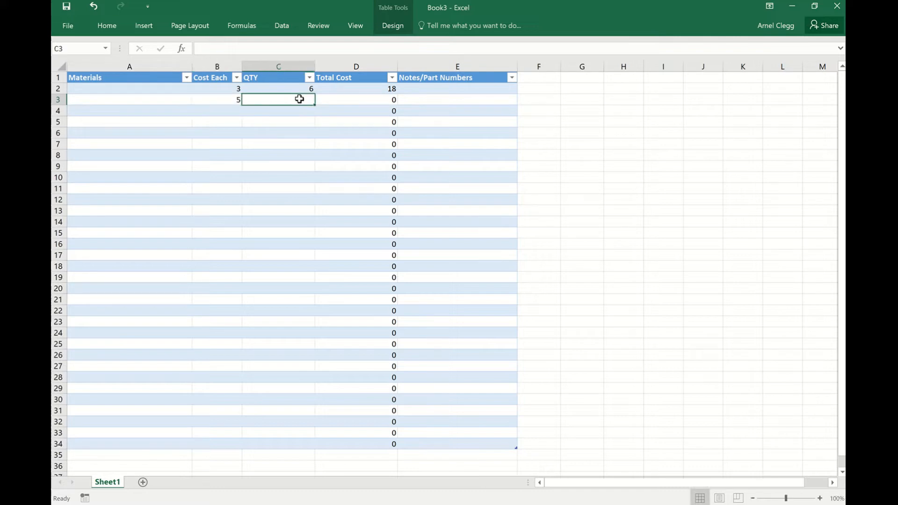
pyautogui.write('4')
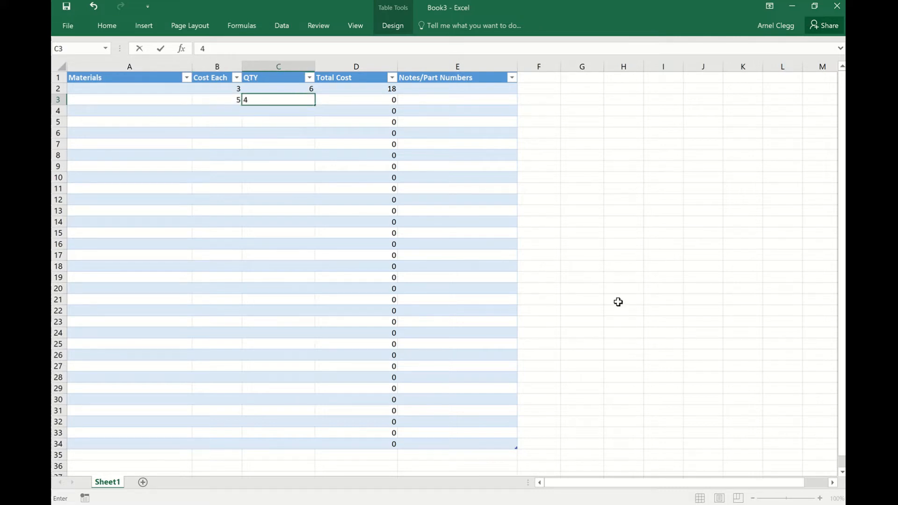
pyautogui.press('Return')
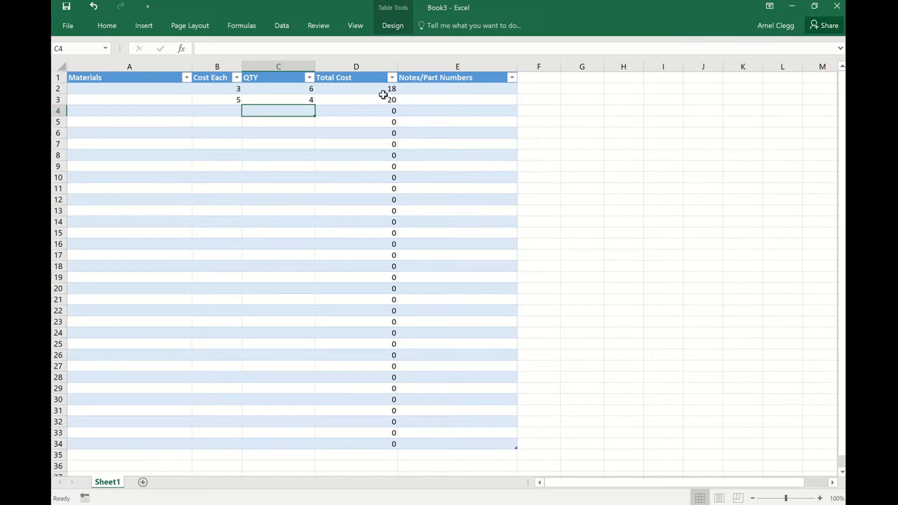
# Apply the dollar accounting format to the Cost Each and Total Cost columns, choosing English (United States) for Cost Each.
pyautogui.rightClick(226, 68)
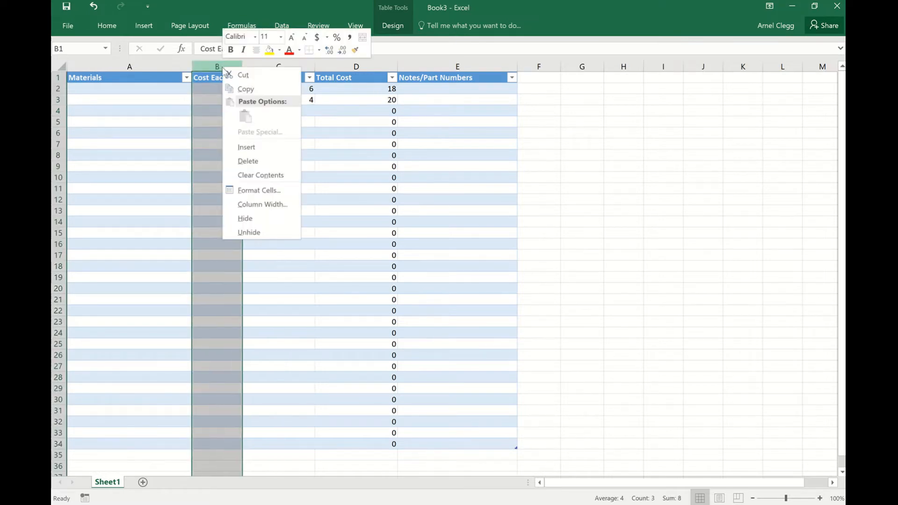
pyautogui.click(327, 37)
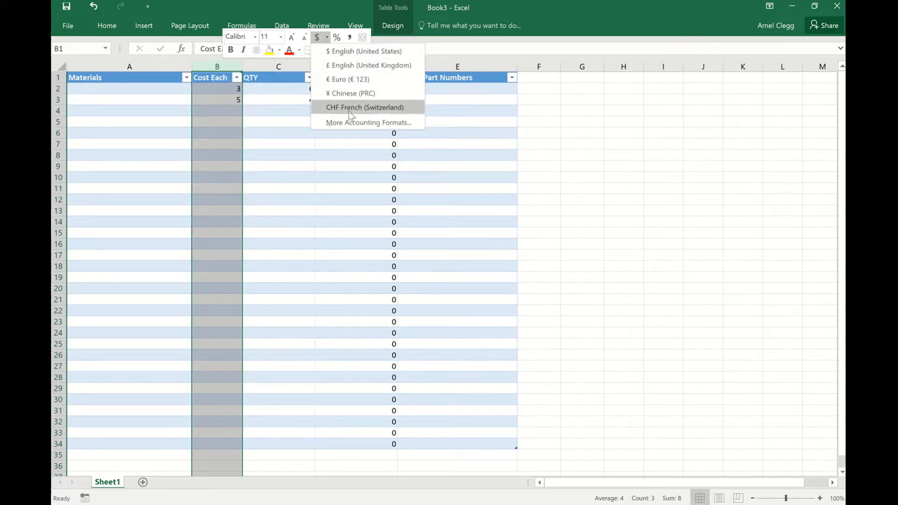
pyautogui.click(352, 51)
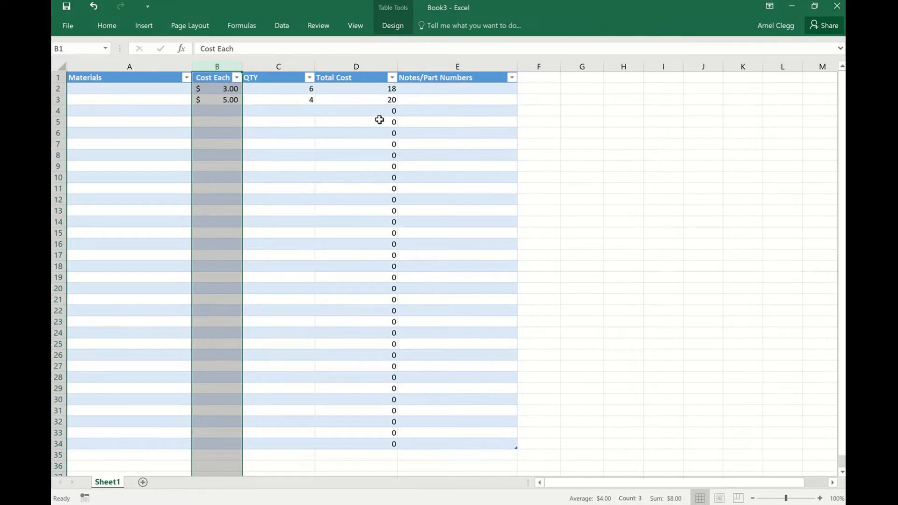
pyautogui.rightClick(364, 67)
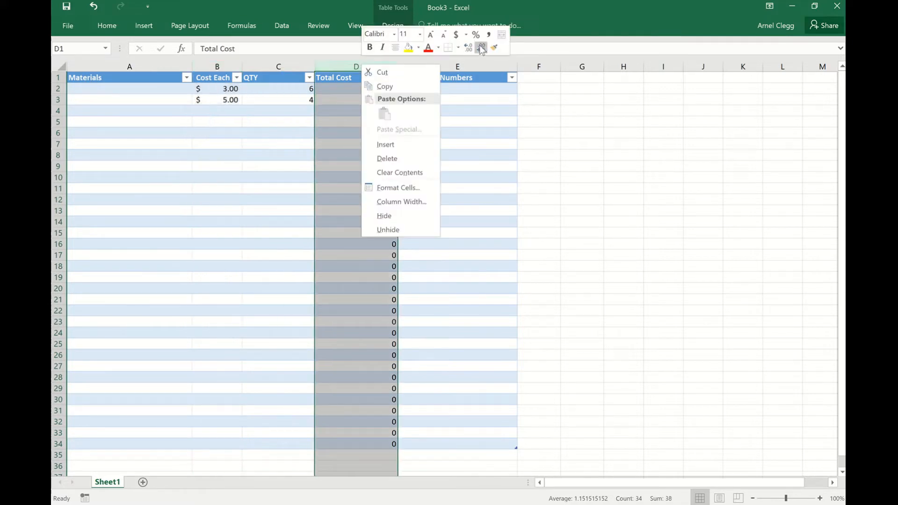
pyautogui.click(455, 35)
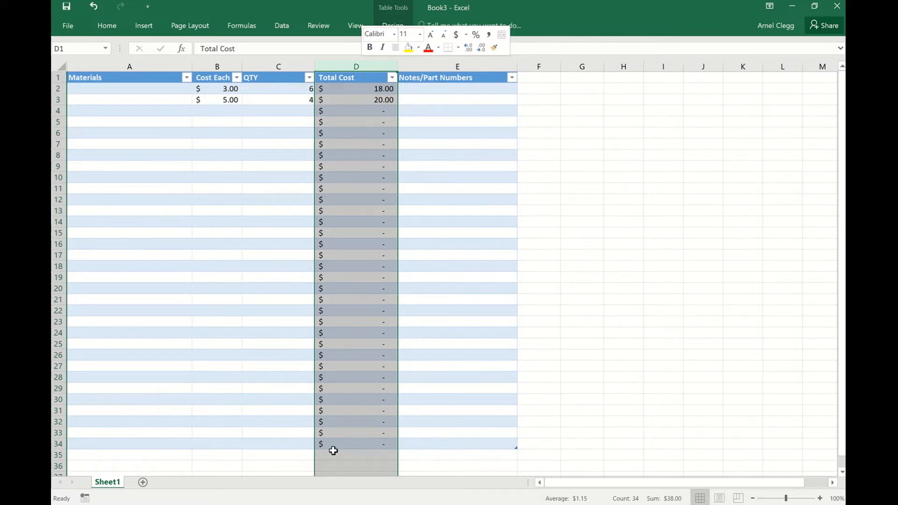
# Remove the Cost Each times QTY formula from D34, the last Total Cost cell of the table.
pyautogui.scroll(-1, 338, 388)
pyautogui.click(279, 389)
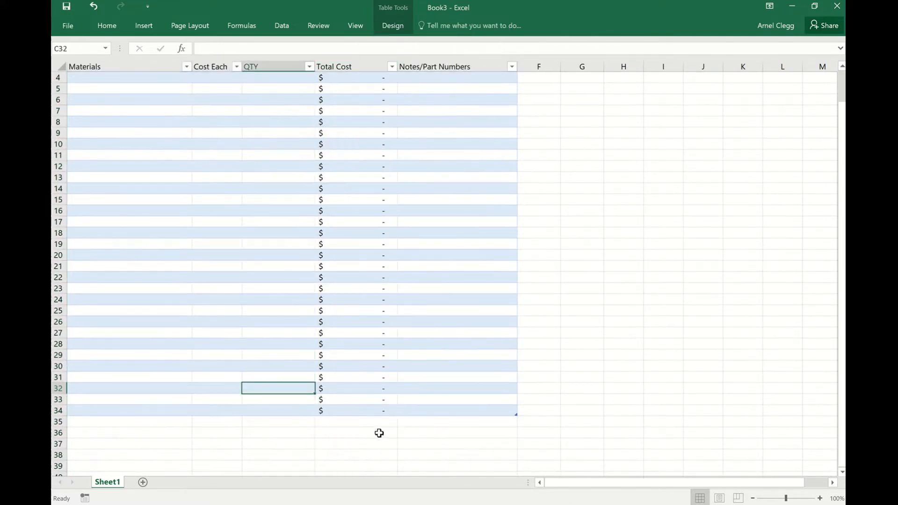
pyautogui.scroll(1, 373, 428)
pyautogui.scroll(1, 373, 428)
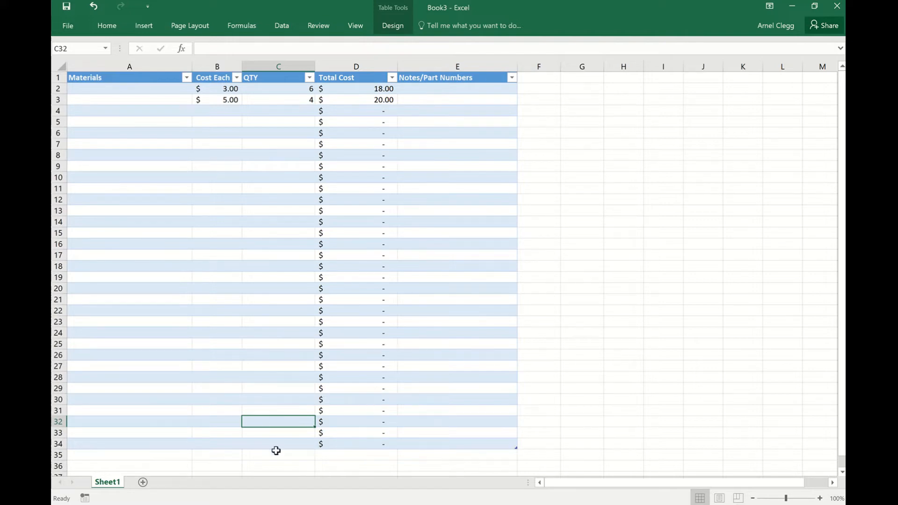
pyautogui.click(366, 446)
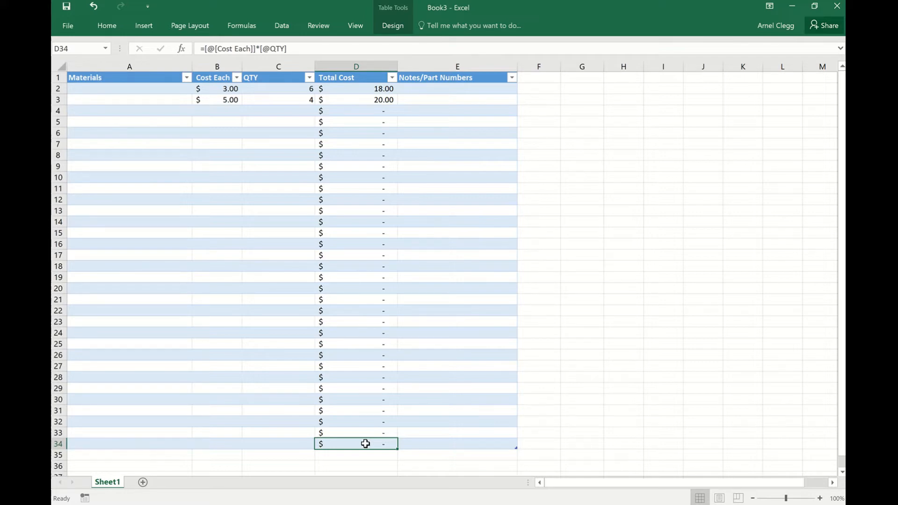
pyautogui.click(297, 48)
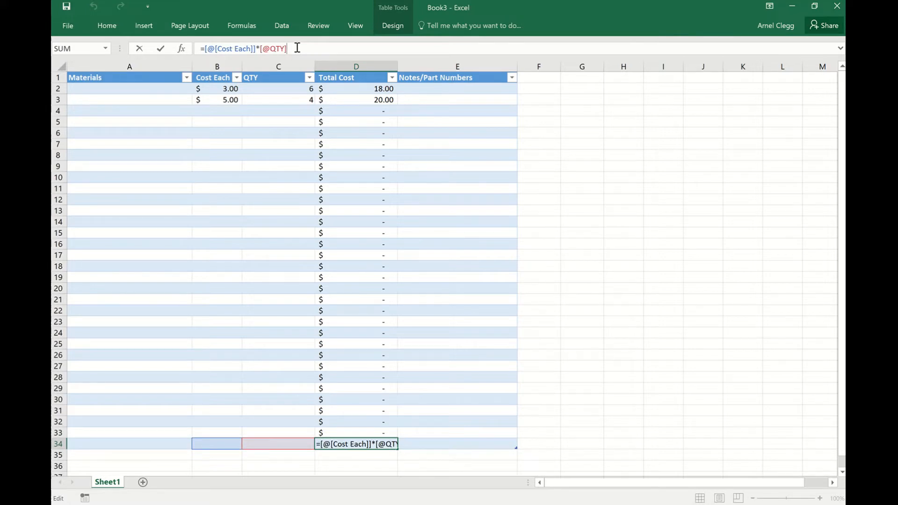
pyautogui.click(401, 444)
pyautogui.press('BackSpace')
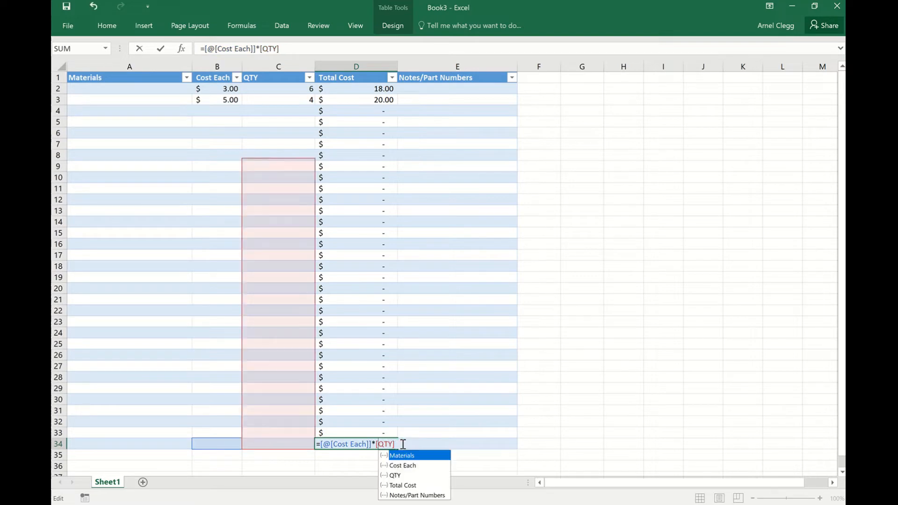
pyautogui.press('BackSpace')
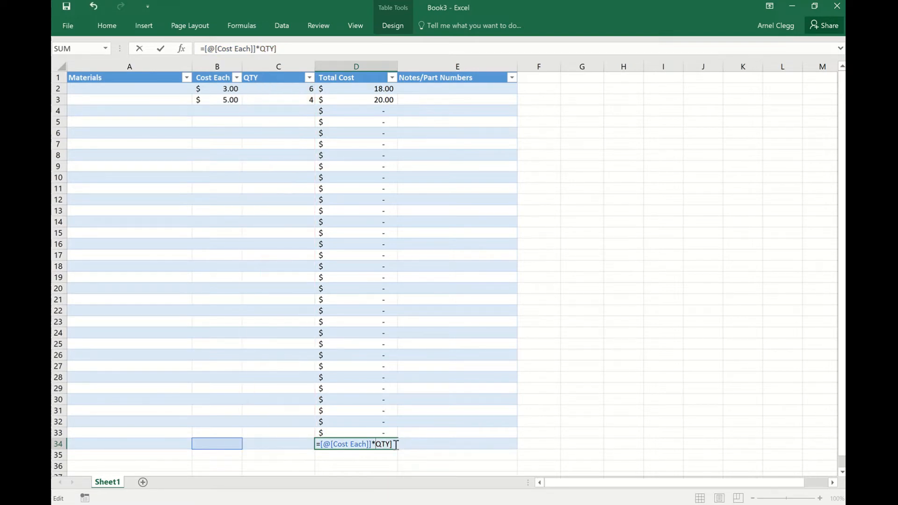
pyautogui.press('Return')
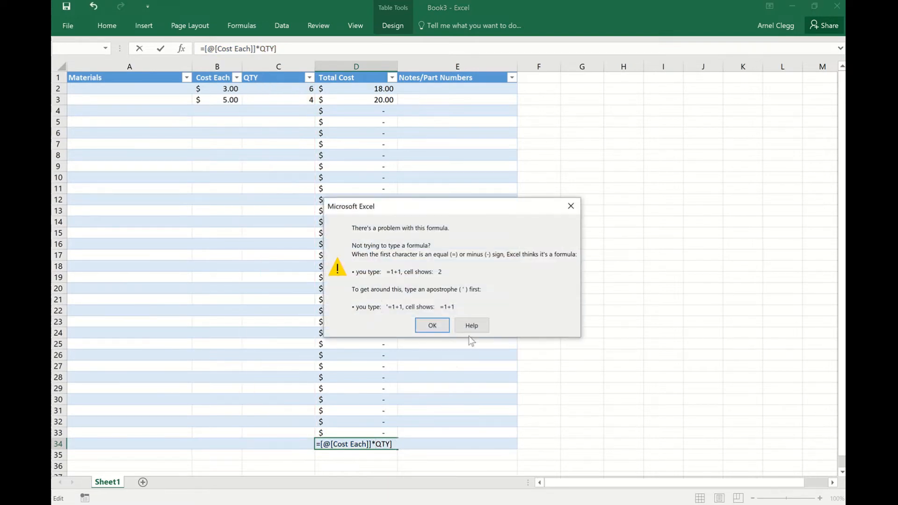
pyautogui.click(432, 324)
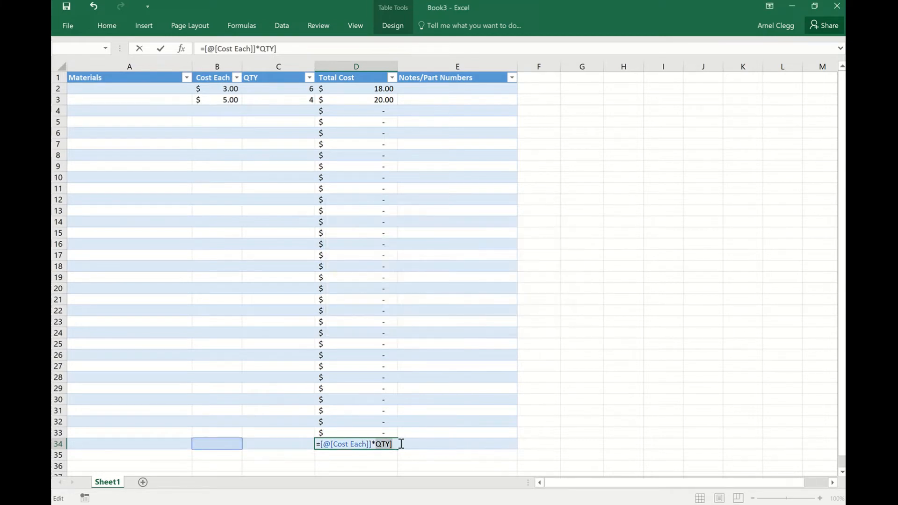
pyautogui.press('BackSpace')
pyautogui.press('BackSpace')
pyautogui.press('BackSpace')
pyautogui.press('BackSpace')
pyautogui.press('BackSpace')
pyautogui.press('BackSpace')
pyautogui.press('BackSpace')
pyautogui.press('BackSpace')
pyautogui.press('BackSpace')
pyautogui.press('BackSpace')
pyautogui.press('BackSpace')
pyautogui.press('BackSpace')
pyautogui.press('BackSpace')
pyautogui.press('BackSpace')
pyautogui.press('BackSpace')
pyautogui.press('BackSpace')
pyautogui.press('BackSpace')
pyautogui.press('BackSpace')
pyautogui.press('BackSpace')
pyautogui.press('BackSpace')
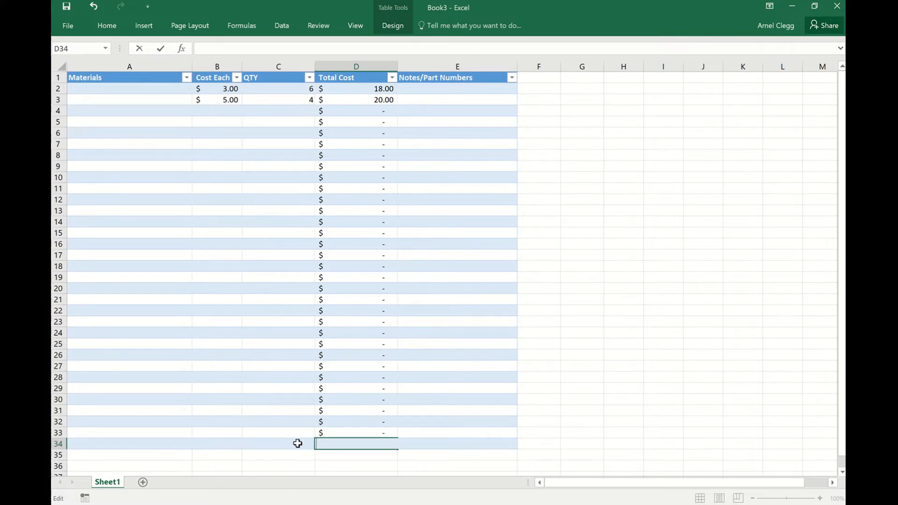
# Label the table's last row in A34 as Material Total Cost.
pyautogui.click(122, 444)
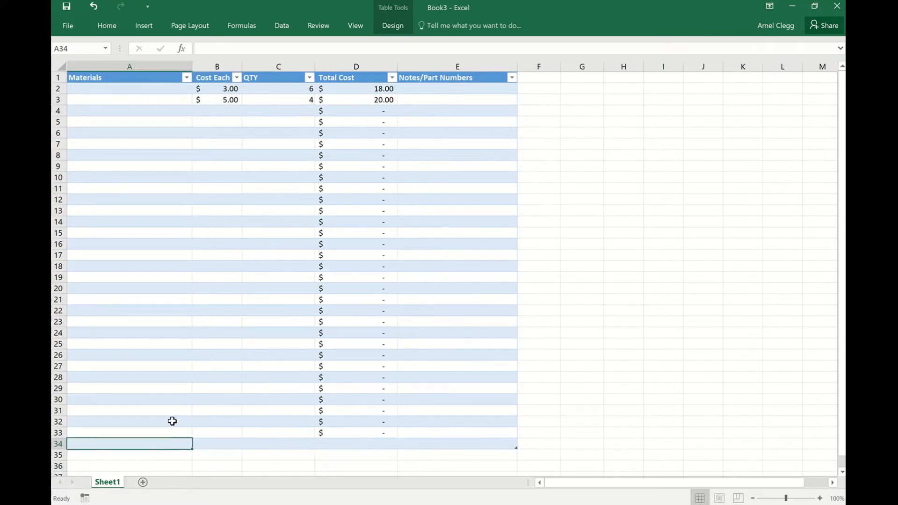
pyautogui.write('M')
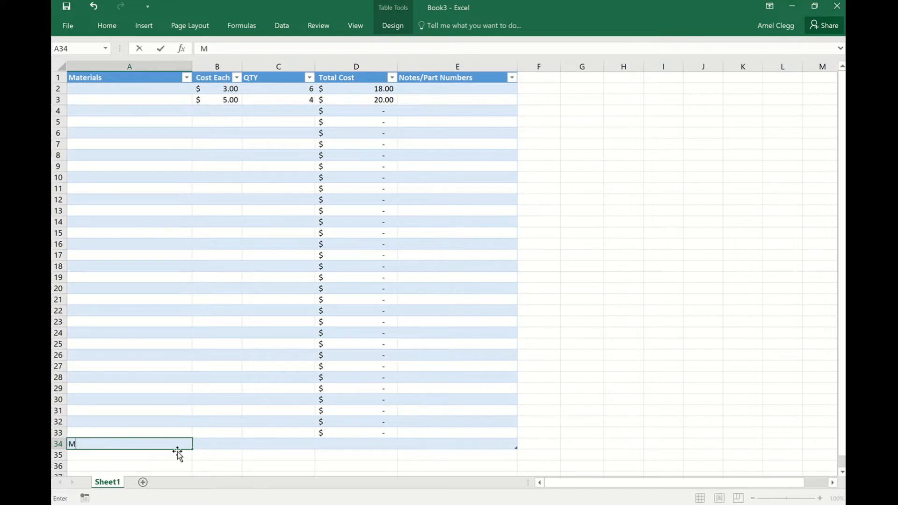
pyautogui.write('aterial Tat')
pyautogui.write('l')
pyautogui.press('BackSpace')
pyautogui.press('BackSpace')
pyautogui.press('BackSpace')
pyautogui.write('otal ')
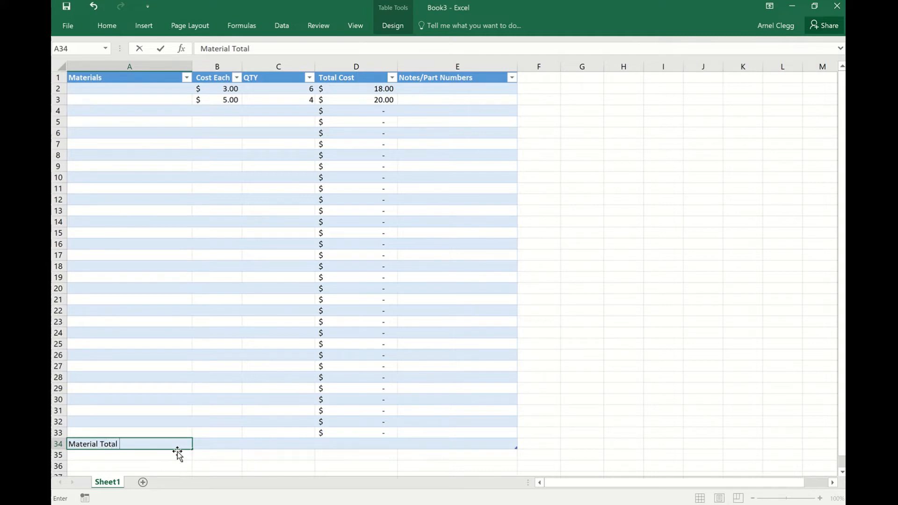
pyautogui.write('Cost')
# Enter the formula =Sum(D2:D33) in D34 to add up the Total Cost column.
pyautogui.click(333, 445)
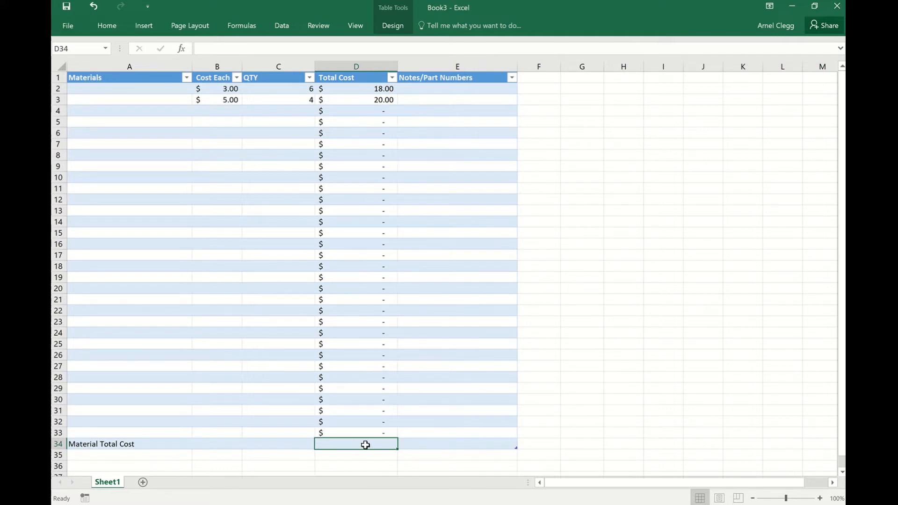
pyautogui.write('=')
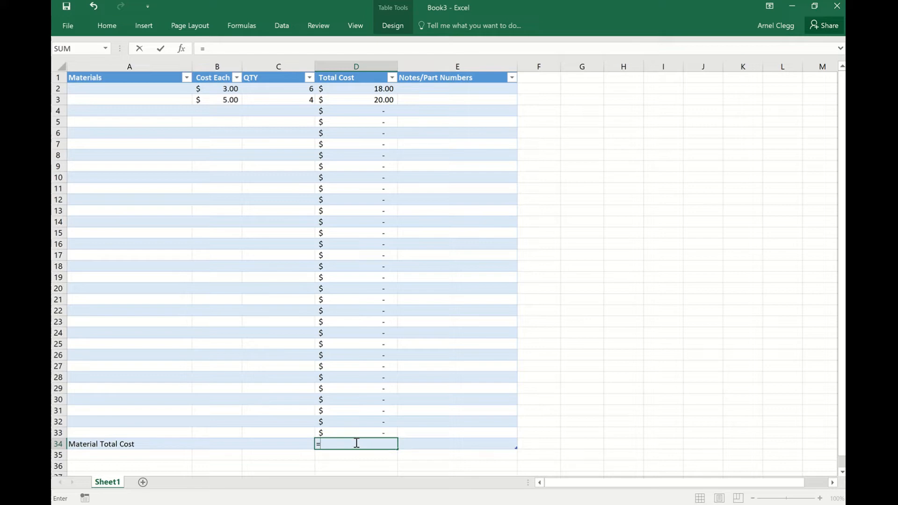
pyautogui.write('Su')
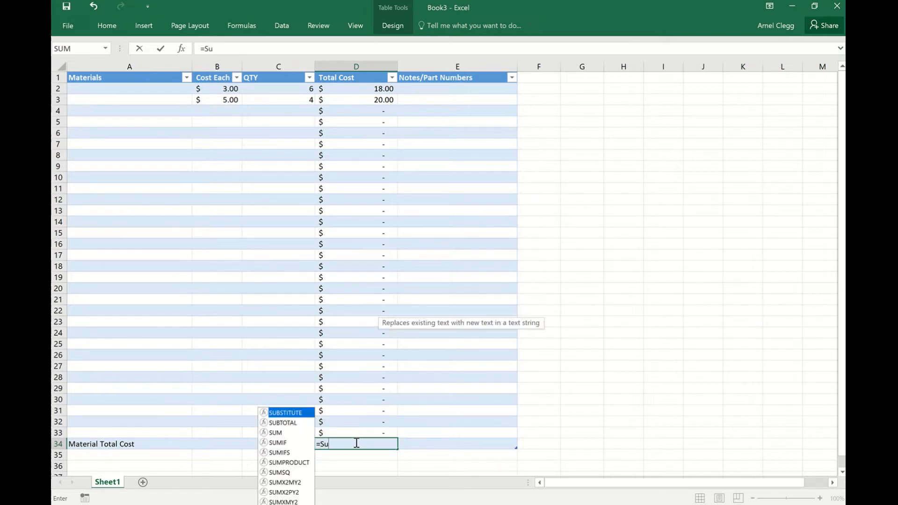
pyautogui.write('m(')
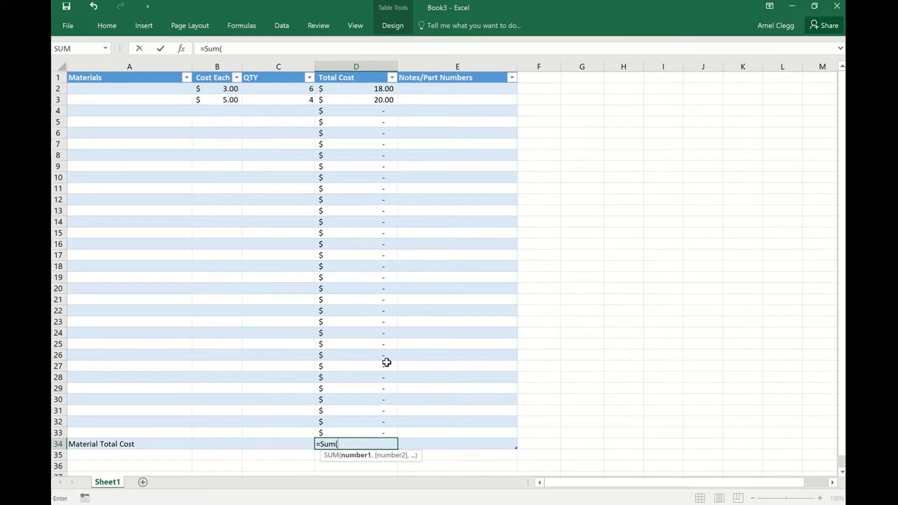
pyautogui.moveTo(362, 88); pyautogui.dragTo(395, 436)
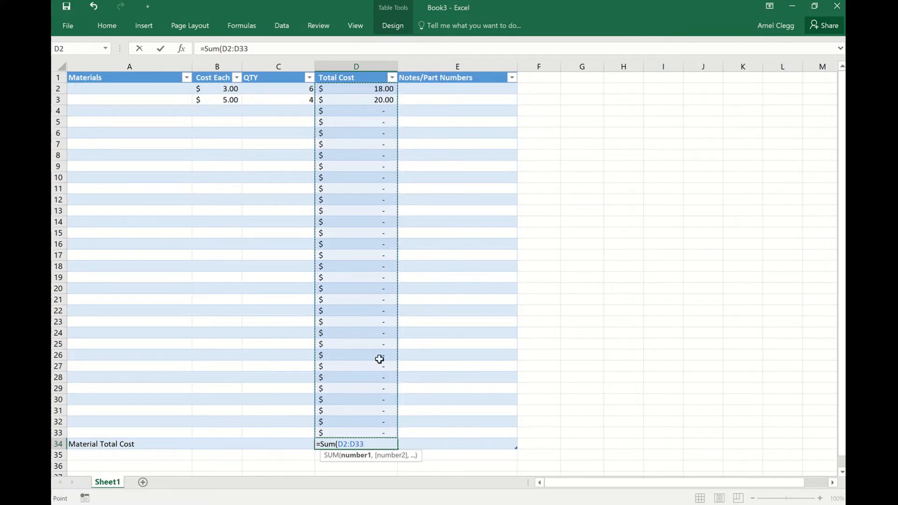
pyautogui.write(')')
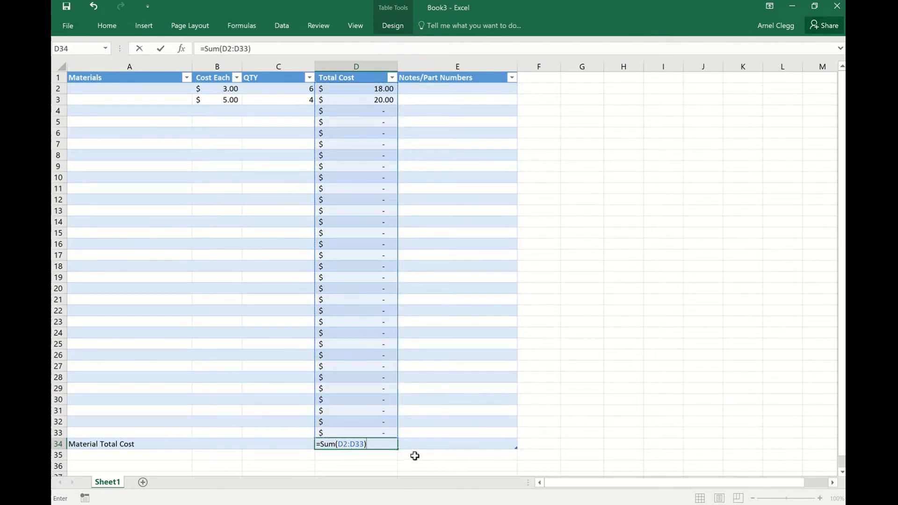
pyautogui.press('Return')
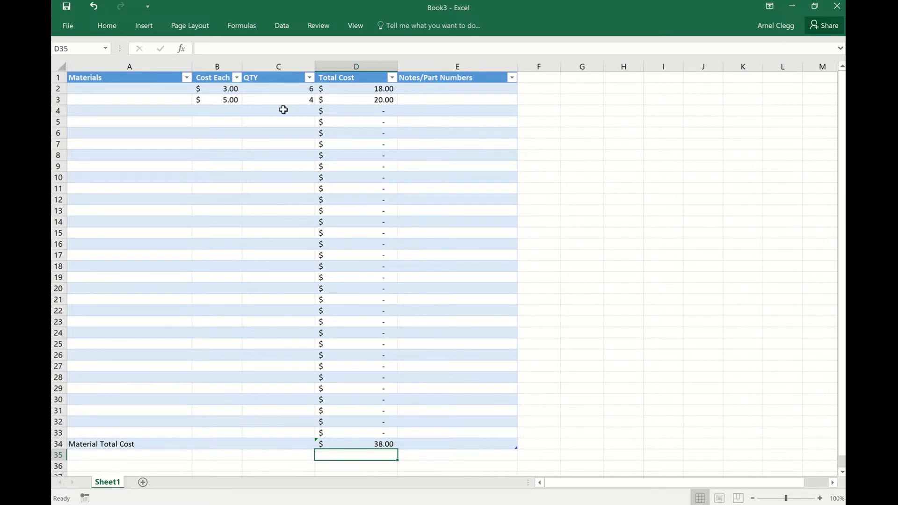
# Enter the formula =Sum(C2:C33) in C34 to add up the QTY column.
pyautogui.click(273, 444)
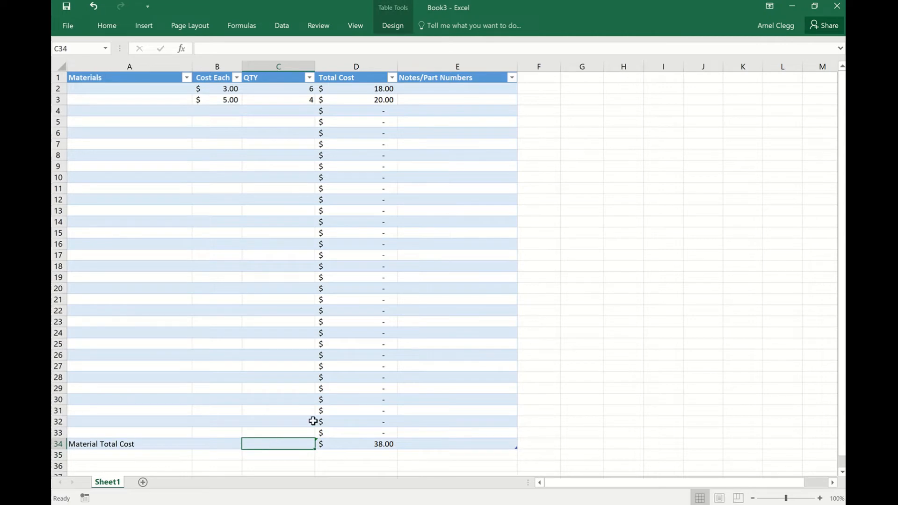
pyautogui.write('=Sume')
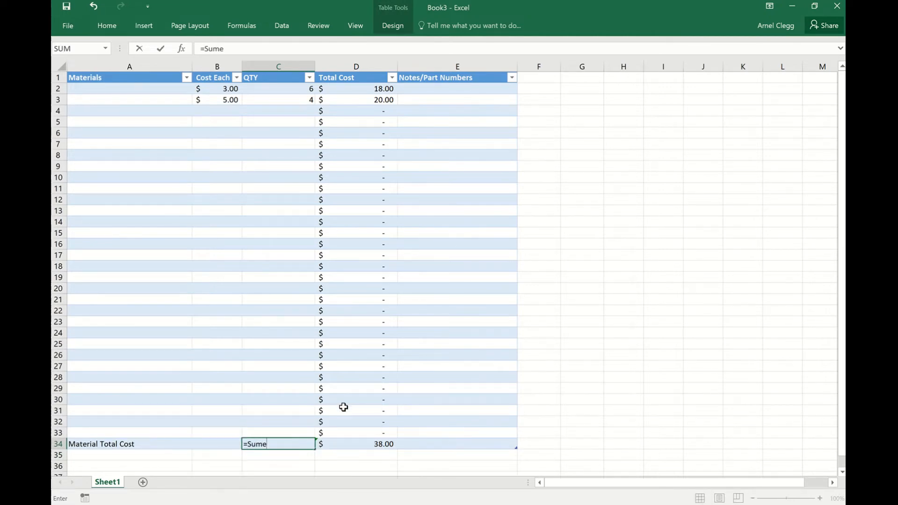
pyautogui.press('BackSpace')
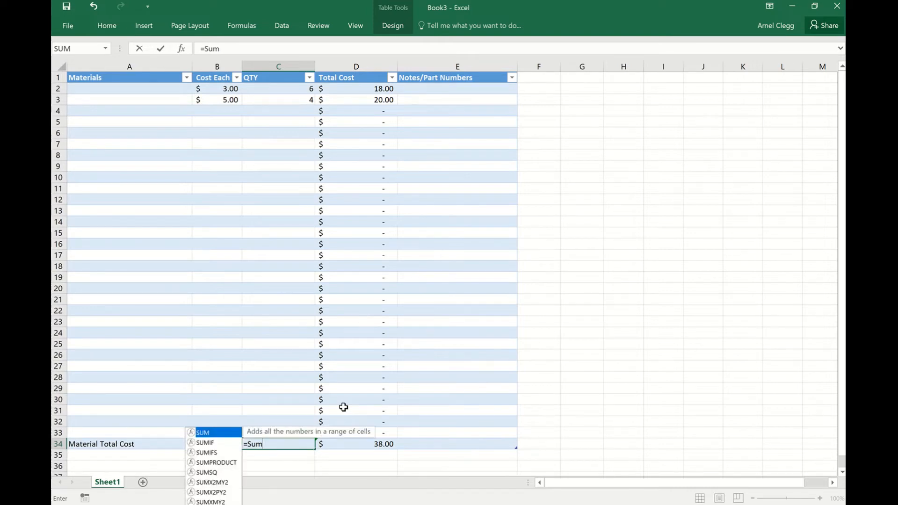
pyautogui.write('(')
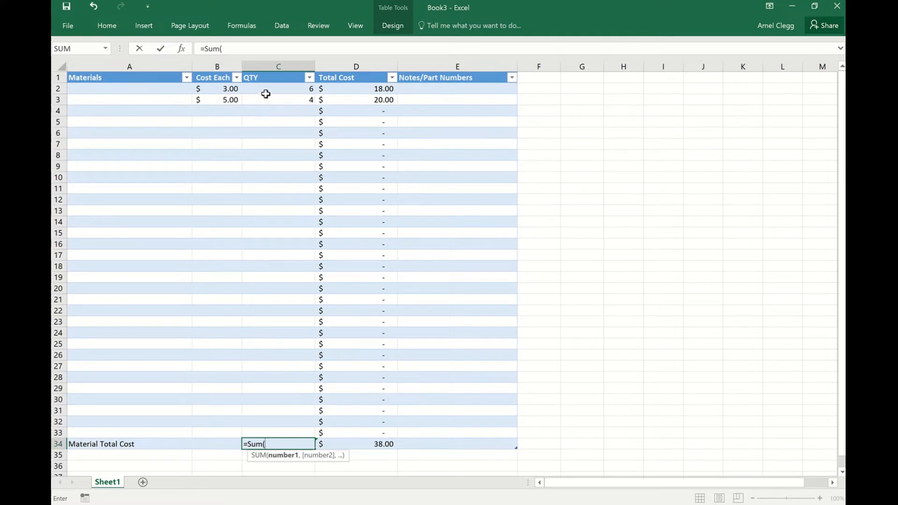
pyautogui.moveTo(267, 88); pyautogui.dragTo(289, 434)
pyautogui.write(')')
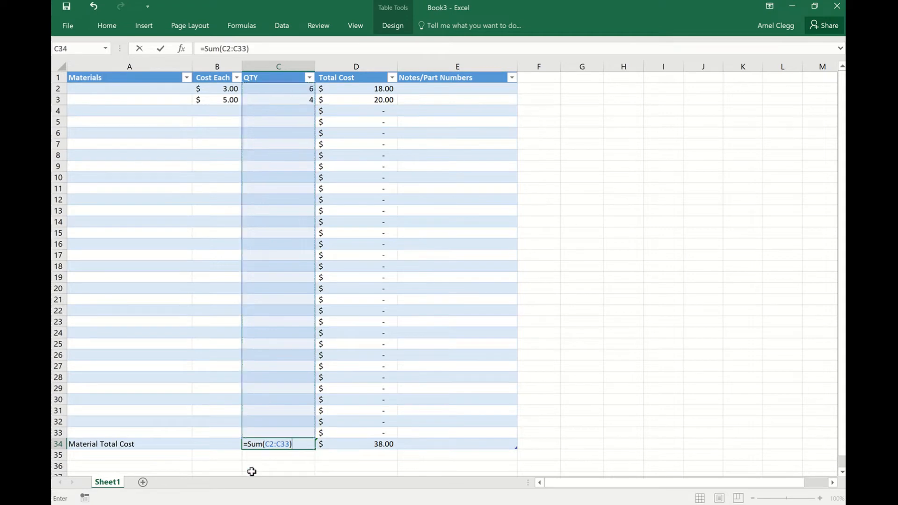
# Enter the formula =Sum(B2:B33) in B34 to add up the Cost Each column.
pyautogui.click(227, 448)
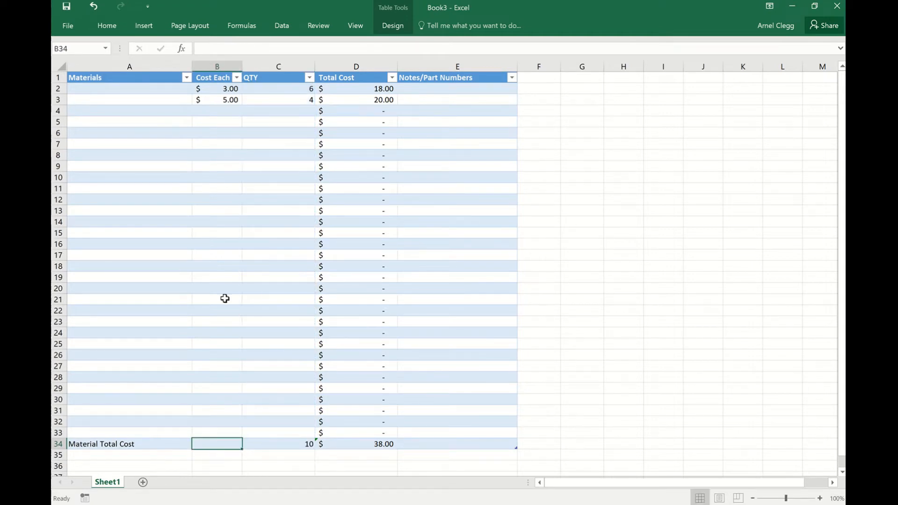
pyautogui.write('SUm')
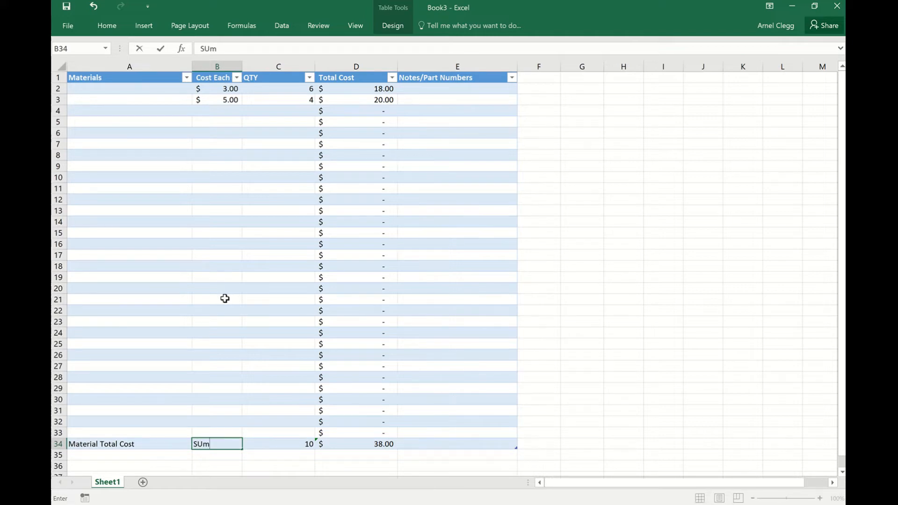
pyautogui.press('BackSpace')
pyautogui.press('BackSpace')
pyautogui.press('BackSpace')
pyautogui.write('=Sum')
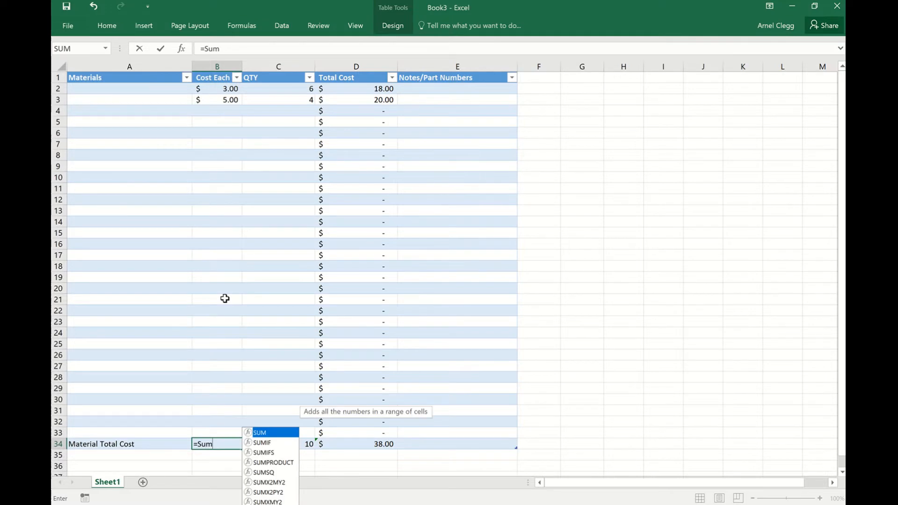
pyautogui.write('(')
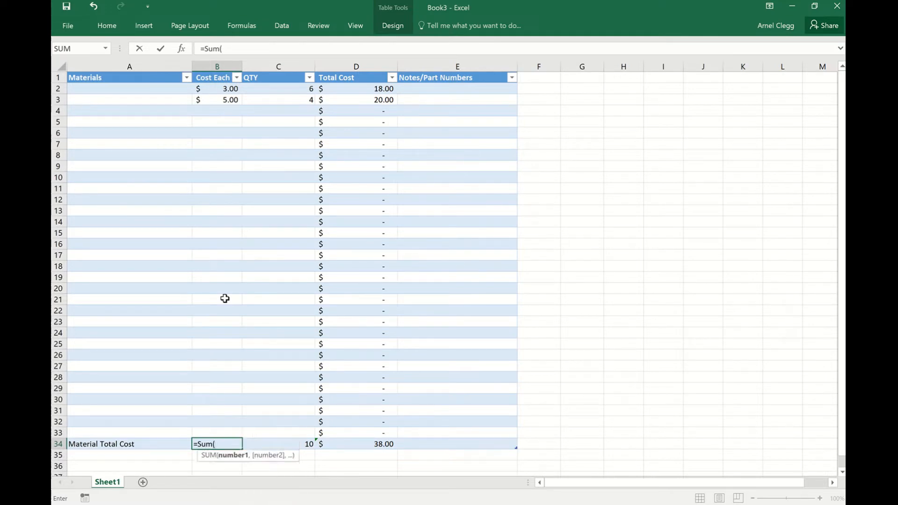
pyautogui.moveTo(213, 90); pyautogui.dragTo(217, 432)
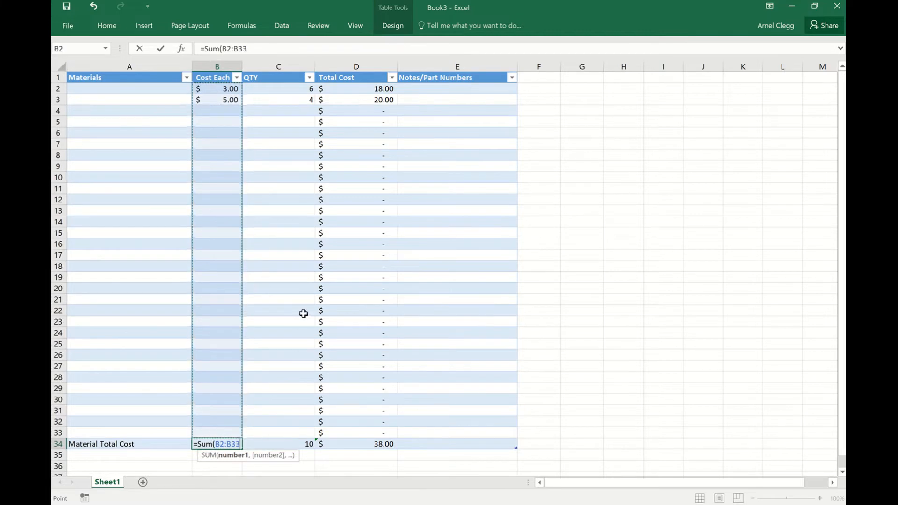
pyautogui.write(')')
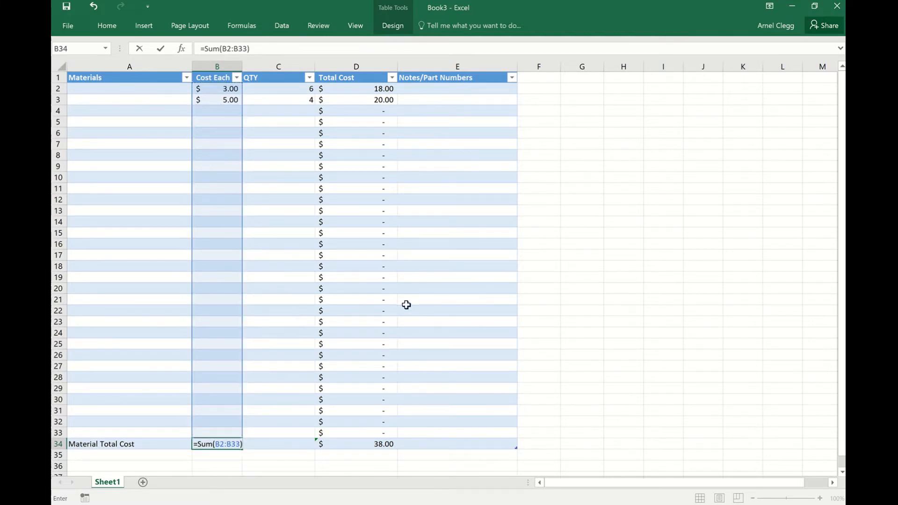
pyautogui.press('Return')
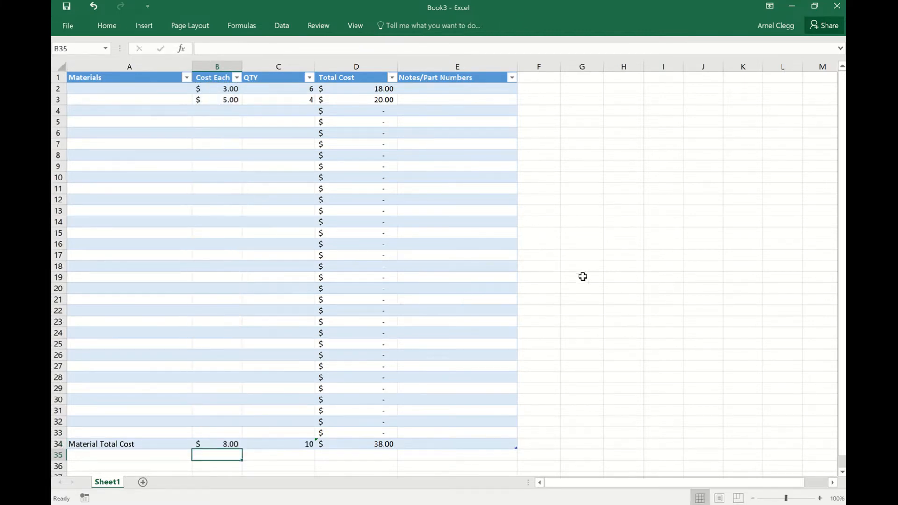
# Fill in row 4 of the materials table with a Cost Each of 9 and a QTY of 99.
pyautogui.click(219, 111)
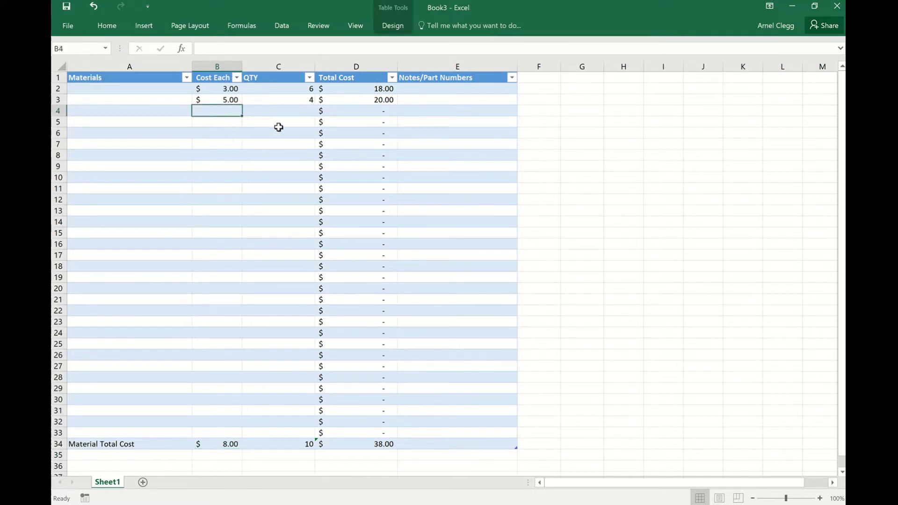
pyautogui.write('9')
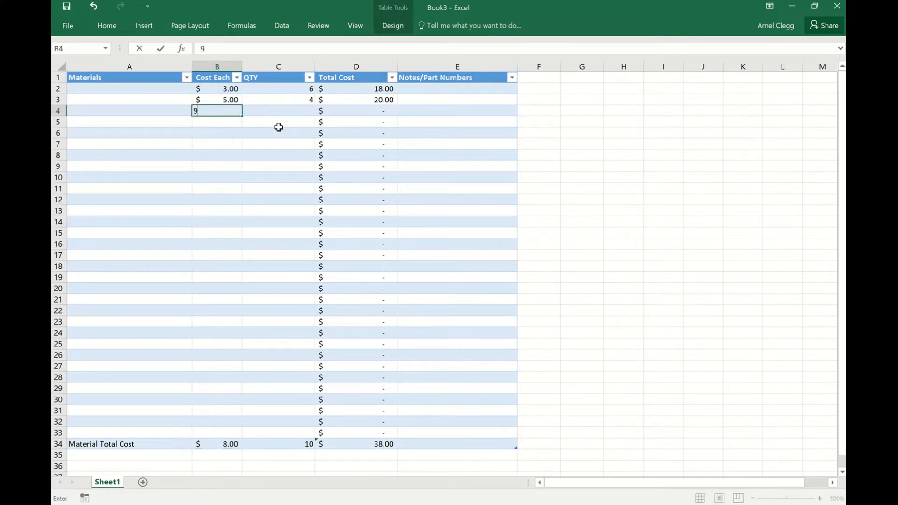
pyautogui.click(297, 112)
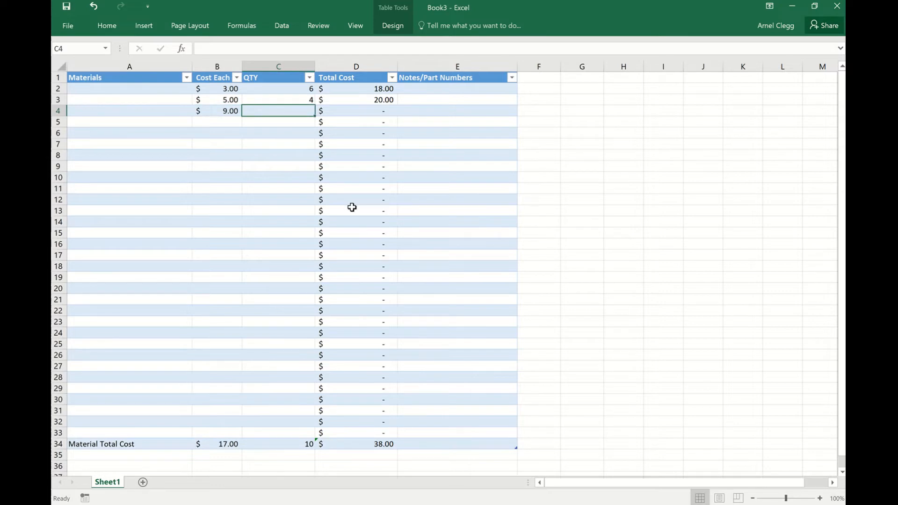
pyautogui.write('99')
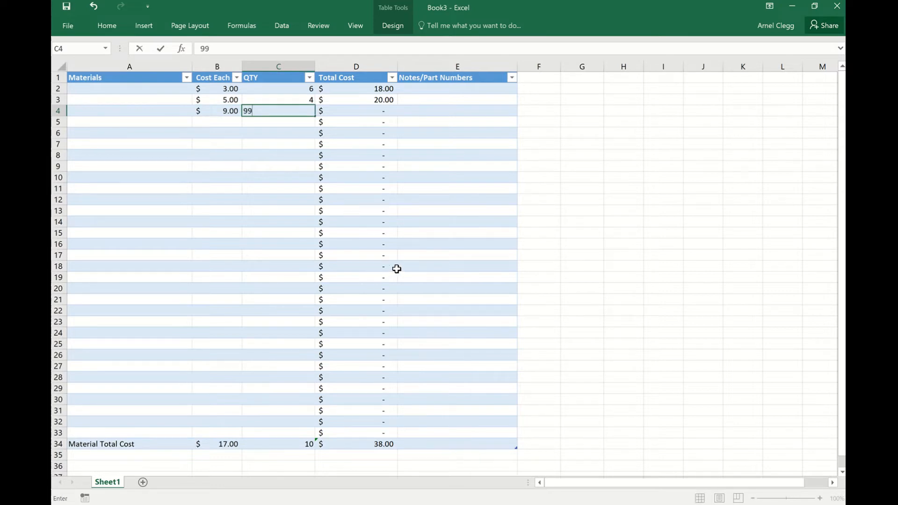
pyautogui.press('Return')
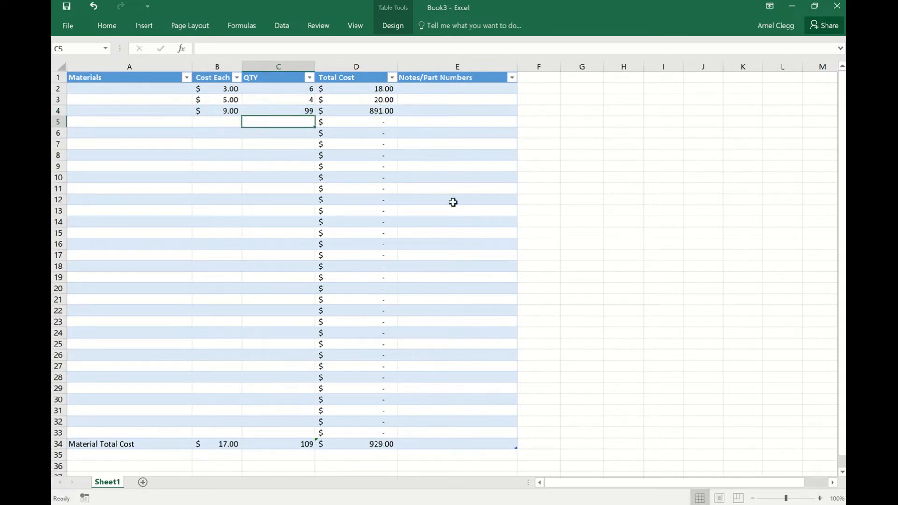
# Fill in row 5 of the materials table with a Cost Each of 23 and a QTY of 54.
pyautogui.click(223, 121)
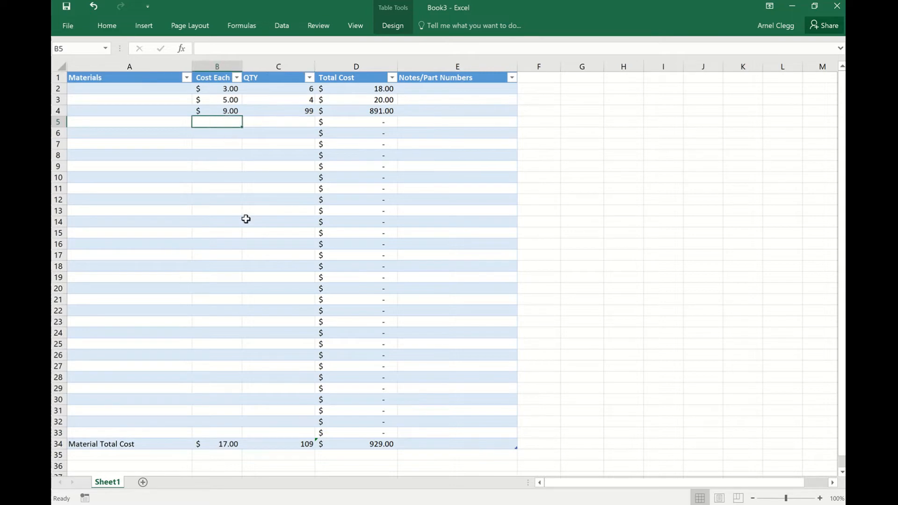
pyautogui.write('23')
pyautogui.click(296, 119)
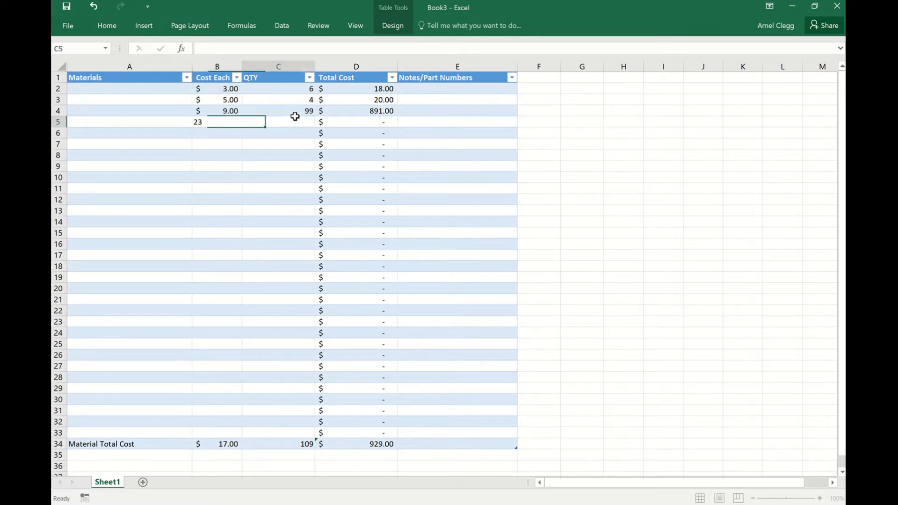
pyautogui.write('54')
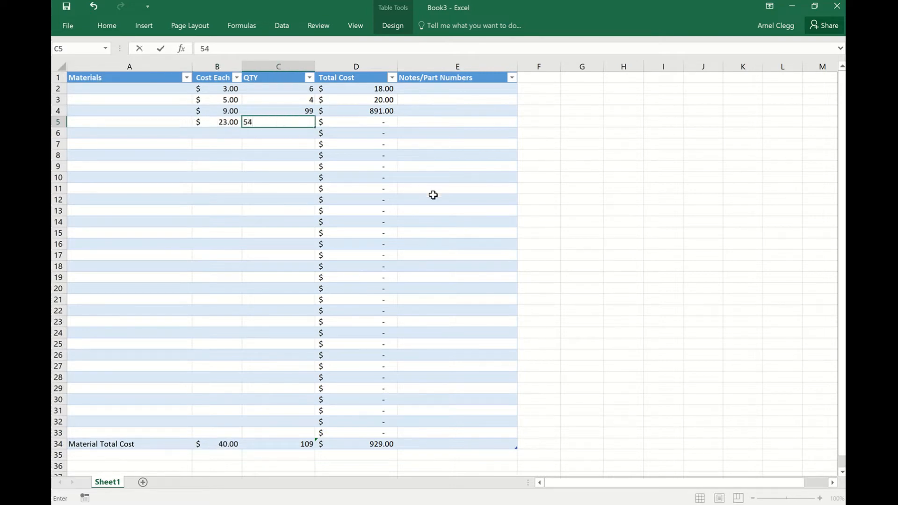
pyautogui.press('Return')
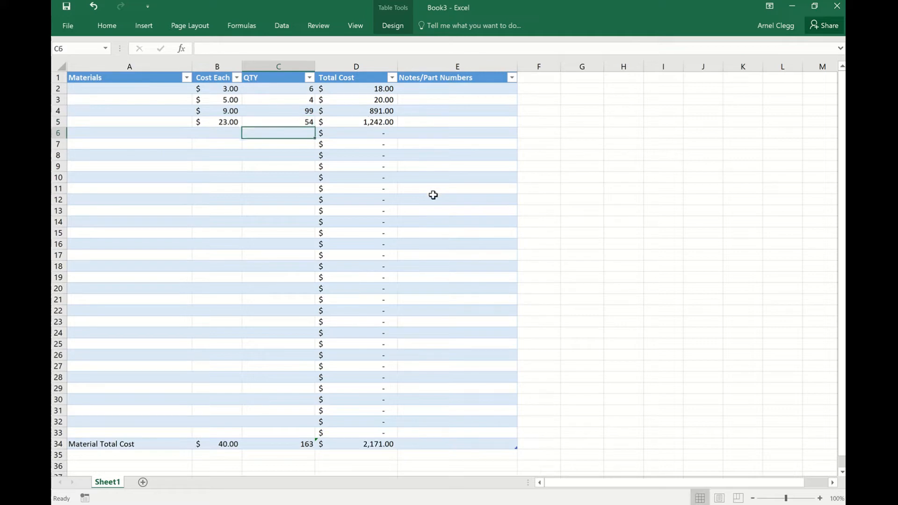
# Fill in row 6 of the materials table with a Cost Each of 145 and a QTY of 10987.
pyautogui.click(217, 136)
pyautogui.write('1')
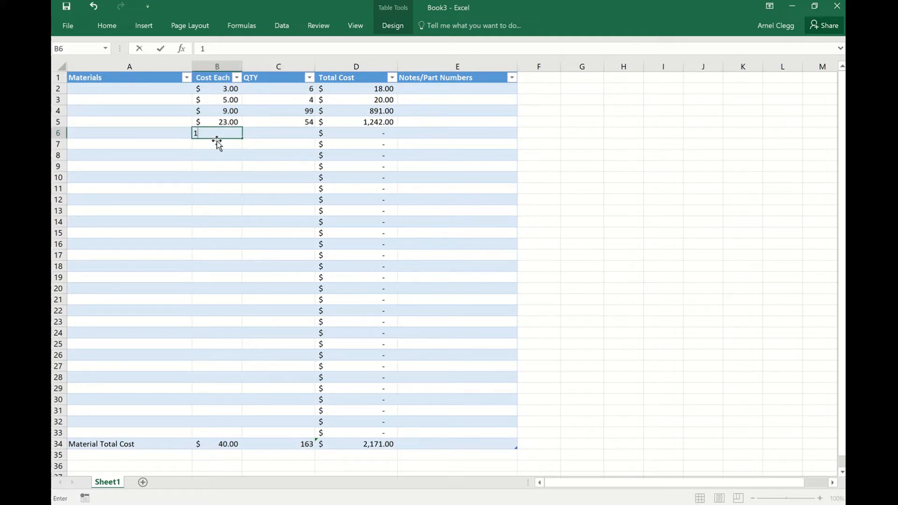
pyautogui.write('45')
pyautogui.click(293, 135)
pyautogui.write('1')
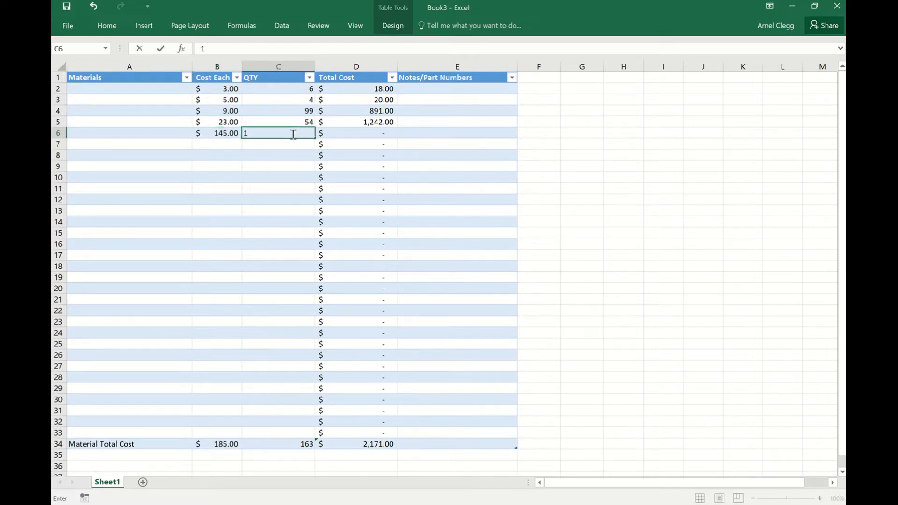
pyautogui.write('0987')
pyautogui.press('Return')
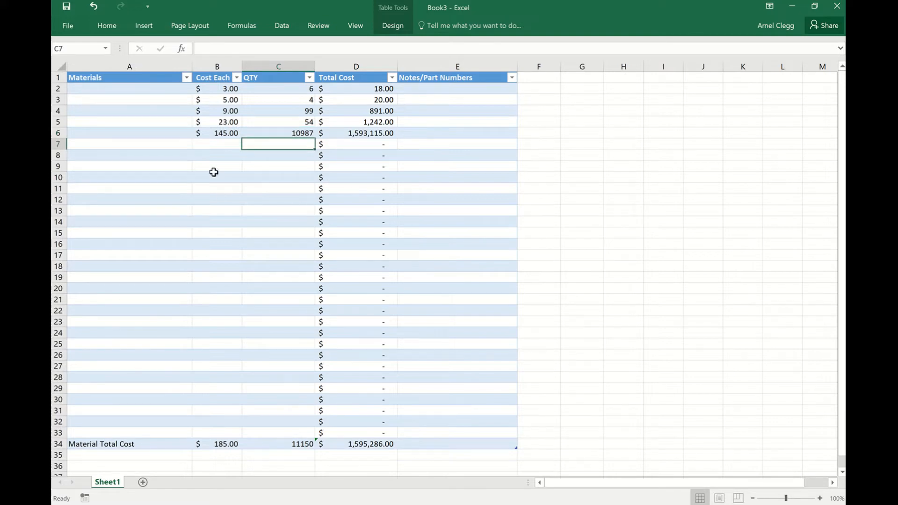
# Fill in row 7 of the materials table with a Cost Each of 12.99 and a QTY of 3.
pyautogui.click(223, 148)
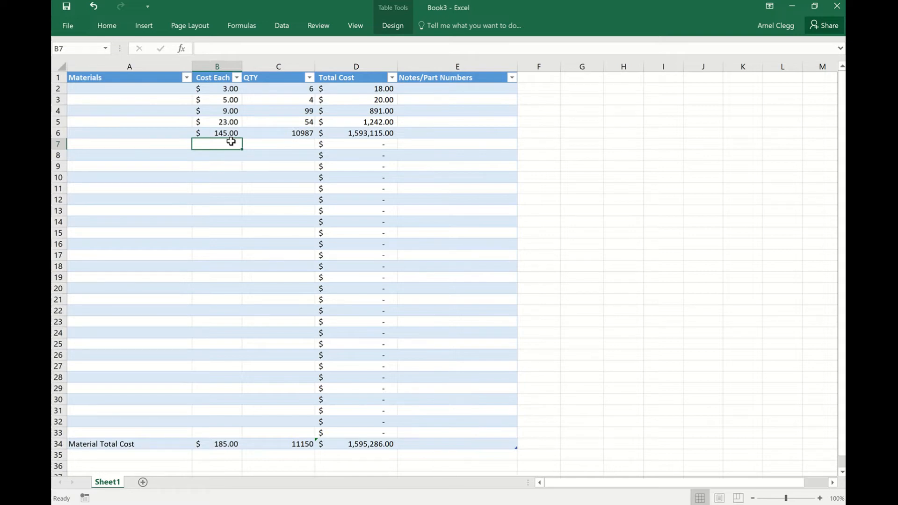
pyautogui.write('12.')
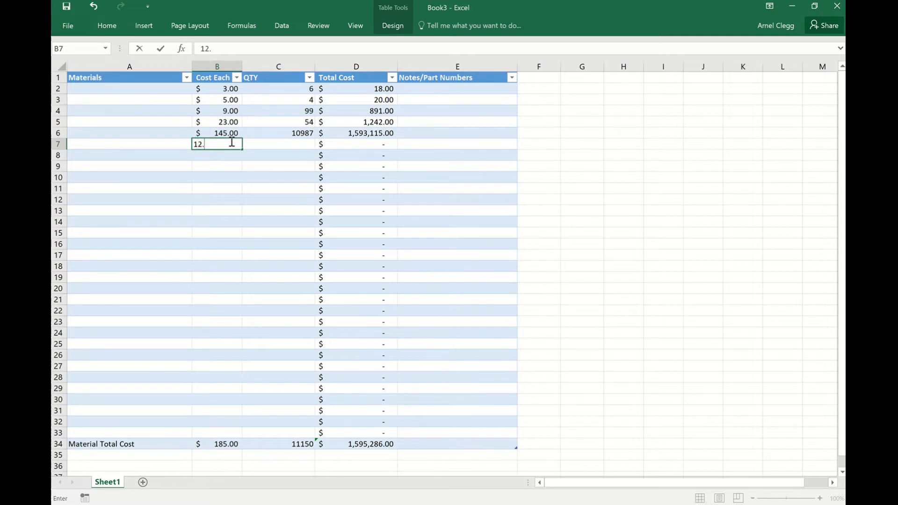
pyautogui.write('99')
pyautogui.click(288, 144)
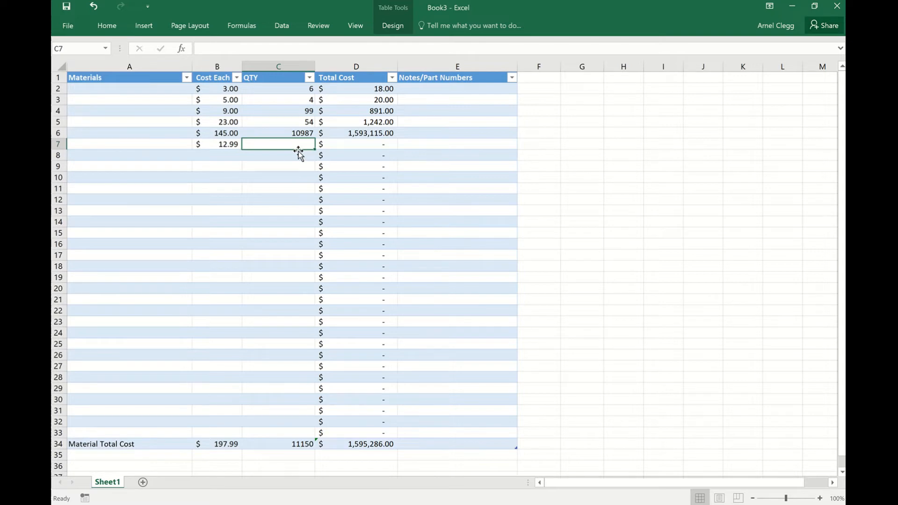
pyautogui.write('3')
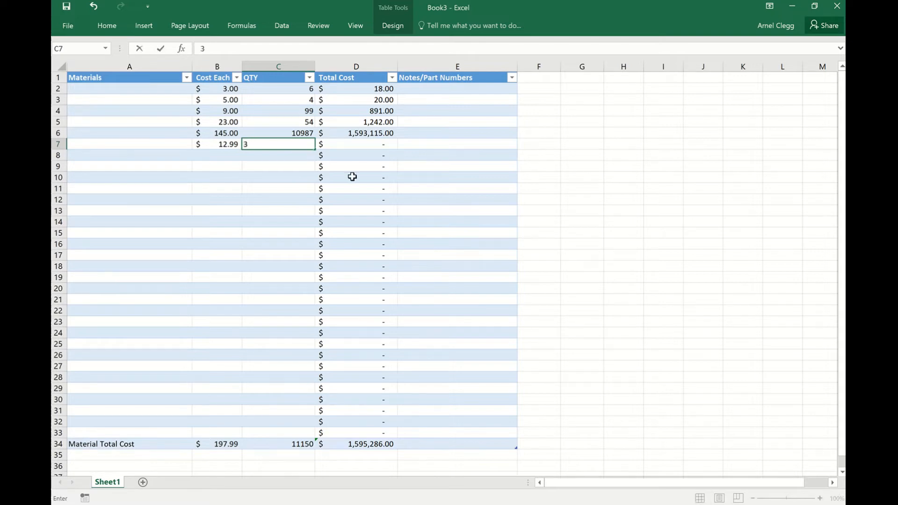
pyautogui.press('Return')
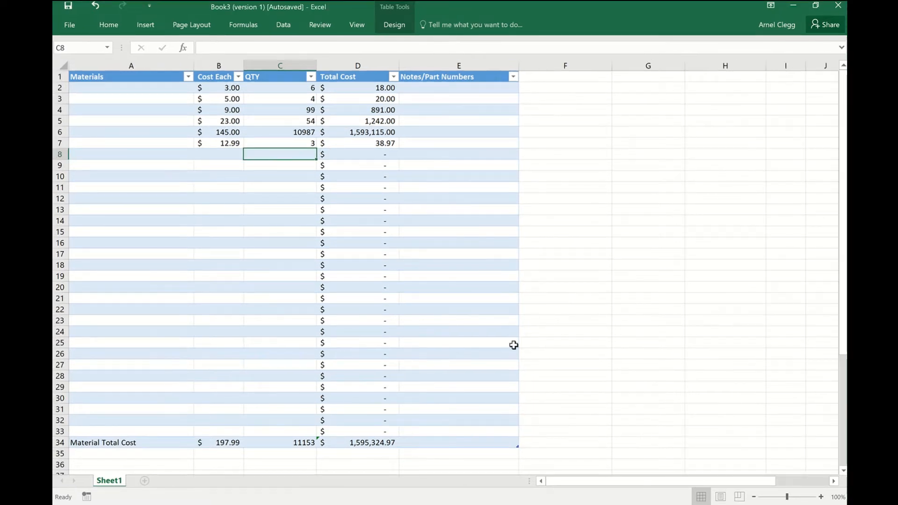
# Create a second table below the materials table from the range A37:H46, without marking it as having headers.
pyautogui.scroll(-2, 513, 345)
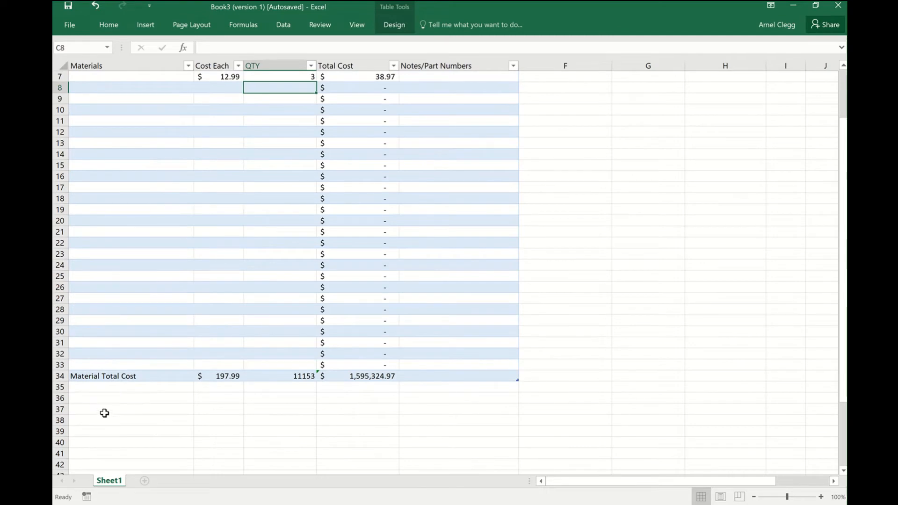
pyautogui.click(102, 411)
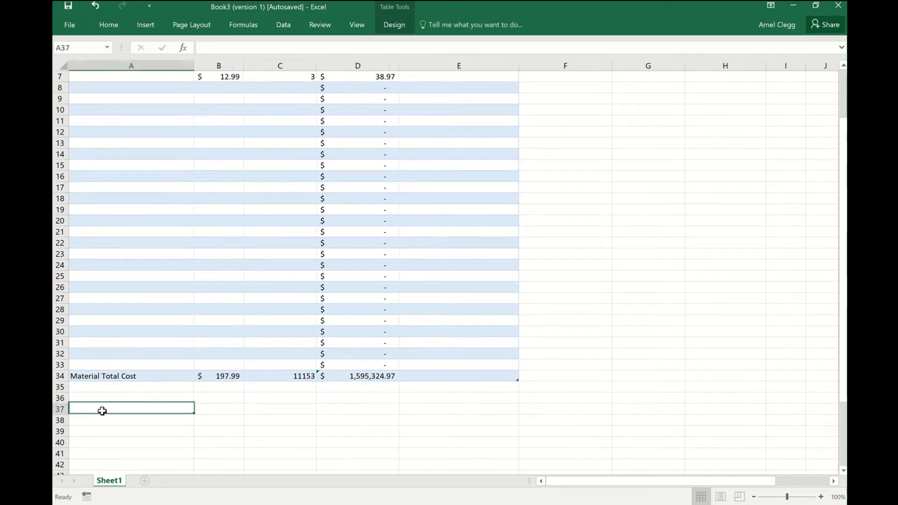
pyautogui.click(140, 25)
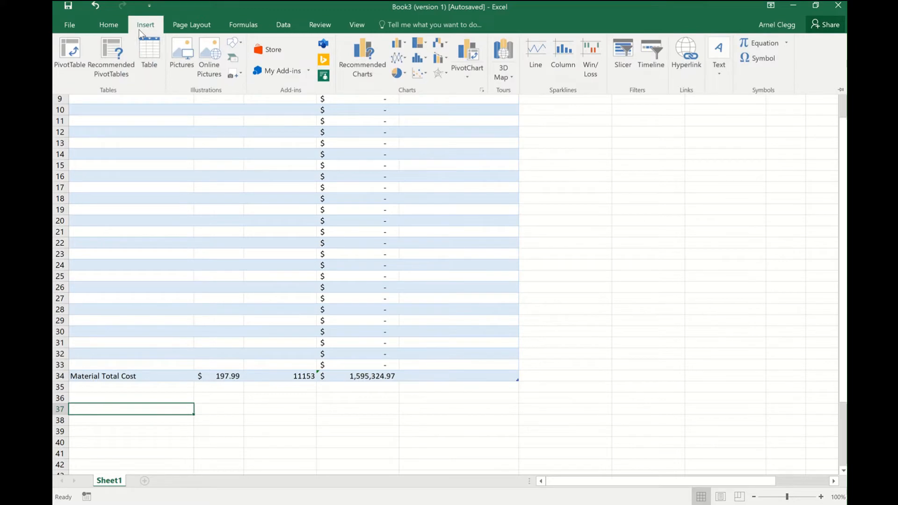
pyautogui.click(149, 52)
pyautogui.scroll(-3, 145, 431)
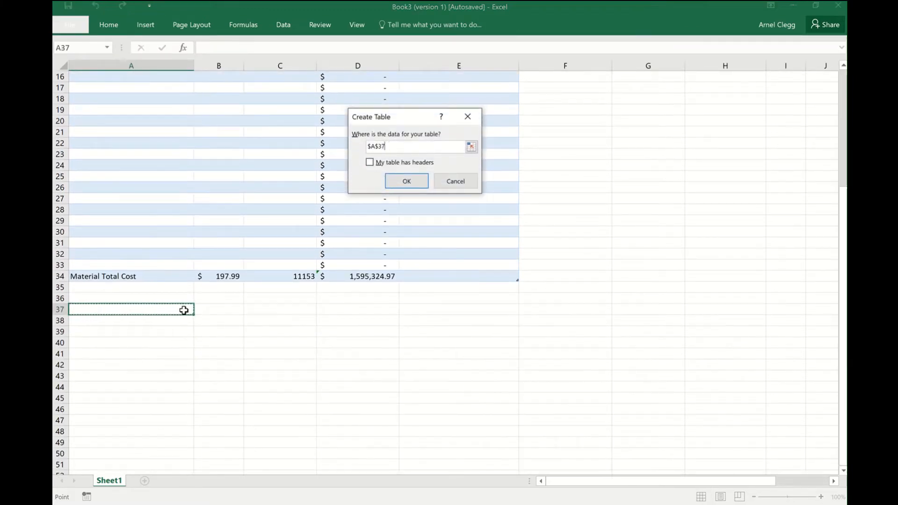
pyautogui.moveTo(185, 309); pyautogui.dragTo(729, 409)
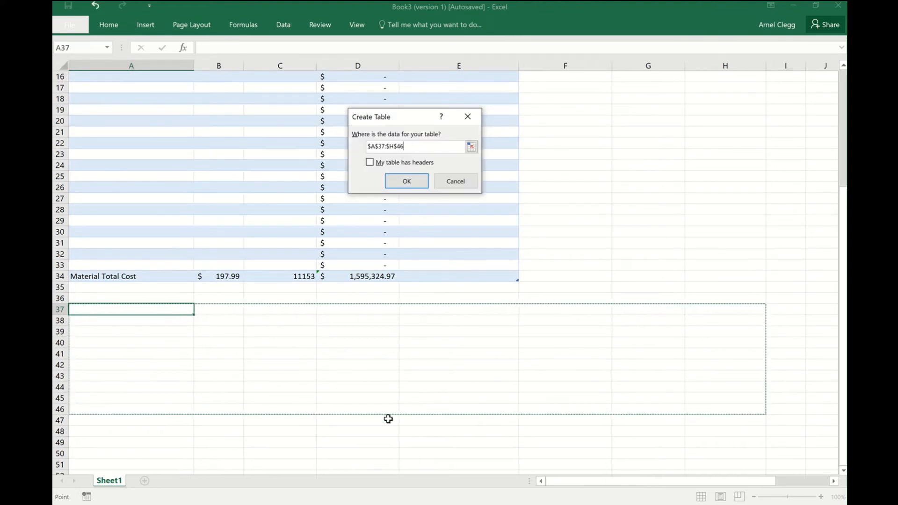
pyautogui.click(400, 184)
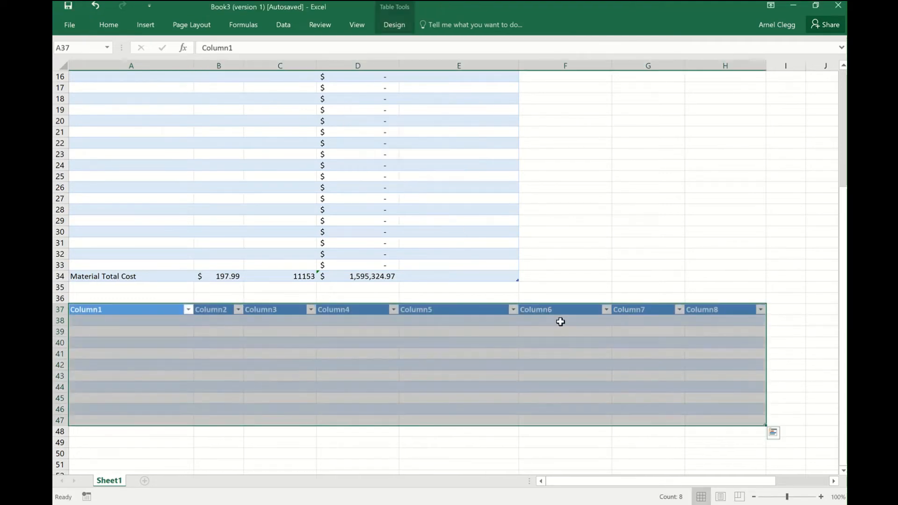
# Name the first three columns of the second table Techs, Tech Cost and Customer Charge.
pyautogui.scroll(-1, 301, 461)
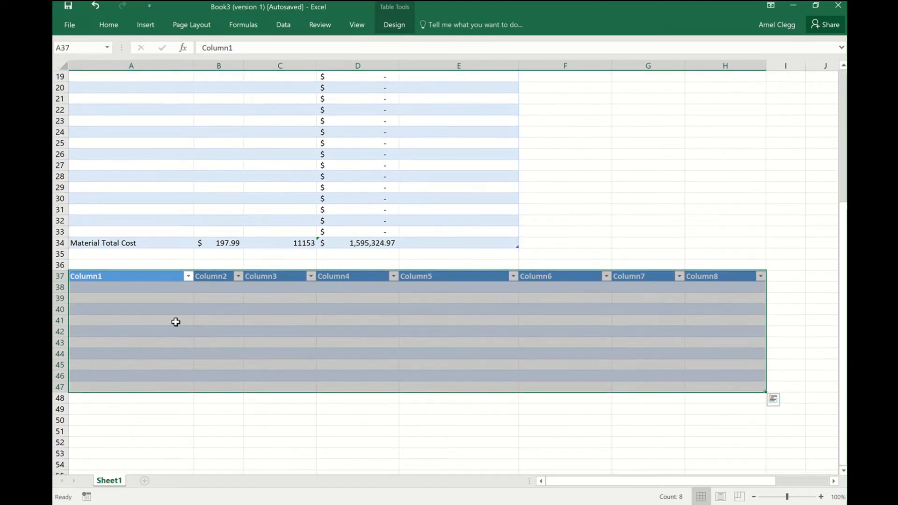
pyautogui.click(159, 276)
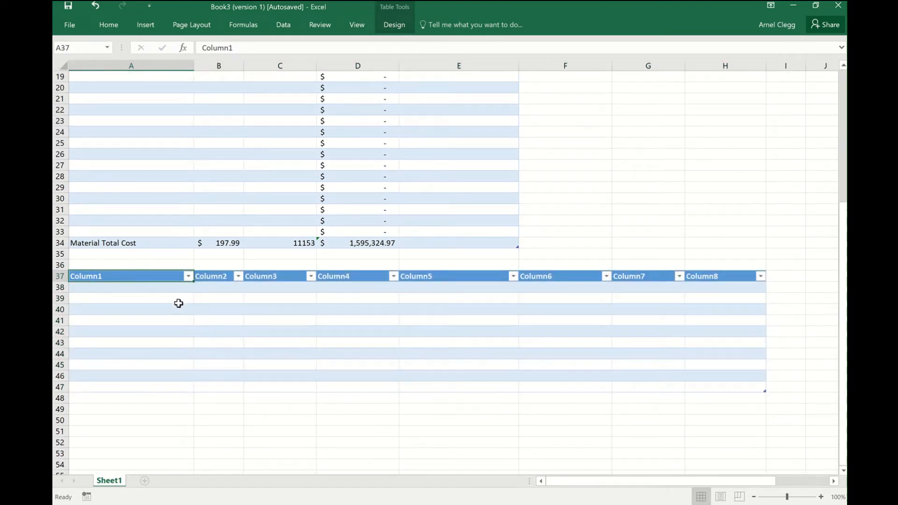
pyautogui.write('Techs')
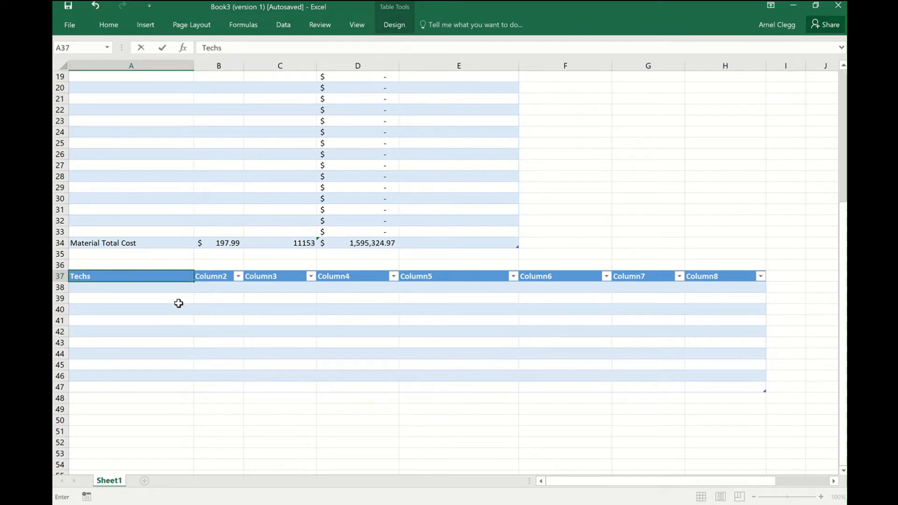
pyautogui.click(222, 276)
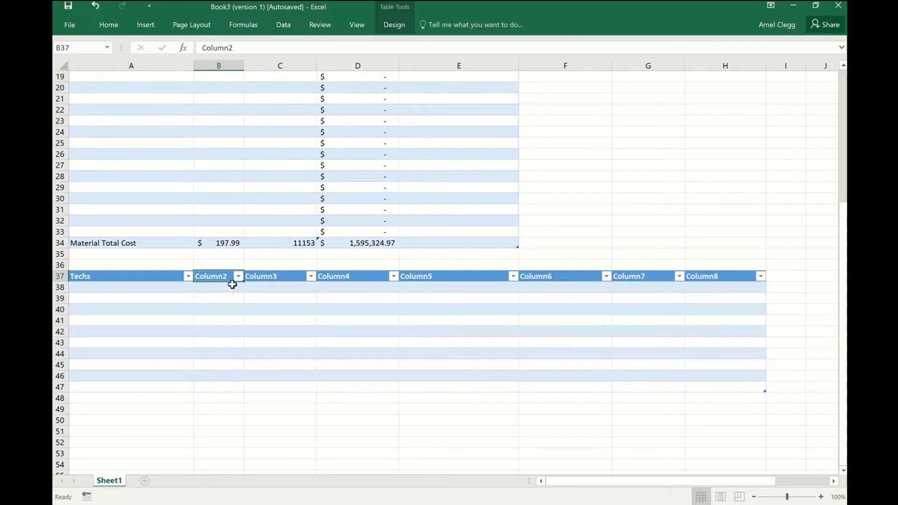
pyautogui.write('Tech')
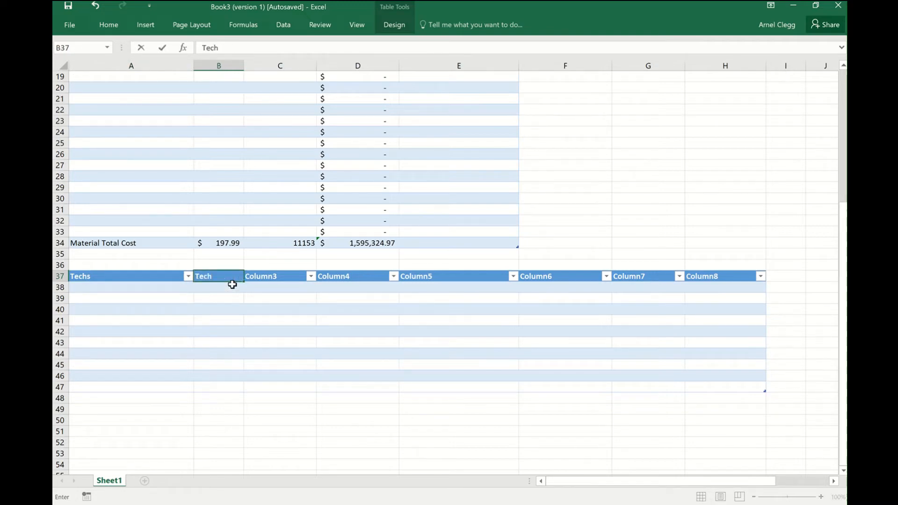
pyautogui.write(' Cost')
pyautogui.click(290, 277)
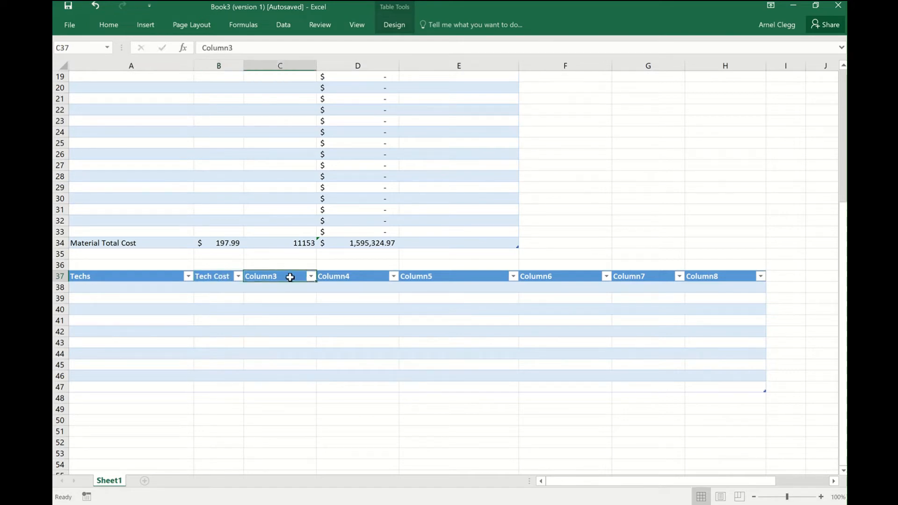
pyautogui.write('Cust')
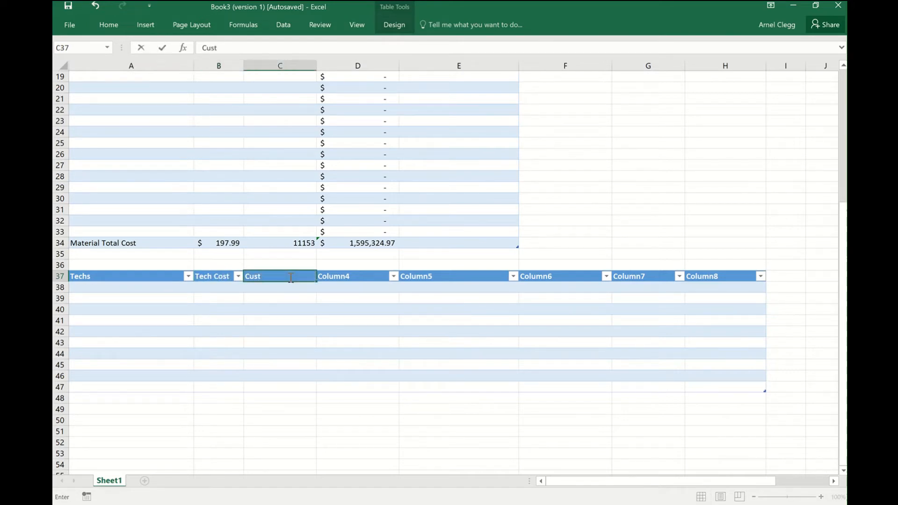
pyautogui.write('omer Charge')
pyautogui.click(356, 278)
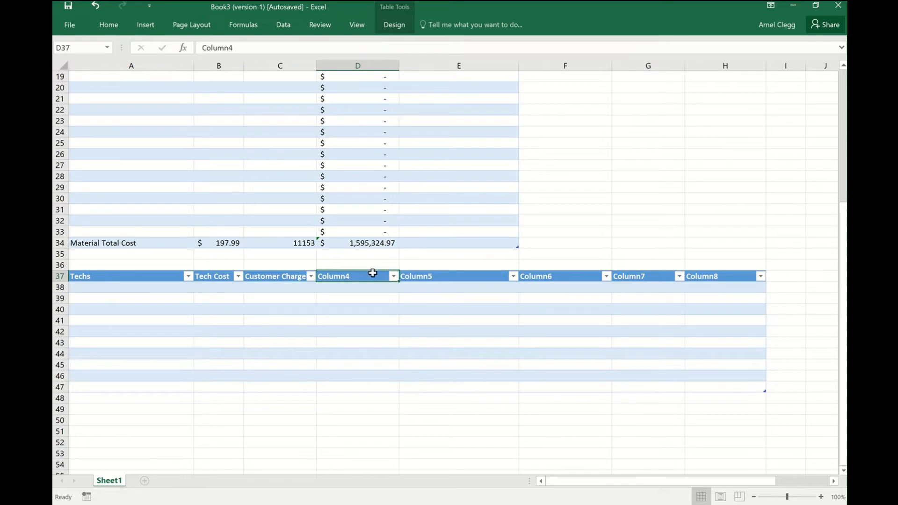
pyautogui.click(373, 271)
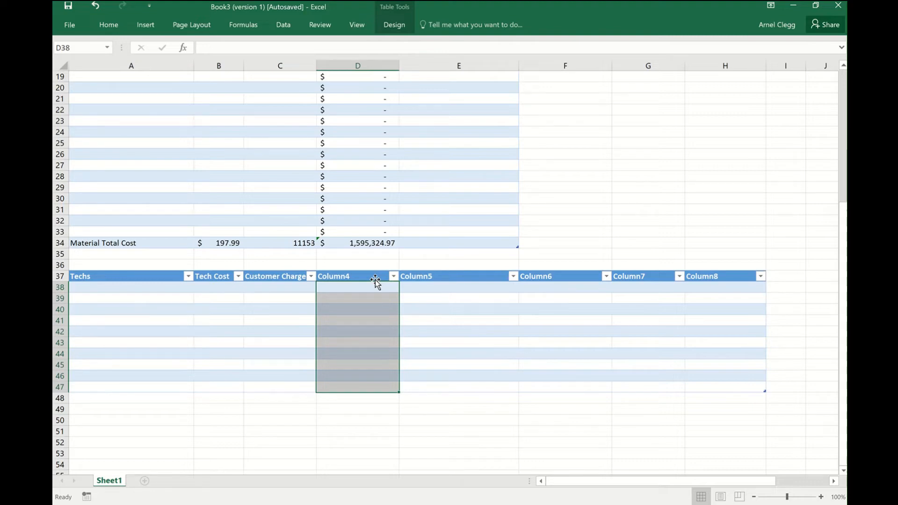
pyautogui.write('#o')
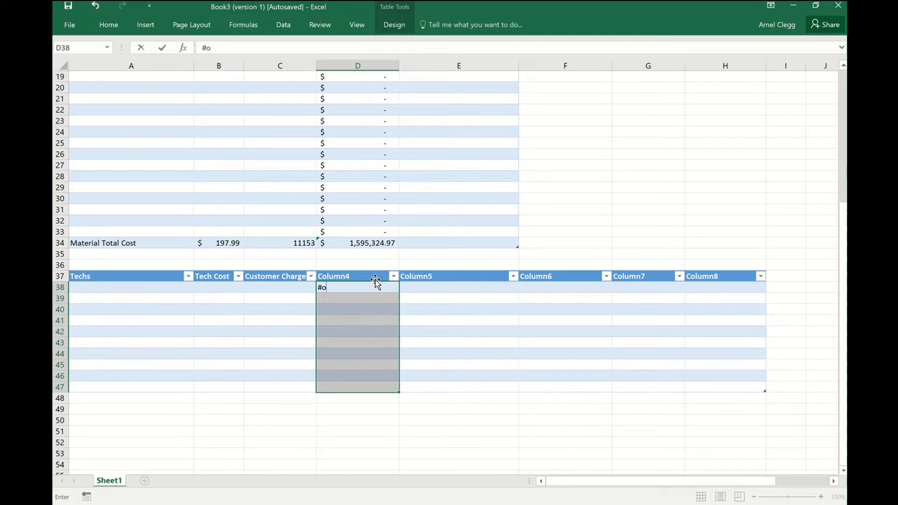
pyautogui.press('BackSpace')
pyautogui.write('Techs')
pyautogui.click(345, 287)
pyautogui.press('BackSpace')
pyautogui.press('BackSpace')
pyautogui.press('BackSpace')
pyautogui.press('BackSpace')
pyautogui.press('BackSpace')
pyautogui.press('BackSpace')
pyautogui.press('BackSpace')
# Name the fourth column of the second table # of Techs.
pyautogui.click(356, 275)
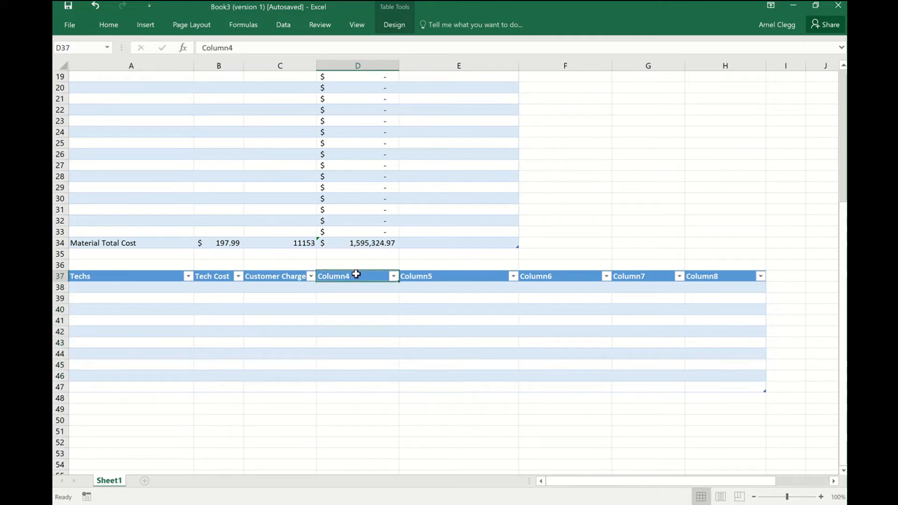
pyautogui.write('Hor')
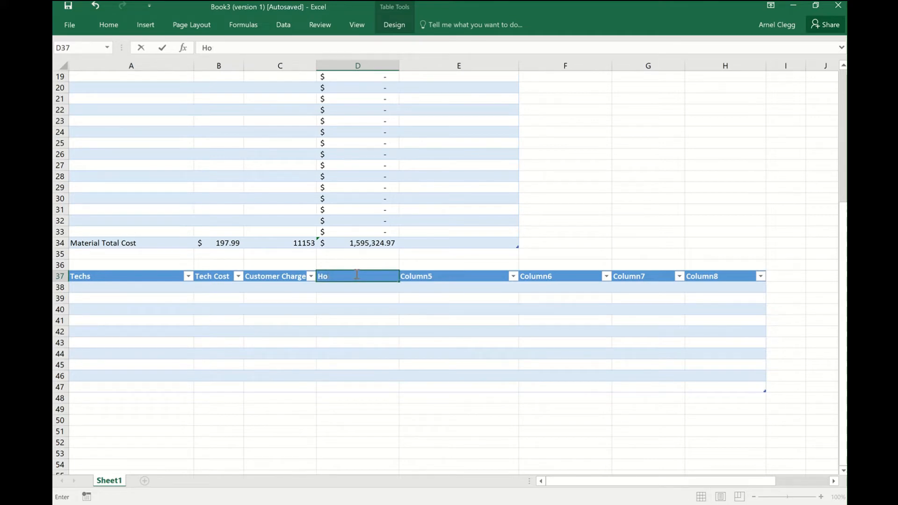
pyautogui.press('BackSpace')
pyautogui.write('# of tech')
pyautogui.press('BackSpace')
pyautogui.press('BackSpace')
pyautogui.press('BackSpace')
pyautogui.write('chs')
# Name the fifth and sixth columns of the second table Hours on Job and Customer Total Charge.
pyautogui.click(426, 275)
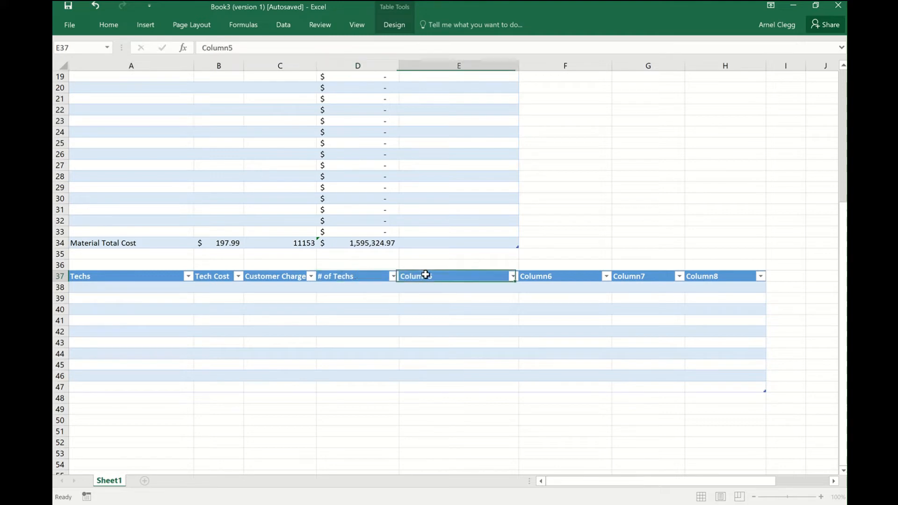
pyautogui.write('Hours')
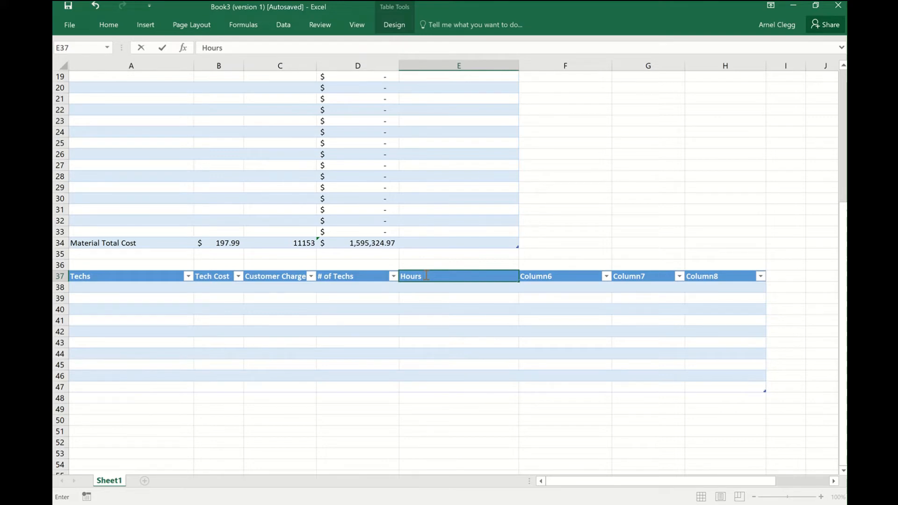
pyautogui.write('on Job')
pyautogui.click(582, 275)
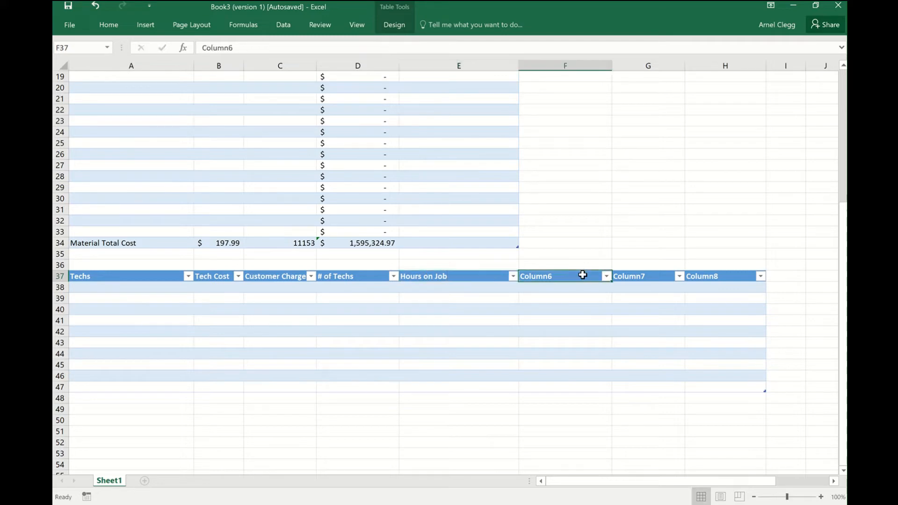
pyautogui.write('Cust')
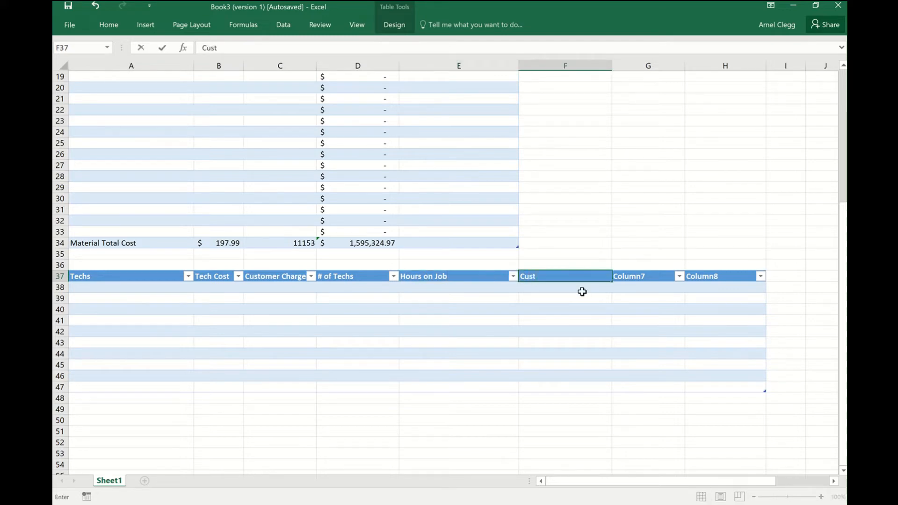
pyautogui.write('omer Total Charge')
# Name the last two columns of the second table Cost Difference and Total Profit.
pyautogui.click(657, 276)
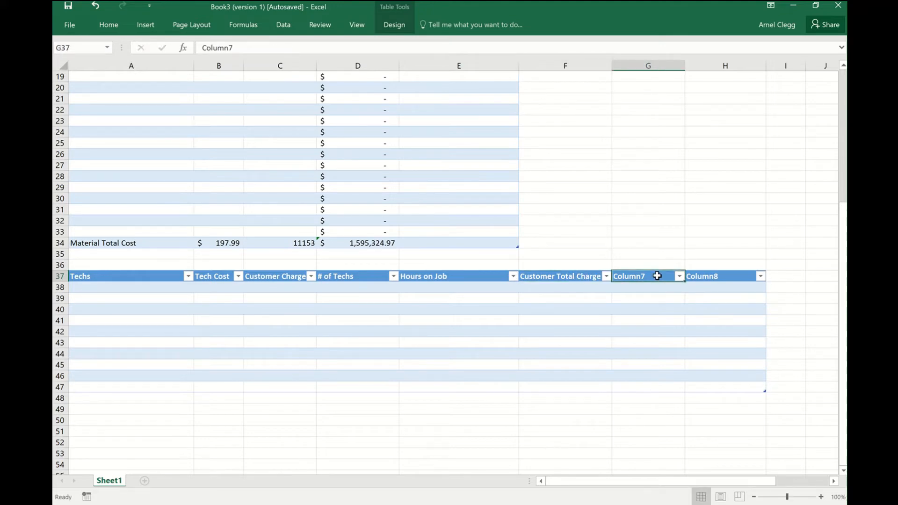
pyautogui.write('Cost')
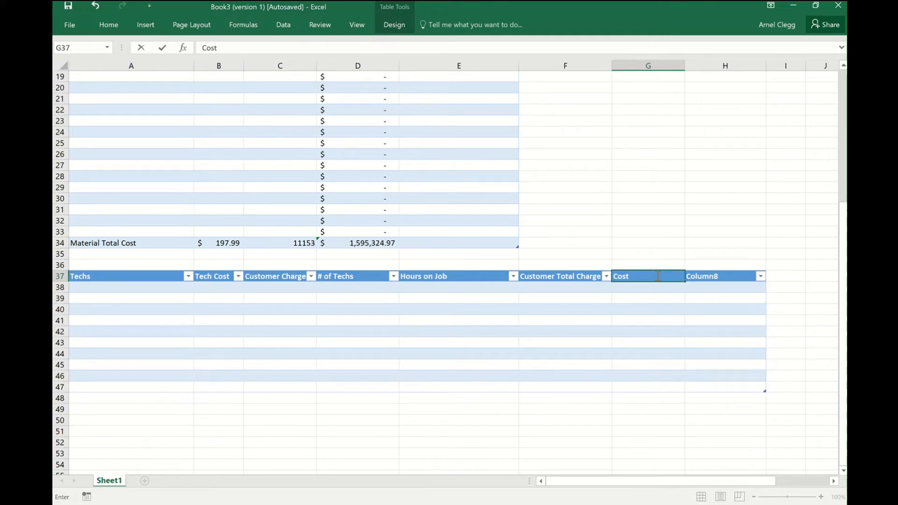
pyautogui.write('Difference')
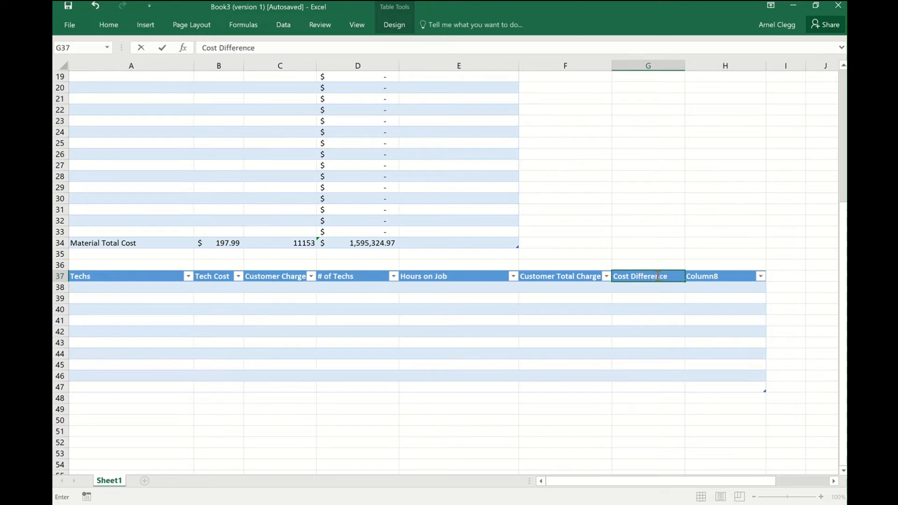
pyautogui.click(728, 277)
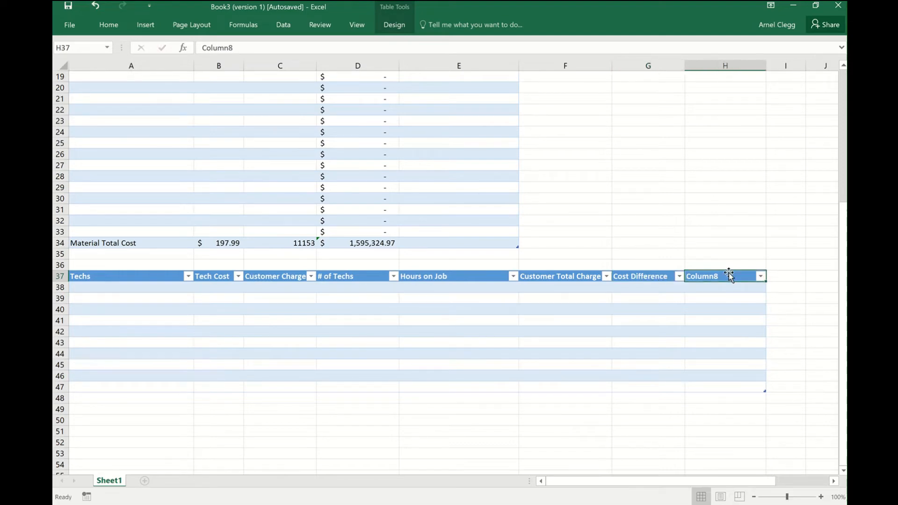
pyautogui.write('Total')
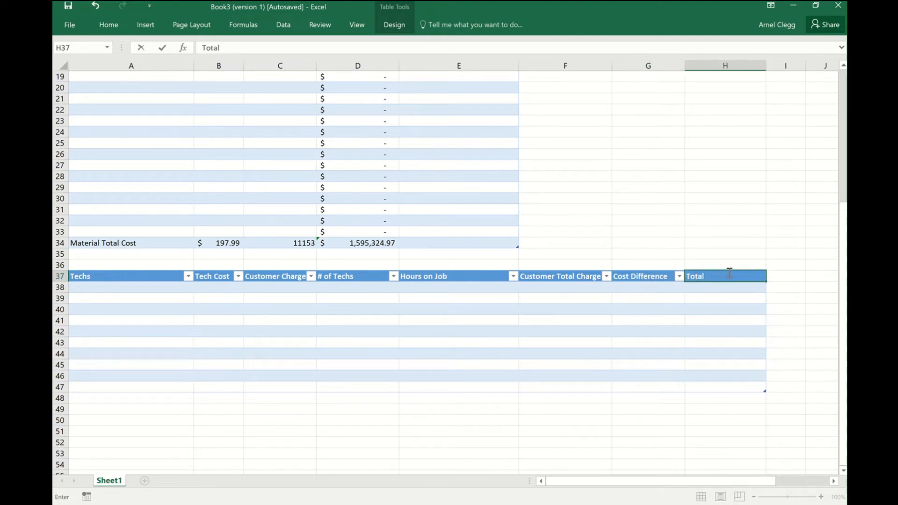
pyautogui.write(' Profit')
pyautogui.click(111, 287)
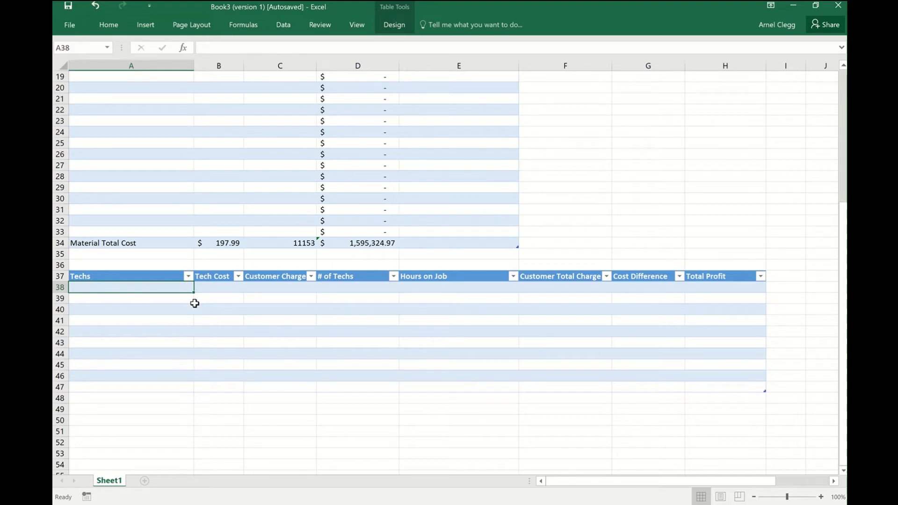
pyautogui.click(195, 303)
pyautogui.write('Gary')
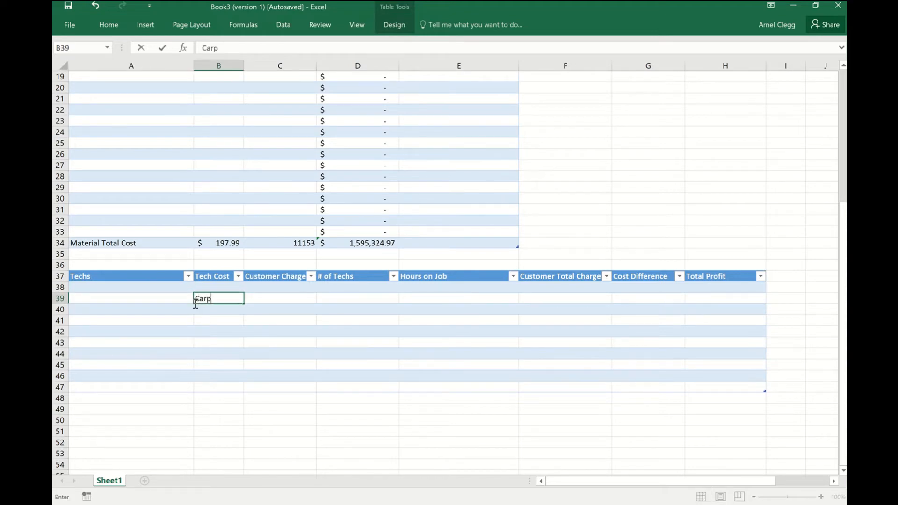
pyautogui.press('BackSpace')
pyautogui.press('BackSpace')
pyautogui.press('BackSpace')
pyautogui.press('BackSpace')
# Enter Painter as the first entry in the Techs column, in cell A38.
pyautogui.click(151, 288)
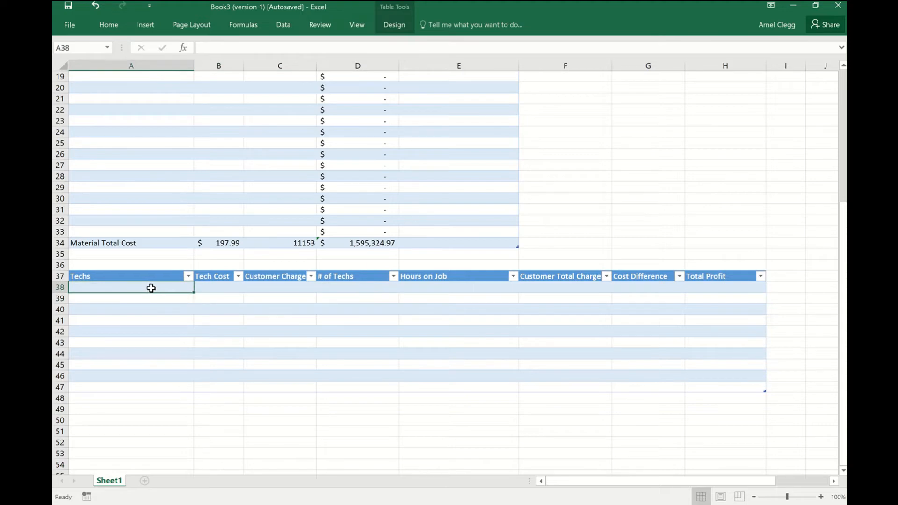
pyautogui.write('Paint')
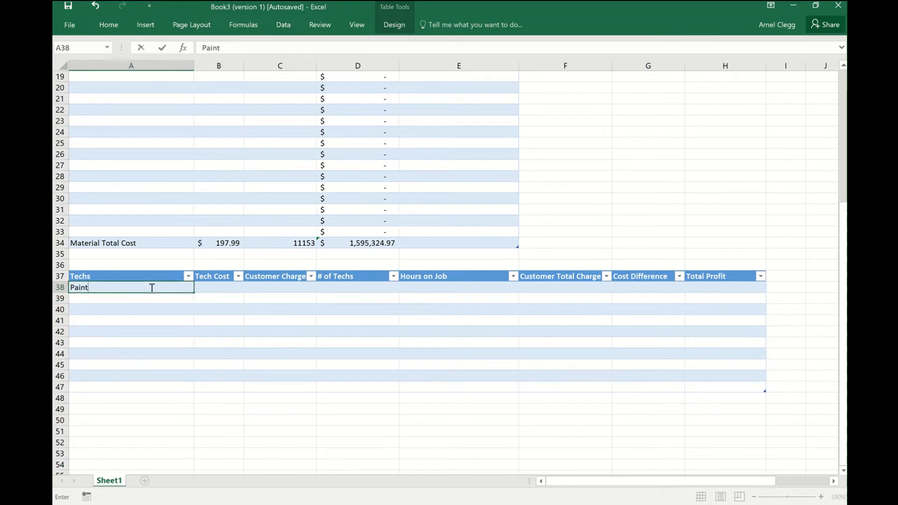
pyautogui.write('er')
# Fill in the Painter row with a Tech Cost of 50, Customer Charge of 100, # of Techs 1 and 16 Hours on Job.
pyautogui.click(217, 286)
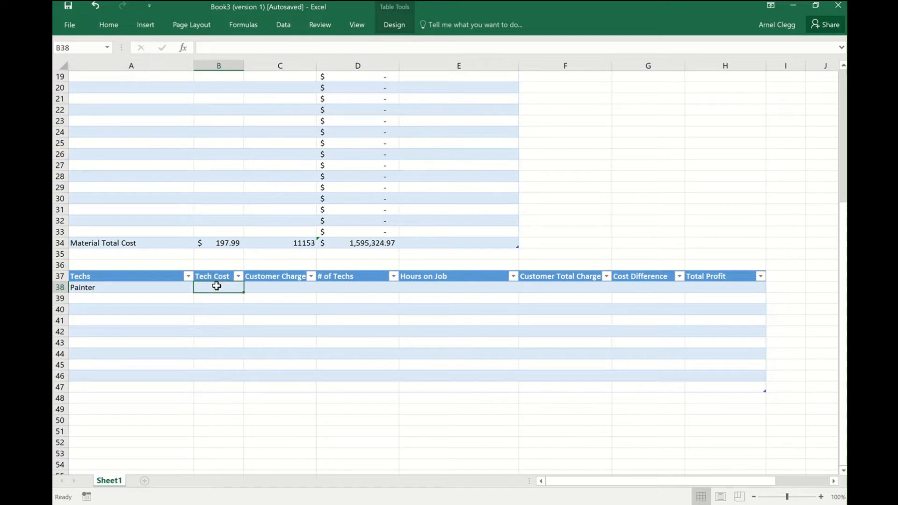
pyautogui.write('50')
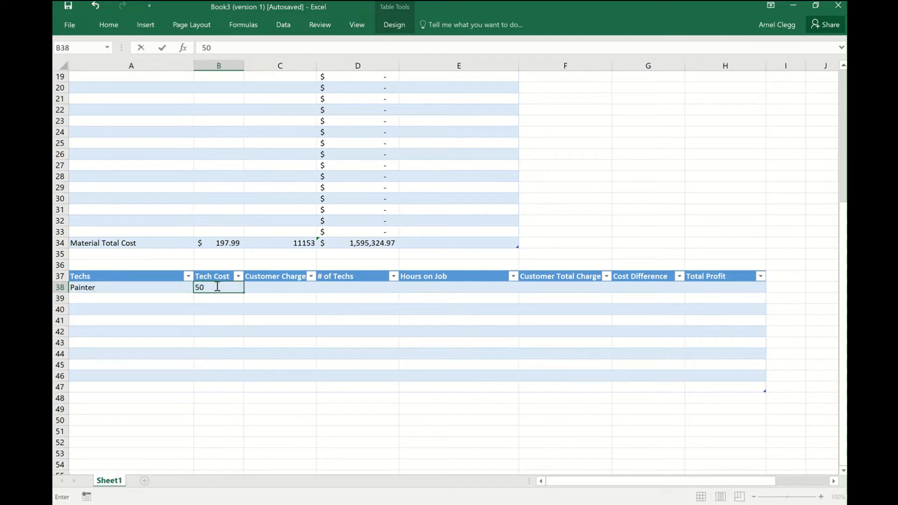
pyautogui.click(262, 288)
pyautogui.write('100')
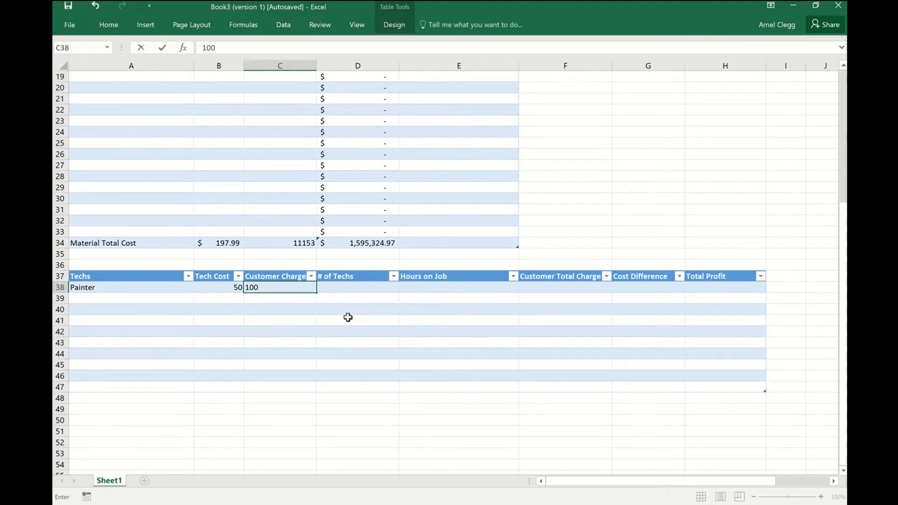
pyautogui.click(389, 290)
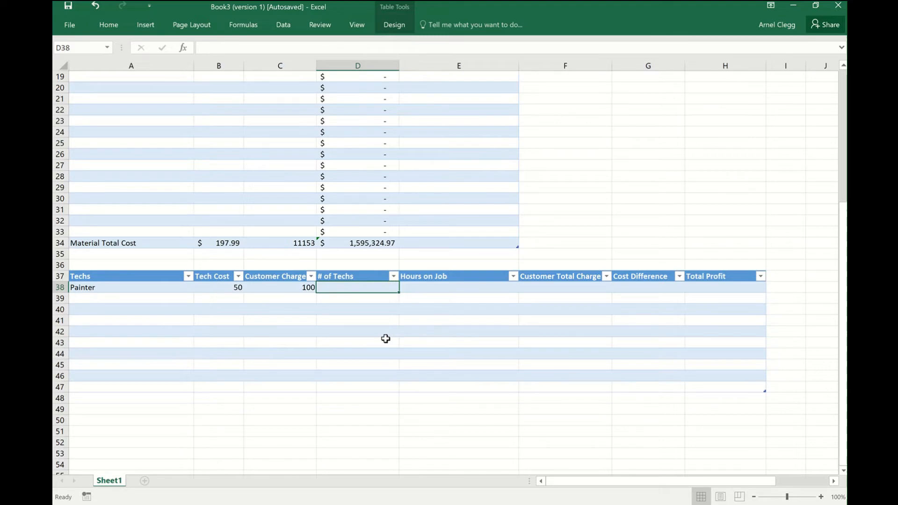
pyautogui.write('1')
pyautogui.press('Tab')
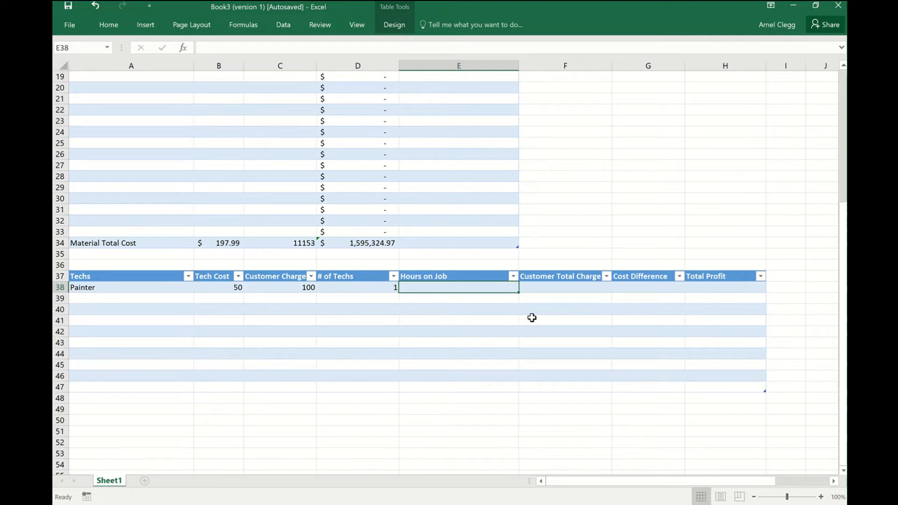
pyautogui.write('16')
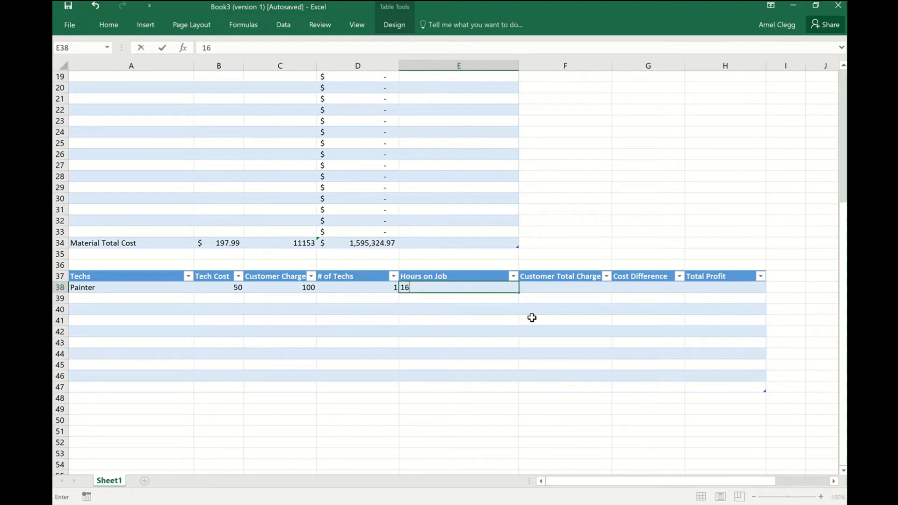
pyautogui.click(571, 286)
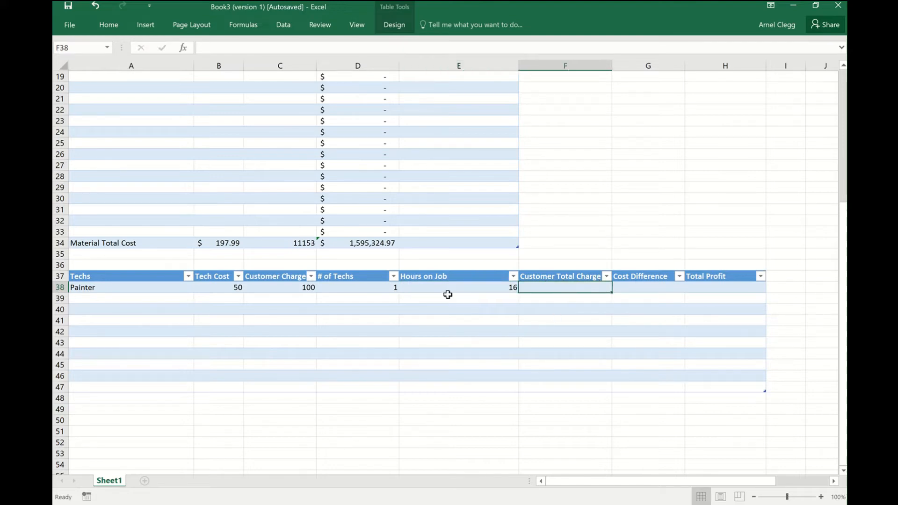
# Apply the Accounting number format to the Painter row's Customer Charge and Tech Cost cells.
pyautogui.rightClick(284, 277)
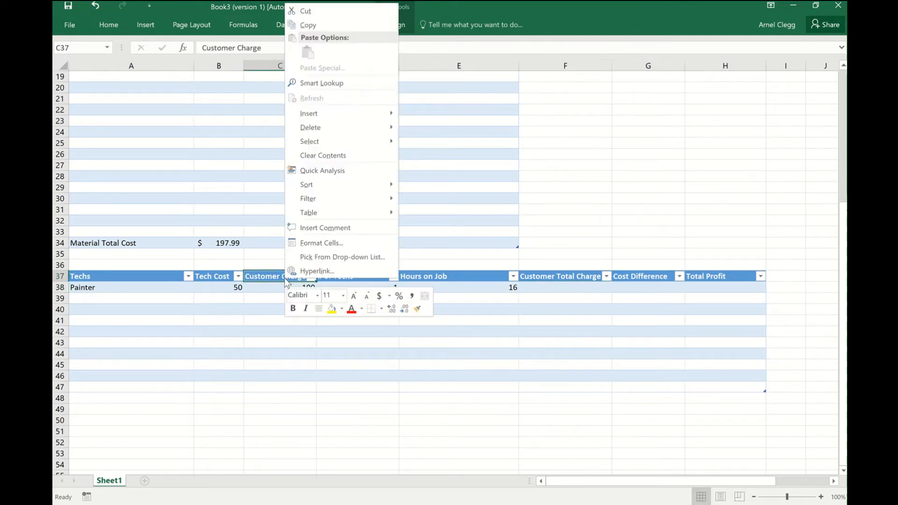
pyautogui.click(380, 297)
pyautogui.click(328, 365)
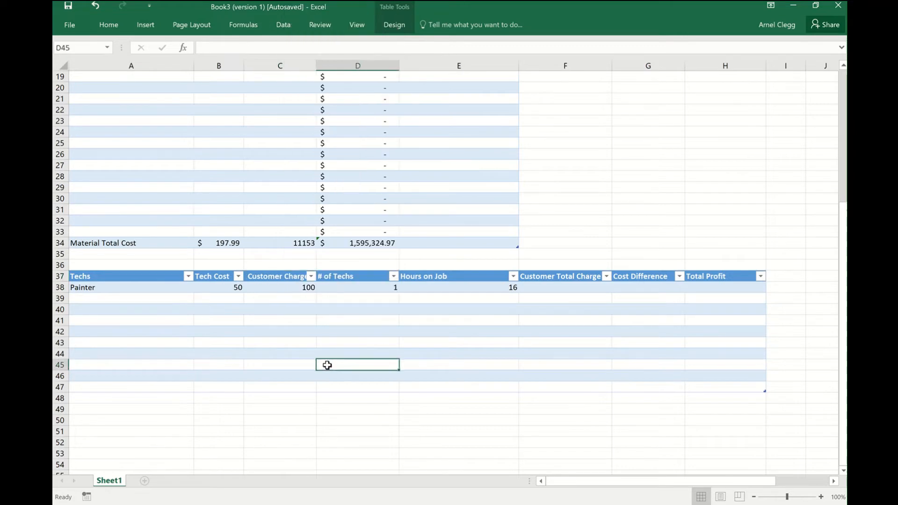
pyautogui.rightClick(287, 287)
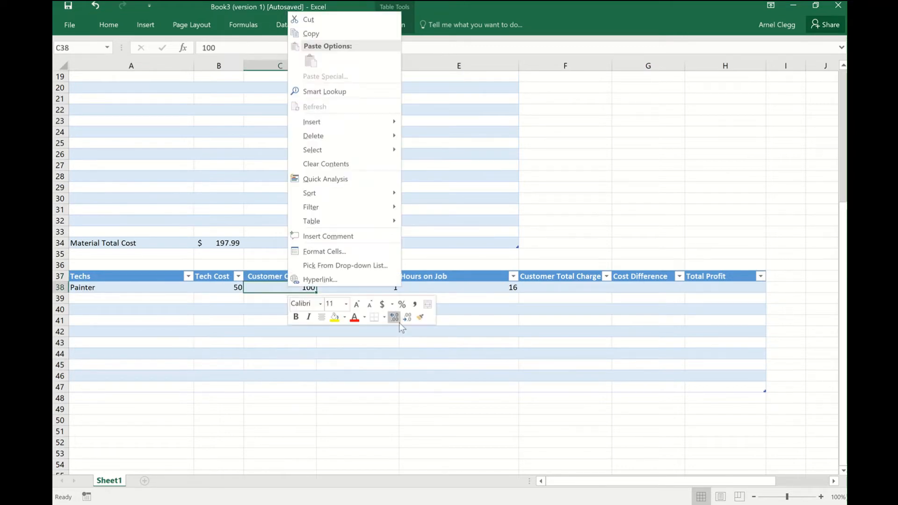
pyautogui.click(382, 304)
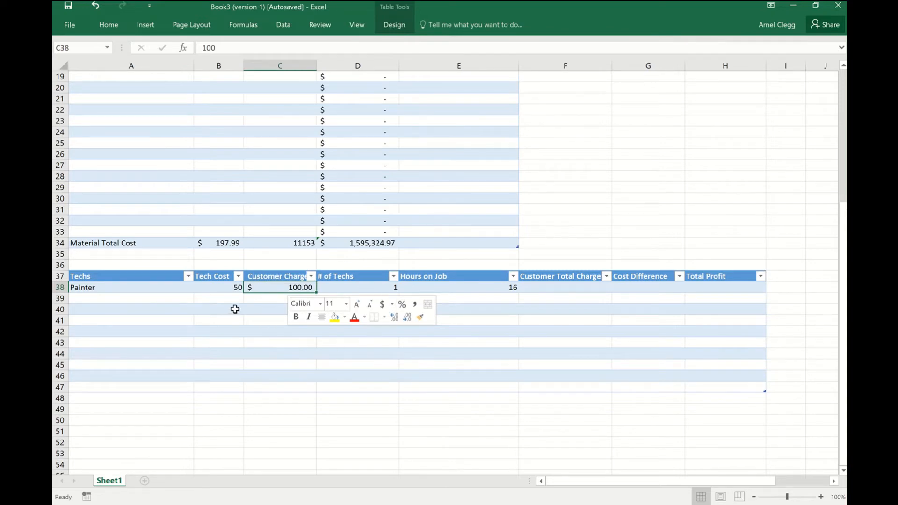
pyautogui.rightClick(225, 288)
pyautogui.click(318, 306)
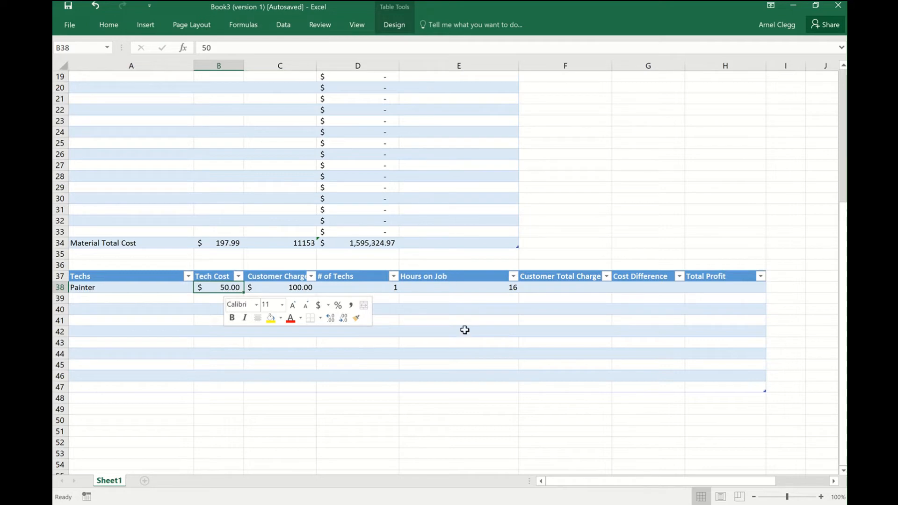
# Apply the Accounting number format to the Painter row's Customer Total Charge, Cost Difference and Total Profit cells.
pyautogui.rightClick(569, 288)
pyautogui.click(684, 307)
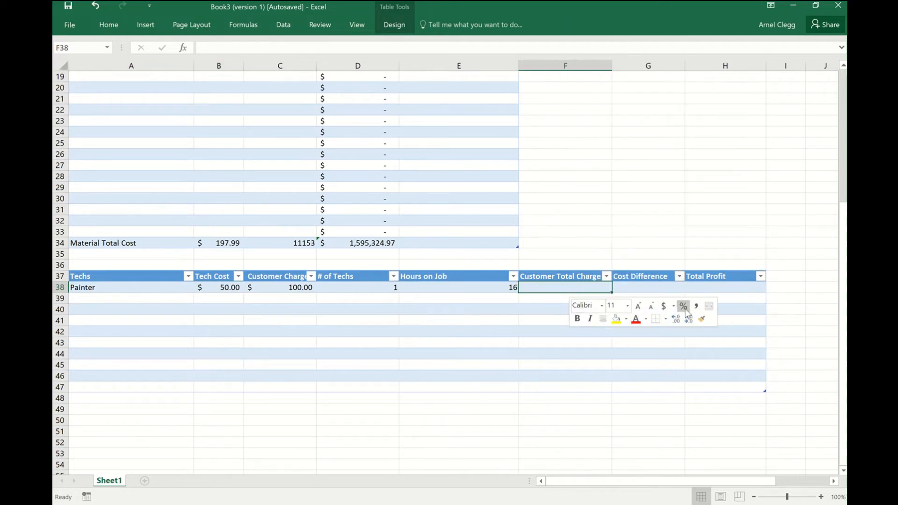
pyautogui.rightClick(663, 288)
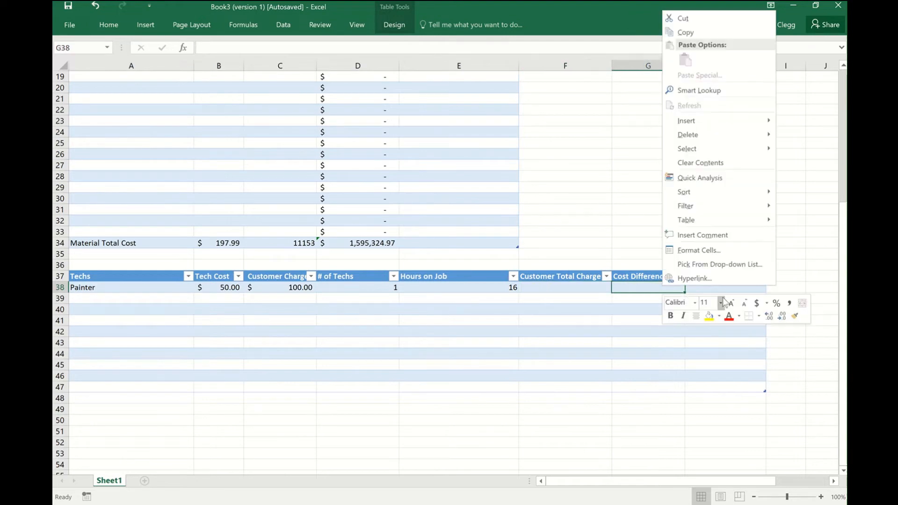
pyautogui.click(757, 303)
pyautogui.click(737, 291)
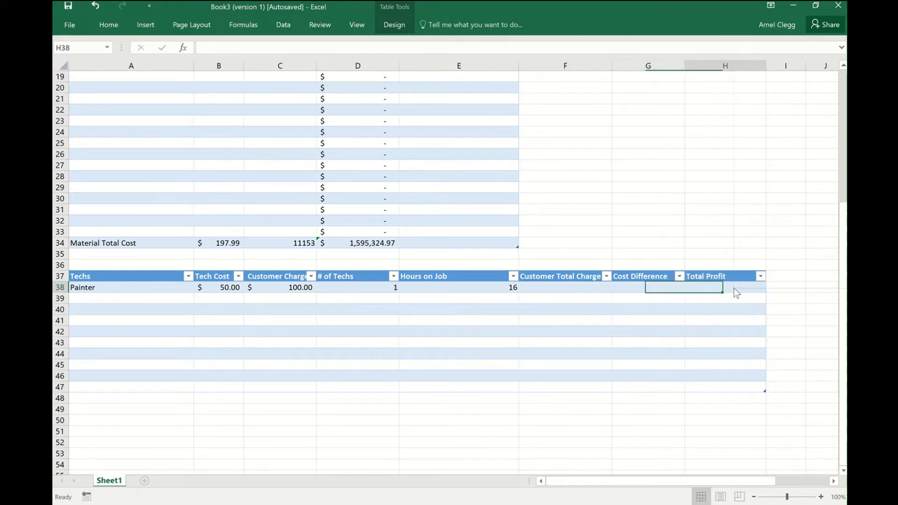
pyautogui.rightClick(736, 293)
pyautogui.click(795, 307)
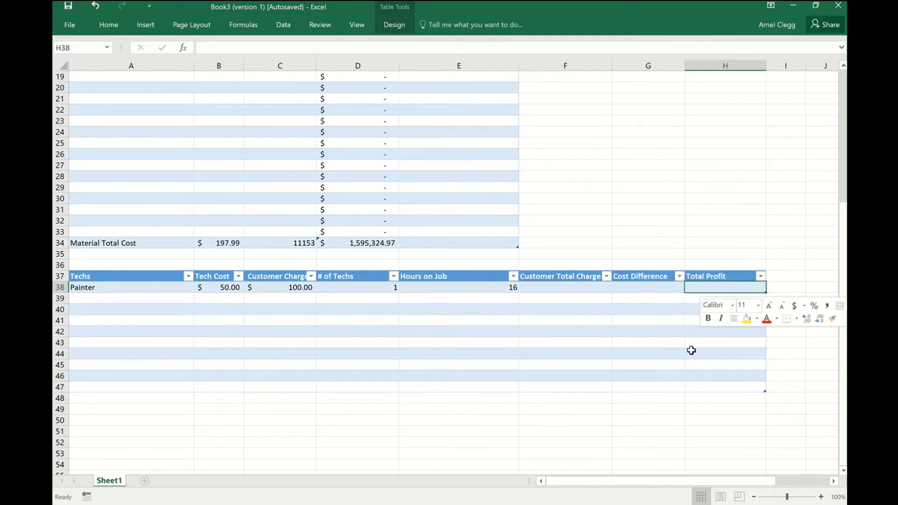
# In F38, calculate Customer Total Charge by multiplying the Painter row's Customer Charge, # of Techs and Hours on Job.
pyautogui.click(349, 292)
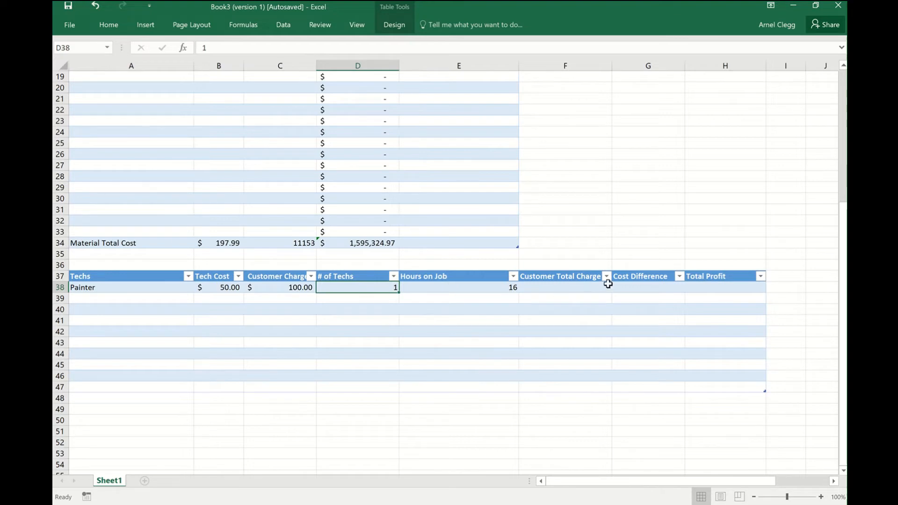
pyautogui.click(564, 287)
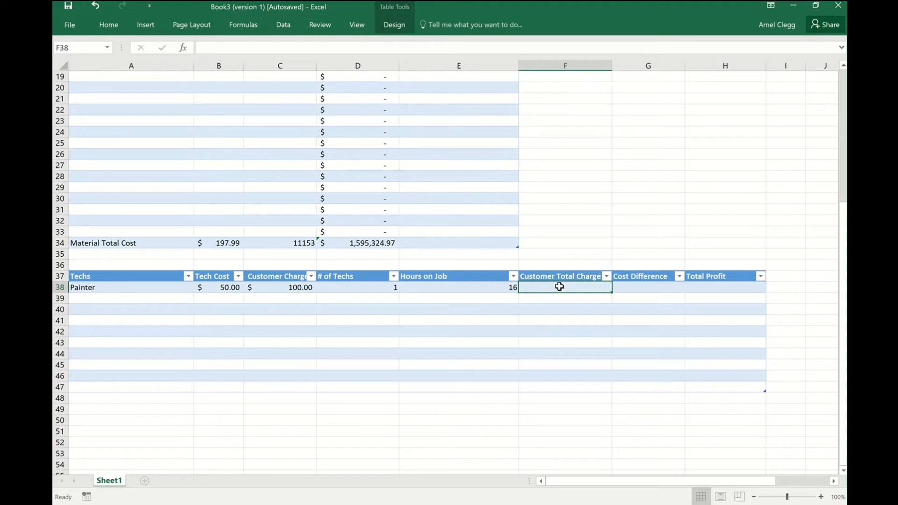
pyautogui.write('=')
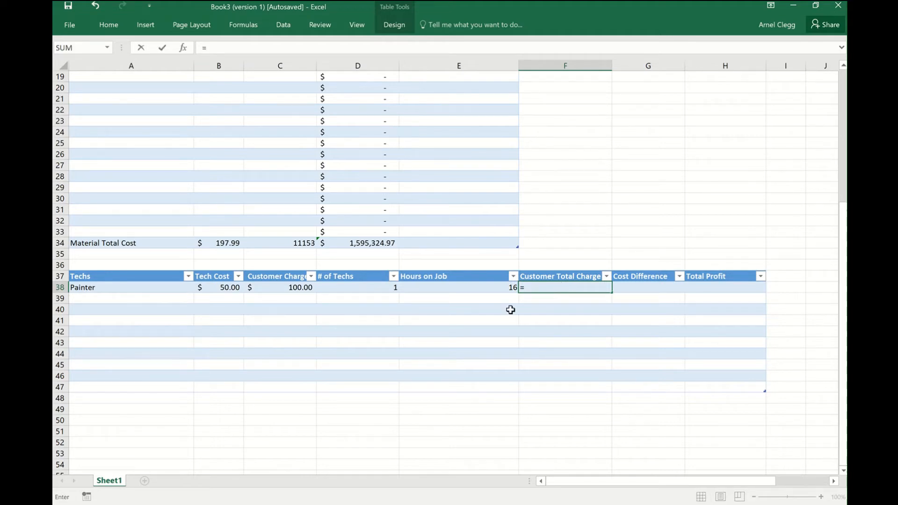
pyautogui.click(296, 289)
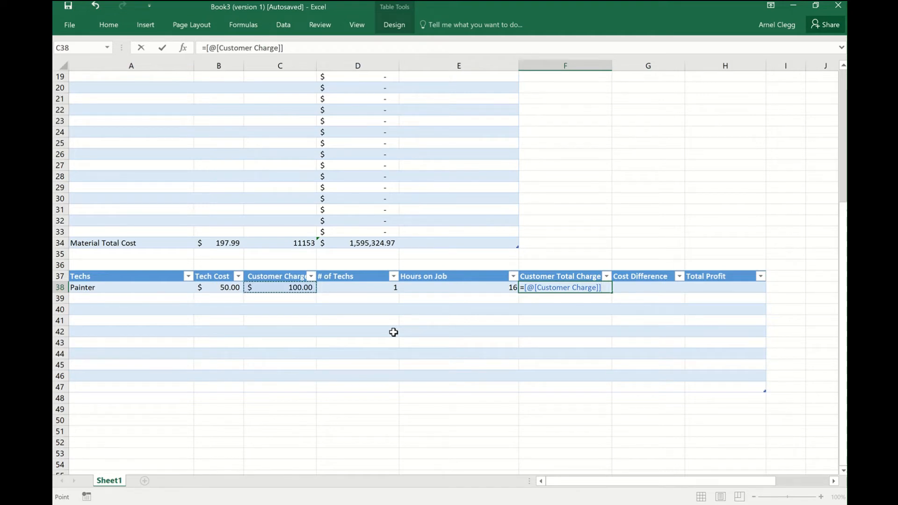
pyautogui.write('*')
pyautogui.click(363, 289)
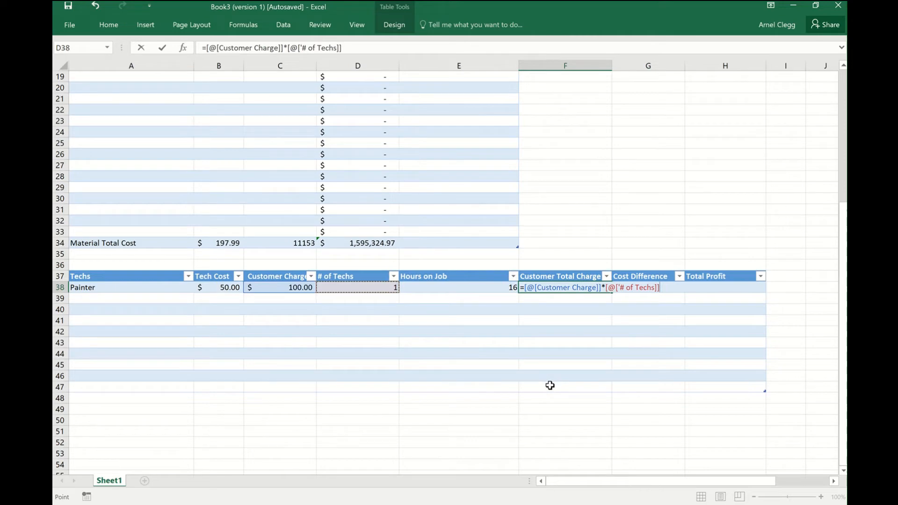
pyautogui.write('*')
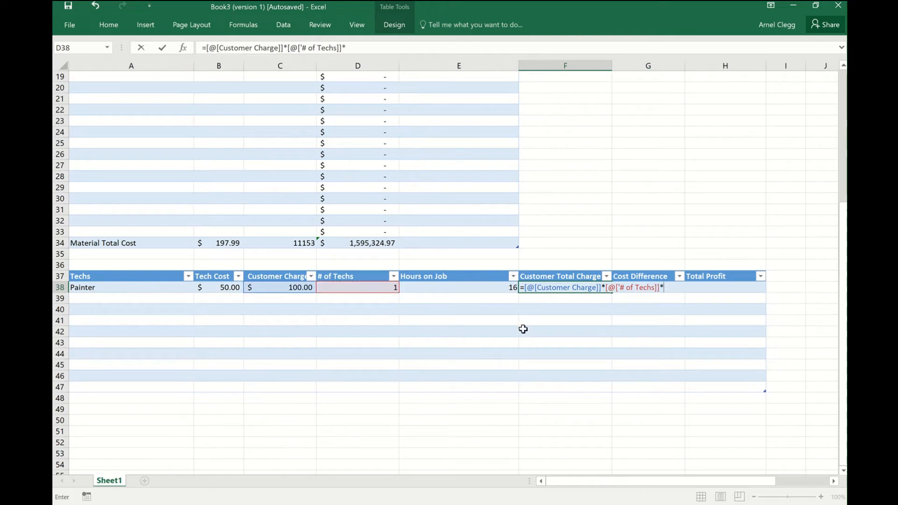
pyautogui.click(503, 286)
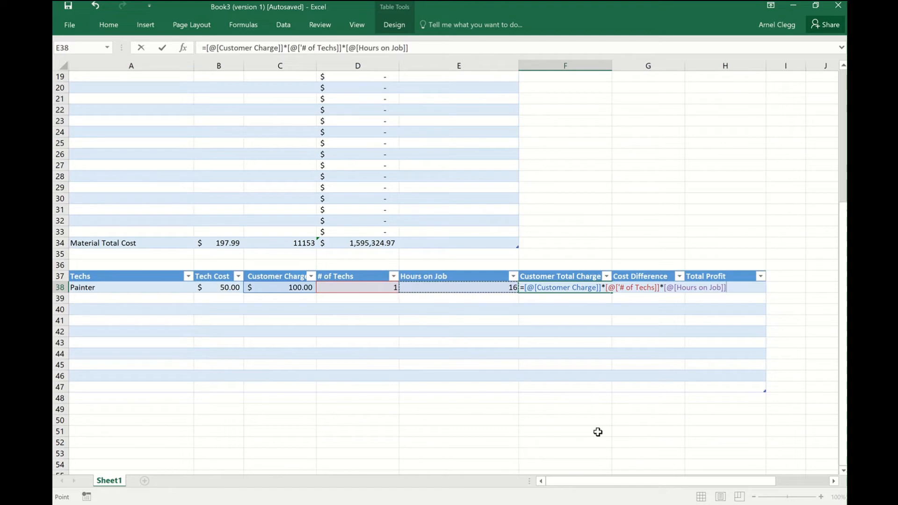
pyautogui.press('Return')
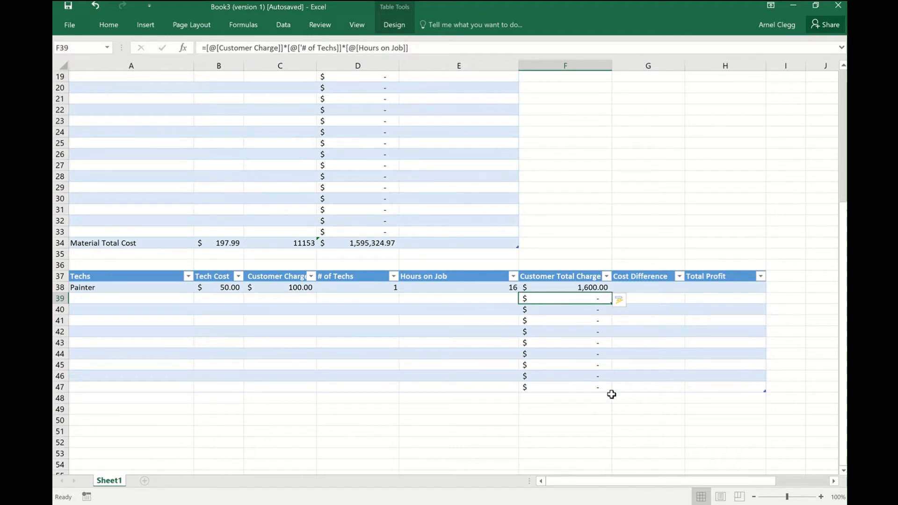
# Add Plumber as the second tech in row 39, with a Tech Cost of 60.
pyautogui.click(131, 298)
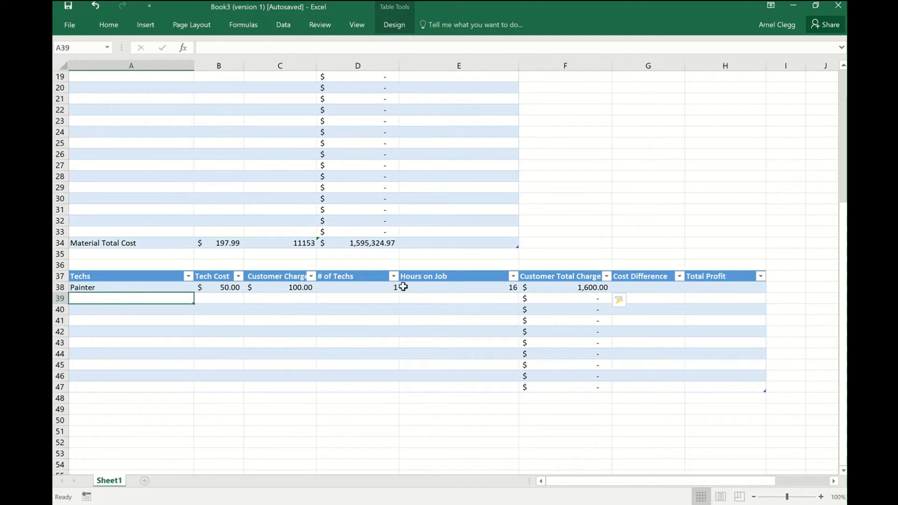
pyautogui.write('Pla')
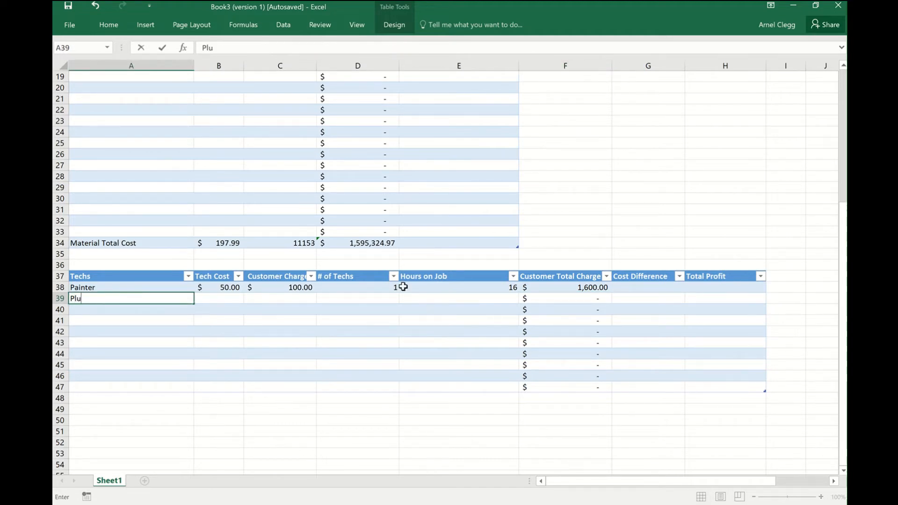
pyautogui.write('mber')
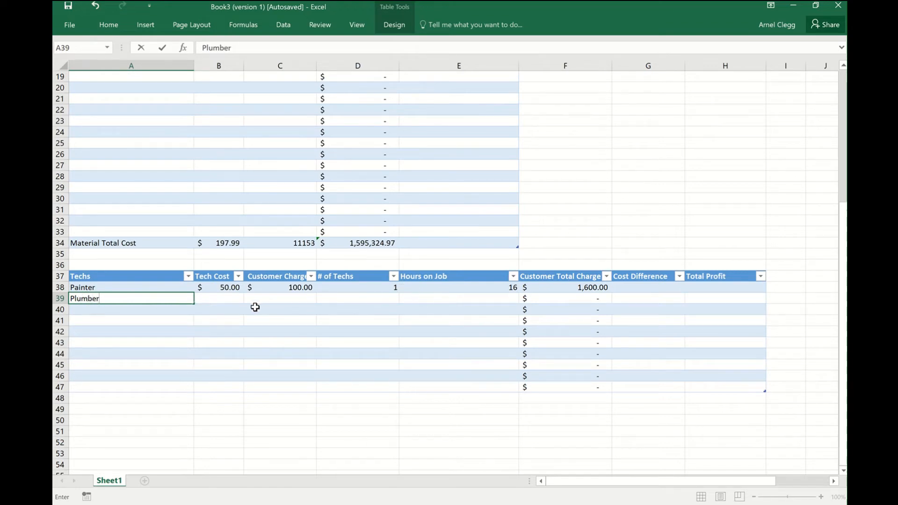
pyautogui.click(219, 299)
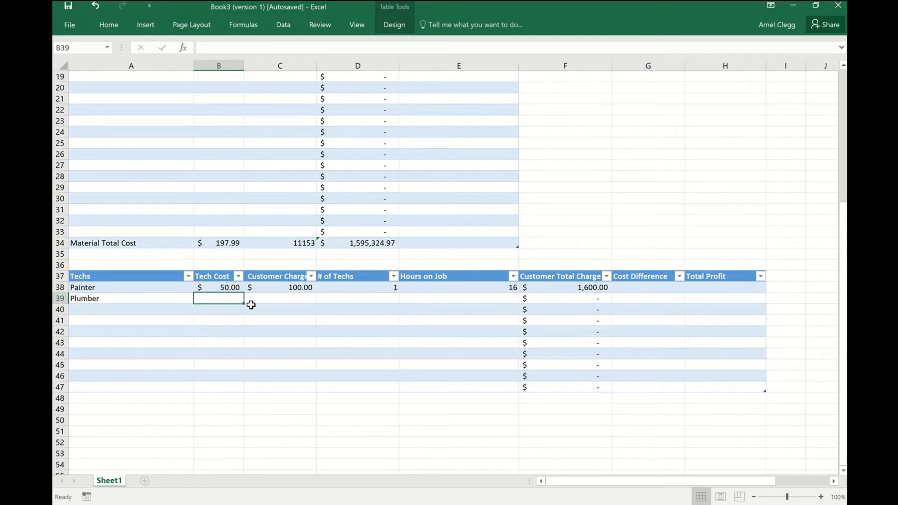
pyautogui.write('60')
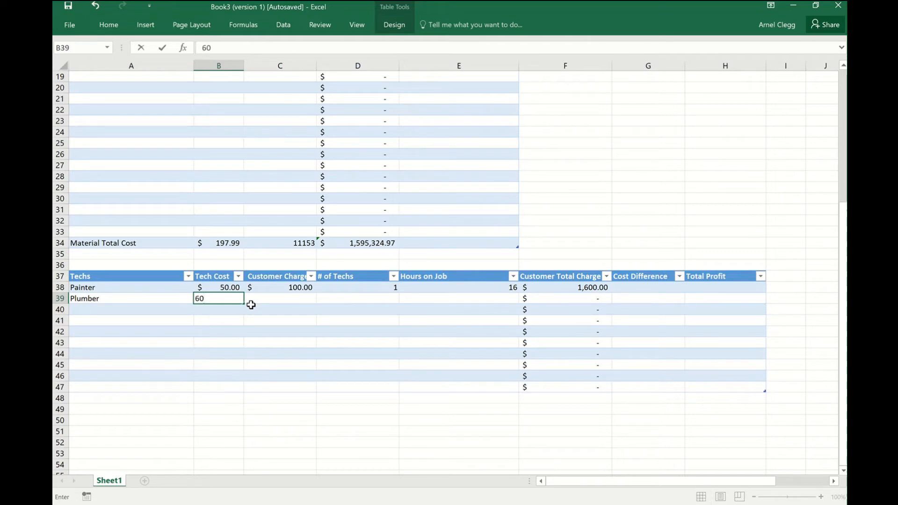
pyautogui.click(277, 298)
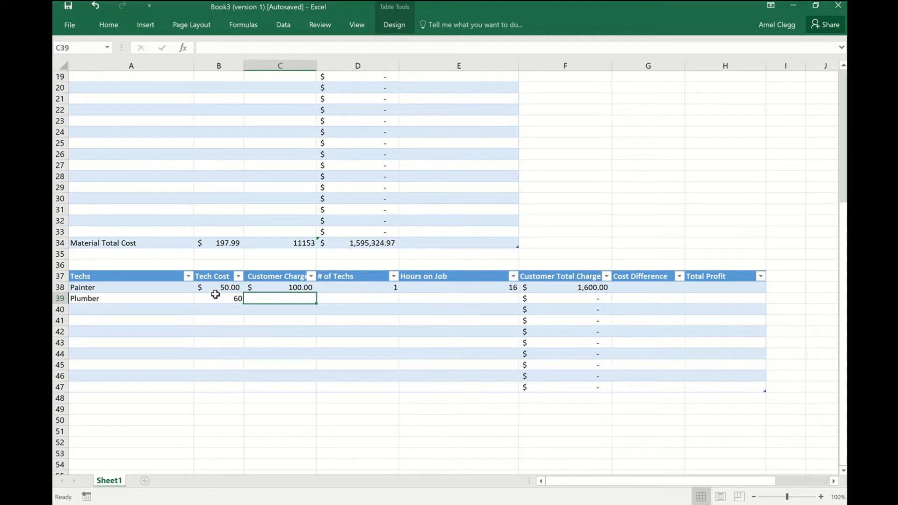
# Apply the Accounting number format to the Tech Cost cells B38 to B46.
pyautogui.moveTo(215, 290); pyautogui.dragTo(218, 376)
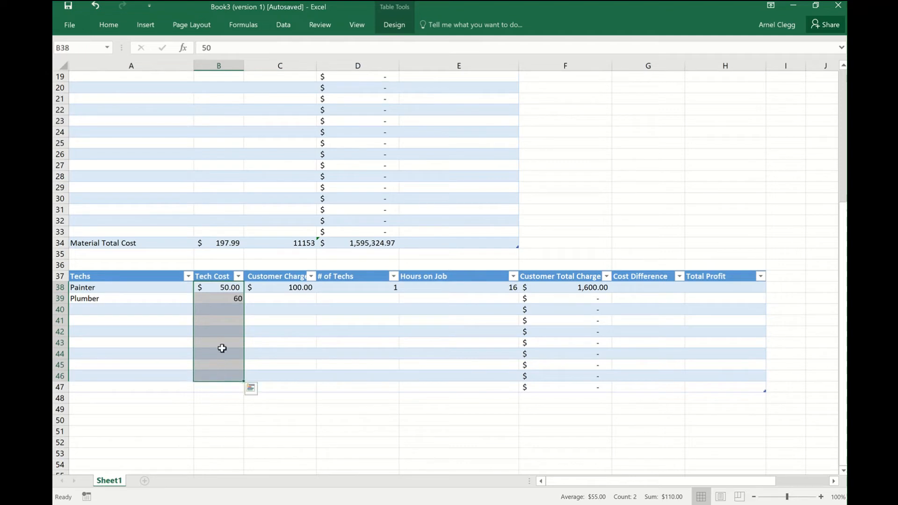
pyautogui.rightClick(221, 313)
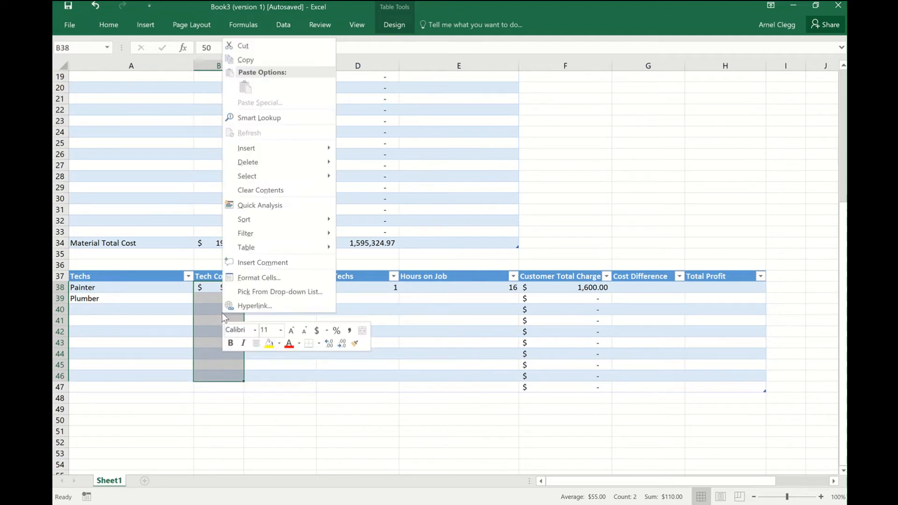
pyautogui.click(317, 332)
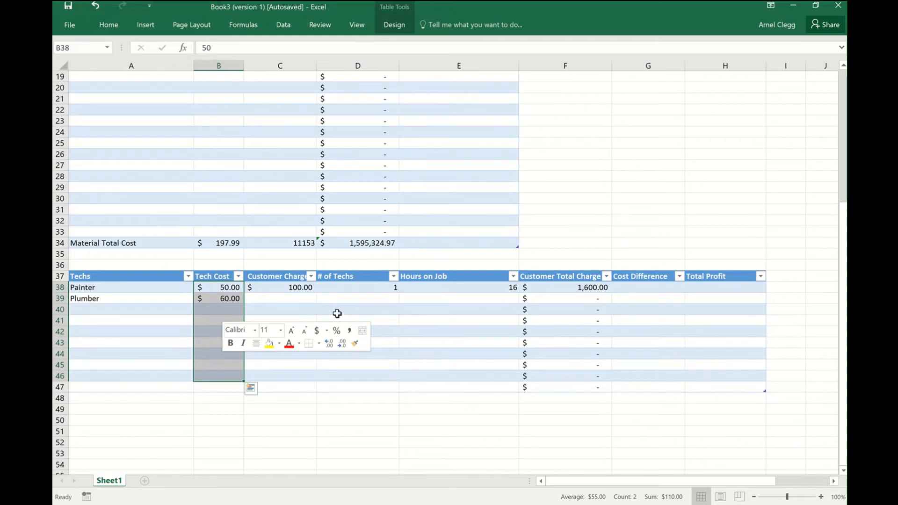
# Set the Plumber's Customer Charge in C39 to 110.
pyautogui.click(296, 288)
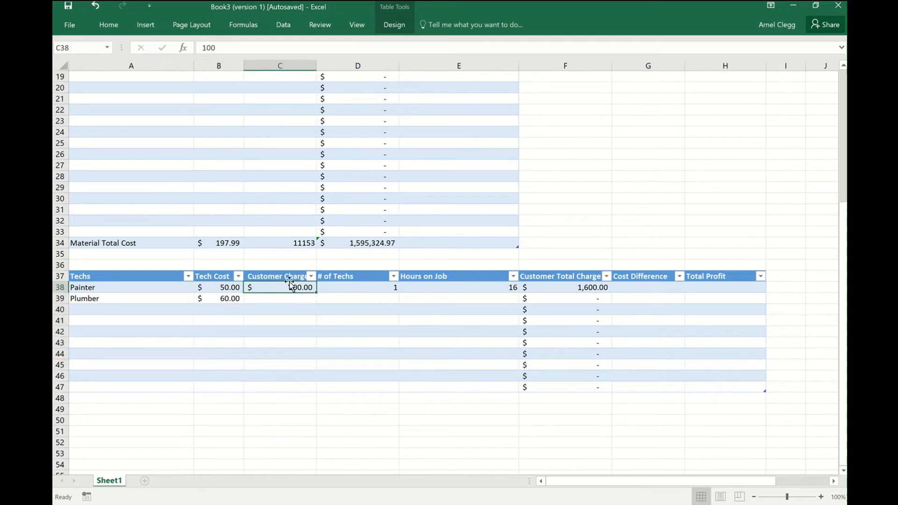
pyautogui.click(294, 298)
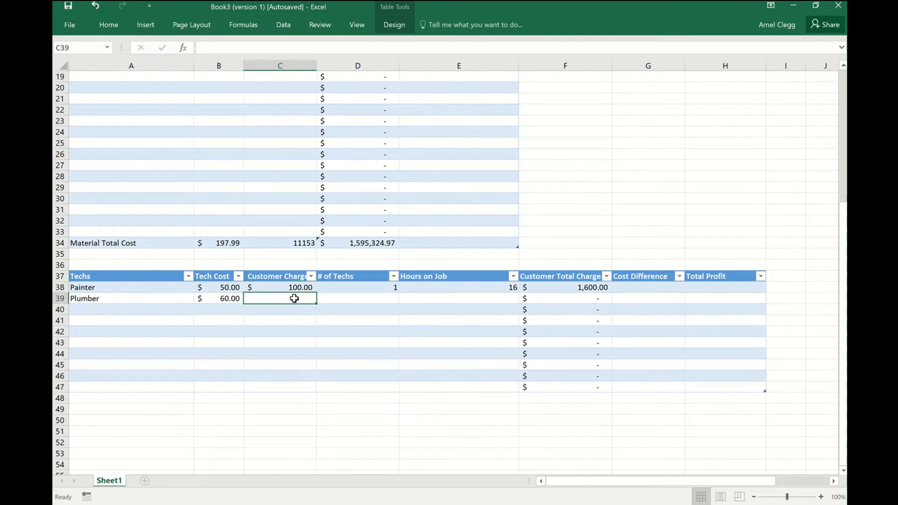
pyautogui.write('110')
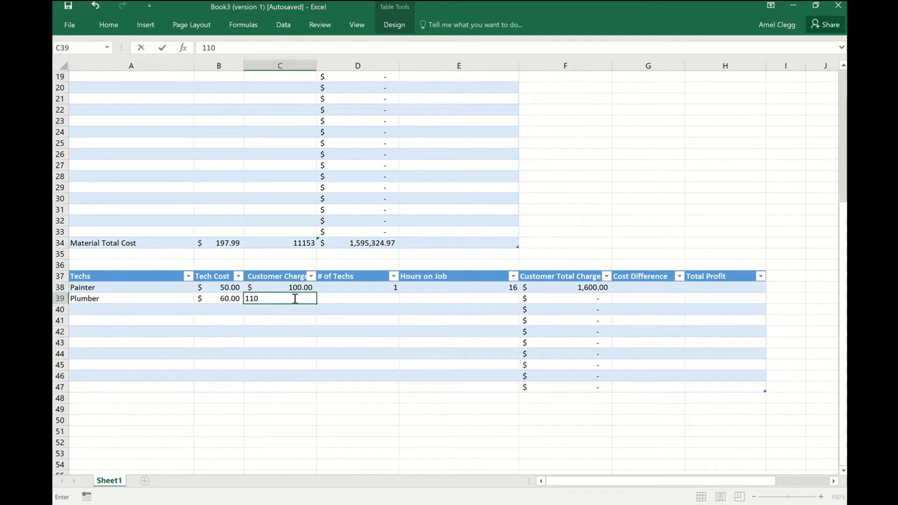
pyautogui.click(363, 300)
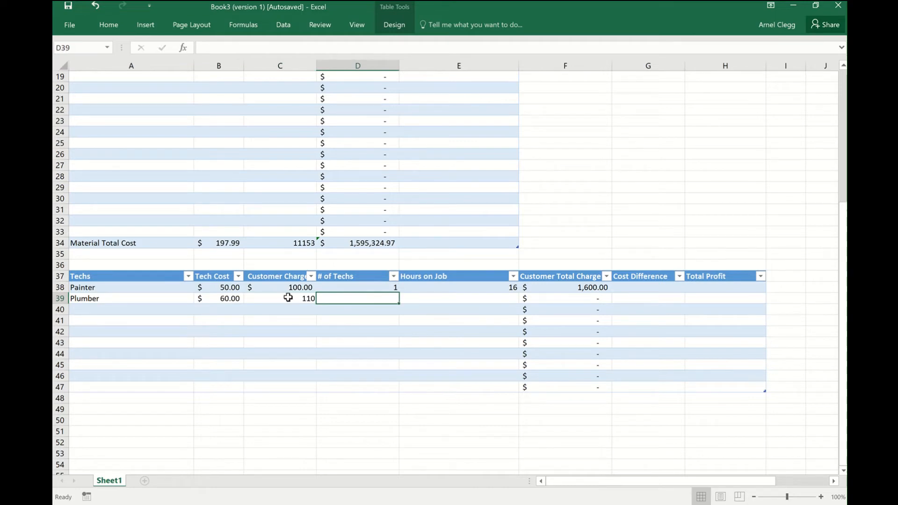
# Apply the Accounting number format to the Customer Charge cells C38 to C46.
pyautogui.moveTo(281, 287); pyautogui.dragTo(287, 378)
pyautogui.rightClick(287, 333)
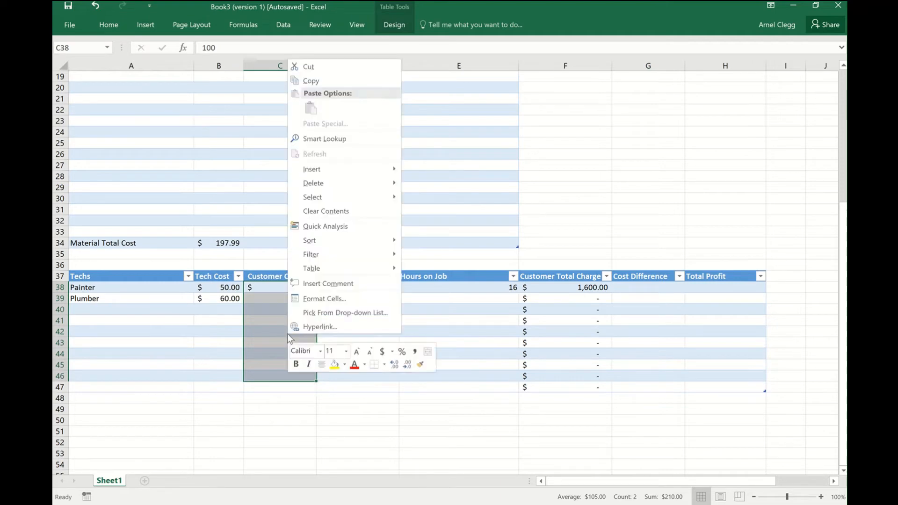
pyautogui.click(383, 352)
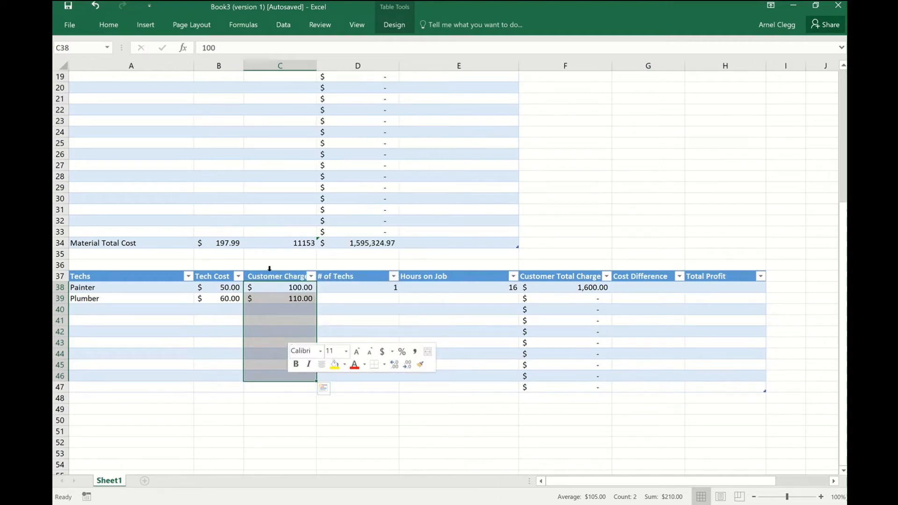
# Set the Plumber's # of Techs in D39 to 2 and Hours on Job in E39 to 8.
pyautogui.click(355, 288)
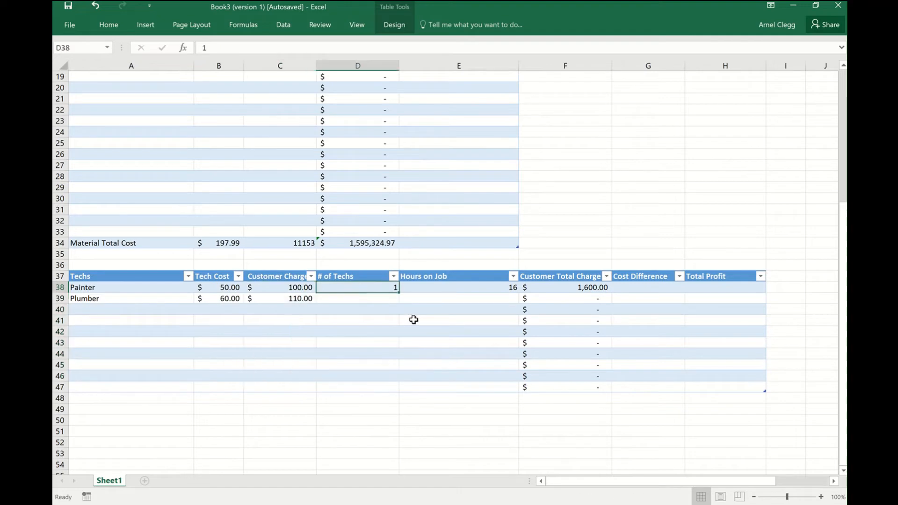
pyautogui.click(364, 302)
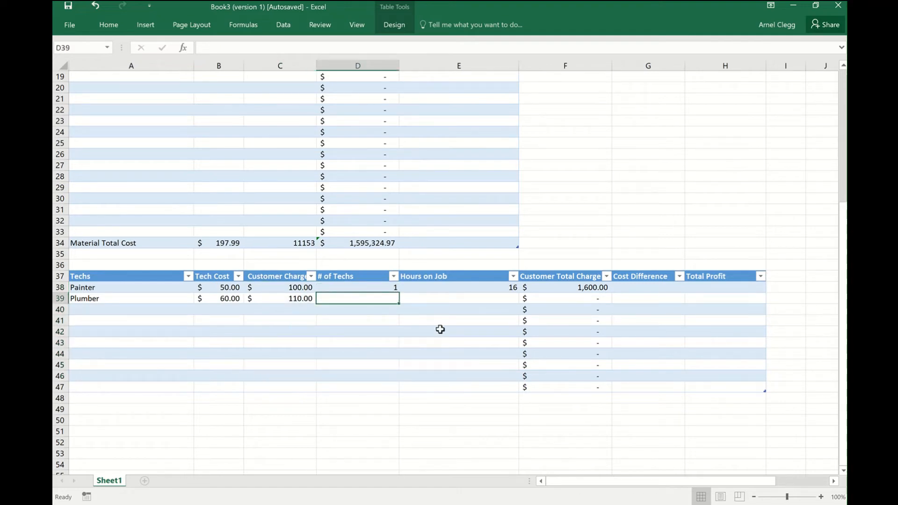
pyautogui.write('2')
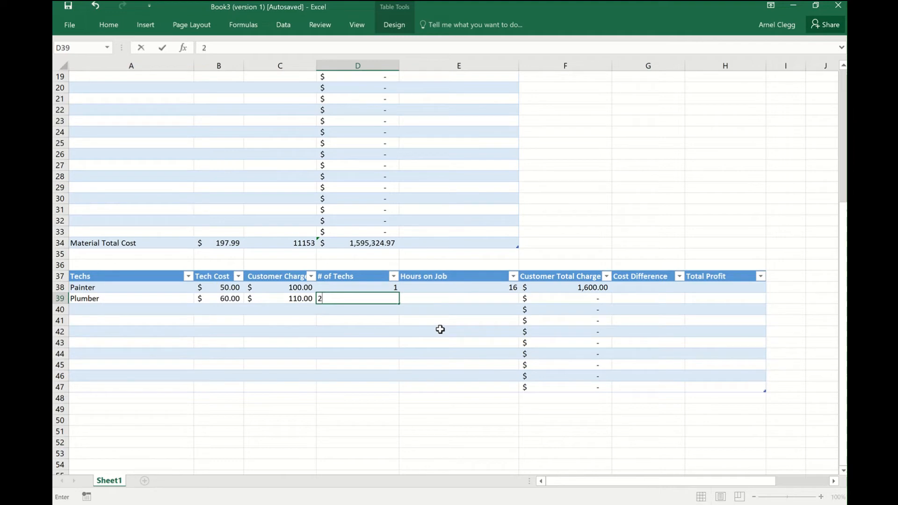
pyautogui.click(482, 302)
pyautogui.write('8')
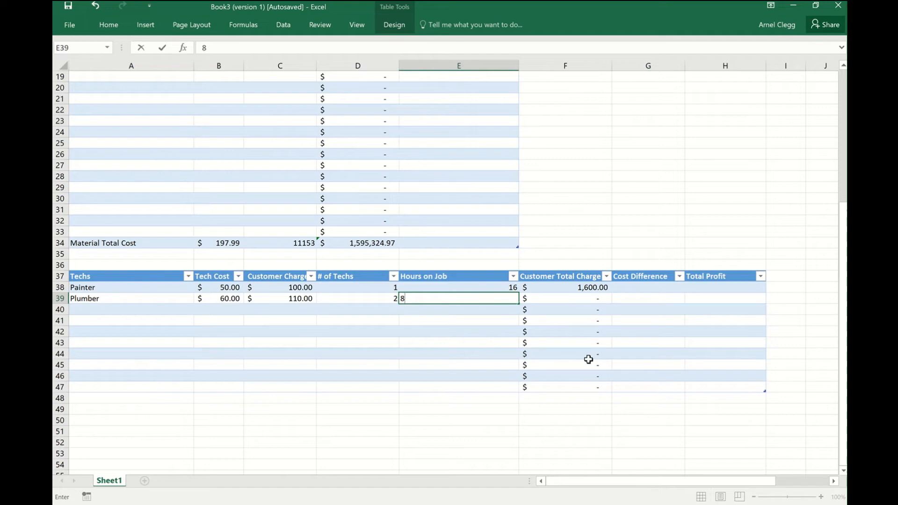
pyautogui.press('Return')
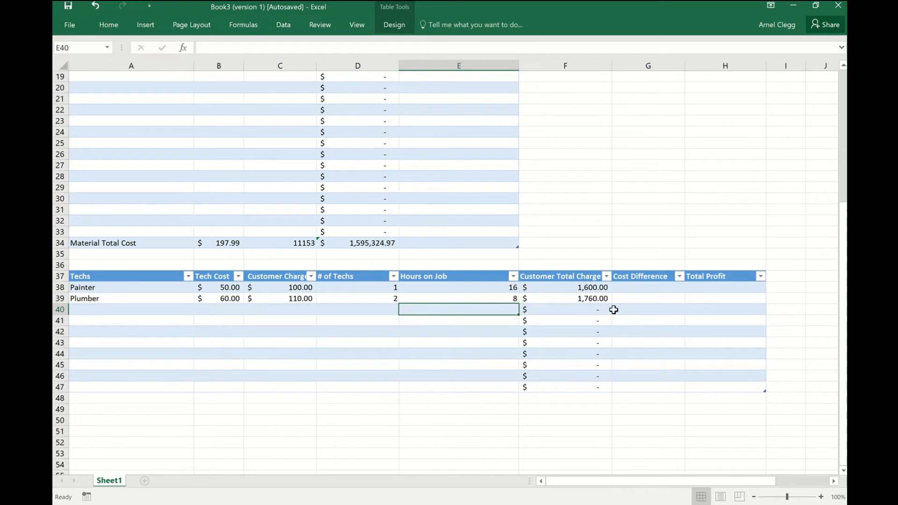
# Enter a Cost Difference formula in G38 using SUM to subtract Tech Cost from Customer Charge.
pyautogui.click(655, 284)
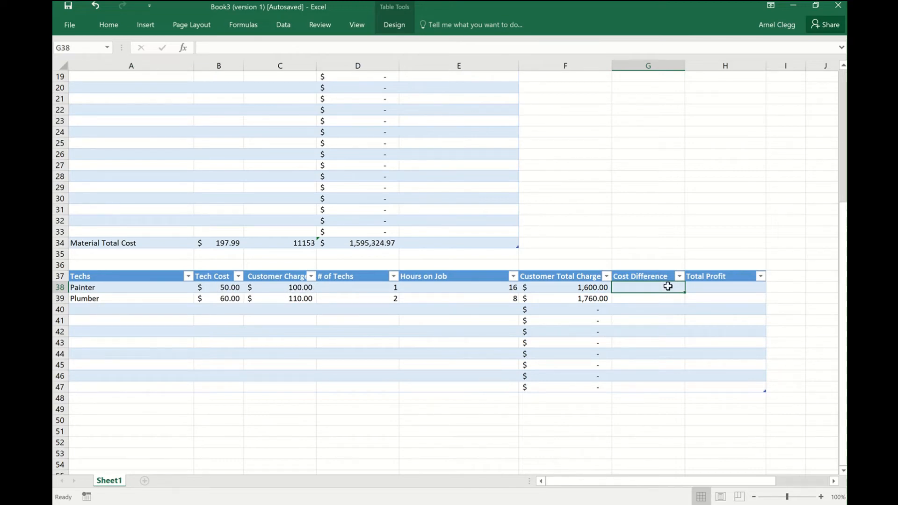
pyautogui.write('+')
pyautogui.press('BackSpace')
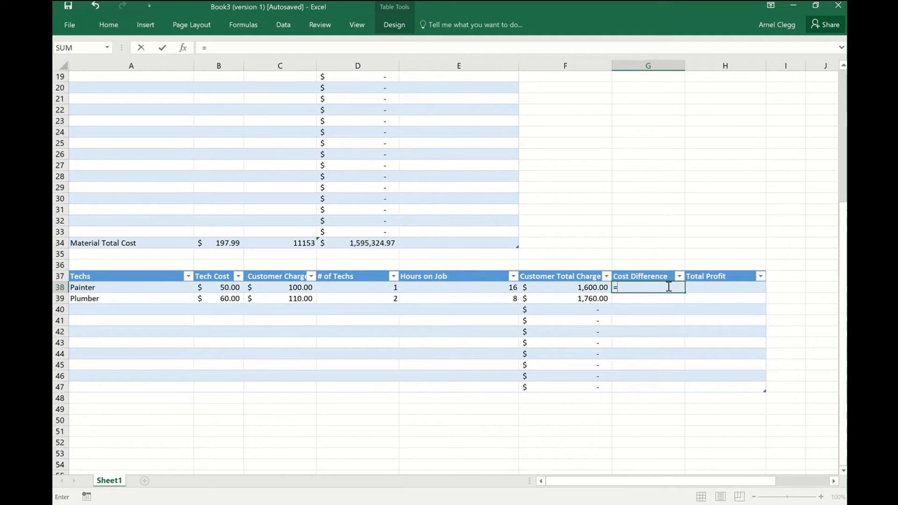
pyautogui.write('Sum')
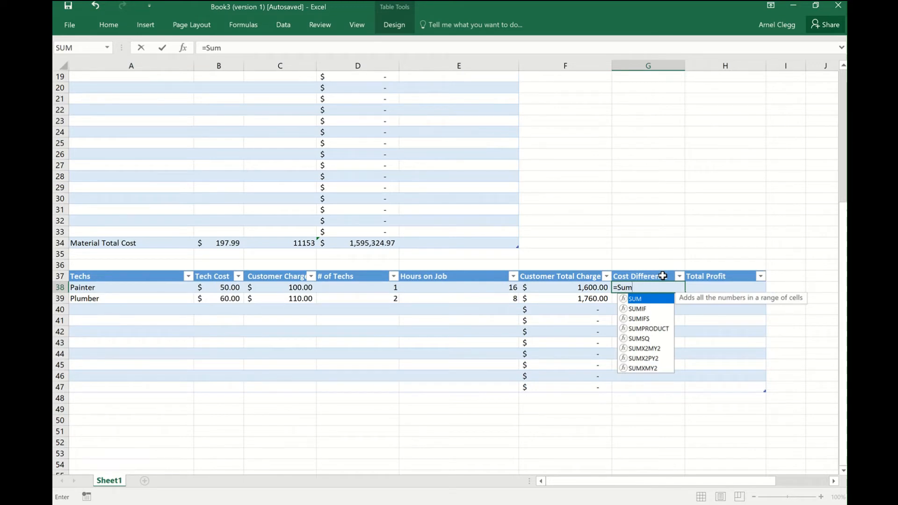
pyautogui.write('(')
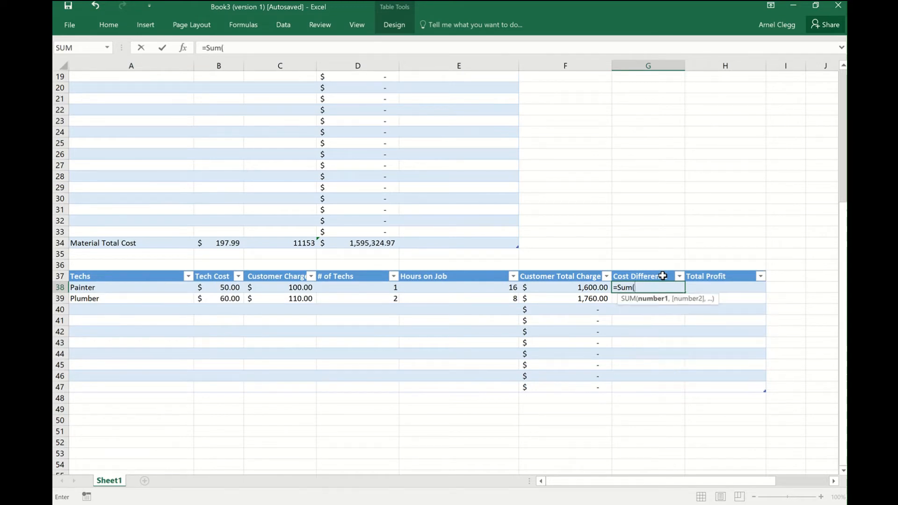
pyautogui.click(291, 289)
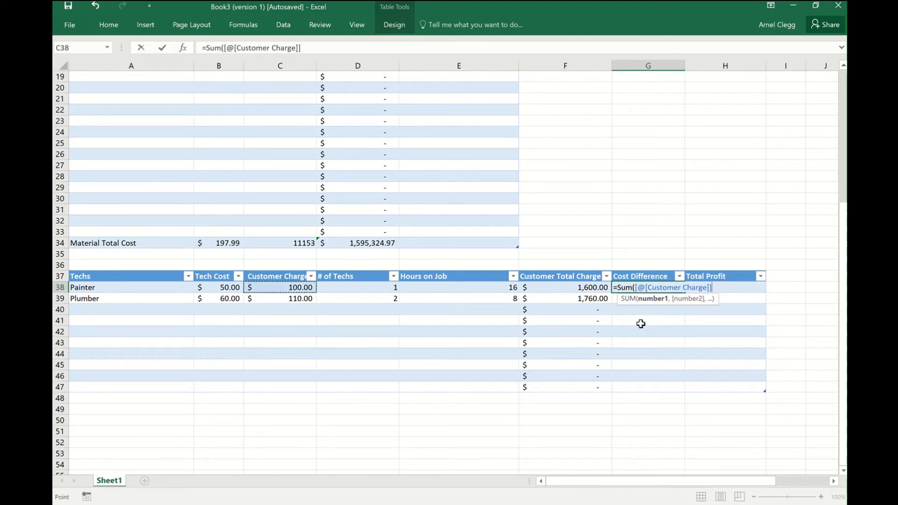
pyautogui.write('-')
pyautogui.click(231, 287)
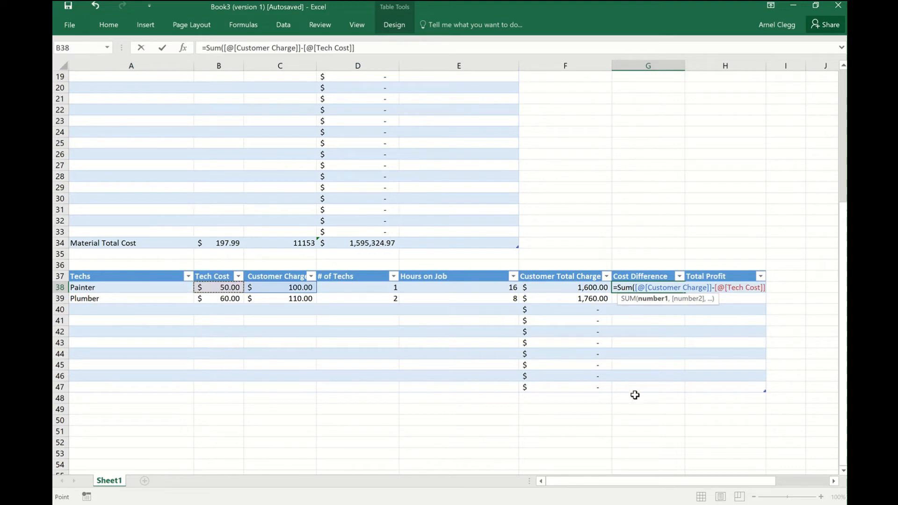
pyautogui.write(')')
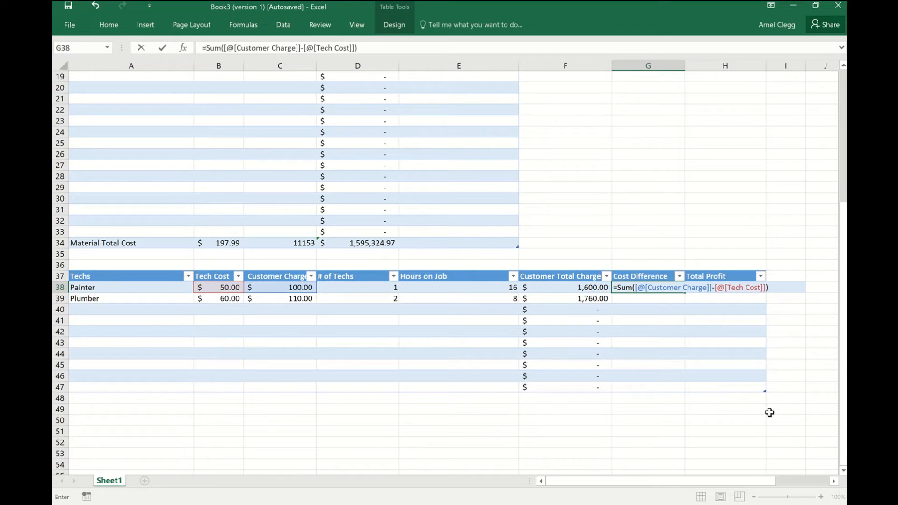
pyautogui.press('Return')
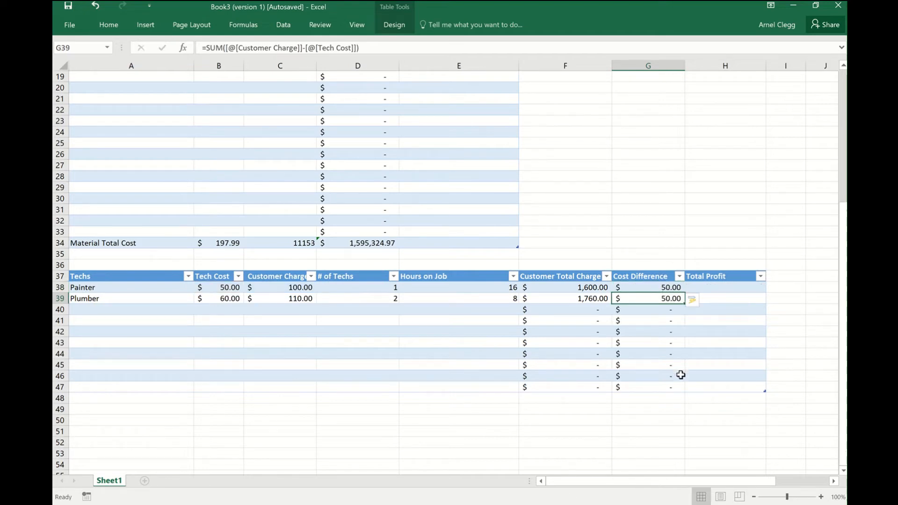
# Change the Customer Charge to 110 for the Painter in C38 and 100 for the Plumber in C39.
pyautogui.click(305, 288)
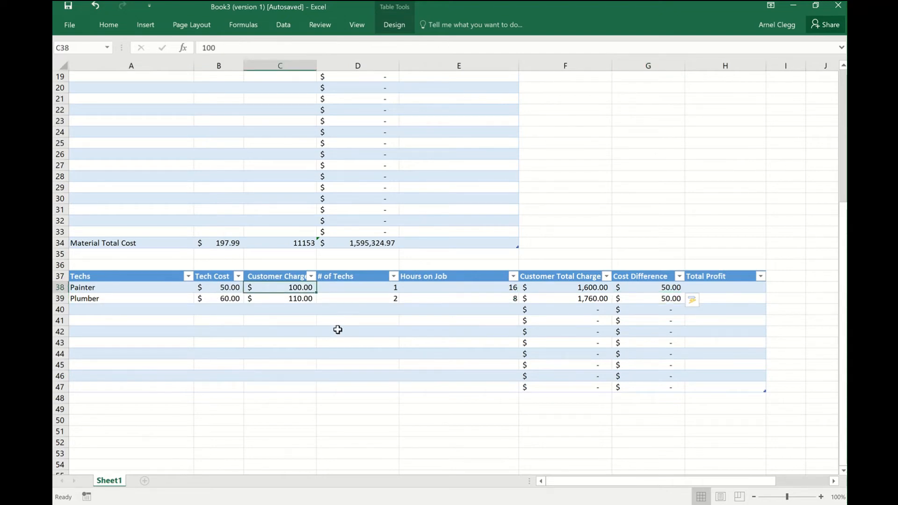
pyautogui.write('1')
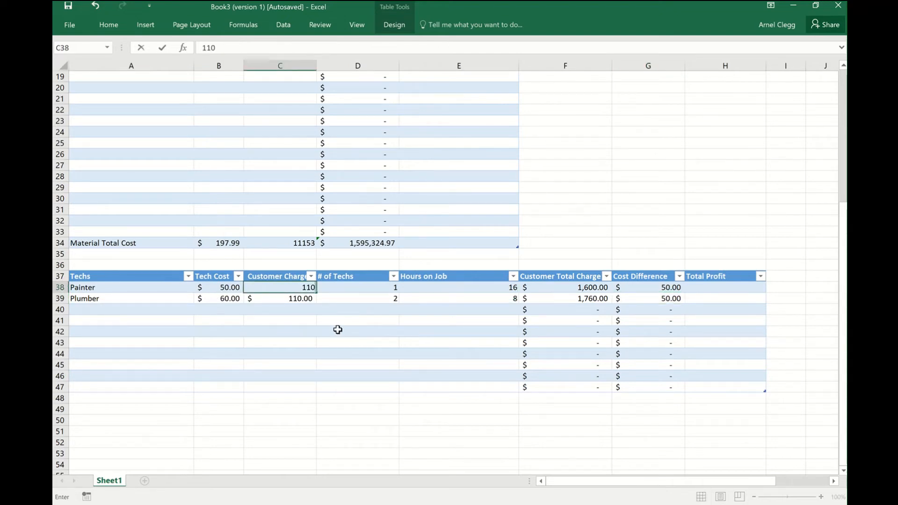
pyautogui.write('10')
pyautogui.press('Return')
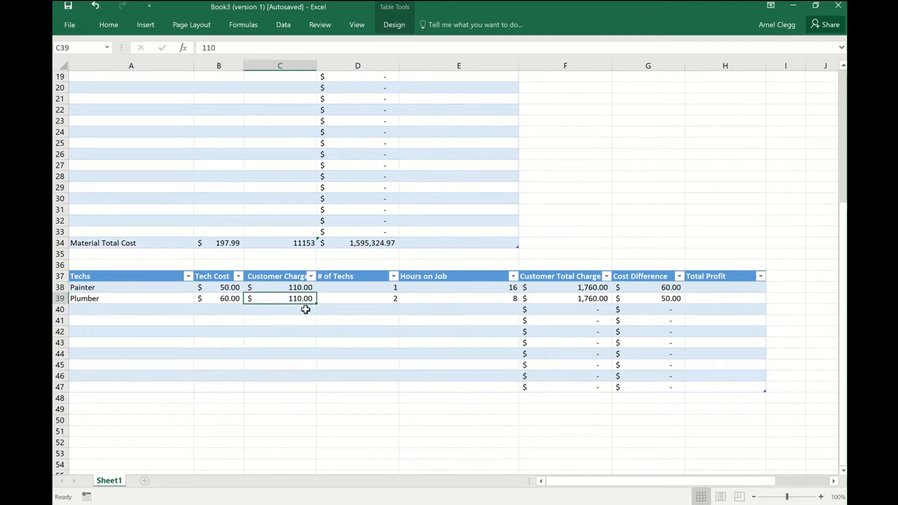
pyautogui.write('1')
pyautogui.press('Return')
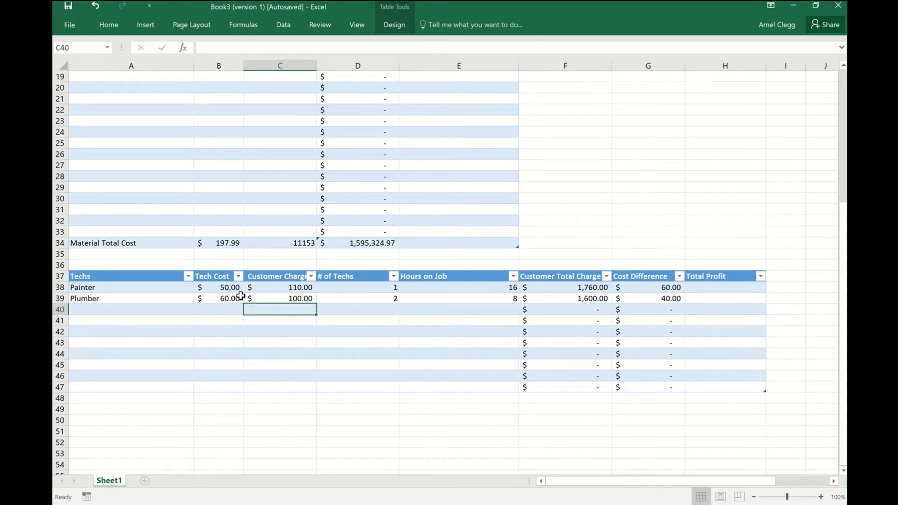
# Set the Painter's # of Techs in D38 to 3.
pyautogui.click(395, 288)
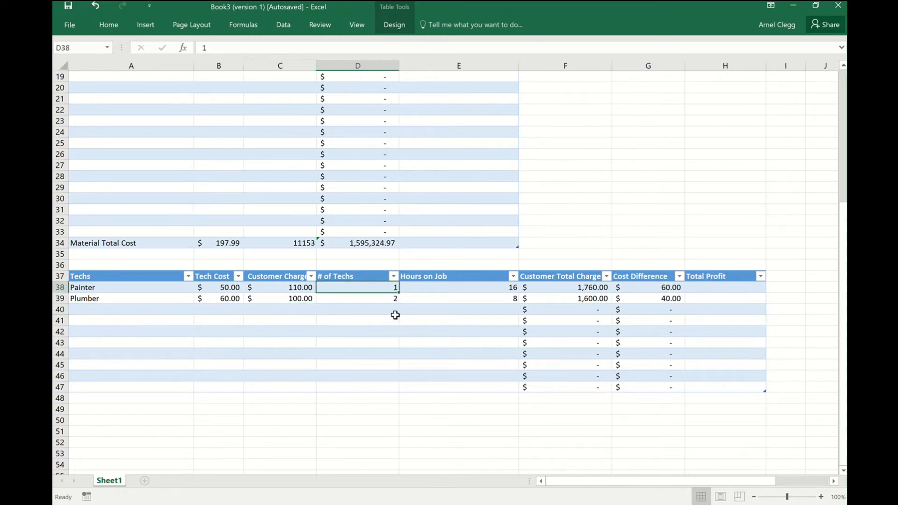
pyautogui.write('3')
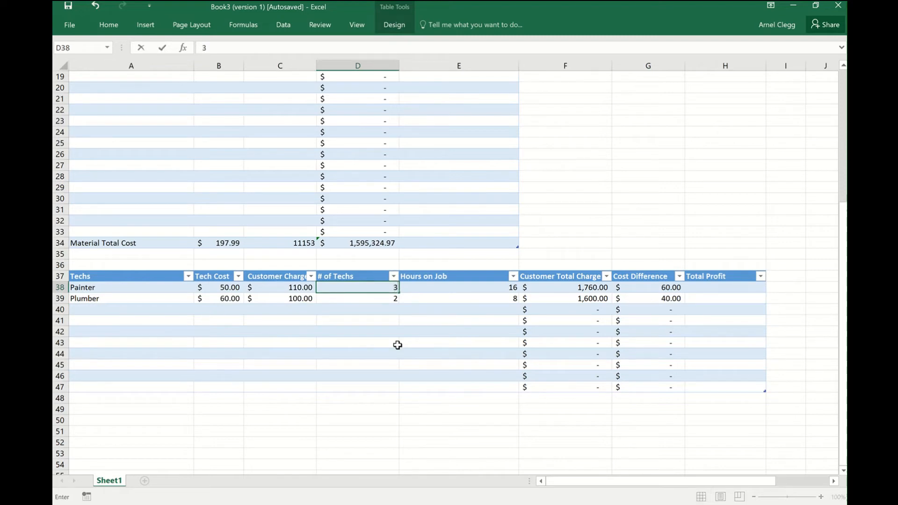
pyautogui.press('Return')
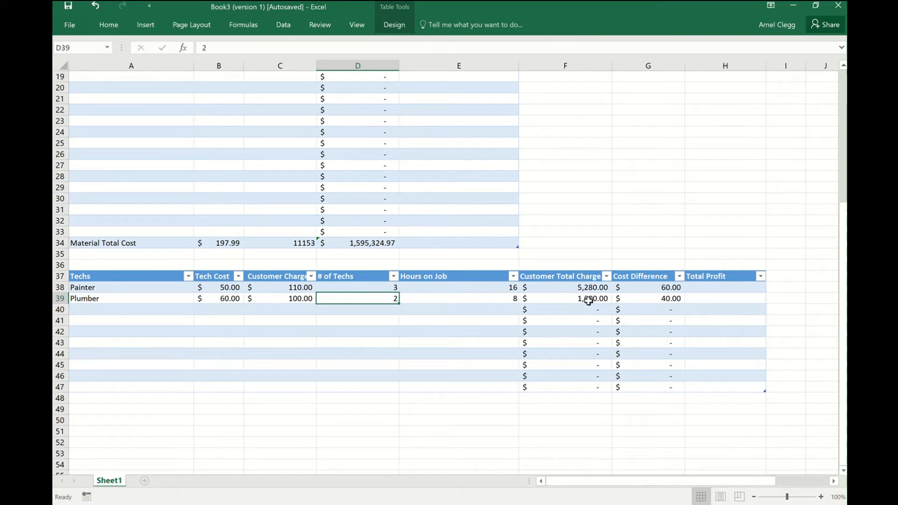
# Select the Painter's Total Profit cell H38.
pyautogui.click(712, 290)
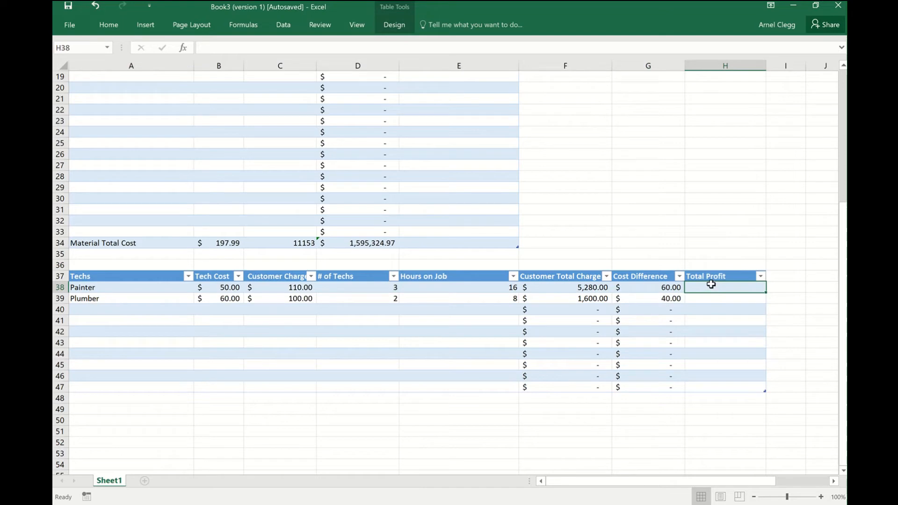
# Enter a Total Profit formula in H38 multiplying Cost Difference by # of Techs and Hours on Job.
pyautogui.write('=')
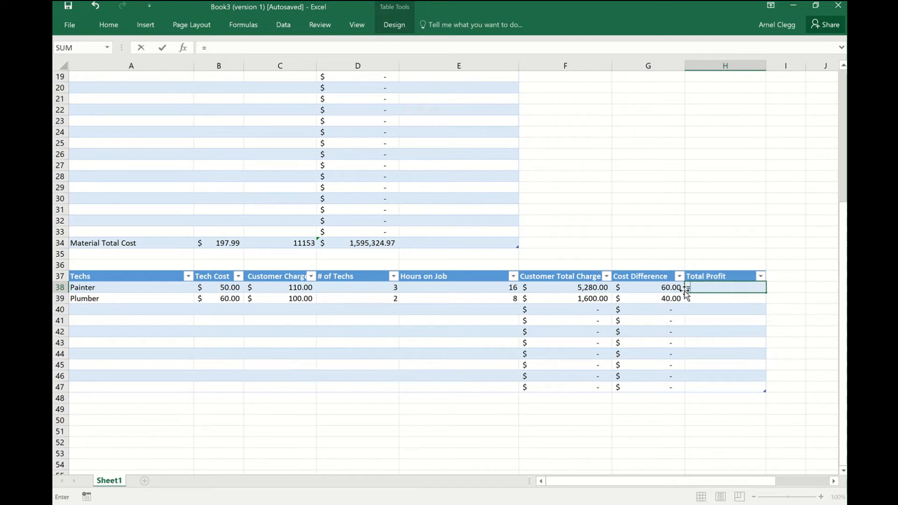
pyautogui.click(663, 287)
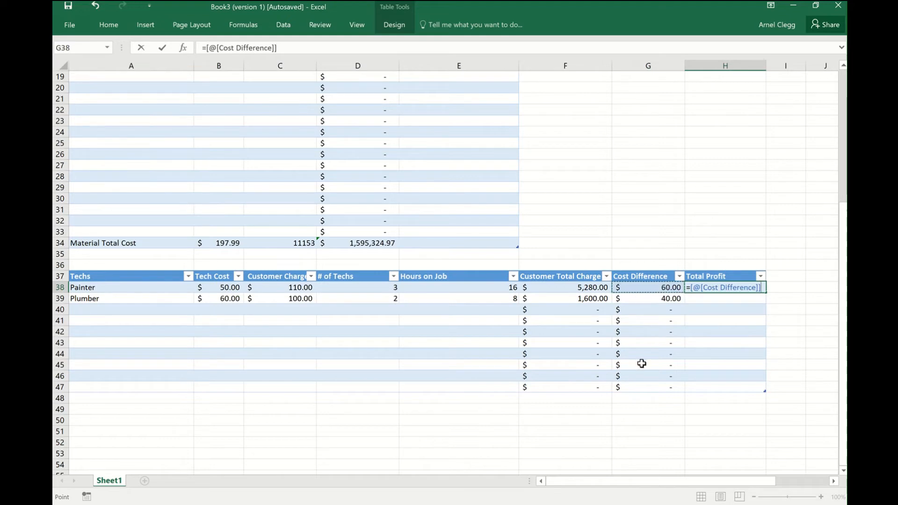
pyautogui.write('*')
pyautogui.click(376, 288)
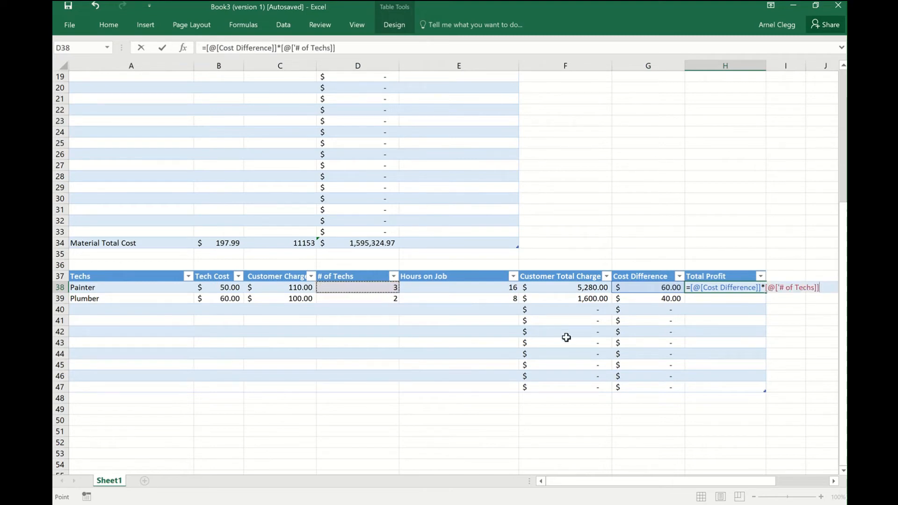
pyautogui.write('*')
pyautogui.click(491, 287)
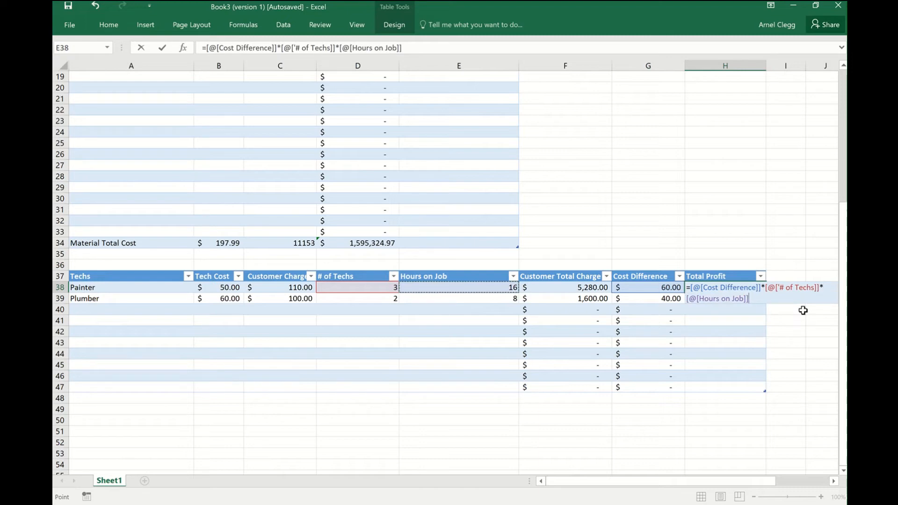
pyautogui.press('Return')
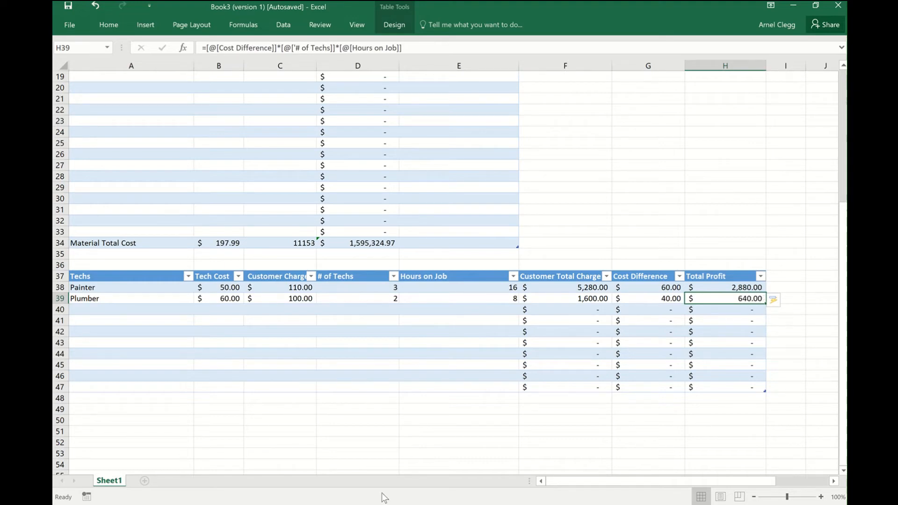
# Label the last row of the techs table "Total Labor" in A47.
pyautogui.click(120, 385)
pyautogui.click(822, 76)
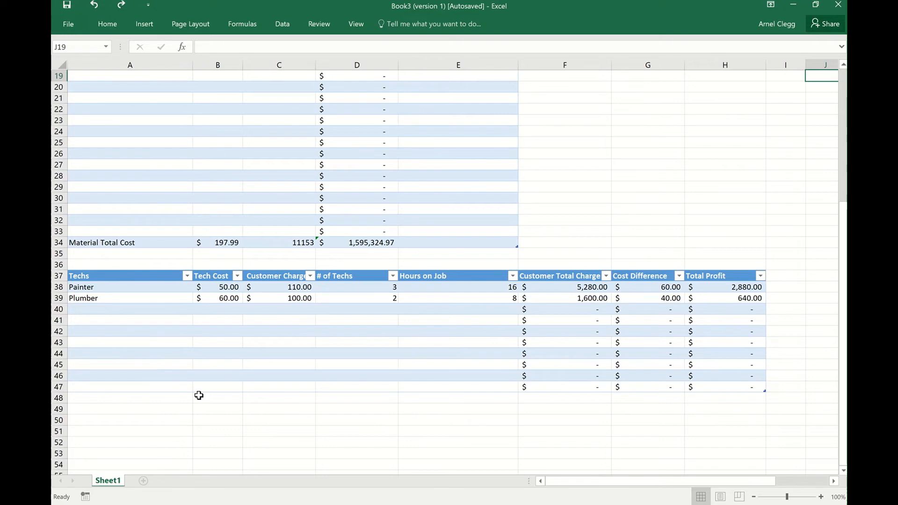
pyautogui.click(74, 381)
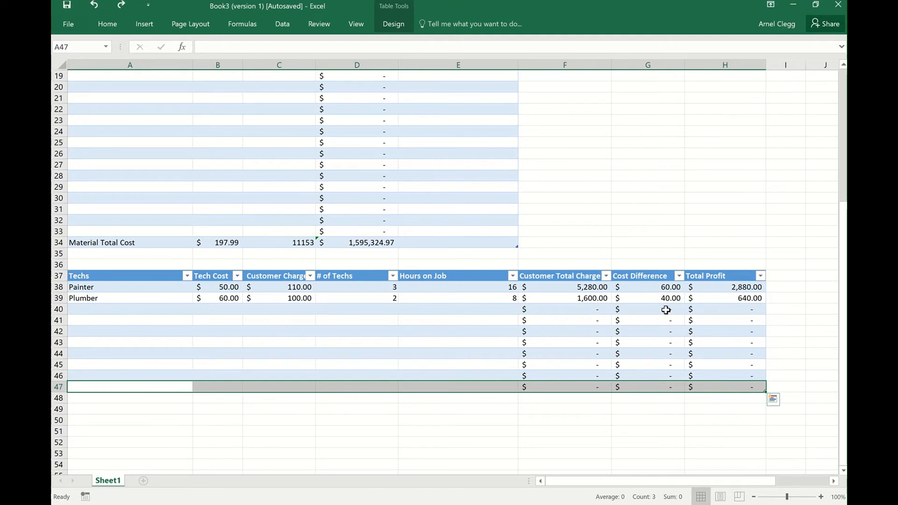
pyautogui.write('To')
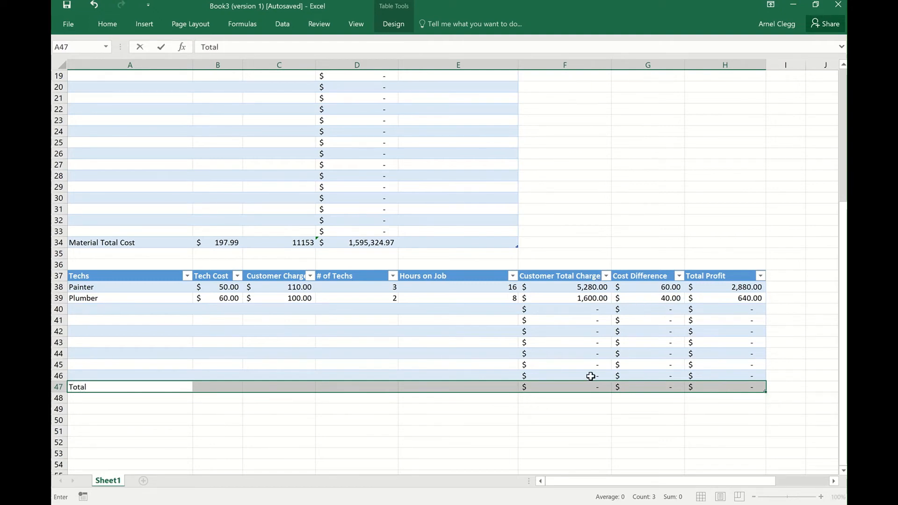
pyautogui.write('tal Labor')
# Replace the F47 formula with =SUM(F38:F46) to total Customer Total Charge, undoing only the automatic fill of the column.
pyautogui.click(587, 386)
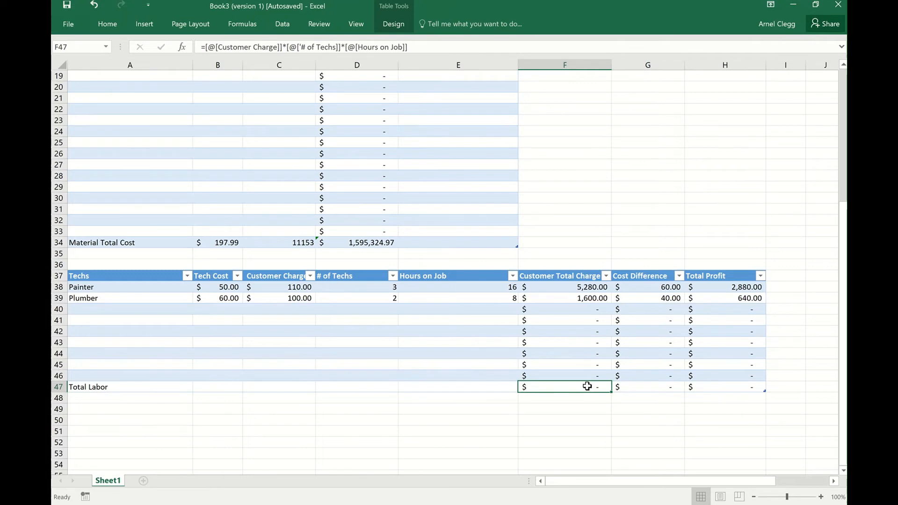
pyautogui.press('BackSpace')
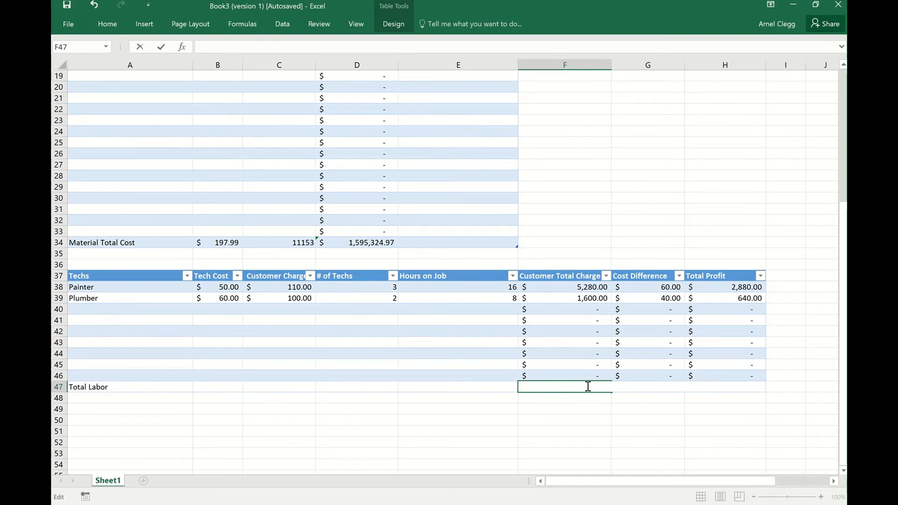
pyautogui.write('=Sum')
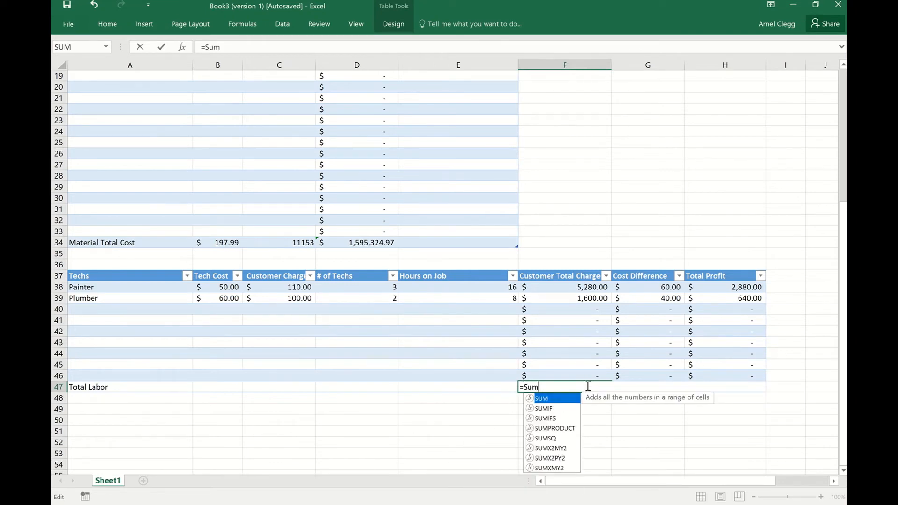
pyautogui.write('(')
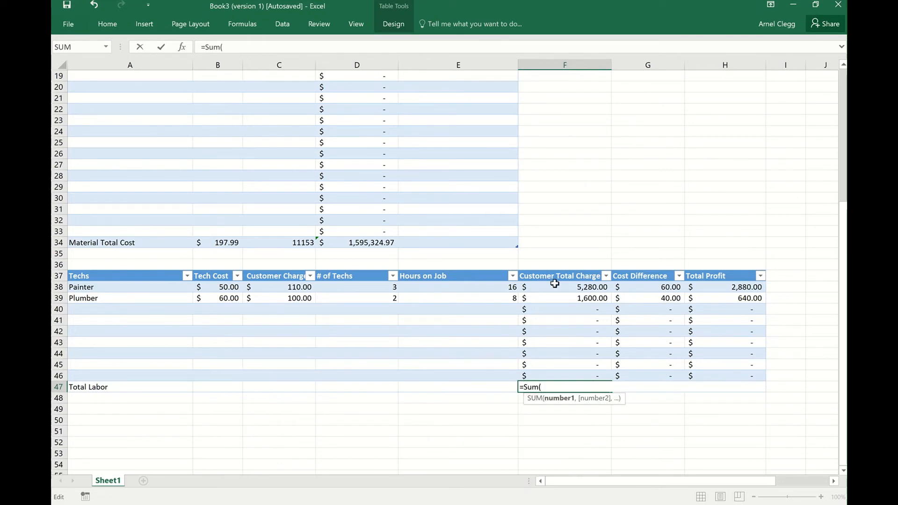
pyautogui.moveTo(556, 286); pyautogui.dragTo(586, 373)
pyautogui.write(')')
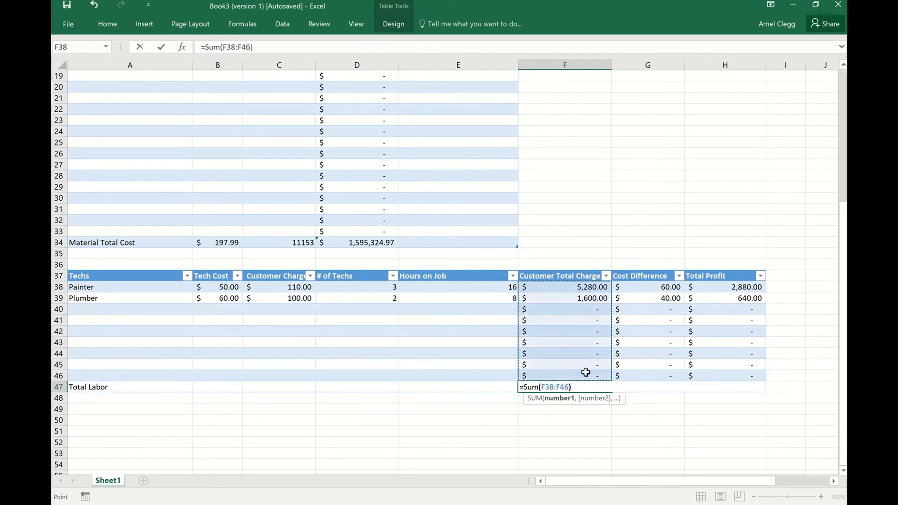
pyautogui.press('Return')
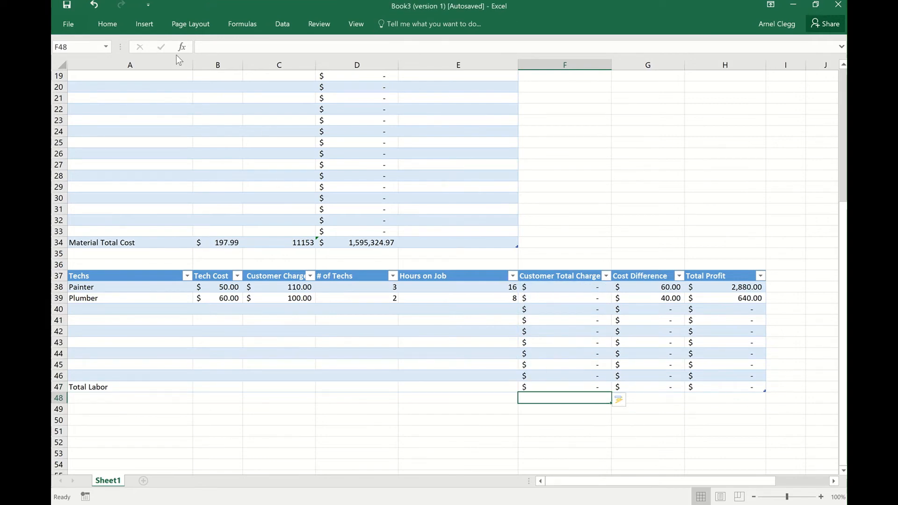
pyautogui.click(94, 7)
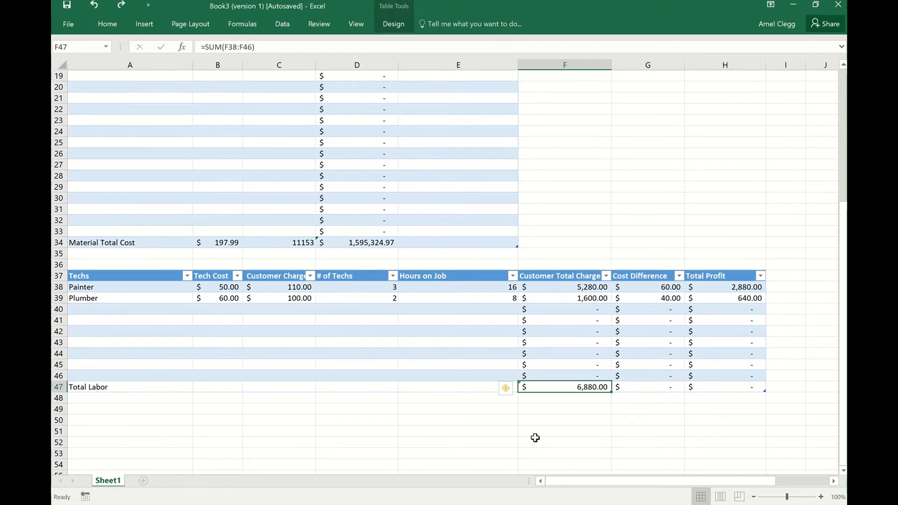
# Replace the G47 formula with =SUM(G38:G46) to total Cost Difference, undoing only the automatic fill of the column.
pyautogui.click(657, 389)
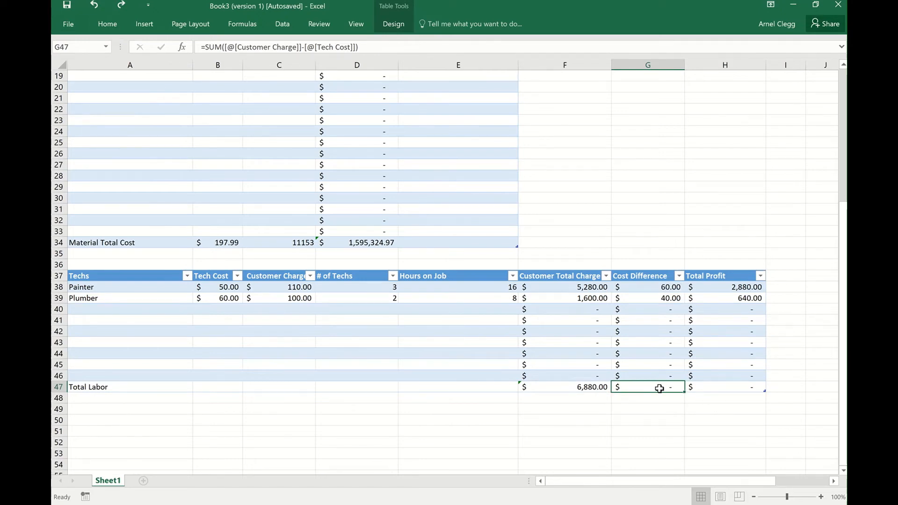
pyautogui.press('BackSpace')
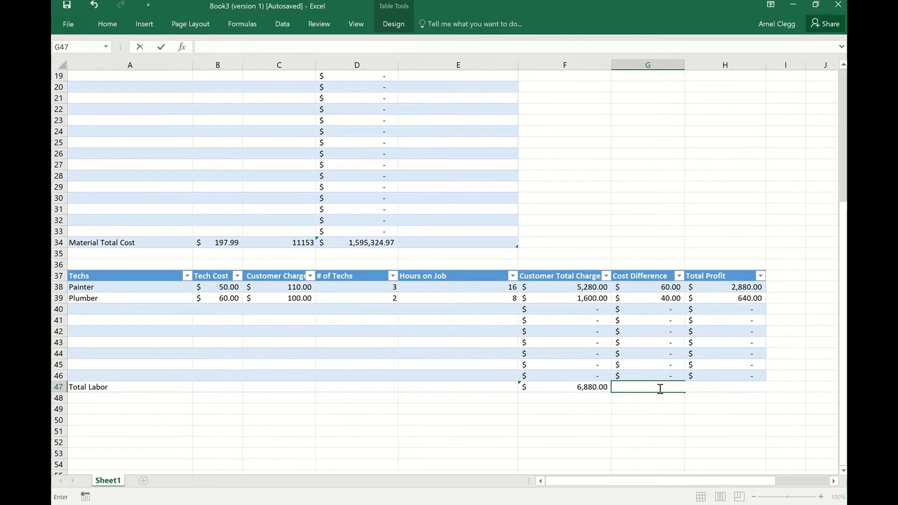
pyautogui.write('=Sum')
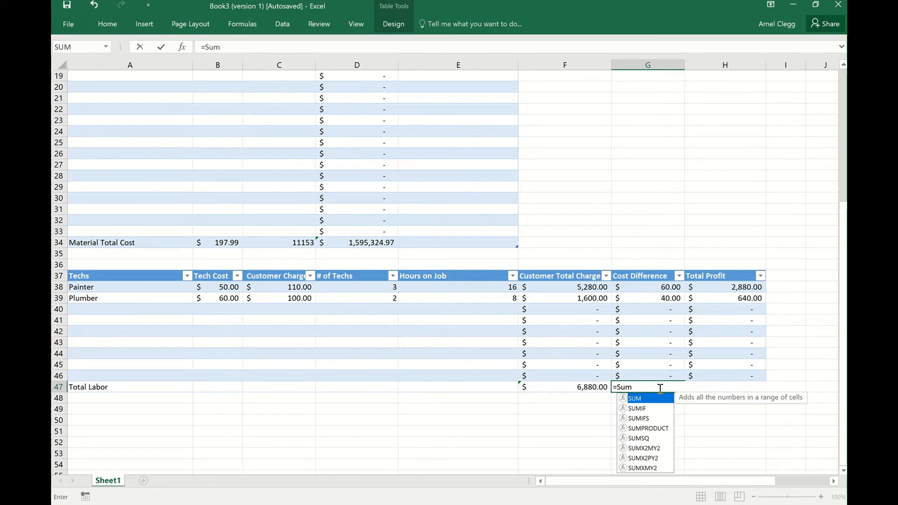
pyautogui.write('(')
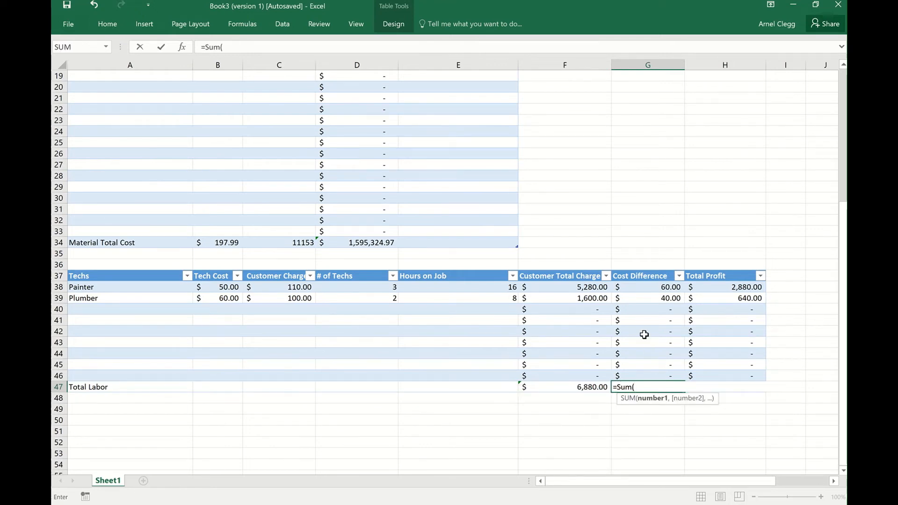
pyautogui.click(631, 285)
pyautogui.moveTo(631, 286); pyautogui.dragTo(644, 373)
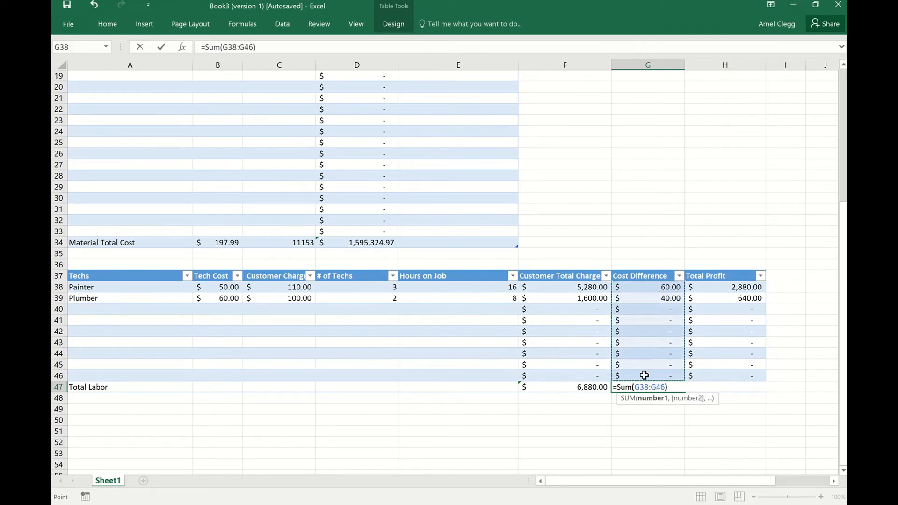
pyautogui.write(')')
pyautogui.press('Return')
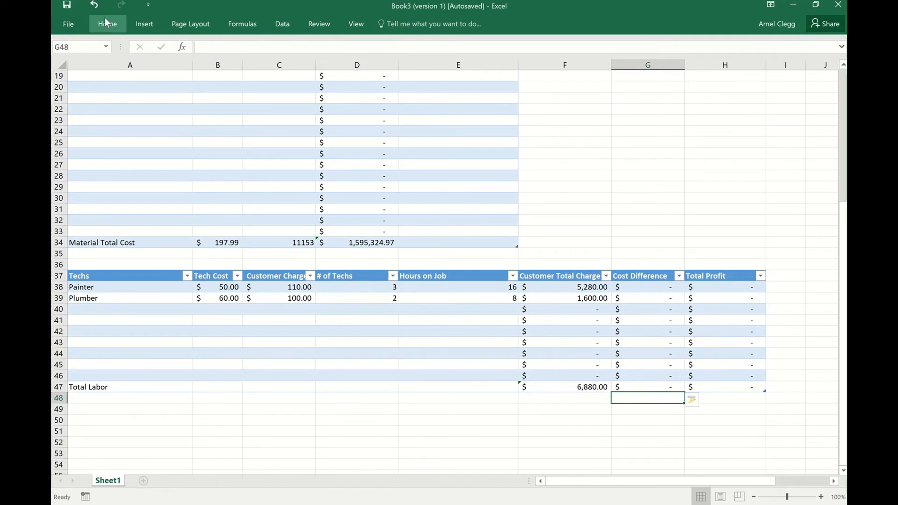
pyautogui.click(95, 7)
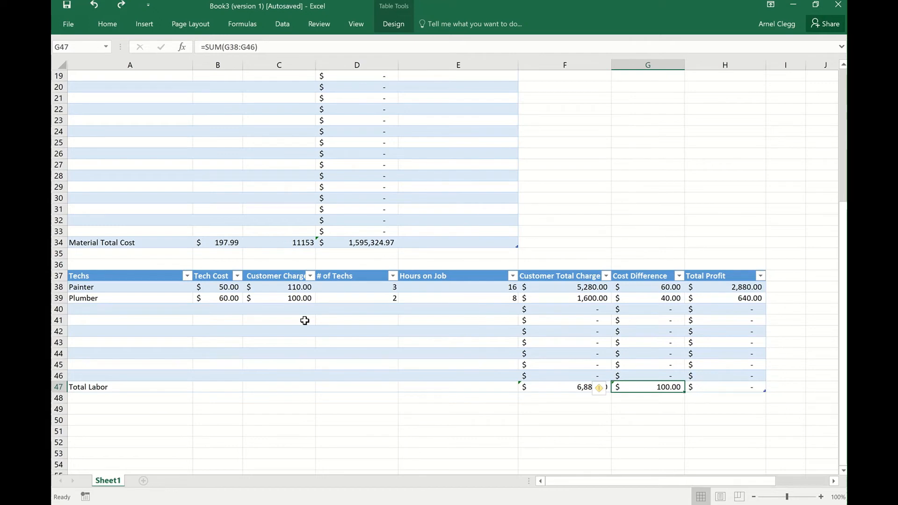
# Replace the H47 formula with =SUM(H38:H46) to total Total Profit, undoing only the automatic fill of the column.
pyautogui.click(735, 387)
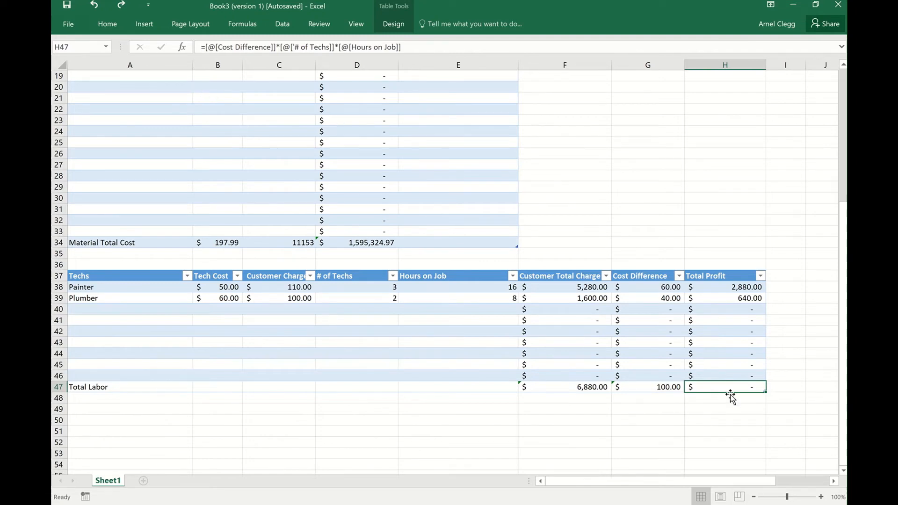
pyautogui.press('BackSpace')
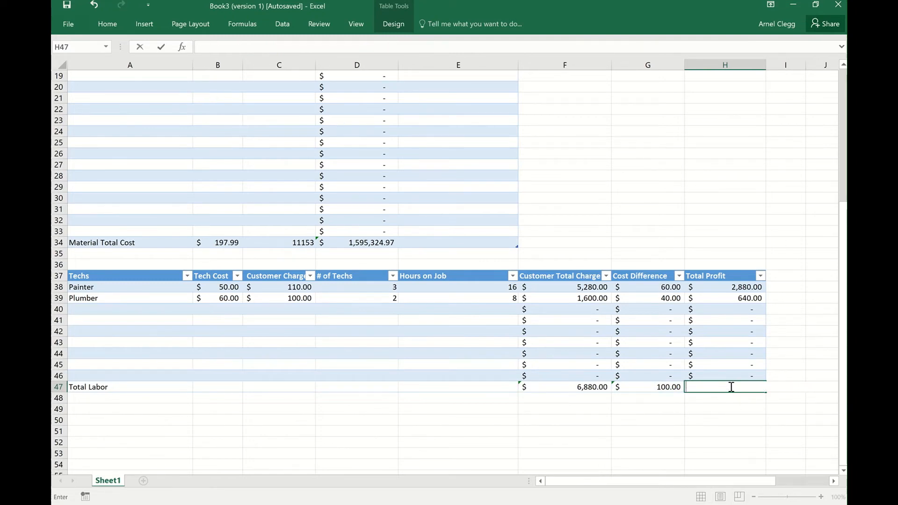
pyautogui.write('Sum')
pyautogui.write('=')
pyautogui.write('Sum')
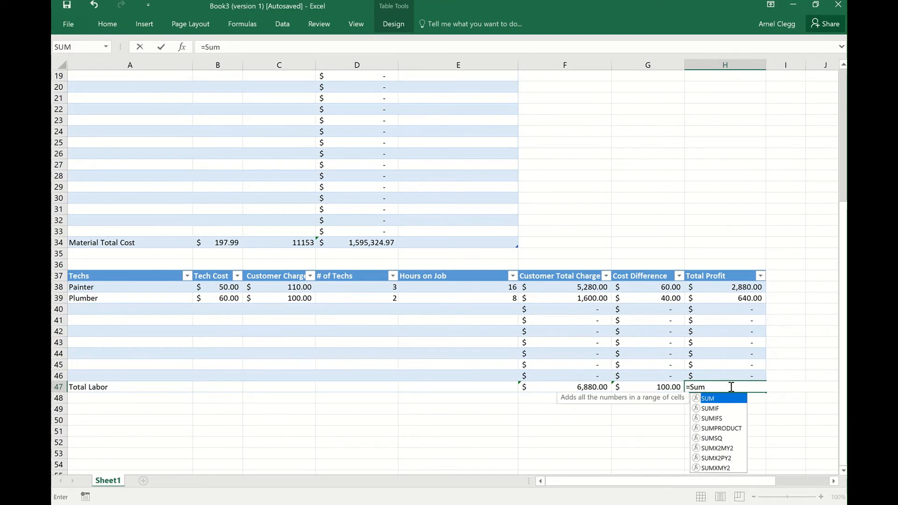
pyautogui.write('(')
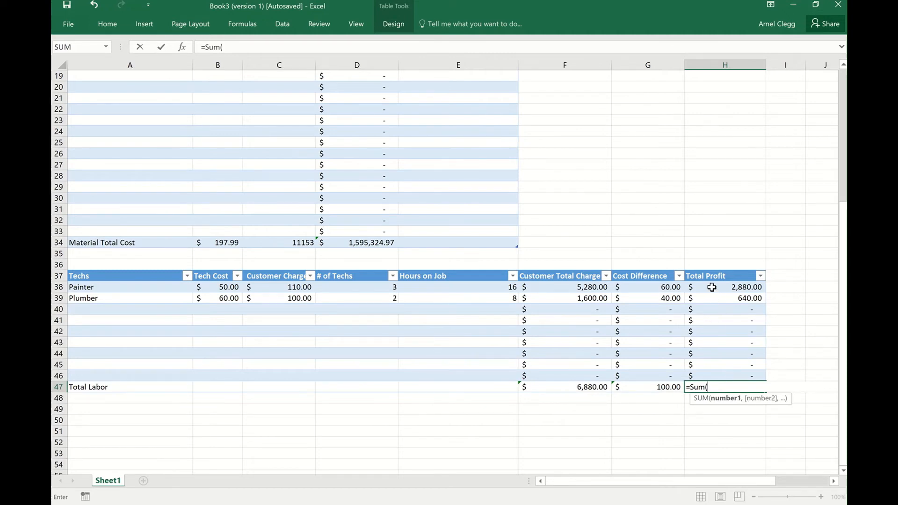
pyautogui.moveTo(711, 286); pyautogui.dragTo(727, 372)
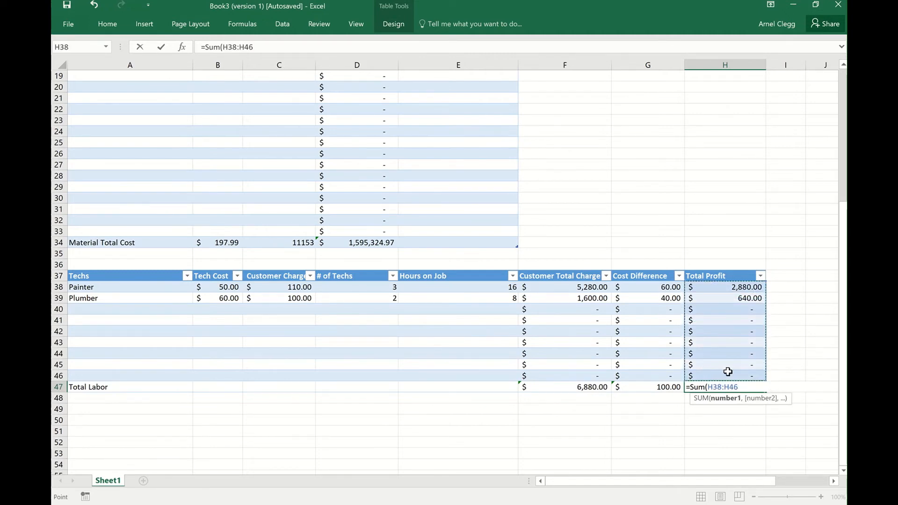
pyautogui.write(')')
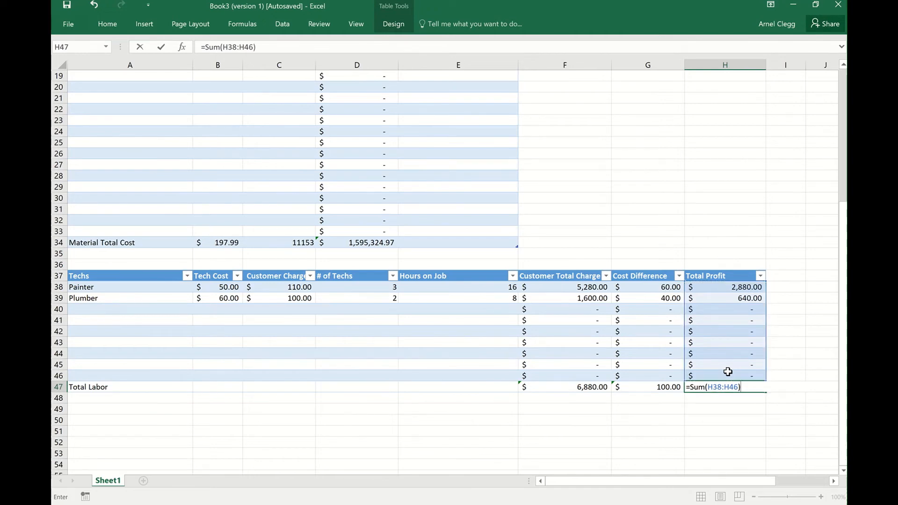
pyautogui.press('Return')
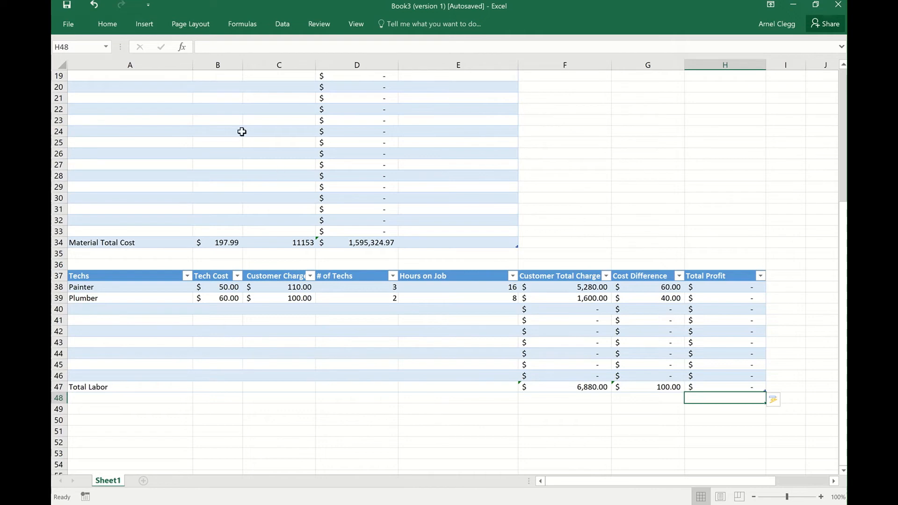
pyautogui.click(99, 9)
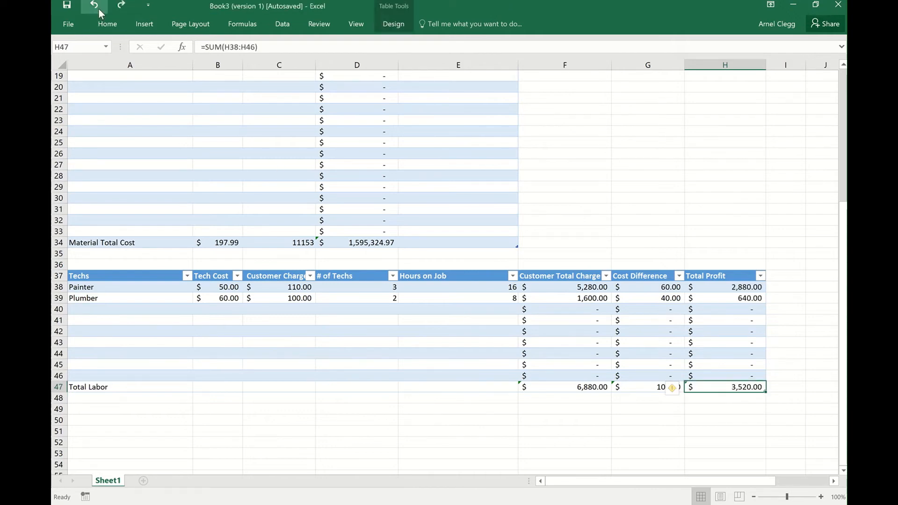
# Total the Tech Cost column in the Total Labor row by entering =SUM(B38:B46) in B47.
pyautogui.click(779, 200)
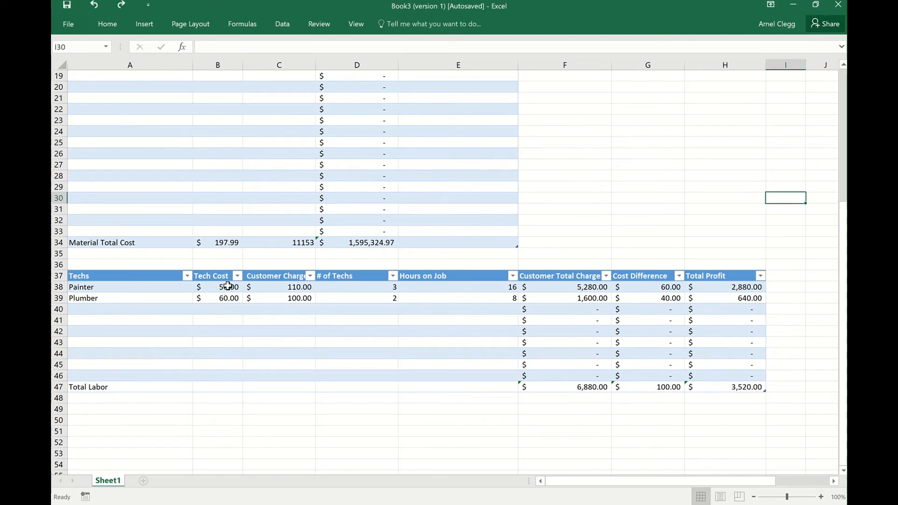
pyautogui.click(223, 389)
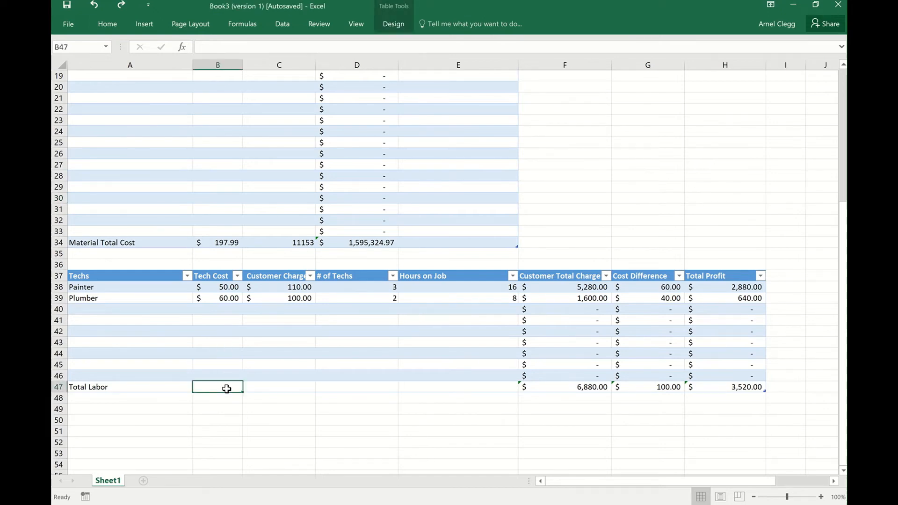
pyautogui.write('=')
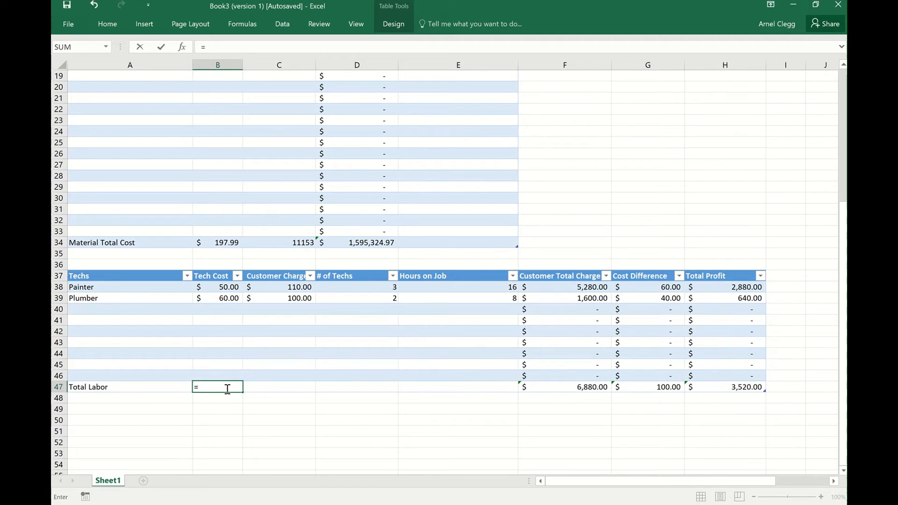
pyautogui.write('Sum')
pyautogui.write('*')
pyautogui.press('BackSpace')
pyautogui.write('(')
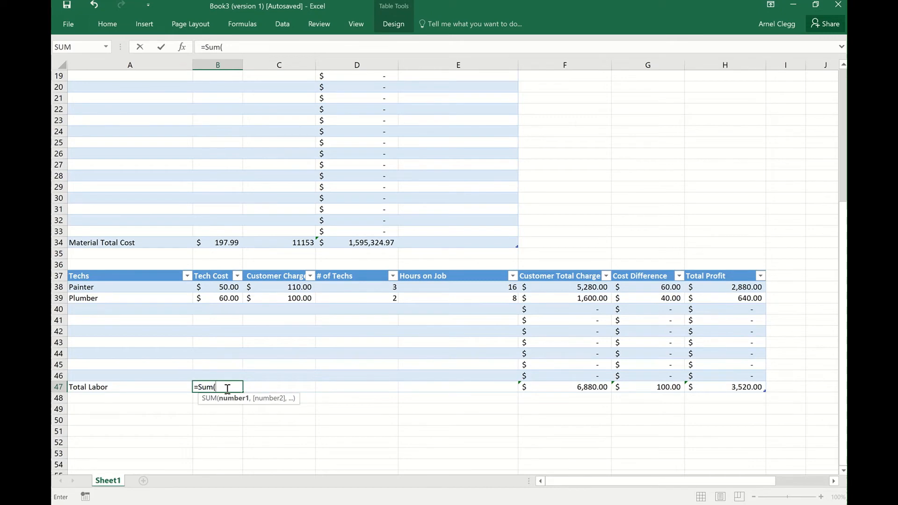
pyautogui.moveTo(230, 287); pyautogui.dragTo(231, 377)
pyautogui.write(')')
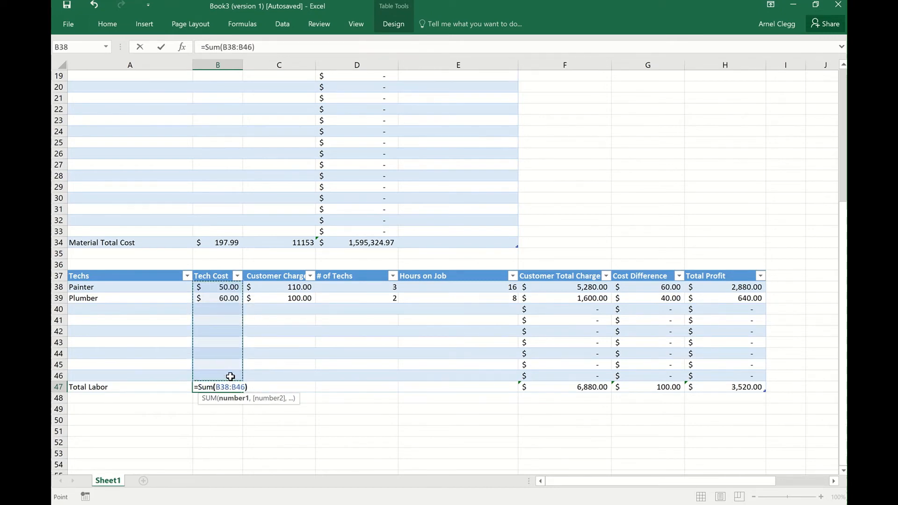
pyautogui.press('Return')
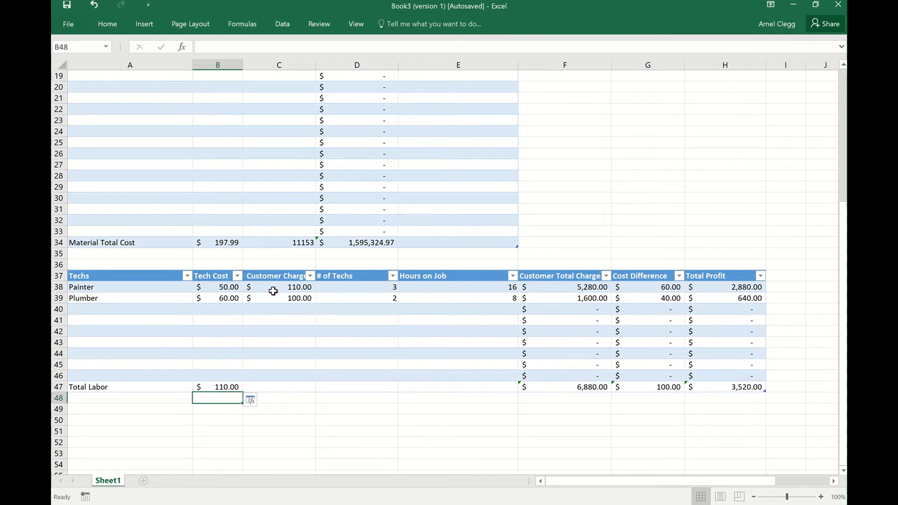
# Total the Customer Charge column in the Total Labor row by entering =SUM(C38:C46) in C47.
pyautogui.click(287, 387)
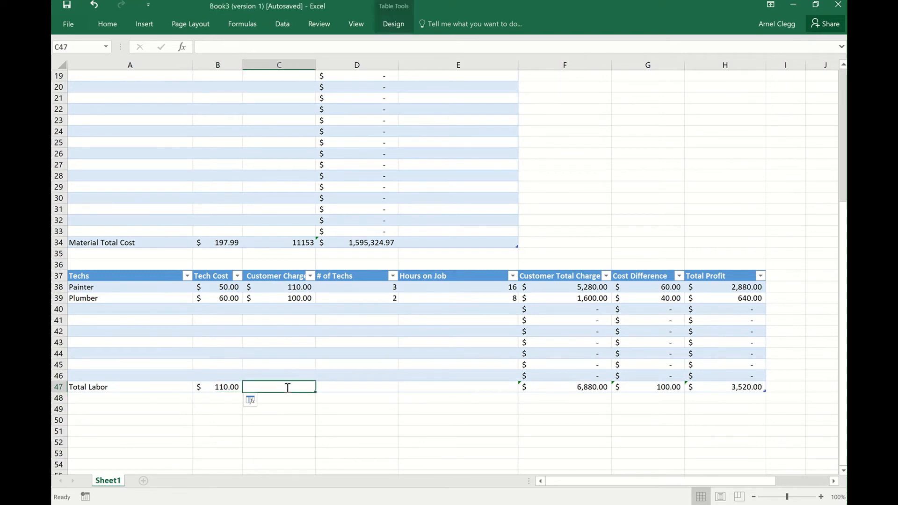
pyautogui.write('Sum')
pyautogui.press('BackSpace')
pyautogui.press('BackSpace')
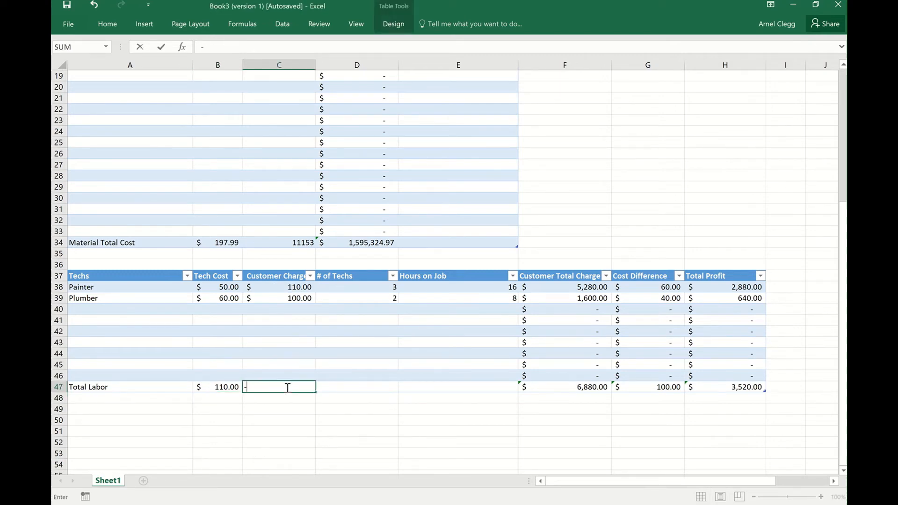
pyautogui.write('=Sumer')
pyautogui.press('BackSpace')
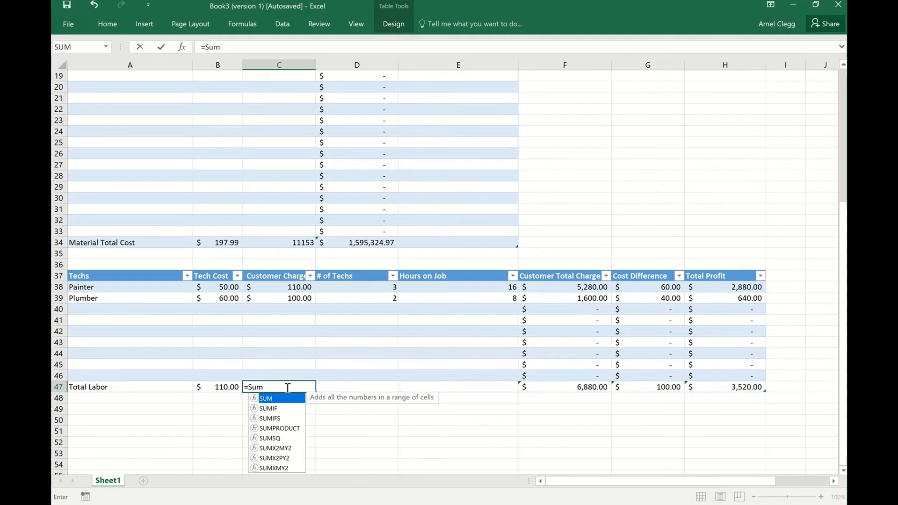
pyautogui.write('(')
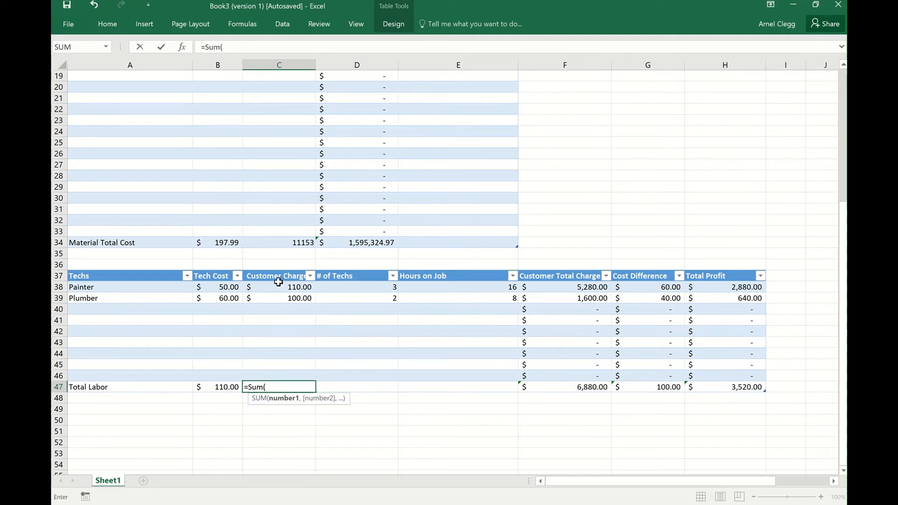
pyautogui.moveTo(279, 282); pyautogui.dragTo(281, 374)
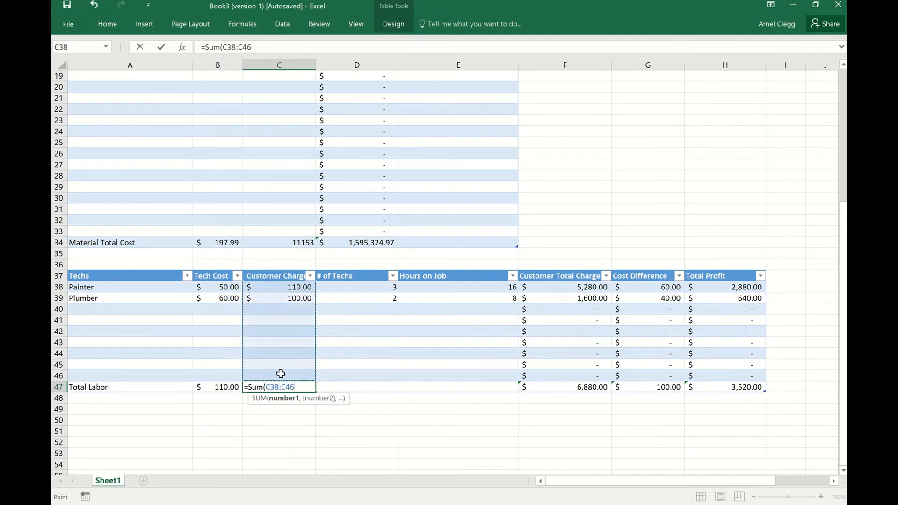
pyautogui.press('Return')
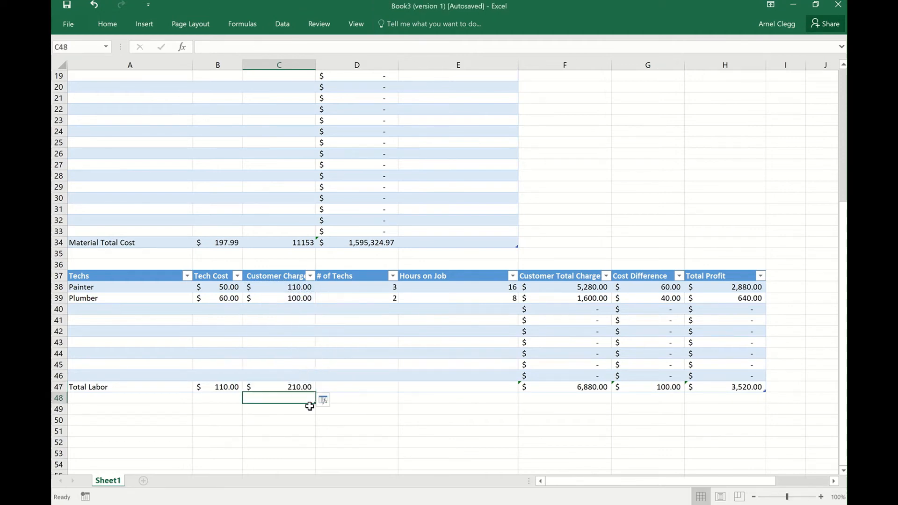
# Total the # of Techs column in the Total Labor row by entering =SUM(D38:D46) in D47.
pyautogui.click(374, 391)
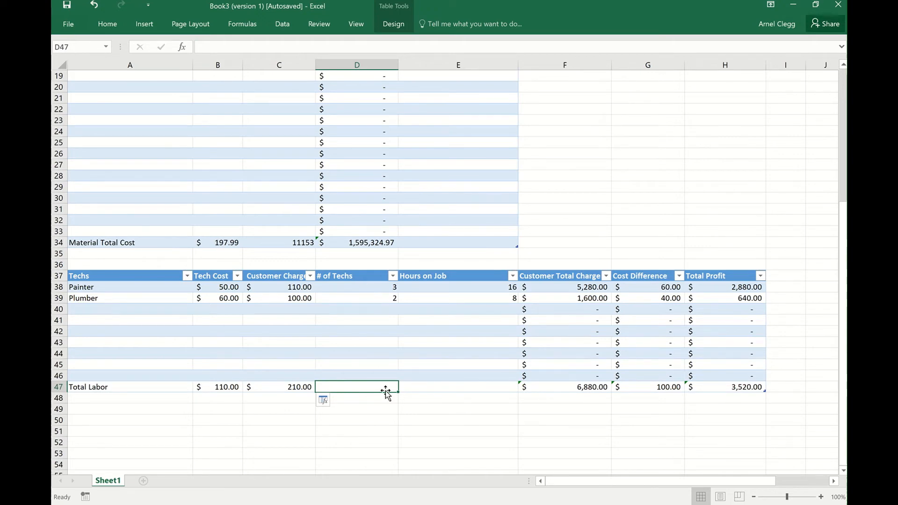
pyautogui.write('=')
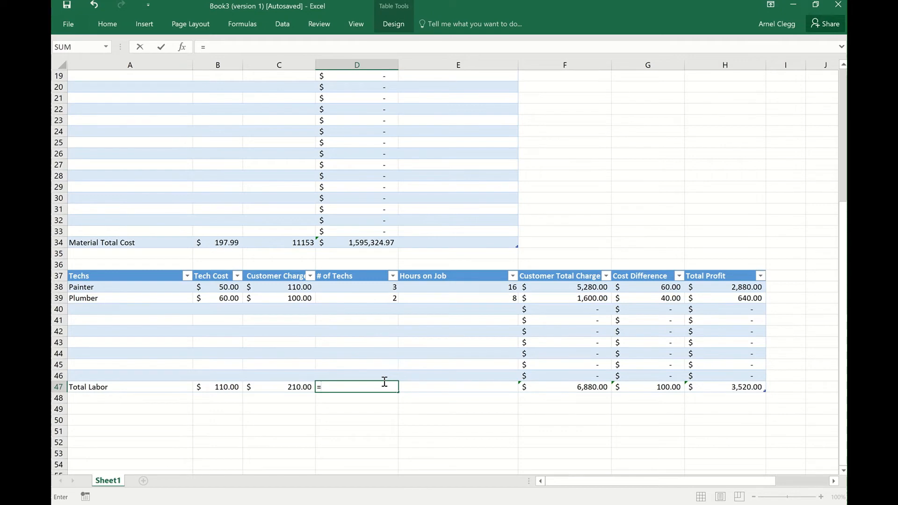
pyautogui.write('Sum')
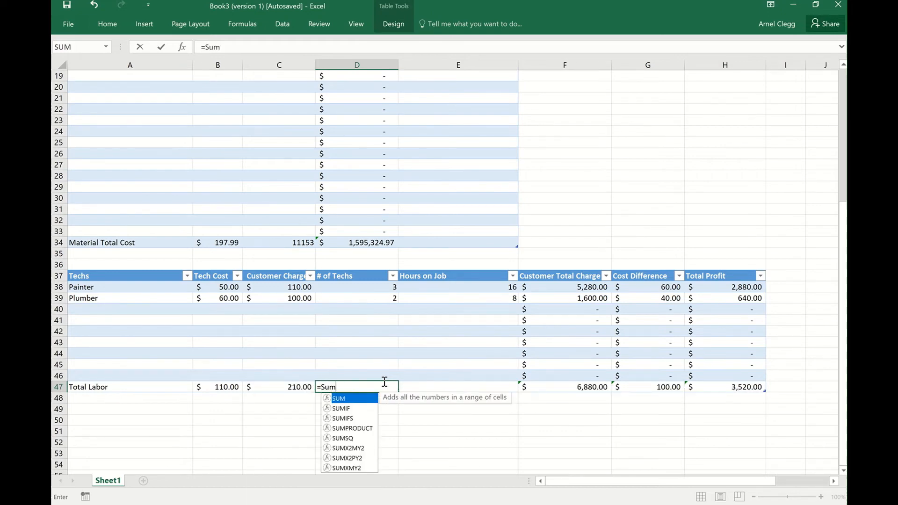
pyautogui.write('(')
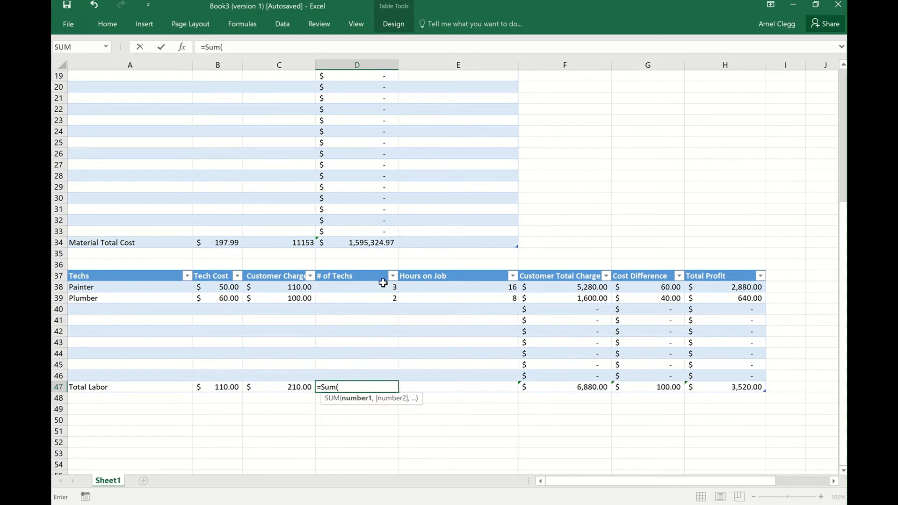
pyautogui.moveTo(383, 283); pyautogui.dragTo(384, 372)
pyautogui.write(')')
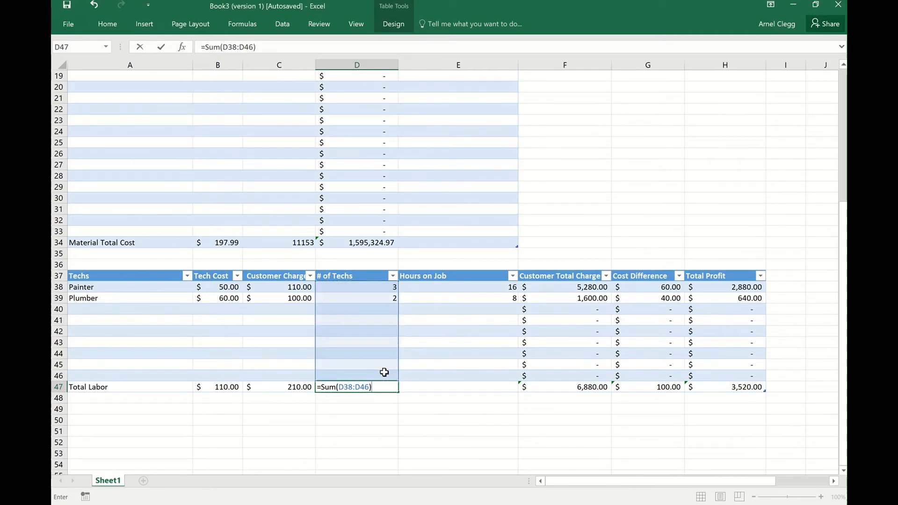
pyautogui.press('Return')
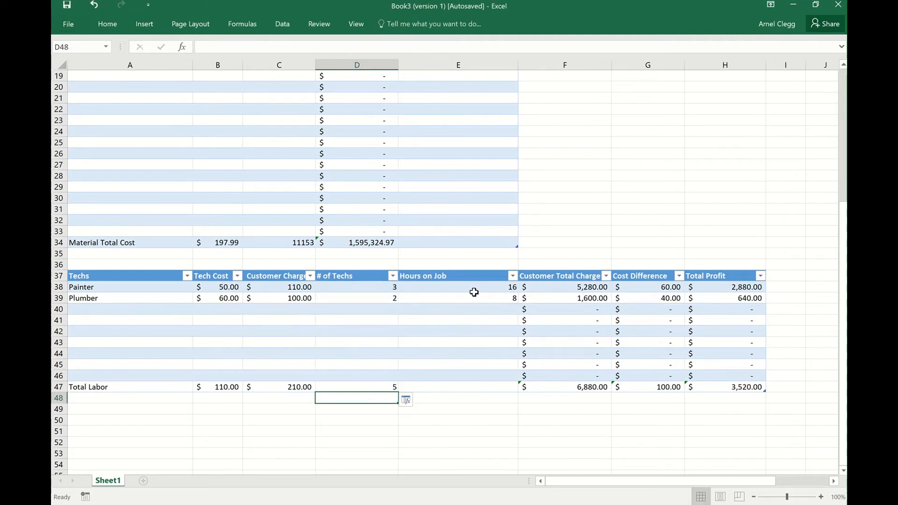
# Total the Hours on Job column in the Total Labor row by entering =SUM(E38:E46) in E47.
pyautogui.click(474, 390)
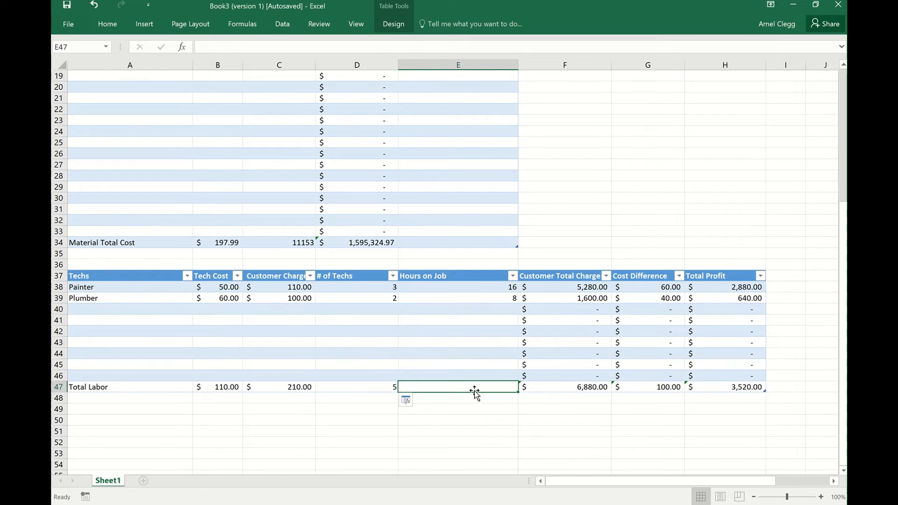
pyautogui.write('=Su')
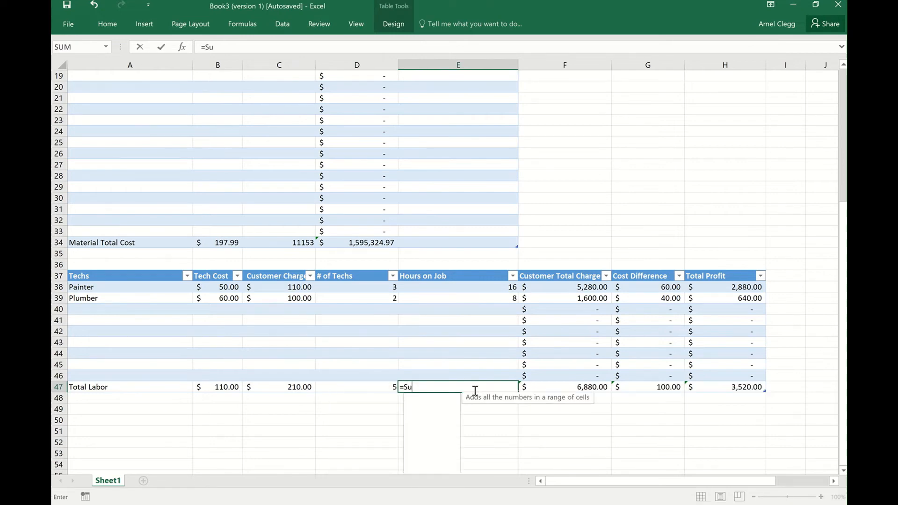
pyautogui.write('m(')
pyautogui.scroll(-1, 475, 390)
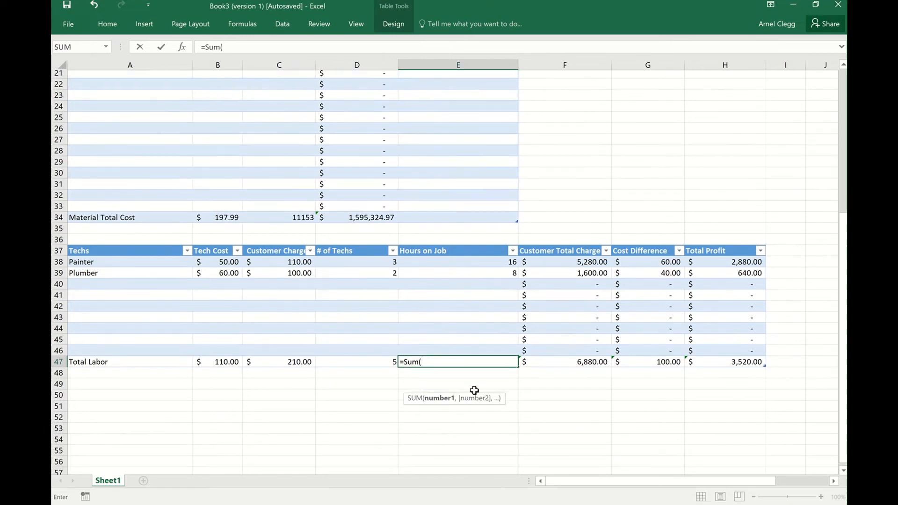
pyautogui.click(440, 253)
pyautogui.moveTo(441, 253); pyautogui.dragTo(468, 338)
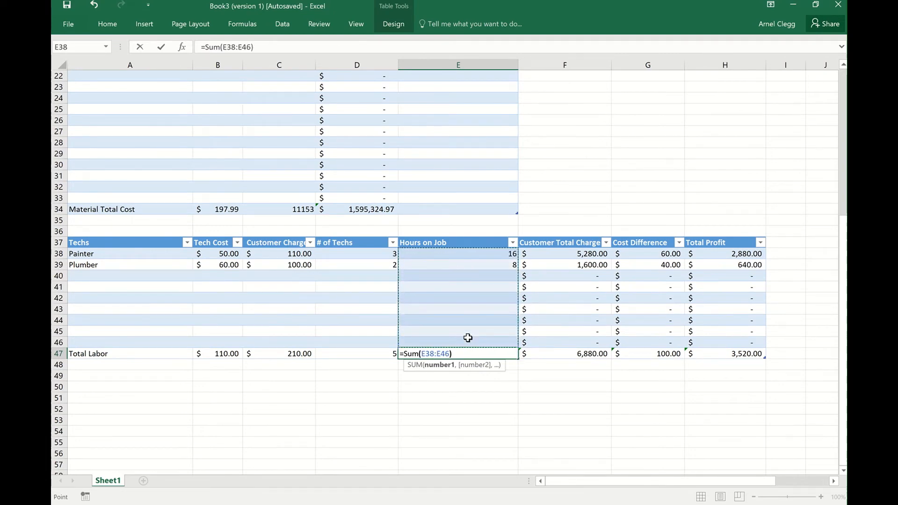
pyautogui.write(')')
pyautogui.press('Return')
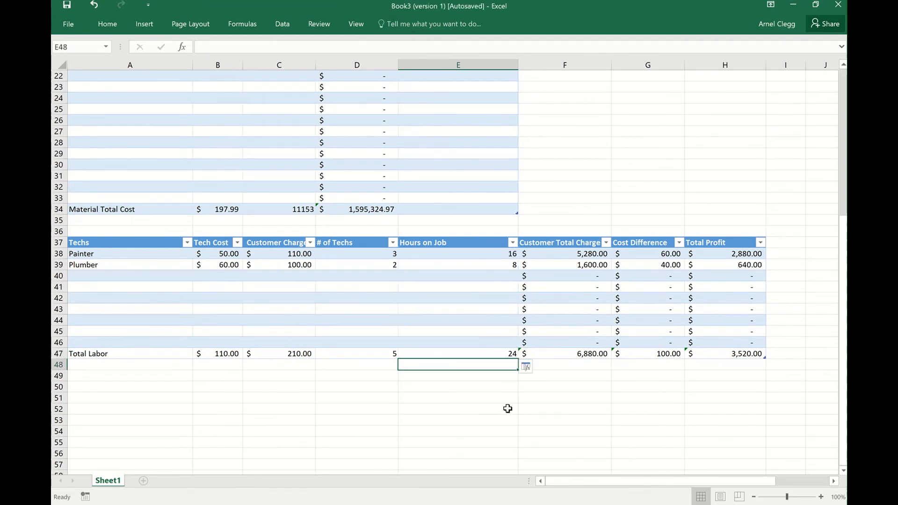
# Add a Carpenter entry in row 40 of the techs table with a Tech Cost of 65 and a Customer Charge of 120.
pyautogui.scroll(3, 623, 444)
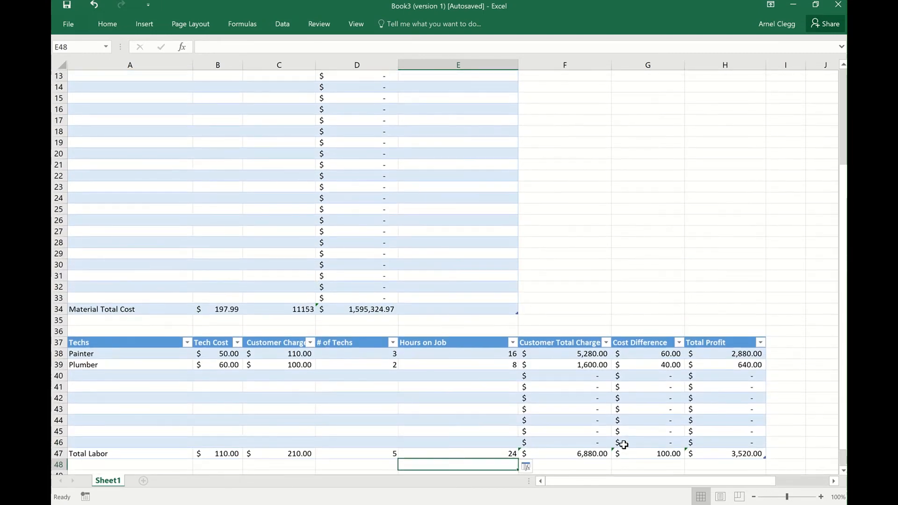
pyautogui.click(799, 166)
pyautogui.scroll(-2, 796, 244)
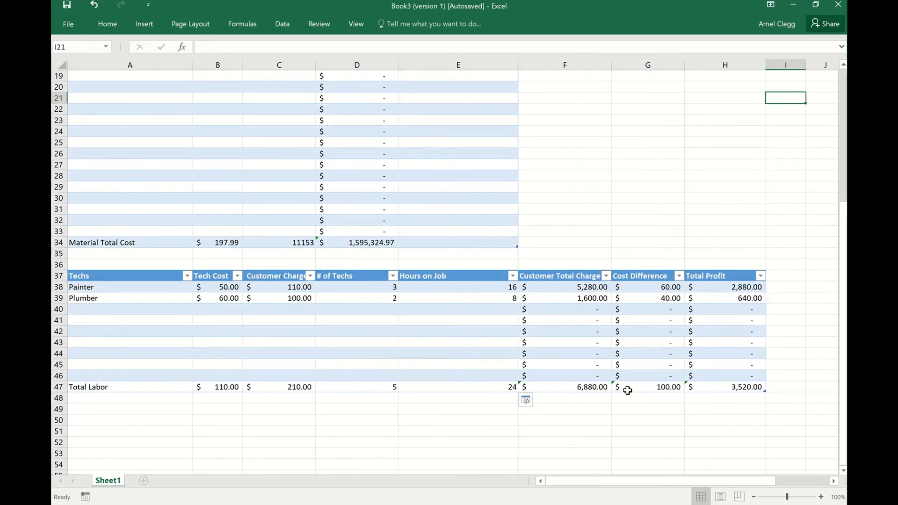
pyautogui.scroll(-1, 628, 391)
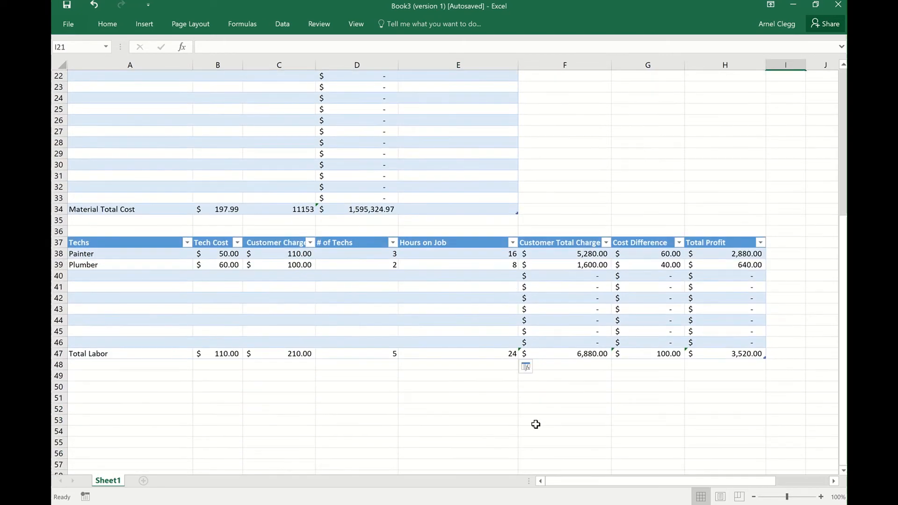
pyautogui.click(163, 278)
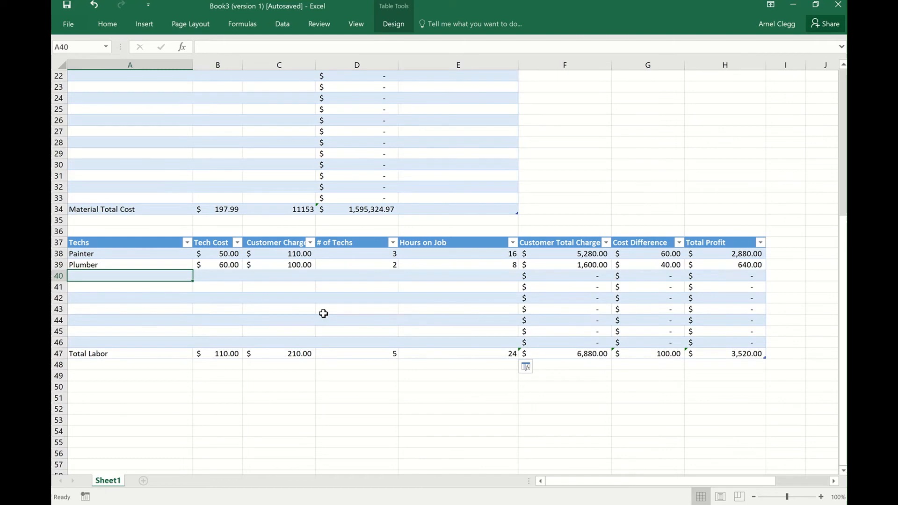
pyautogui.write('Carp')
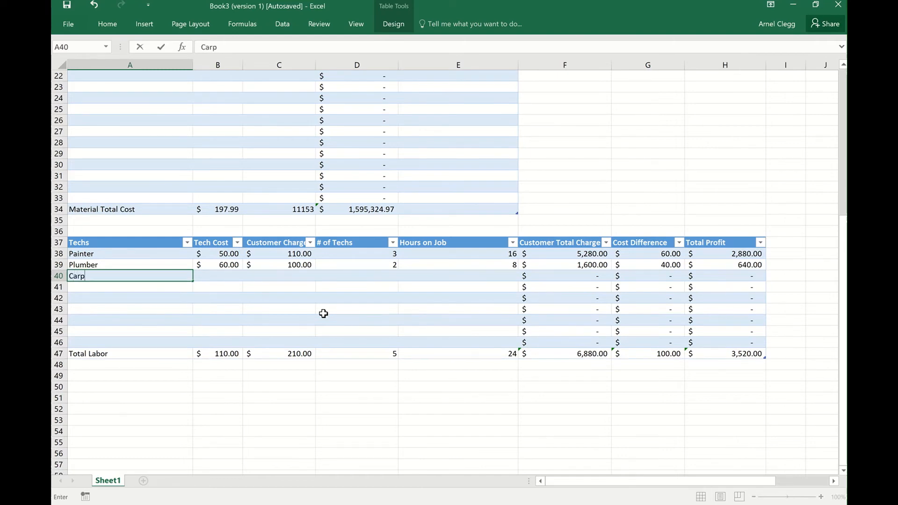
pyautogui.write('enter')
pyautogui.click(231, 277)
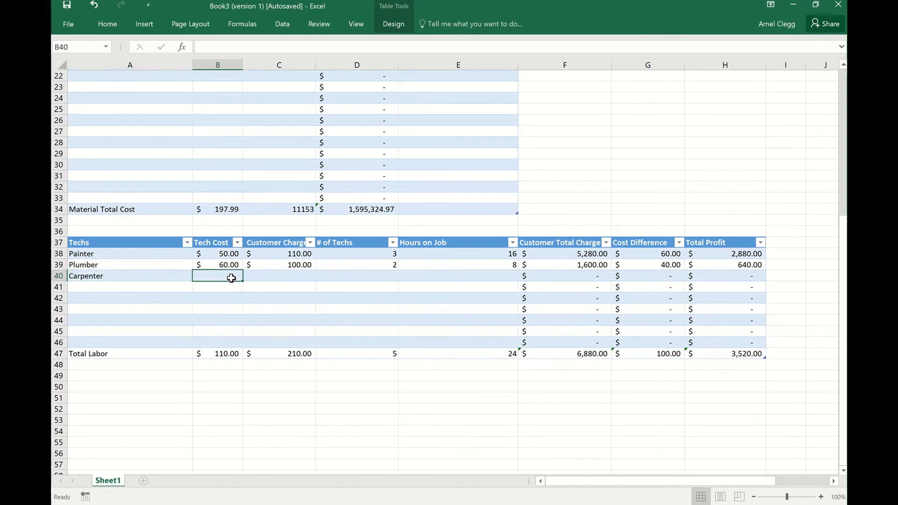
pyautogui.write('65')
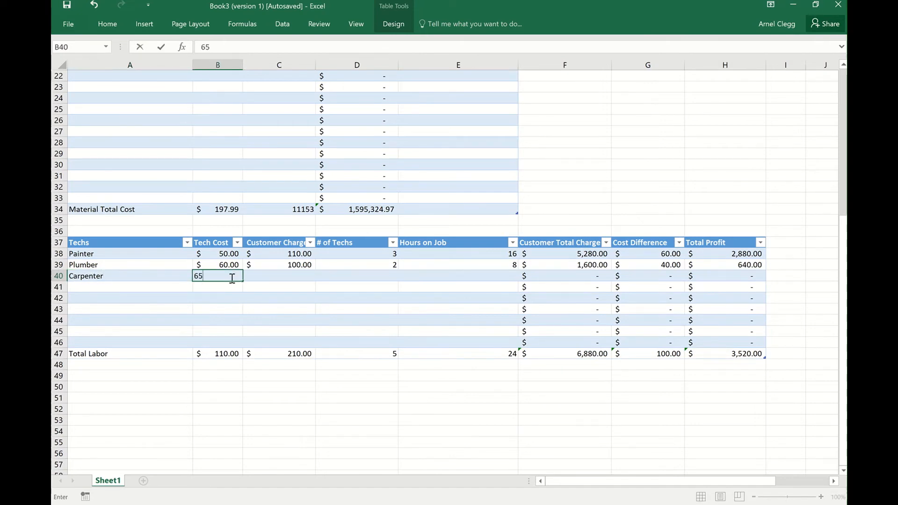
pyautogui.click(280, 278)
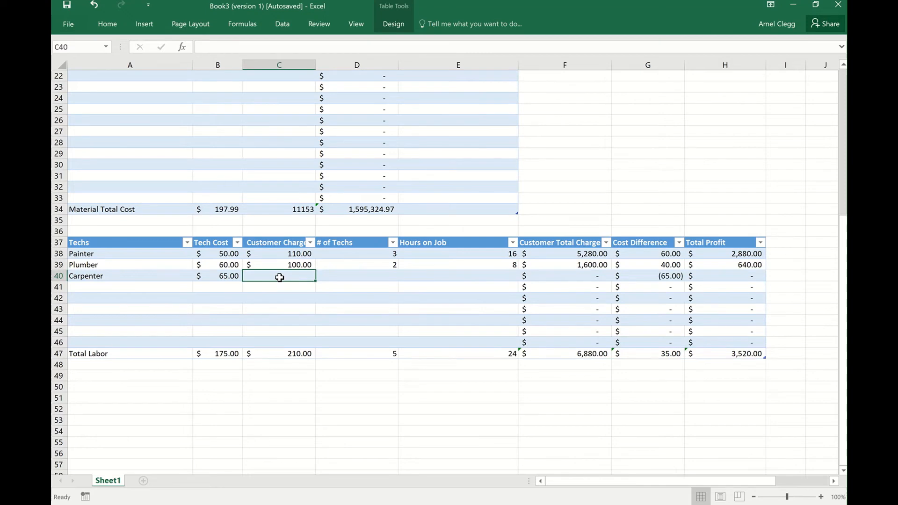
pyautogui.write('120')
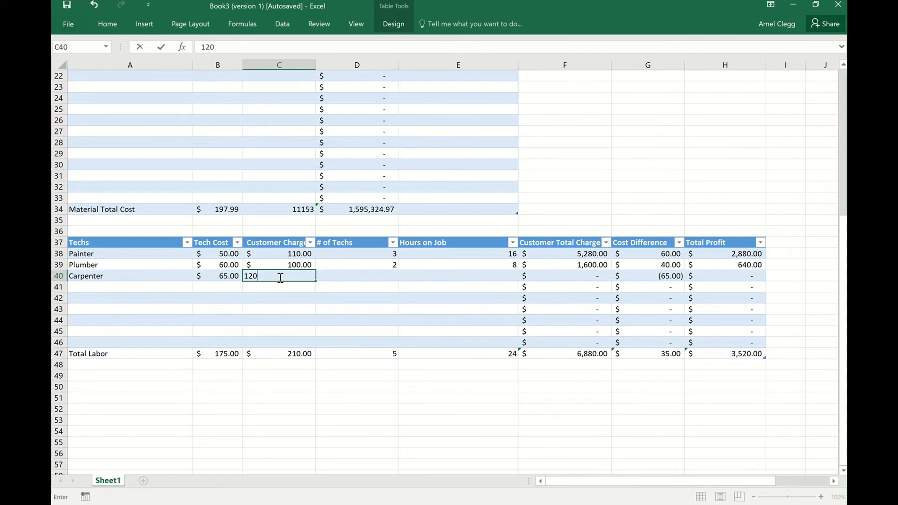
# Set the Carpenter row's # of Techs to 2 and its Hours on Job to 8.
pyautogui.click(376, 276)
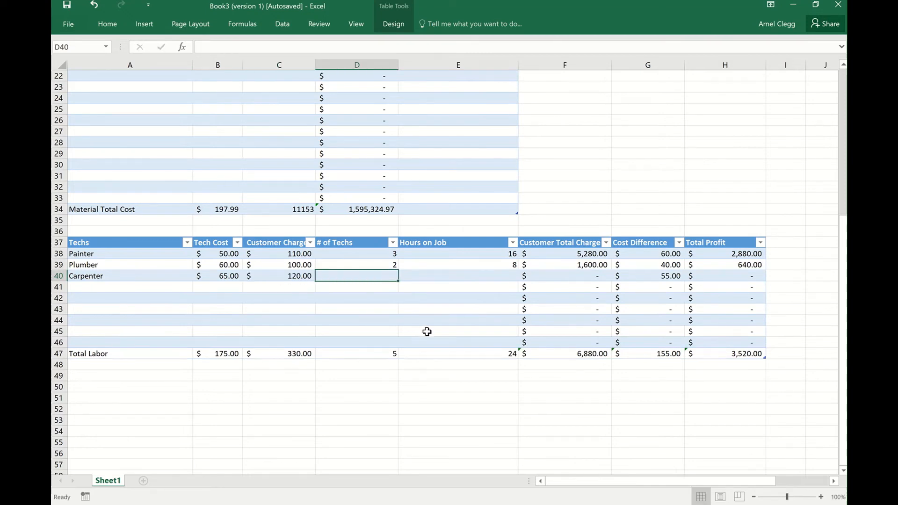
pyautogui.write('2')
pyautogui.click(490, 275)
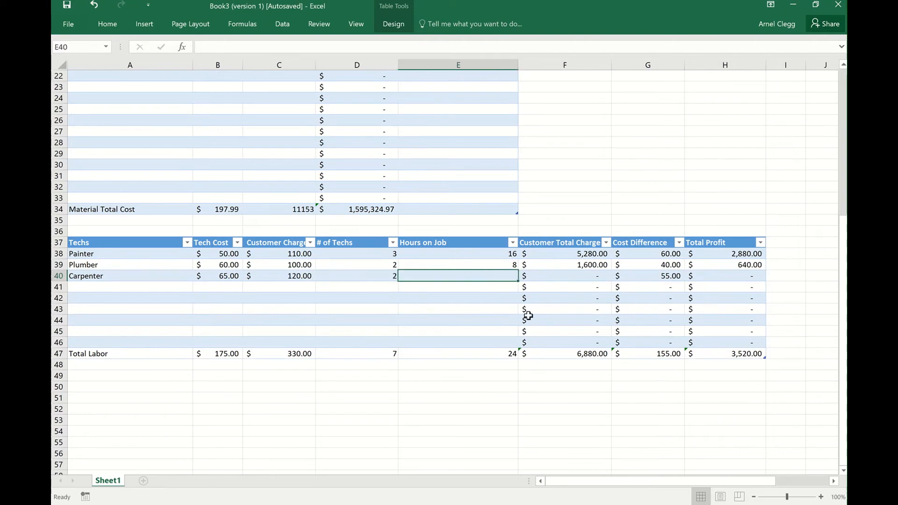
pyautogui.write('8')
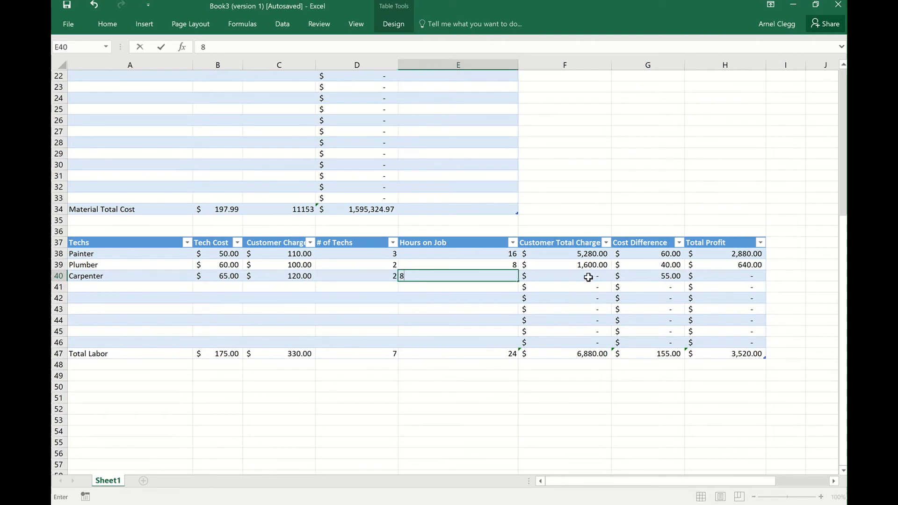
# Commit the Carpenter row's Hours on Job entry and review the results in the techs and materials tables.
pyautogui.press('Return')
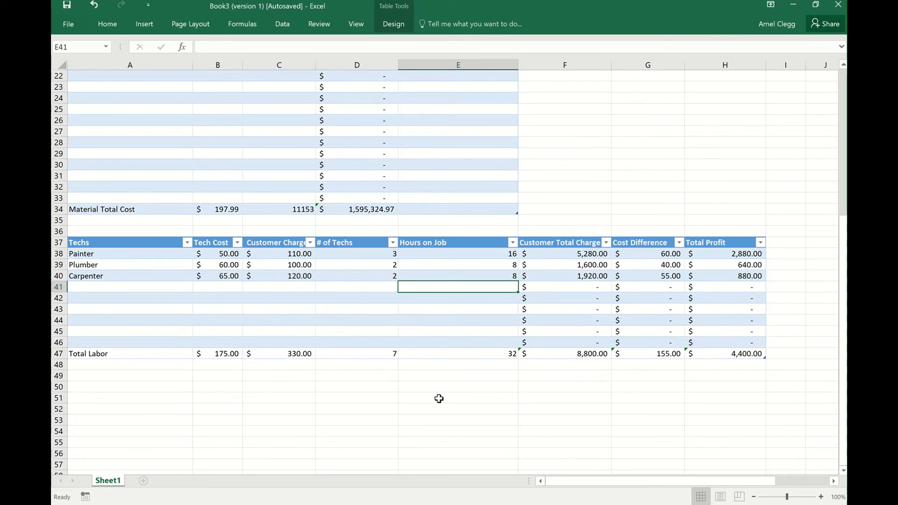
pyautogui.scroll(5, 438, 398)
pyautogui.scroll(-3, 683, 310)
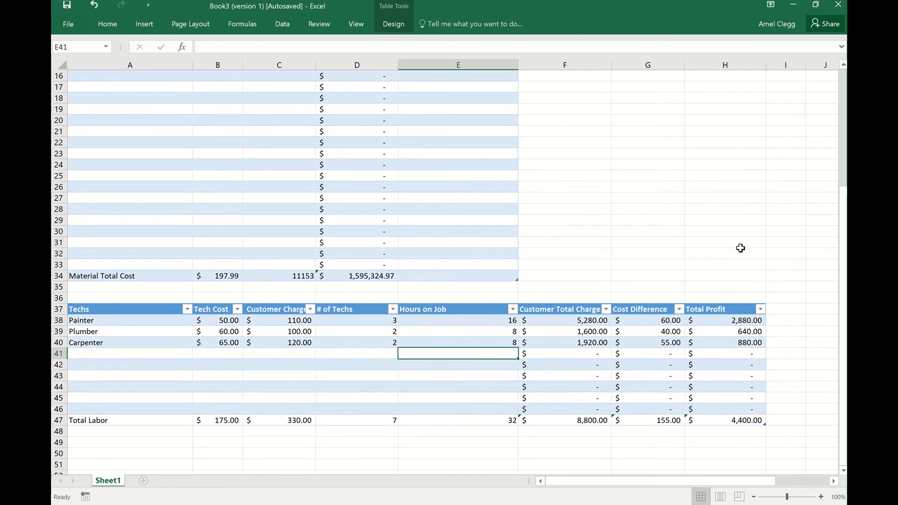
pyautogui.scroll(3, 741, 248)
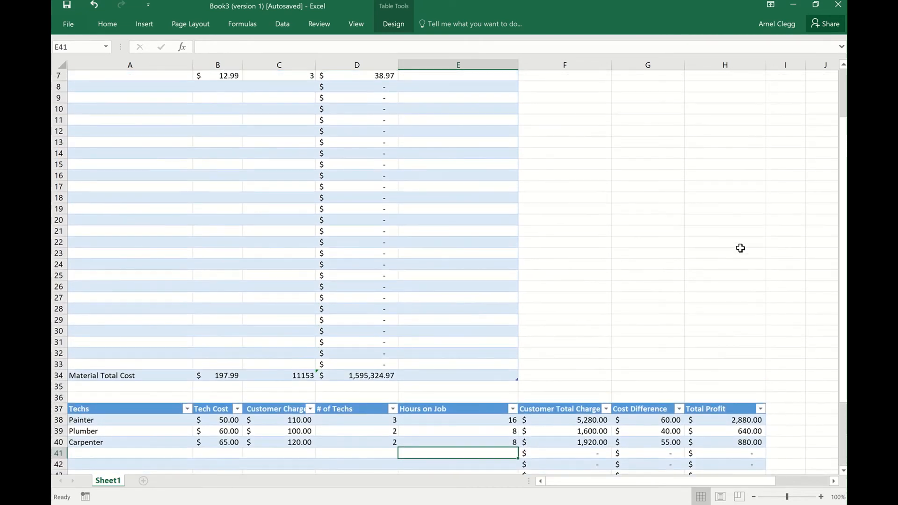
pyautogui.scroll(1, 741, 248)
pyautogui.scroll(1, 740, 248)
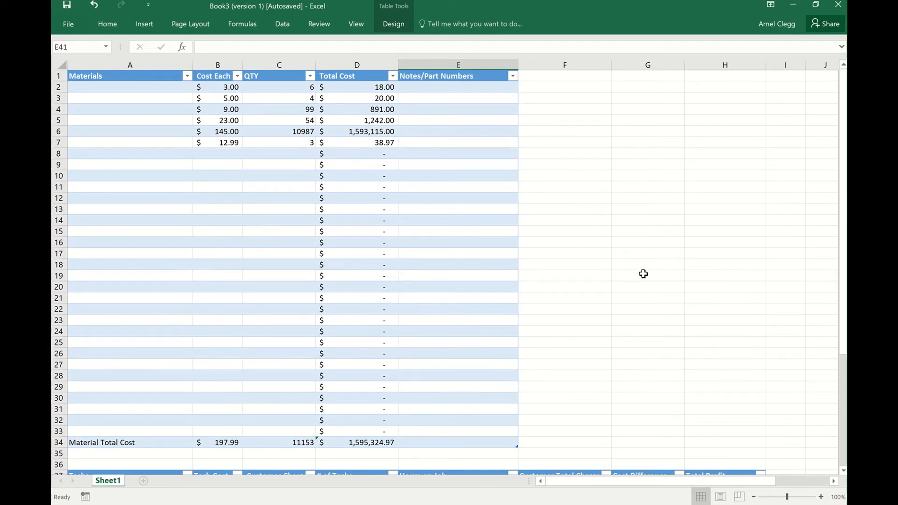
pyautogui.scroll(-2, 645, 271)
pyautogui.scroll(-2, 646, 270)
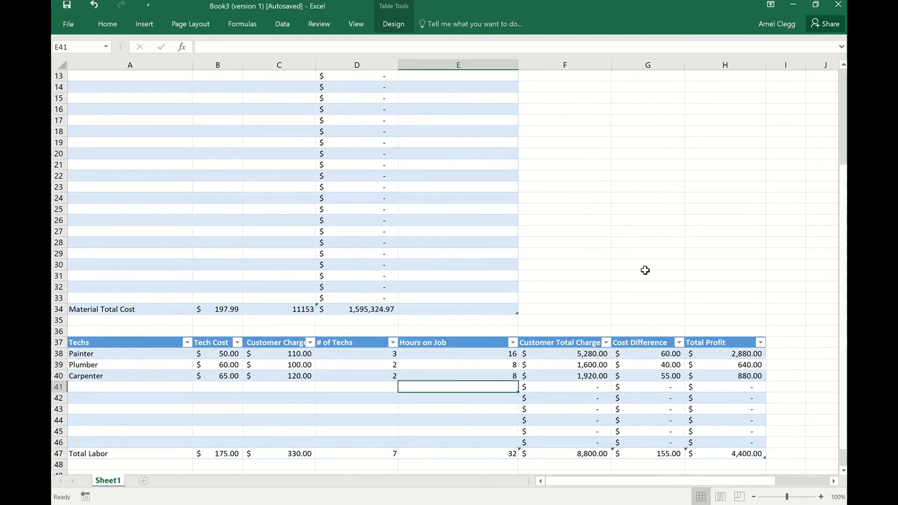
pyautogui.scroll(4, 645, 270)
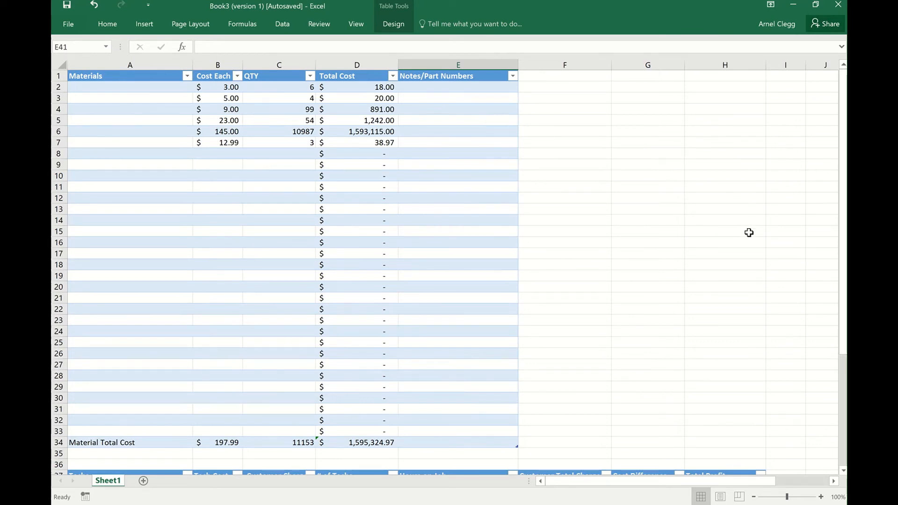
# Consult the summary table in the Quote Worksheet Example workbook and create a two-column table without existing headers over F7:G22 in Book3.
pyautogui.moveTo(461, 504)
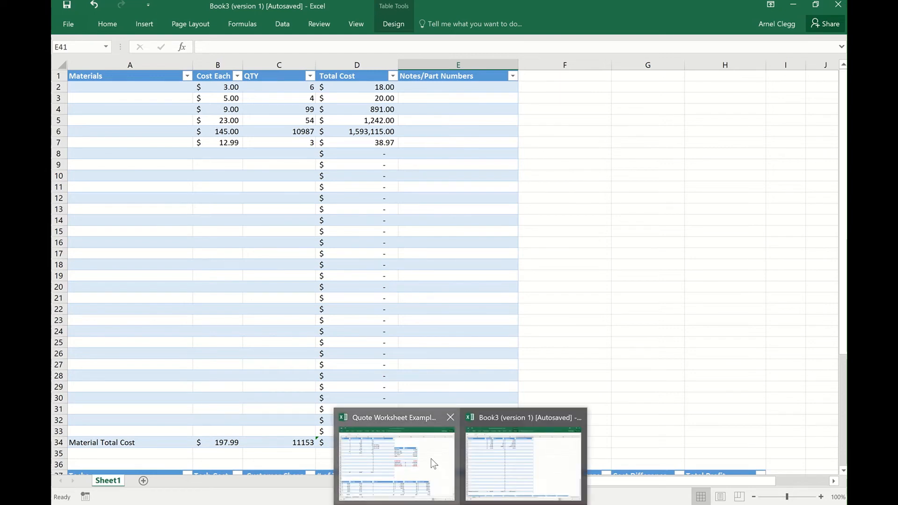
pyautogui.click(399, 449)
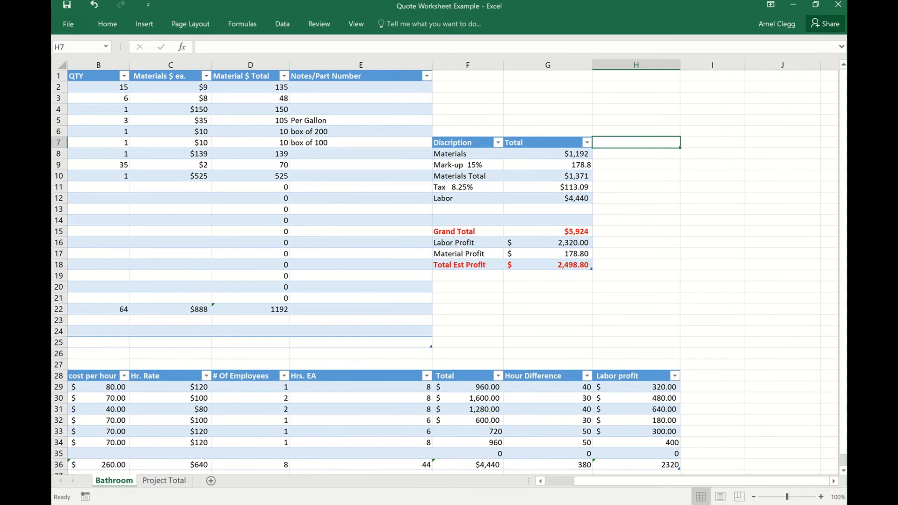
pyautogui.click(527, 407)
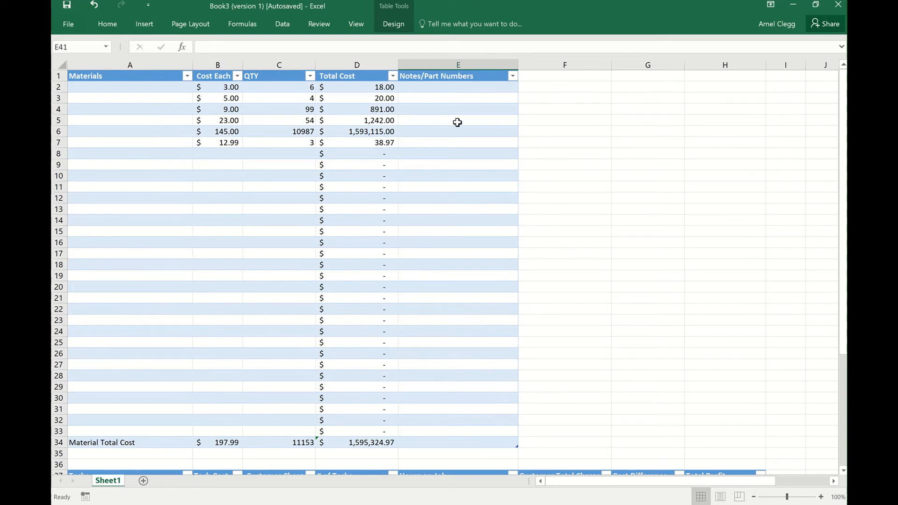
pyautogui.click(592, 141)
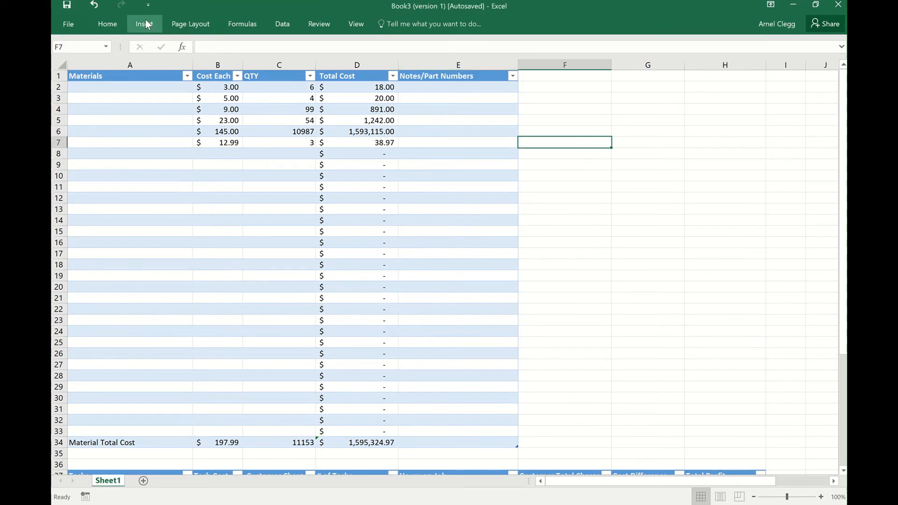
pyautogui.click(146, 20)
pyautogui.click(151, 55)
pyautogui.moveTo(605, 144); pyautogui.dragTo(647, 293)
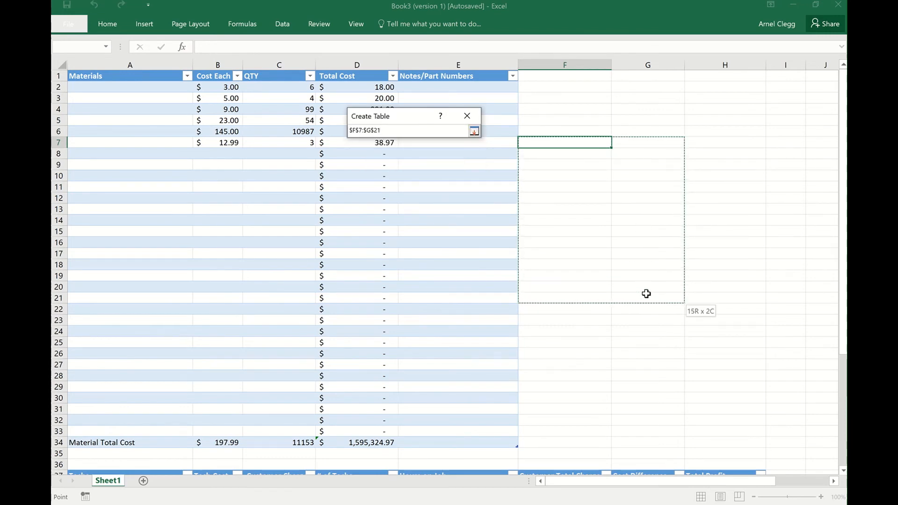
pyautogui.moveTo(646, 294); pyautogui.dragTo(646, 306)
pyautogui.click(399, 183)
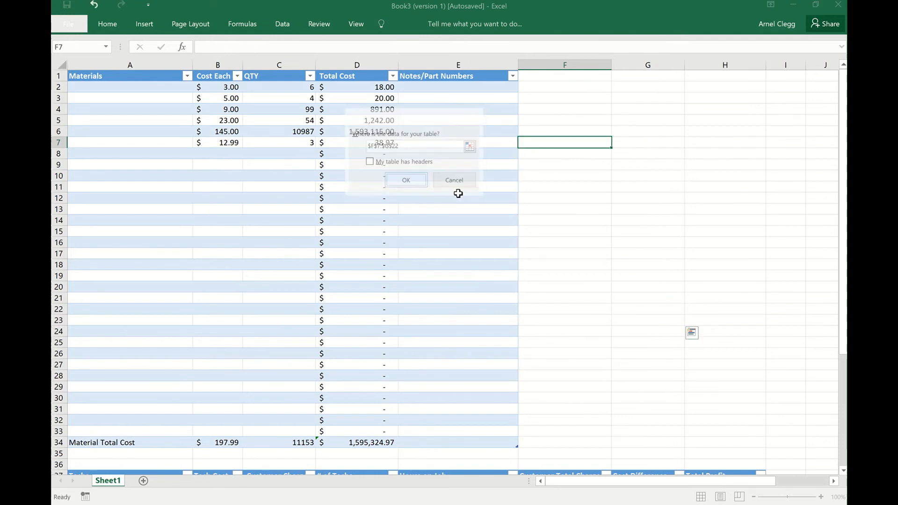
# Rename the first column header of the new summary table in F7 as Discription.
pyautogui.click(567, 143)
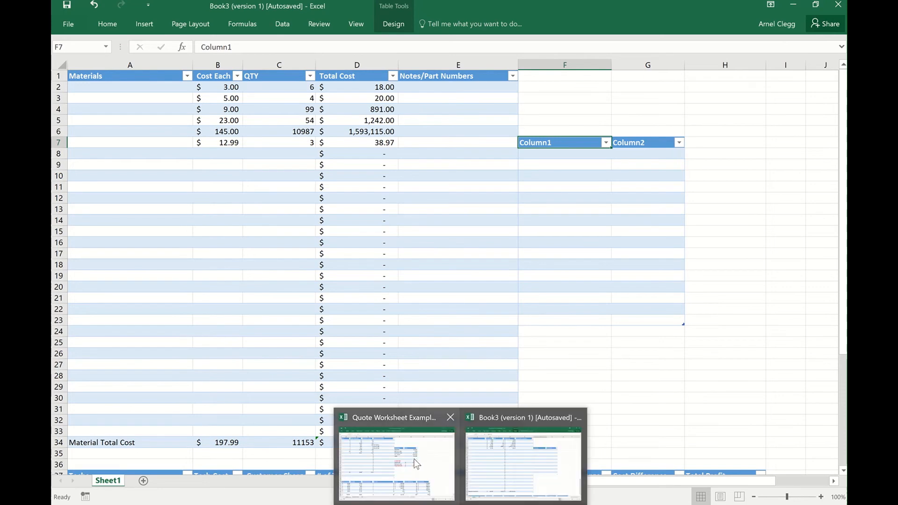
pyautogui.moveTo(414, 459)
pyautogui.click(523, 463)
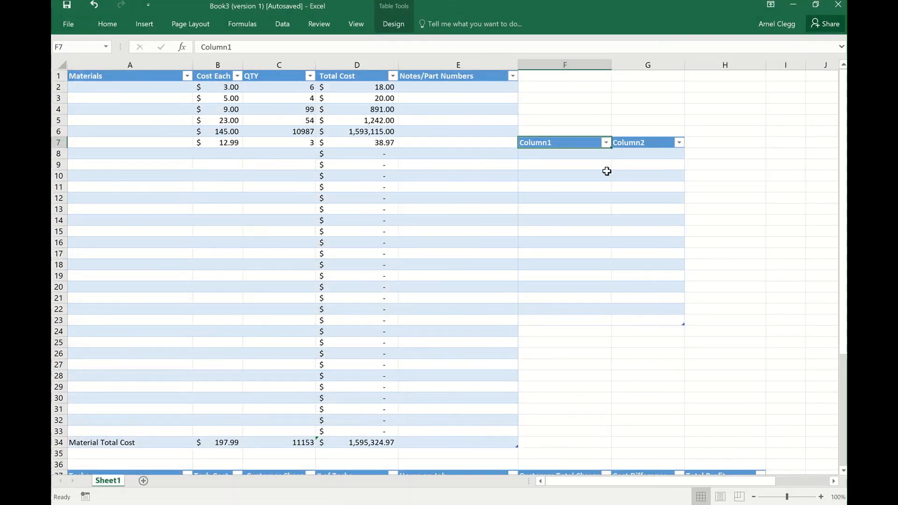
pyautogui.write('Di')
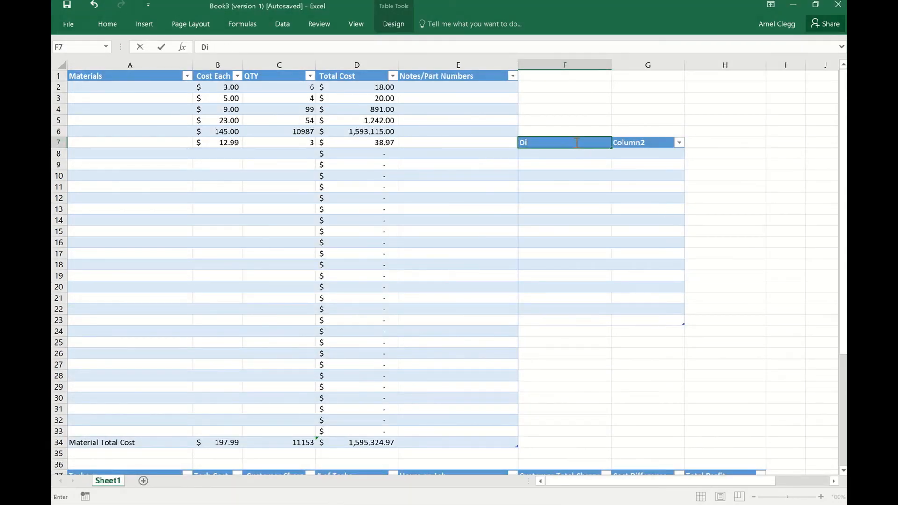
pyautogui.write('scription')
# Rename the second column header of the summary table in G7 as Amount.
pyautogui.click(663, 143)
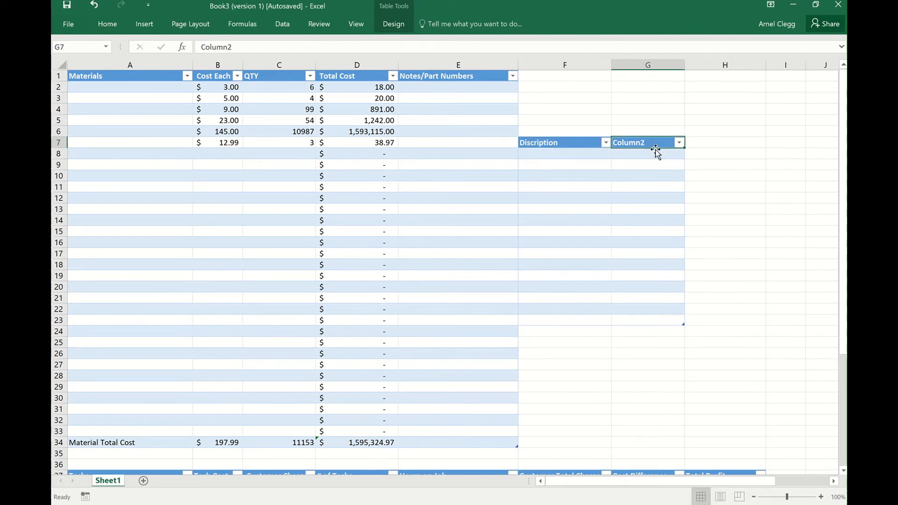
pyautogui.write('Total')
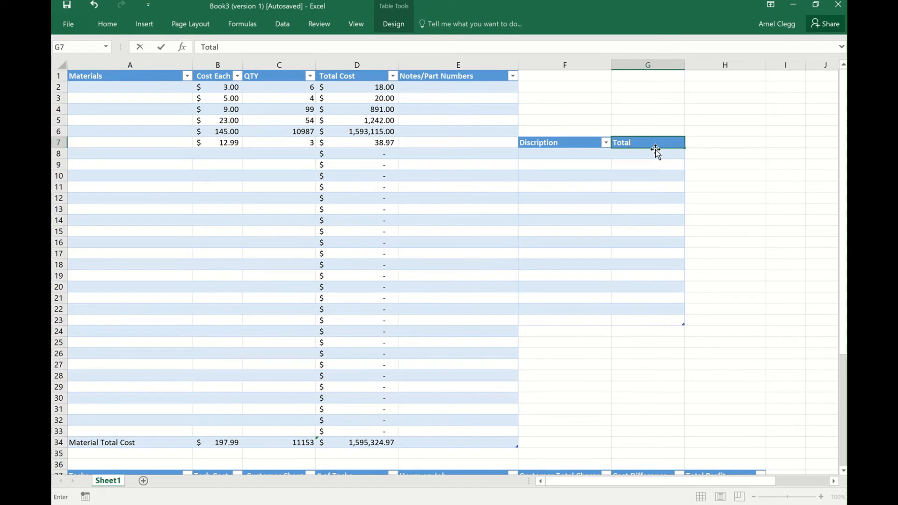
pyautogui.press('BackSpace')
pyautogui.press('BackSpace')
pyautogui.press('BackSpace')
pyautogui.write('am')
pyautogui.press('BackSpace')
pyautogui.press('BackSpace')
pyautogui.write('Amount')
# Enter the labels Materials in F8 and Materials Markup in F9 of the summary table.
pyautogui.click(579, 153)
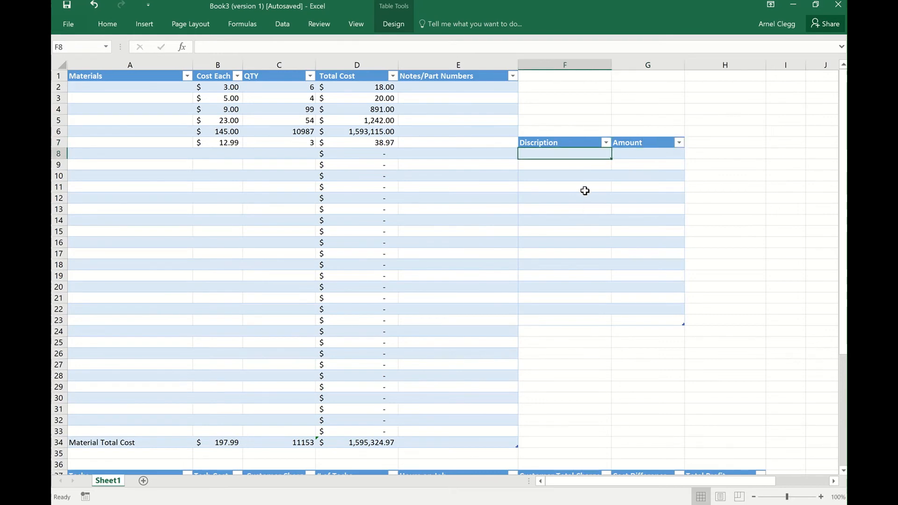
pyautogui.write('Materials')
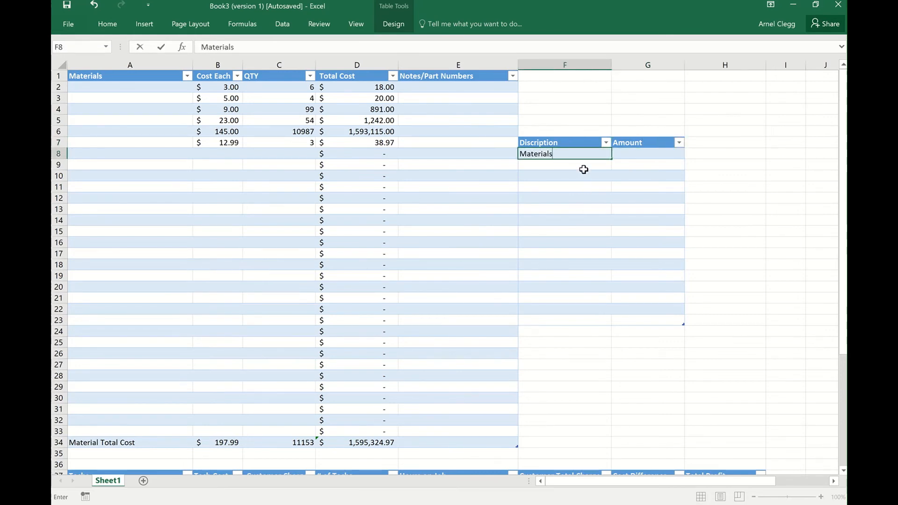
pyautogui.click(581, 167)
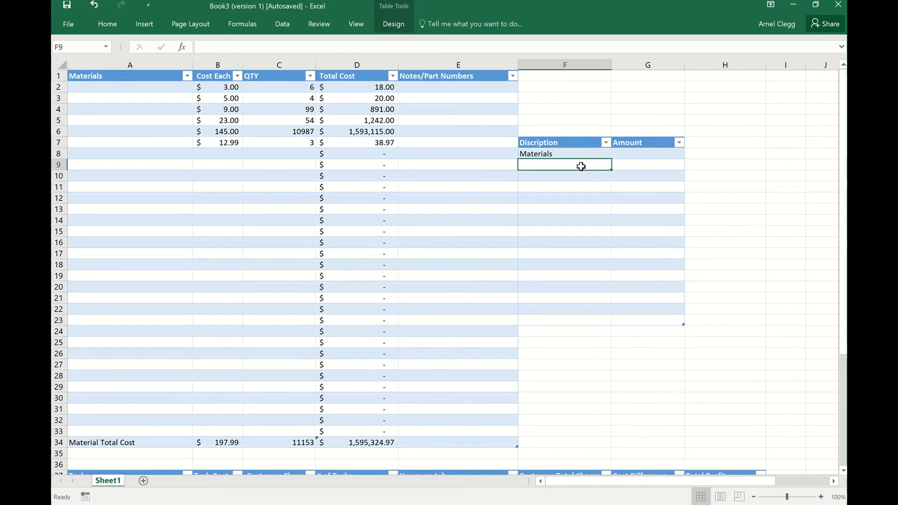
pyautogui.write('Mati')
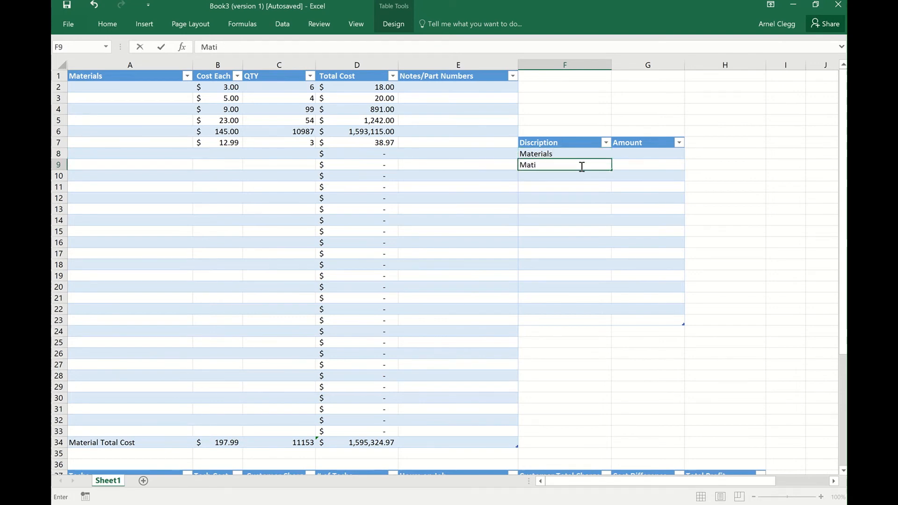
pyautogui.press('BackSpace')
pyautogui.write('erials Markup')
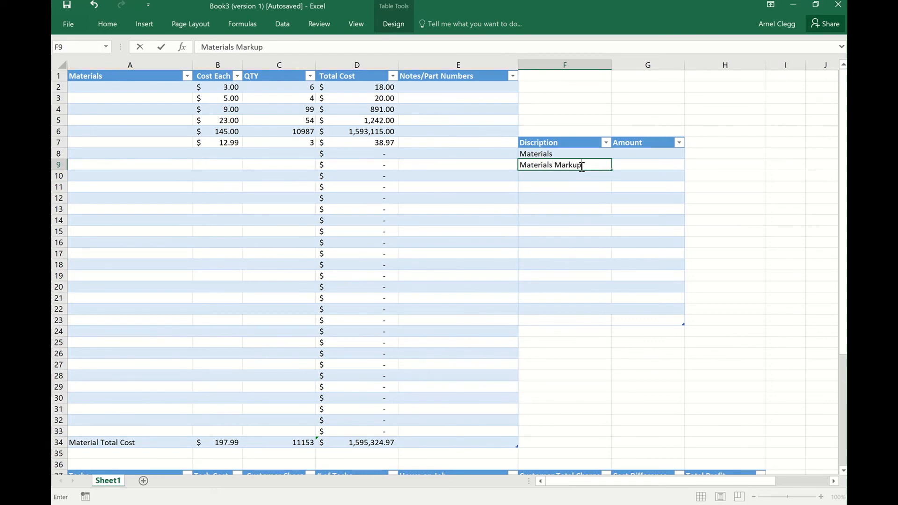
# Add the labels Materials Total in F10 and Tax in F11 of the summary table.
pyautogui.click(581, 175)
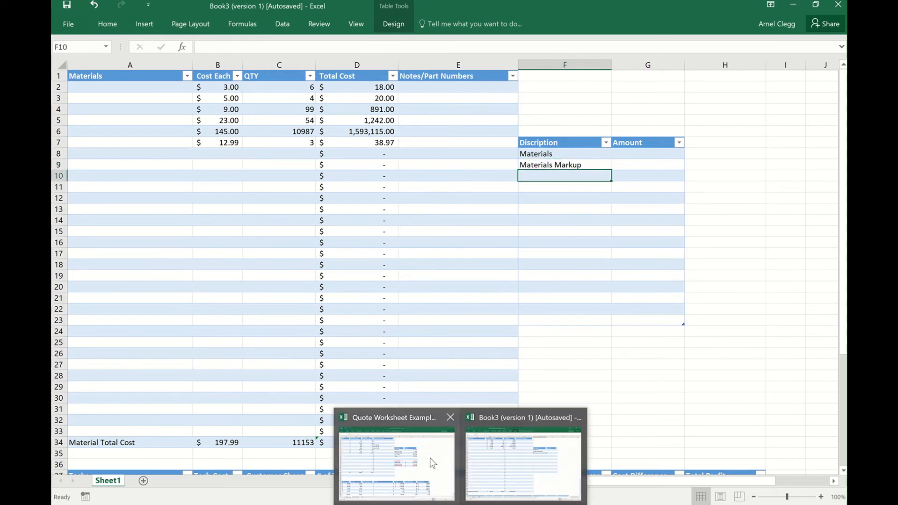
pyautogui.moveTo(430, 458)
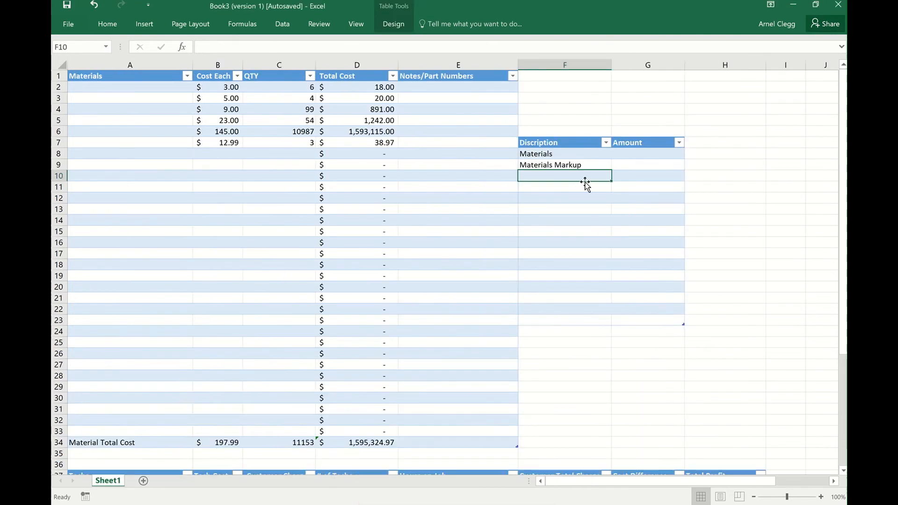
pyautogui.write('Materi')
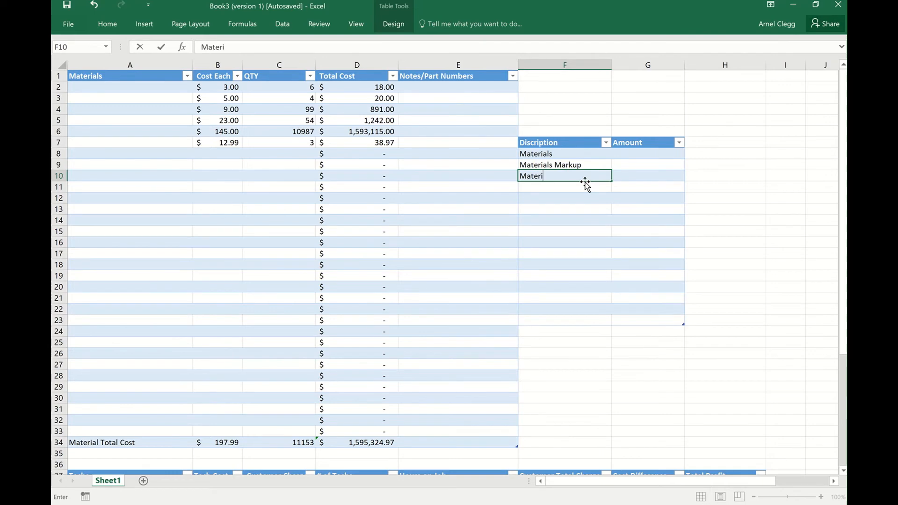
pyautogui.write('als Total')
pyautogui.press('Return')
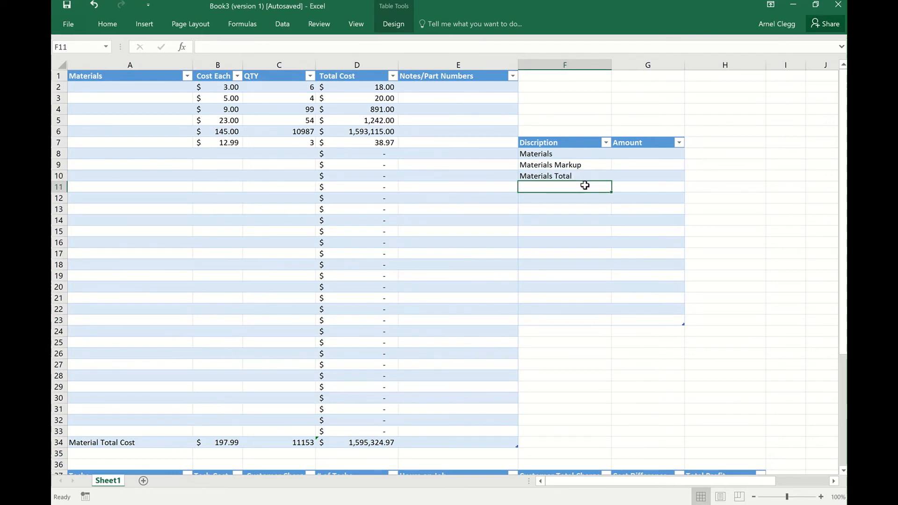
pyautogui.write('Tax')
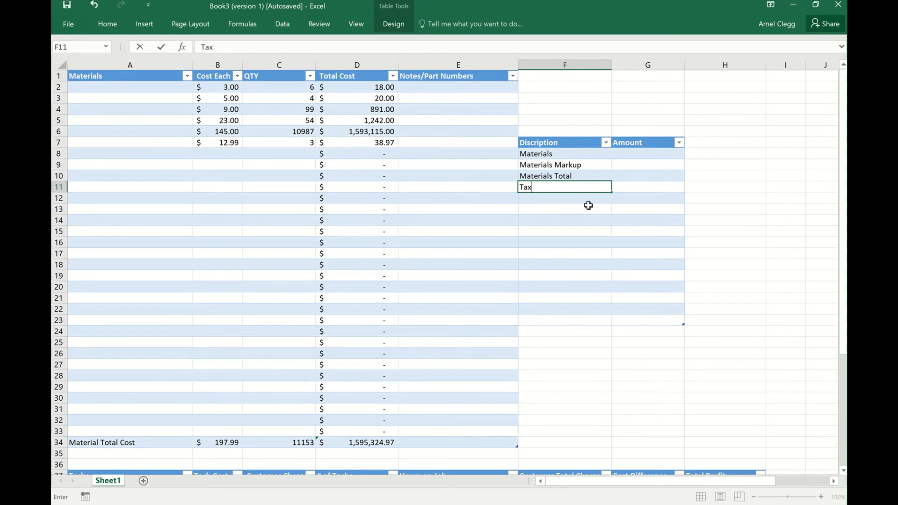
pyautogui.click(583, 208)
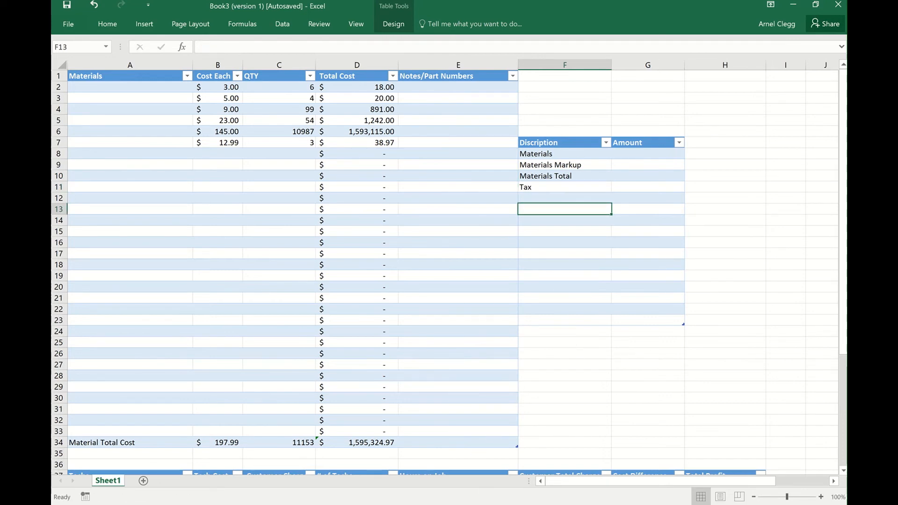
# Following the Quote Worksheet Example layout, add the labels Labor in F12 and Grand Total in F15 of the summary table.
pyautogui.click(405, 463)
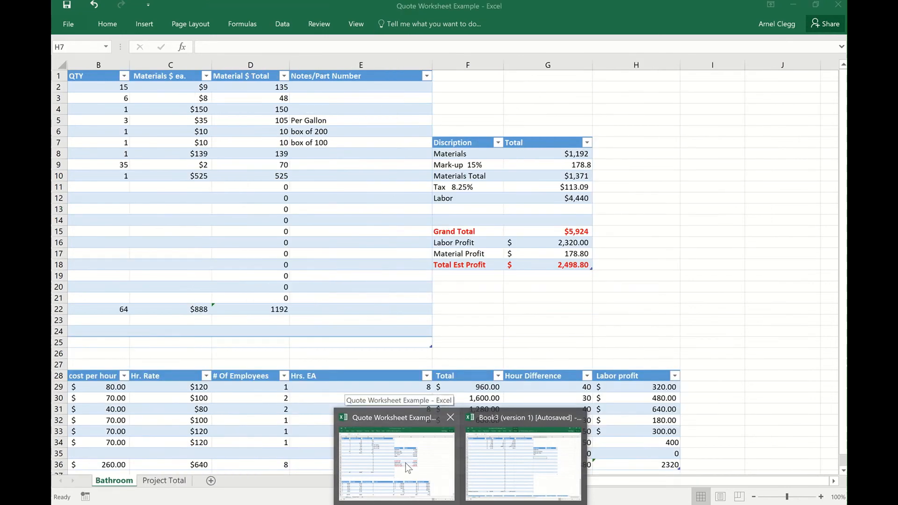
pyautogui.click(523, 463)
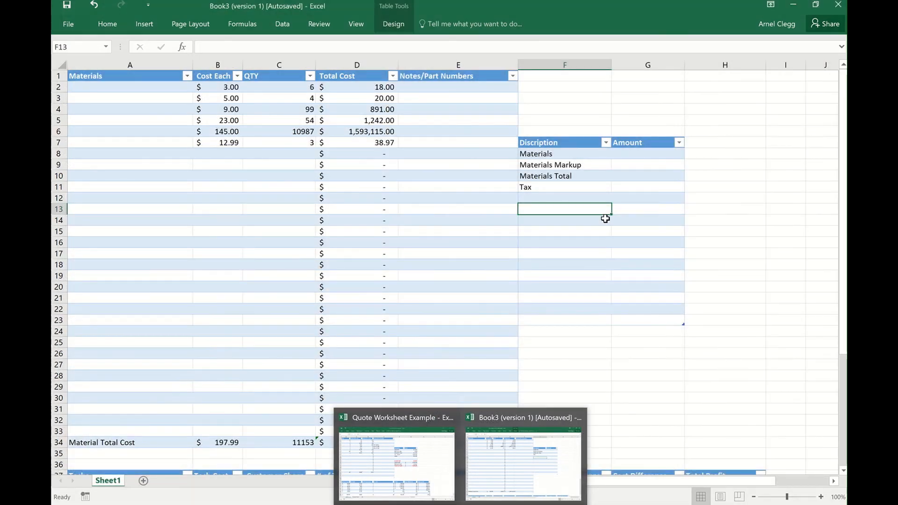
pyautogui.click(563, 198)
pyautogui.write('Labor')
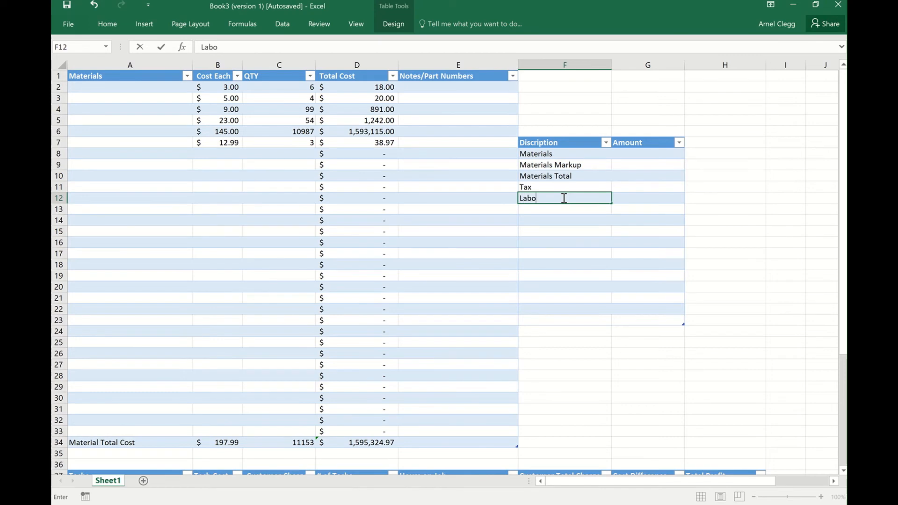
pyautogui.click(571, 231)
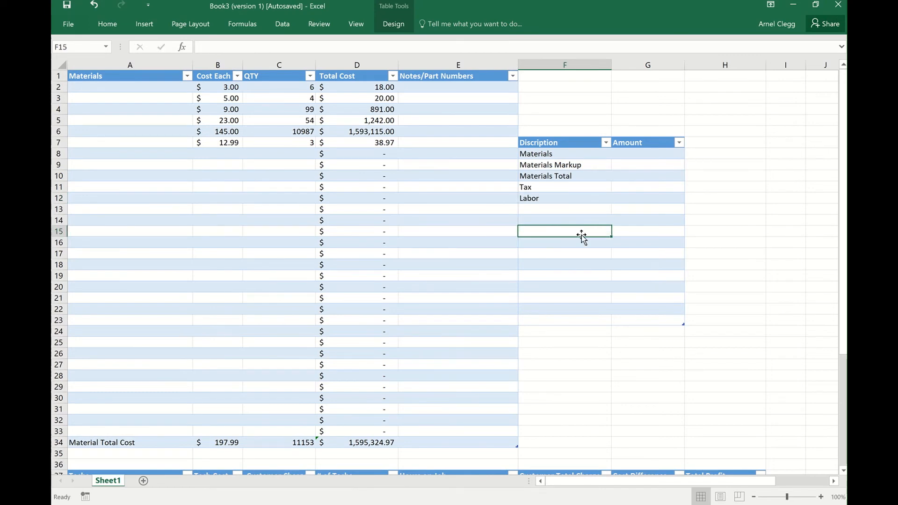
pyautogui.write('Grand')
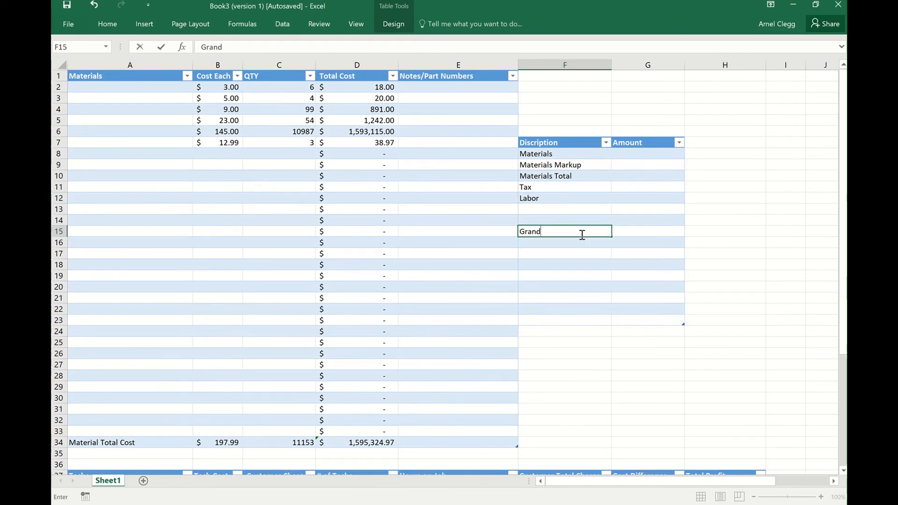
pyautogui.write(' Total')
pyautogui.press('Return')
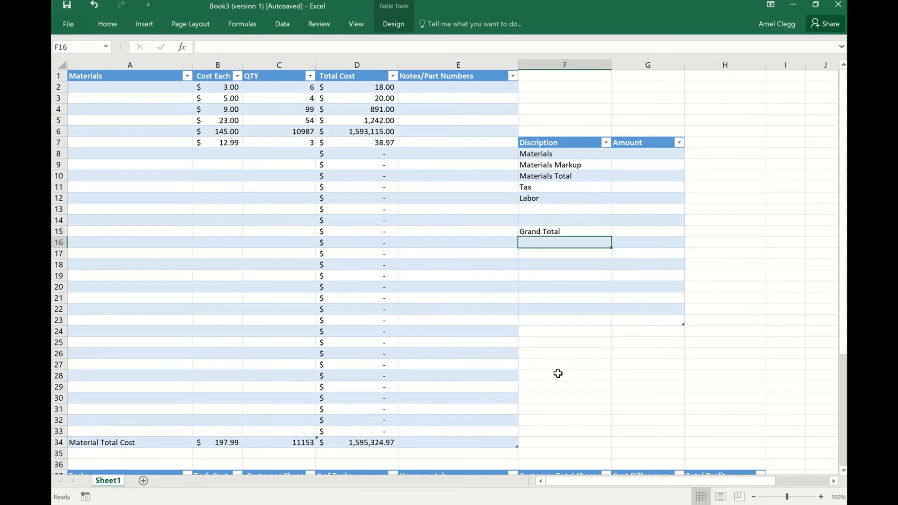
pyautogui.moveTo(461, 503)
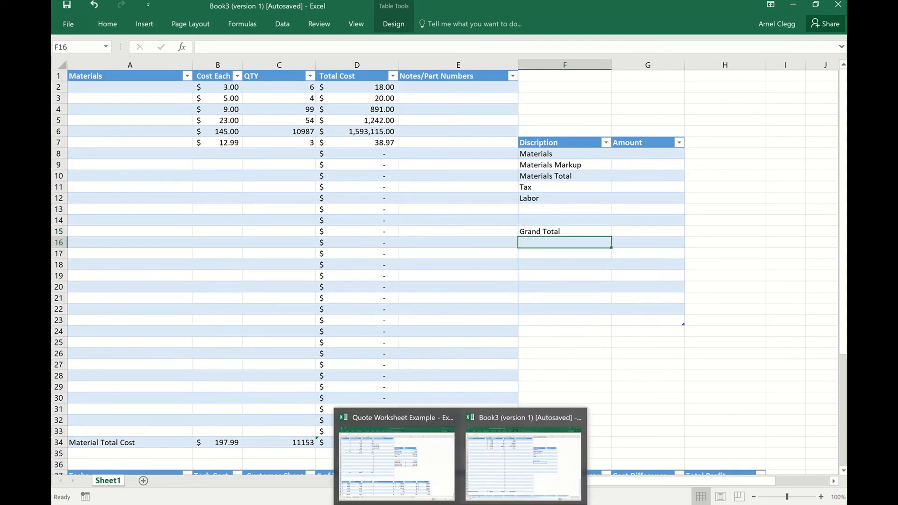
# Following the Quote Worksheet Example layout, add the labels Labor Profit in F16 and Material Profit in F17 of the summary table.
pyautogui.moveTo(426, 456)
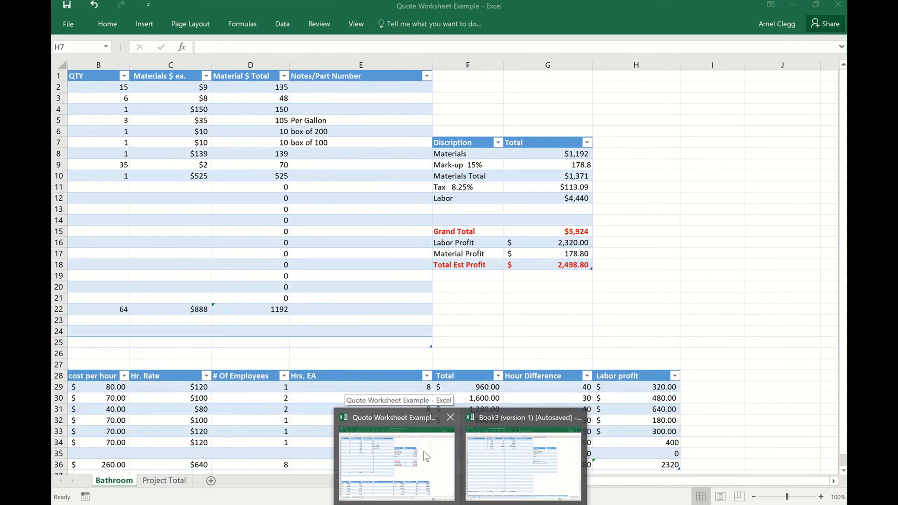
pyautogui.write('Labor')
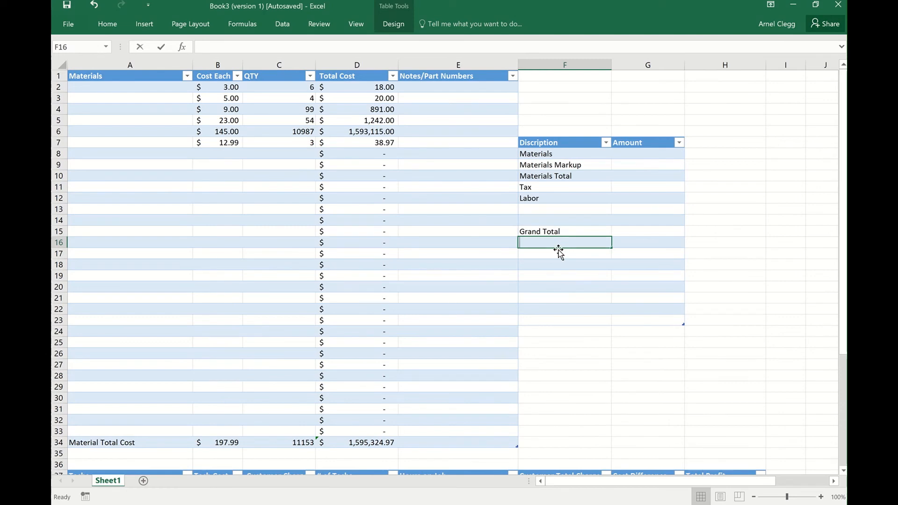
pyautogui.write(' Profit')
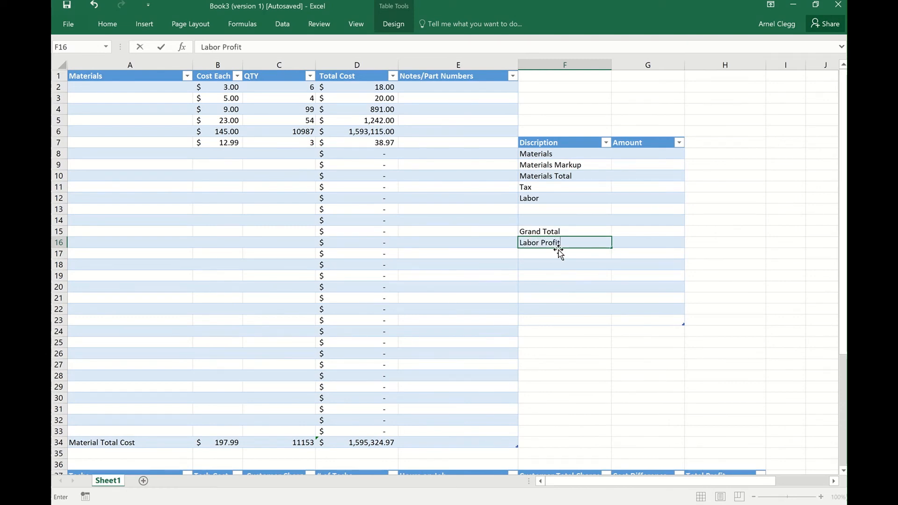
pyautogui.press('Return')
pyautogui.write('Ma')
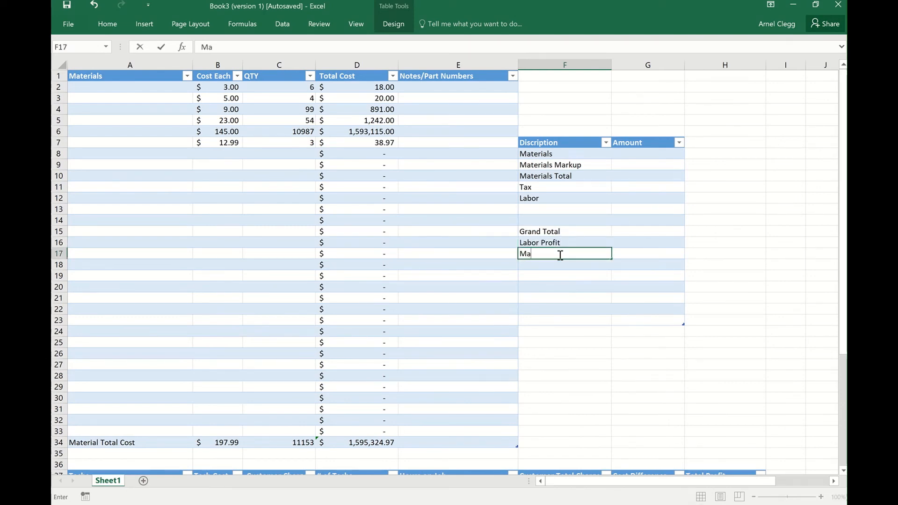
pyautogui.write('terial Profit')
# Enter the label Total Est Profit in F18 of the summary table.
pyautogui.click(566, 265)
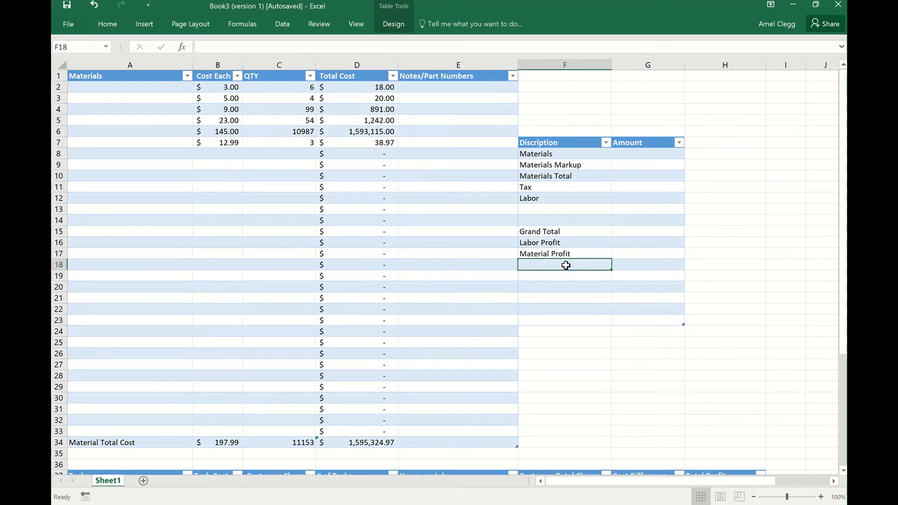
pyautogui.write('Total')
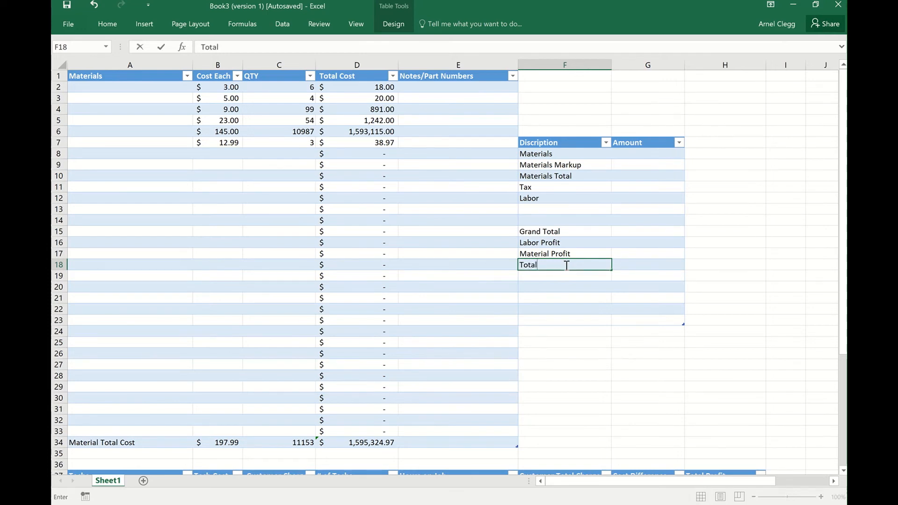
pyautogui.write(' Est Profit')
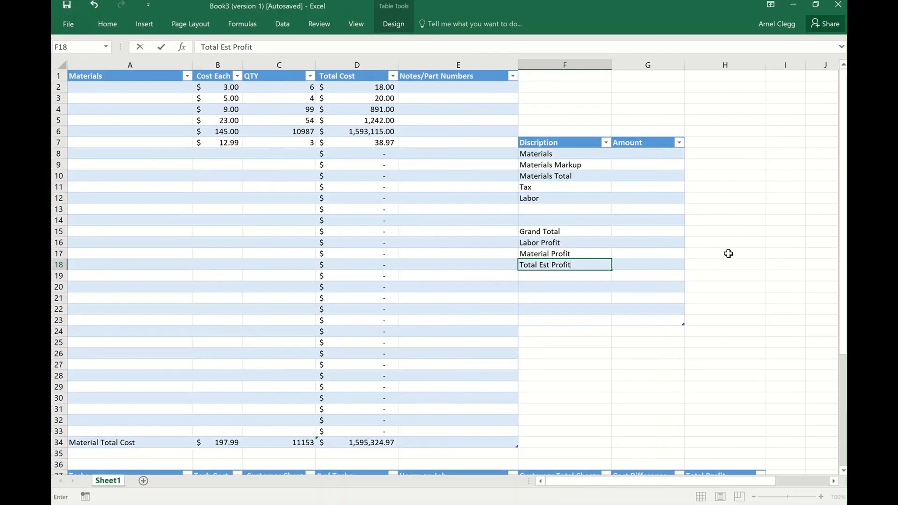
# Link the Materials amount in G8 to the material total cost with the formula =D34.
pyautogui.click(644, 155)
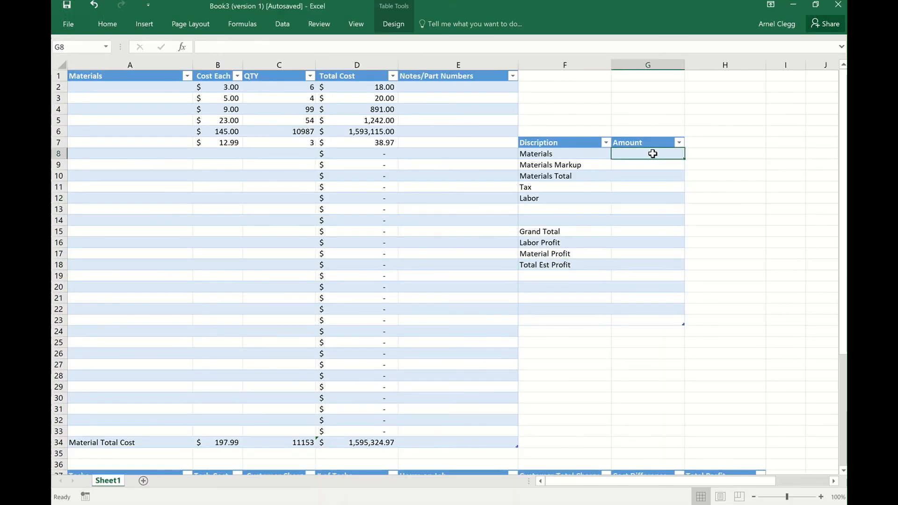
pyautogui.press('Up')
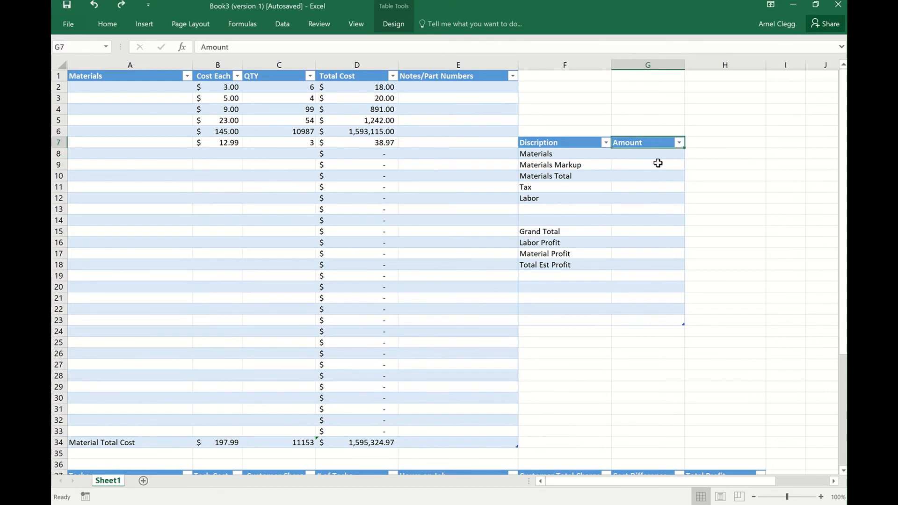
pyautogui.click(658, 157)
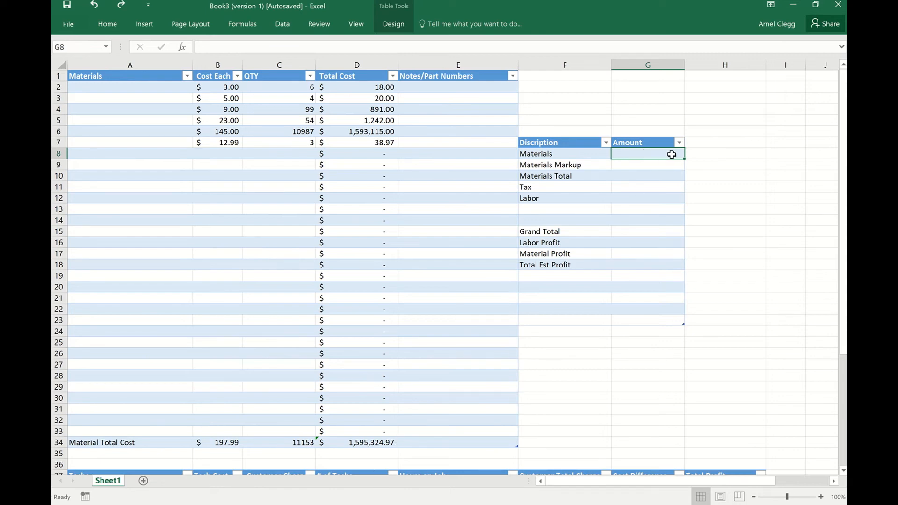
pyautogui.write('=')
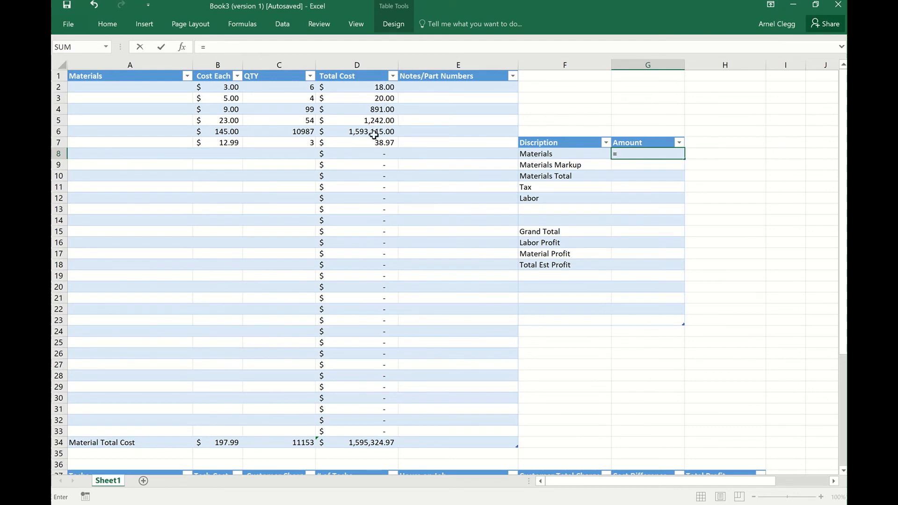
pyautogui.click(367, 442)
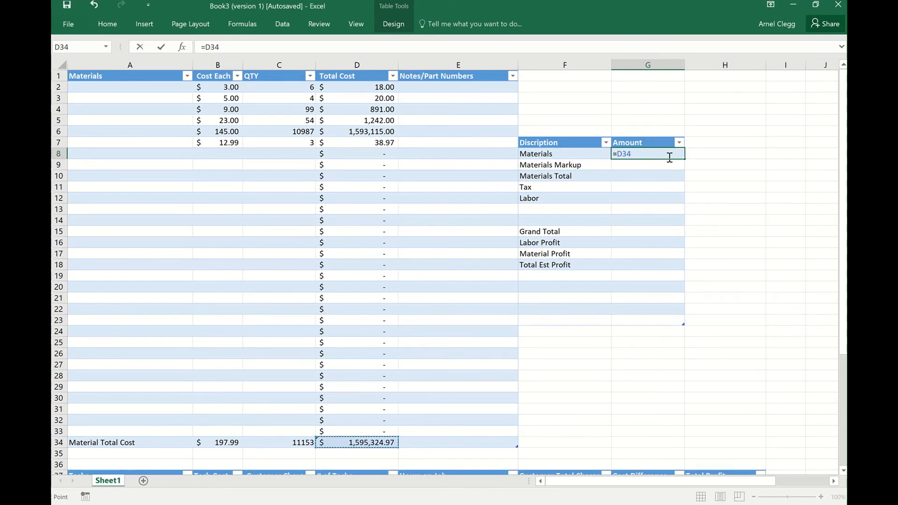
pyautogui.press('Return')
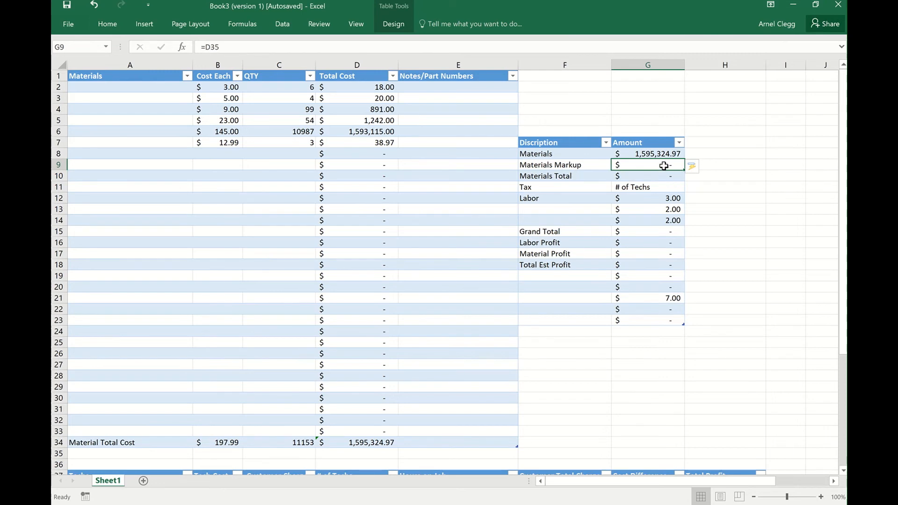
# Append 15% to the Materials Markup label in F9 of the summary table.
pyautogui.doubleClick(595, 167)
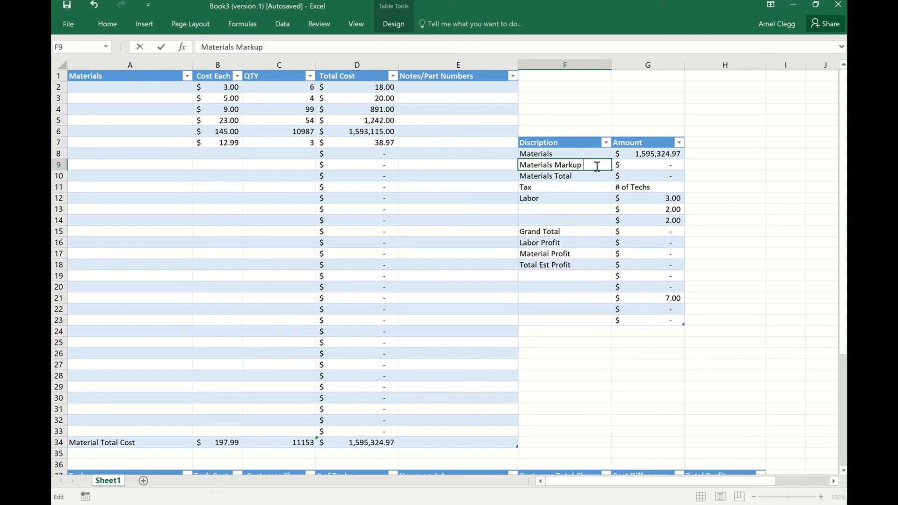
pyautogui.write('15%')
pyautogui.click(634, 164)
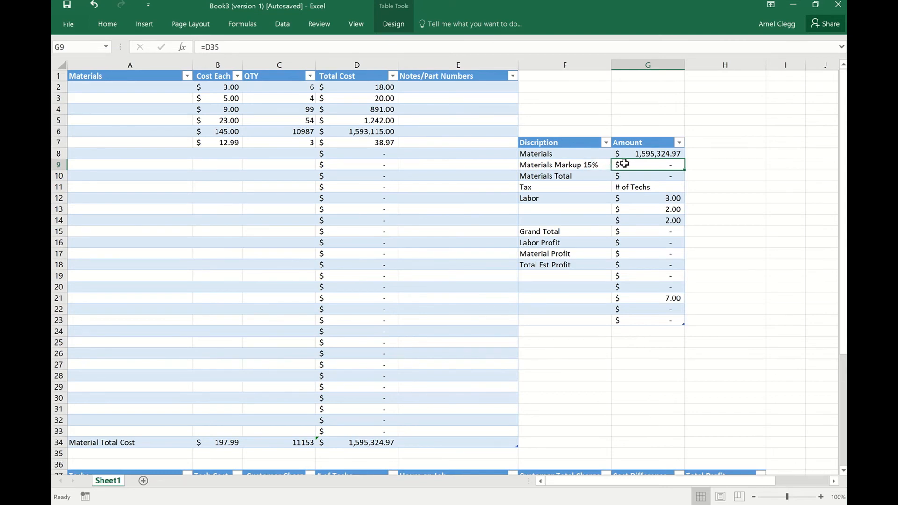
# Try the formula =G8,15 for the markup amount in G9, accepting the suggested correction, and undo the automatic column fill.
pyautogui.doubleClick(657, 165)
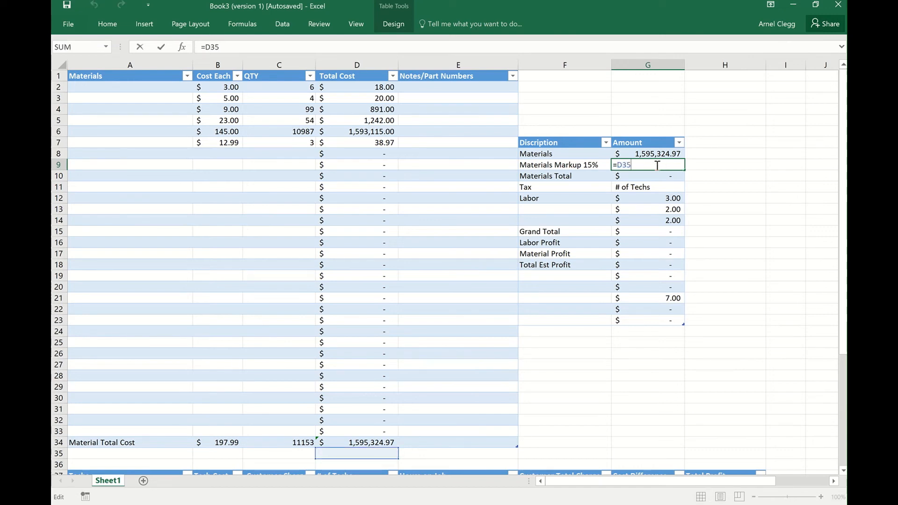
pyautogui.press('BackSpace')
pyautogui.press('BackSpace')
pyautogui.press('BackSpace')
pyautogui.press('BackSpace')
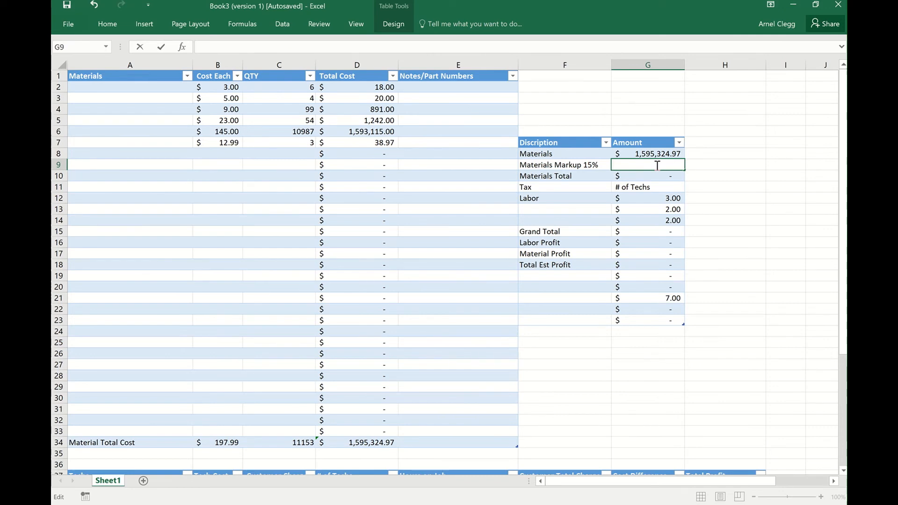
pyautogui.write('=')
pyautogui.click(660, 152)
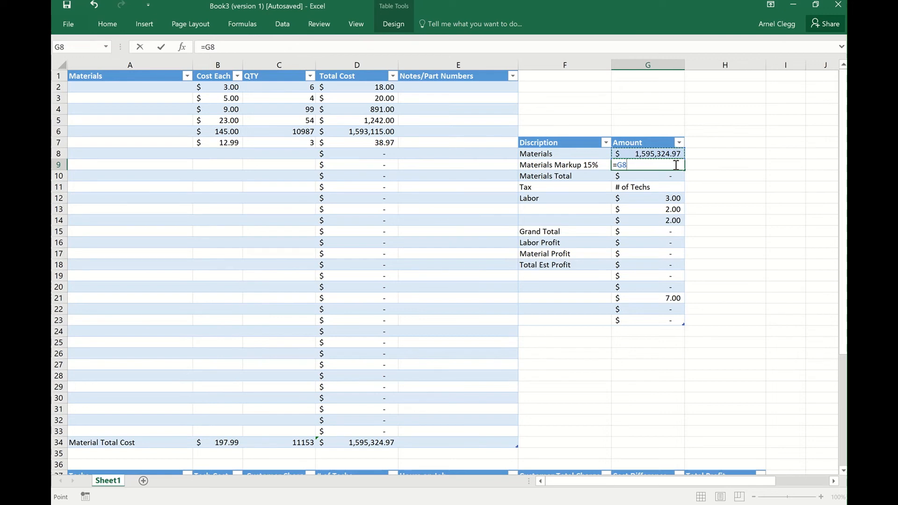
pyautogui.write(',15')
pyautogui.press('Return')
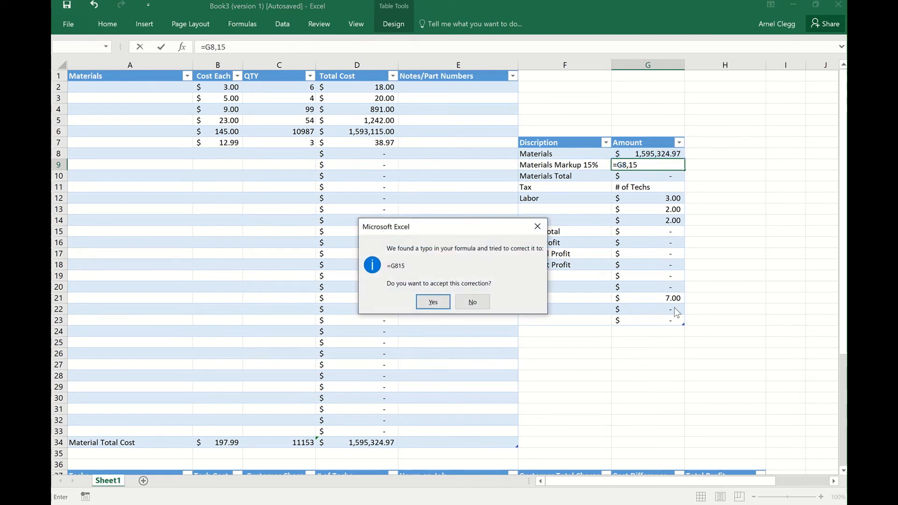
pyautogui.click(432, 302)
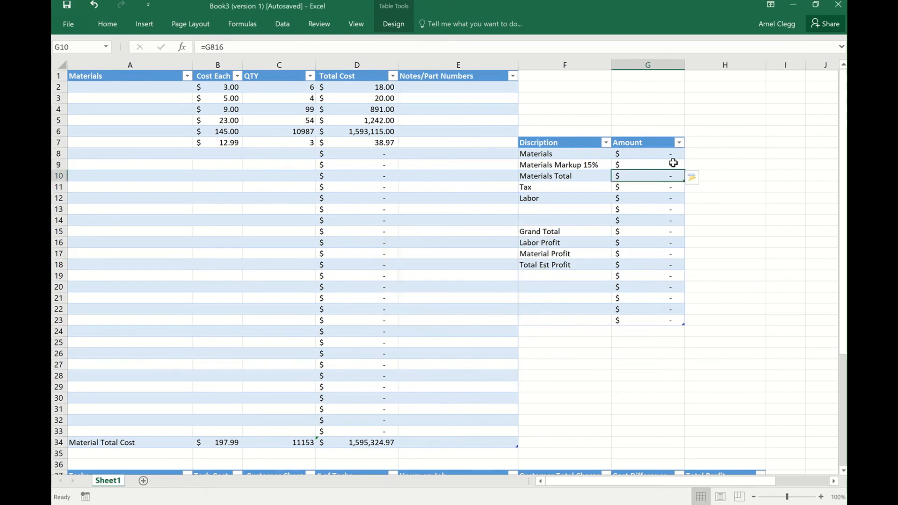
pyautogui.click(94, 5)
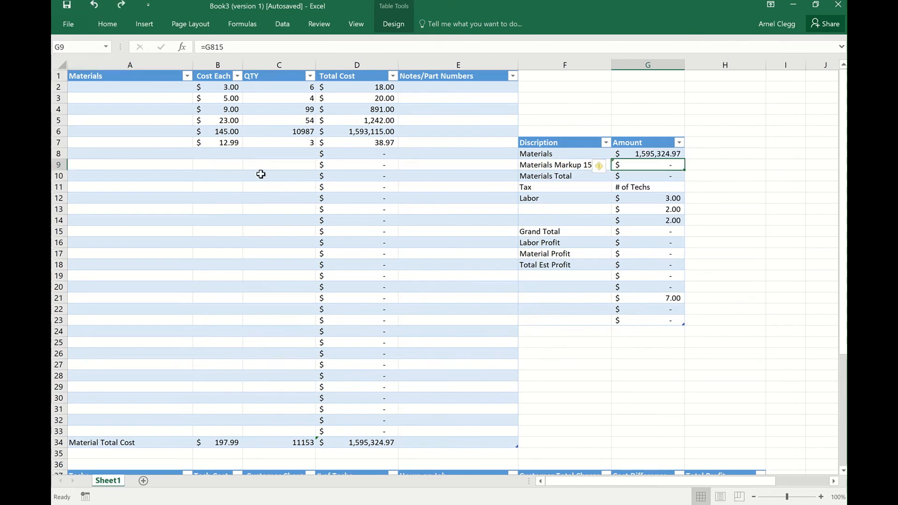
# Replace the markup formula in G9 with =G8*0.15 and undo the automatic fill of the Amount column.
pyautogui.doubleClick(655, 167)
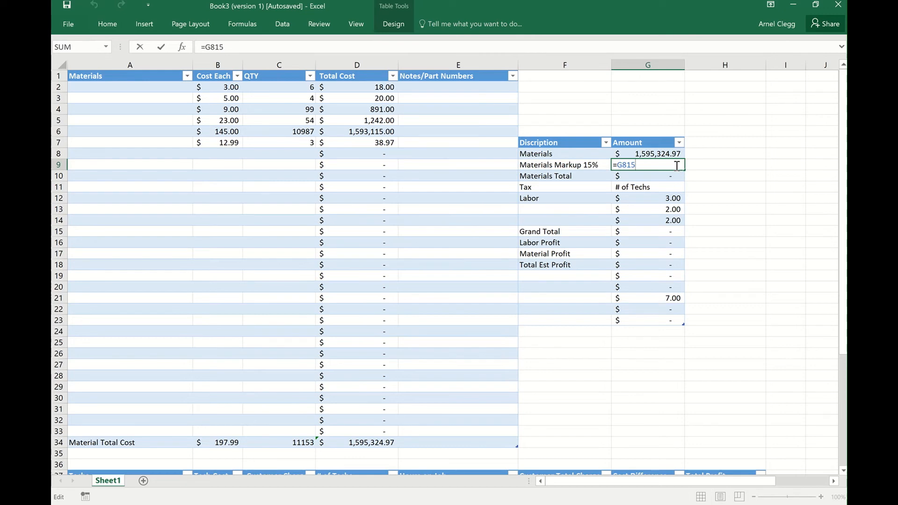
pyautogui.press('BackSpace')
pyautogui.press('BackSpace')
pyautogui.press('BackSpace')
pyautogui.press('BackSpace')
pyautogui.press('BackSpace')
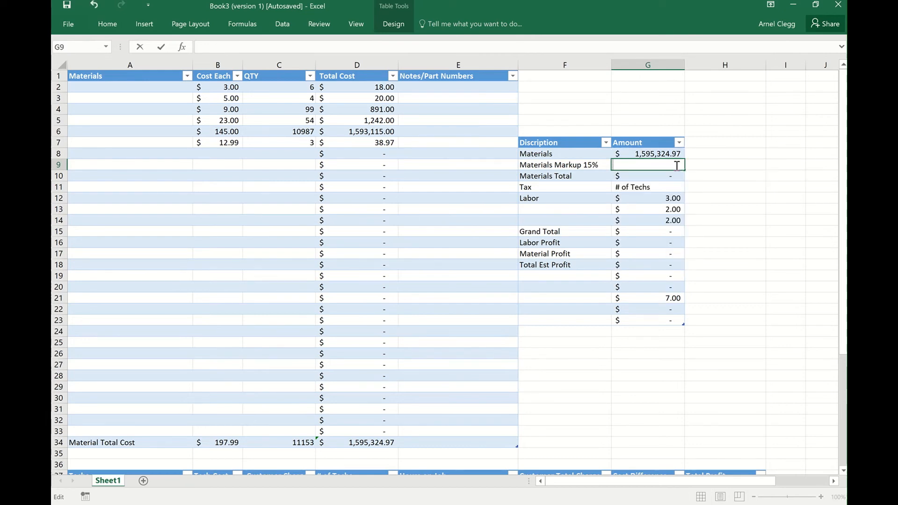
pyautogui.write('=')
pyautogui.click(664, 155)
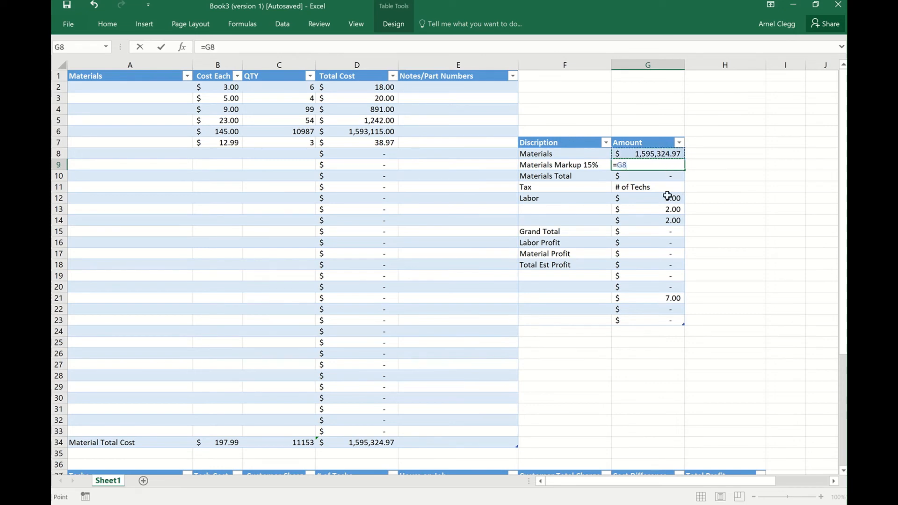
pyautogui.write('*')
pyautogui.press('Return')
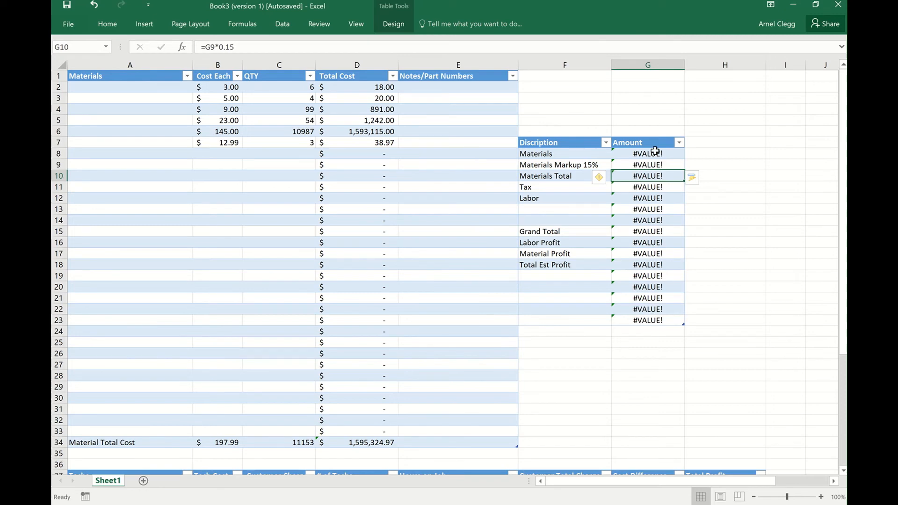
pyautogui.click(94, 4)
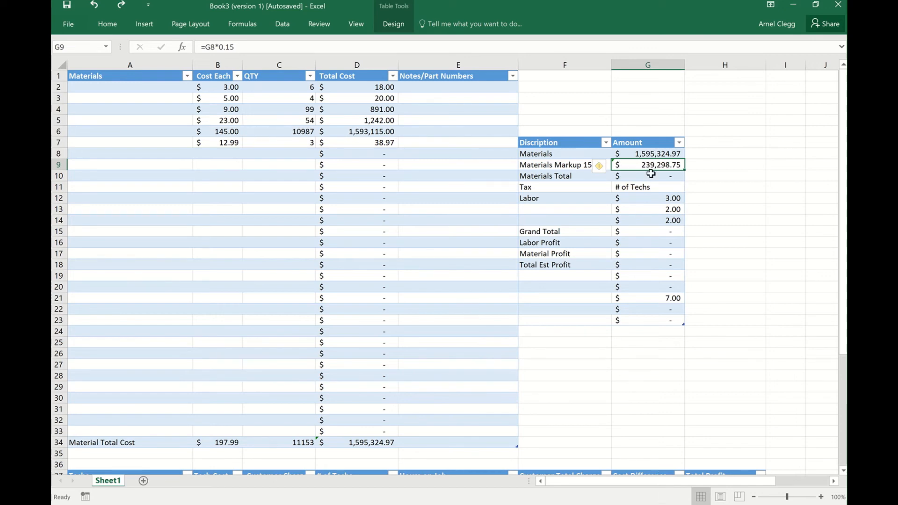
# Calculate the Materials Total in G10 with the formula =sum(G8:G9).
pyautogui.click(648, 178)
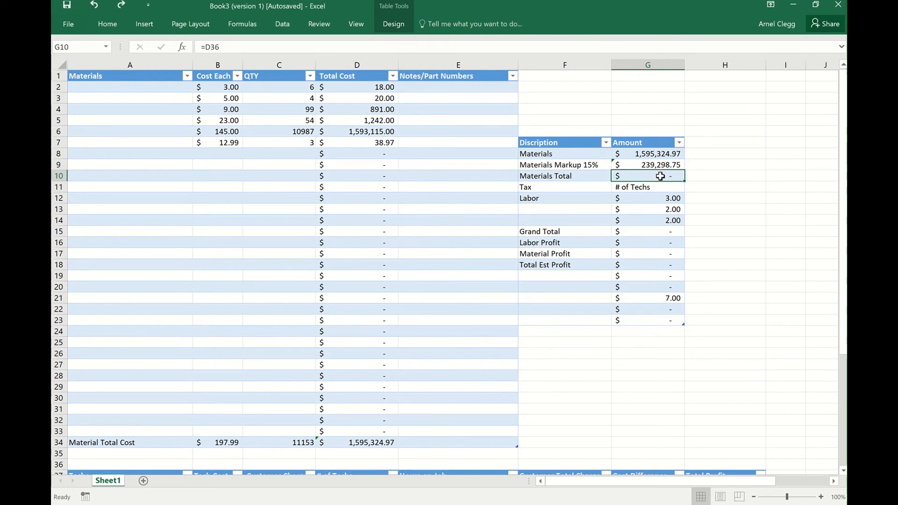
pyautogui.write('=')
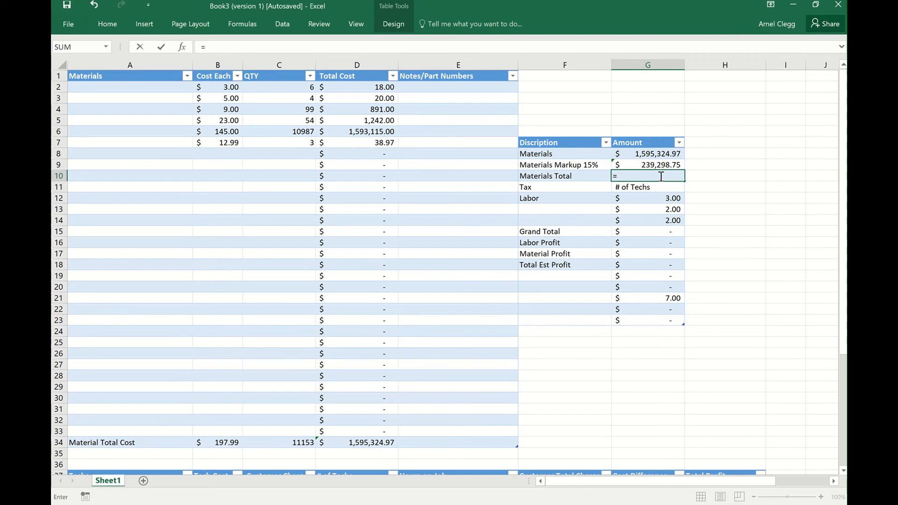
pyautogui.write('sum(')
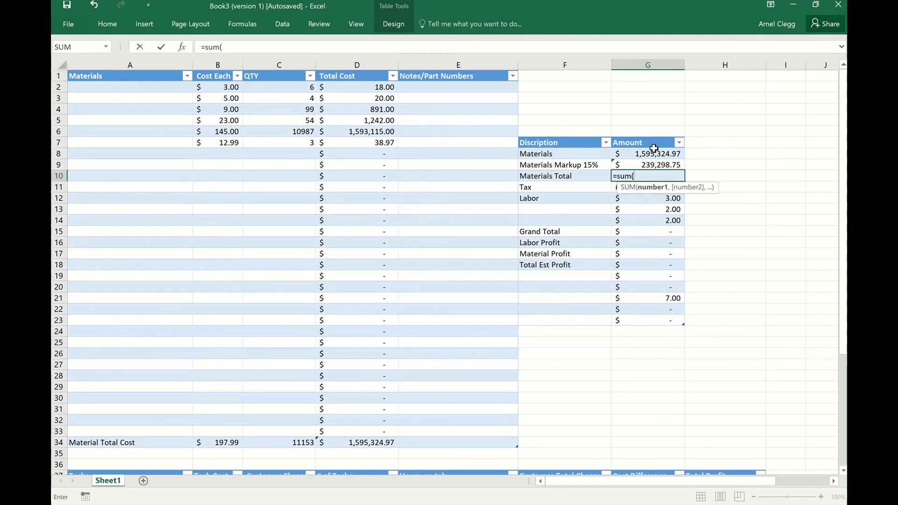
pyautogui.moveTo(654, 150); pyautogui.dragTo(655, 164)
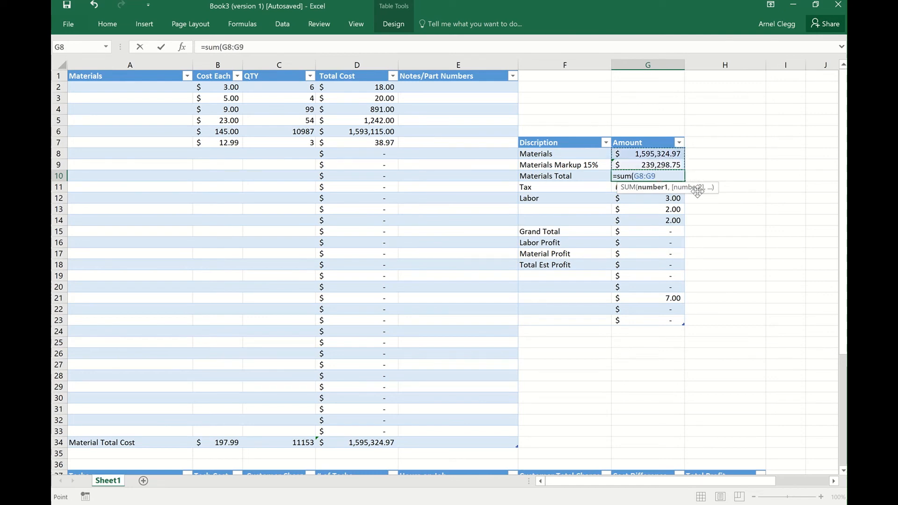
pyautogui.write(')')
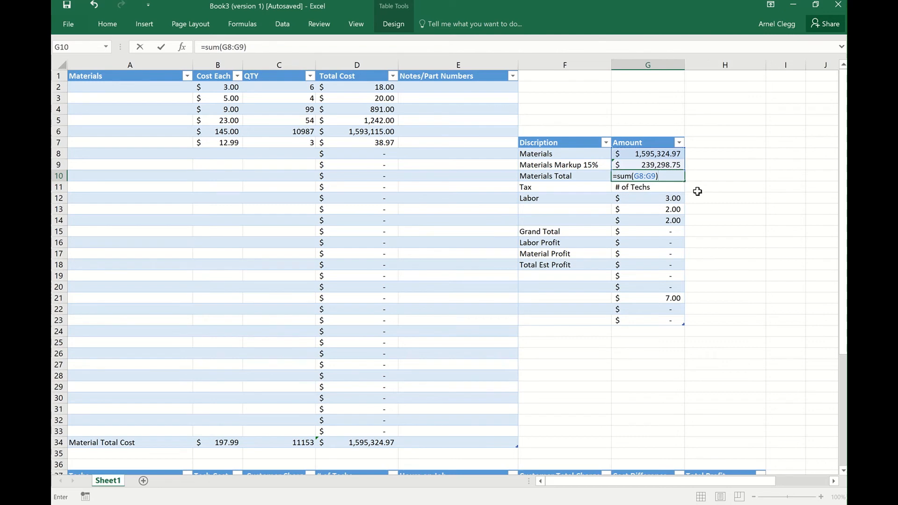
pyautogui.press('Return')
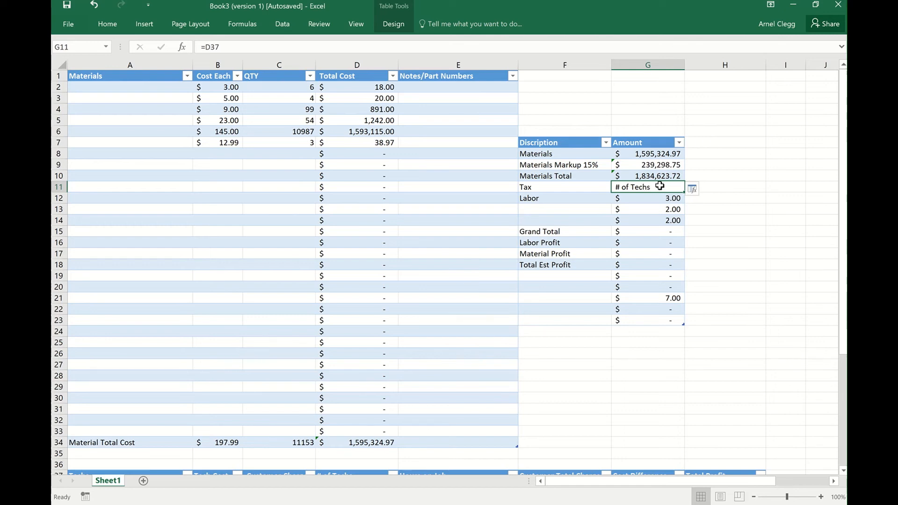
# Clear the automatically filled formula from the Tax amount cell G11.
pyautogui.doubleClick(659, 185)
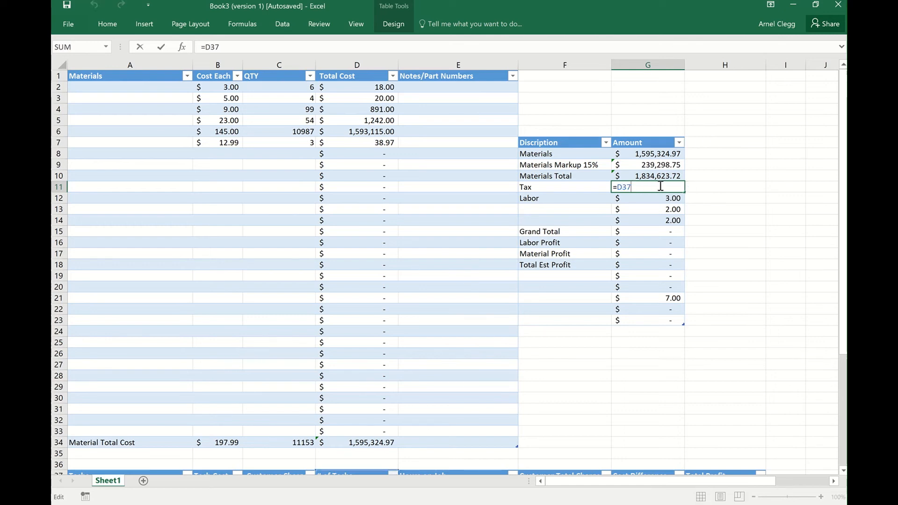
pyautogui.press('BackSpace')
pyautogui.press('BackSpace')
pyautogui.press('BackSpace')
pyautogui.press('BackSpace')
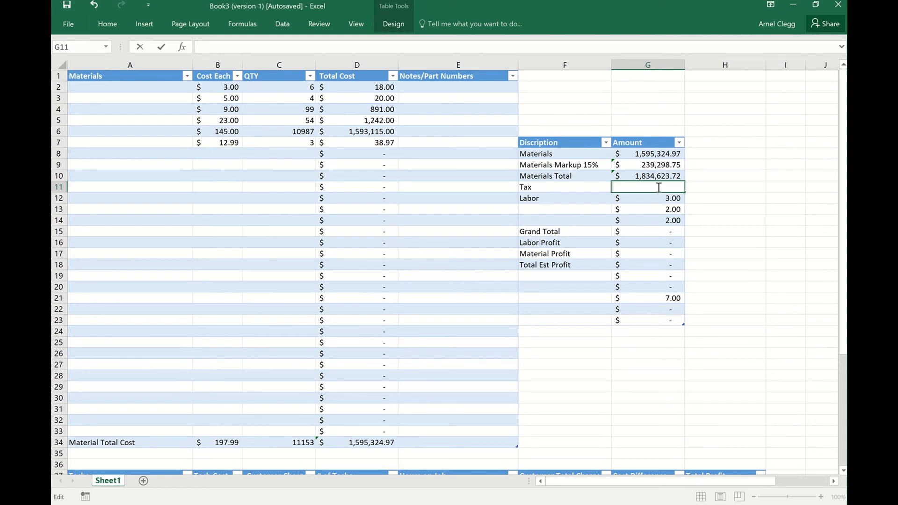
pyautogui.click(574, 186)
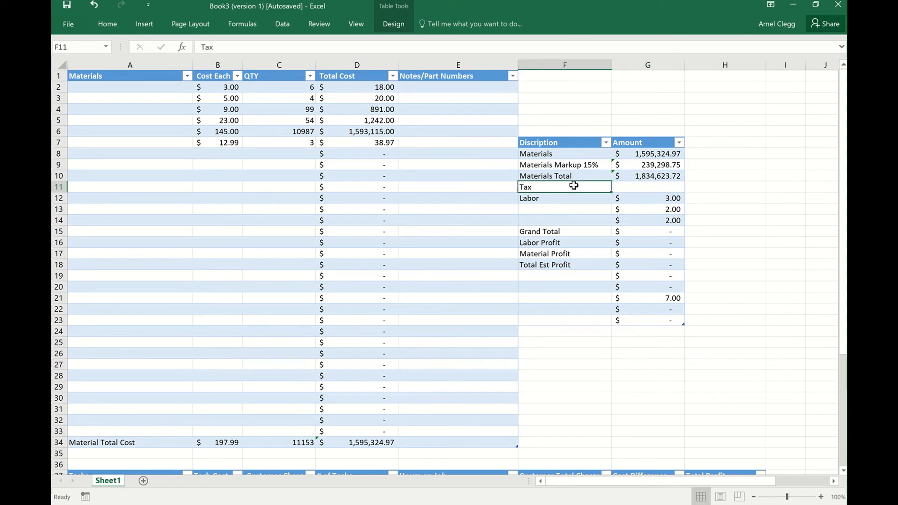
# Extend the Tax label in F11 with the rate so it reads Tax 10%.
pyautogui.doubleClick(574, 187)
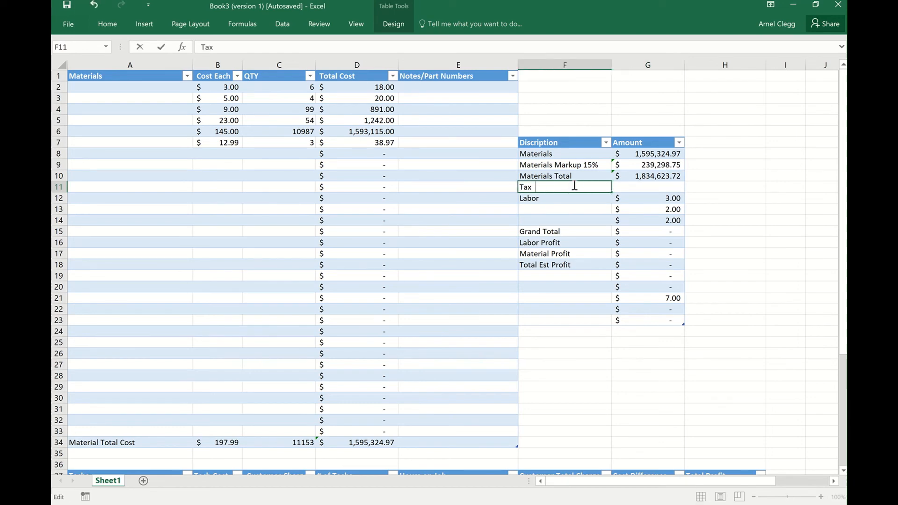
pyautogui.write('10%')
# Calculate the tax amount in G11 from the Materials Total with the formula =G10*.10.
pyautogui.click(649, 186)
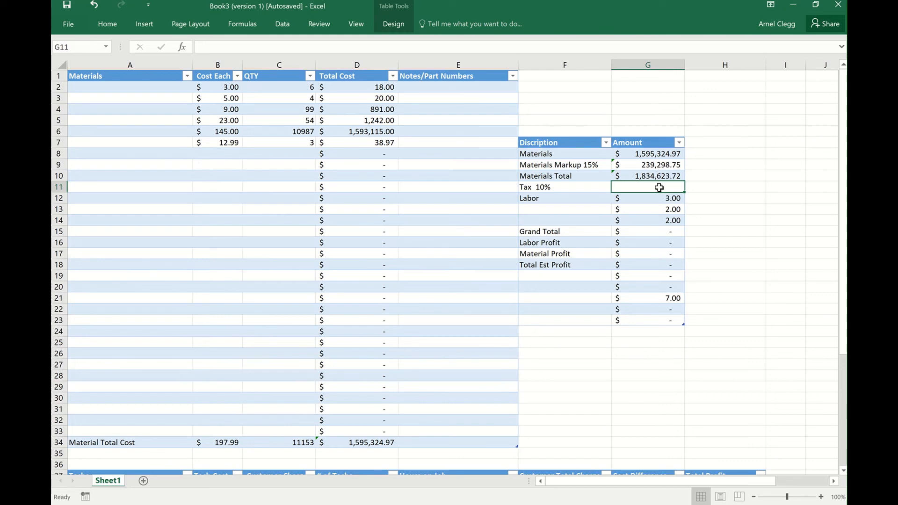
pyautogui.write('=')
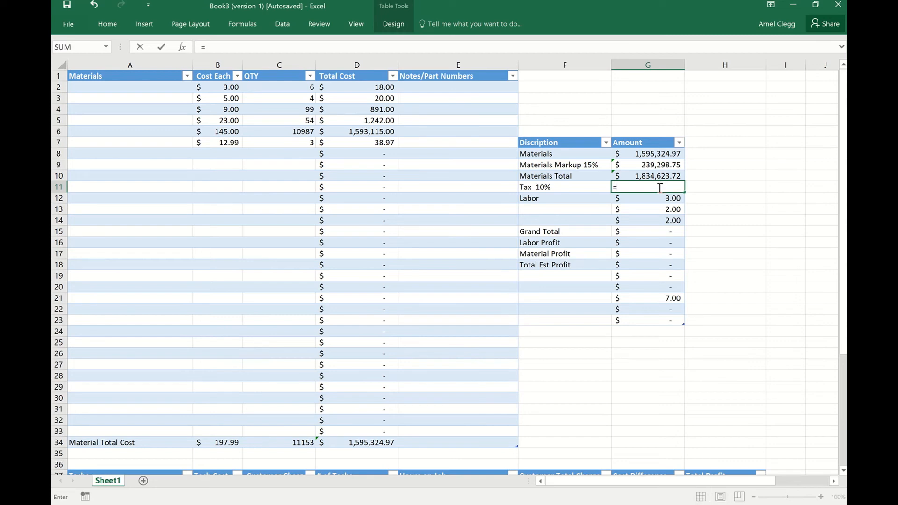
pyautogui.click(661, 176)
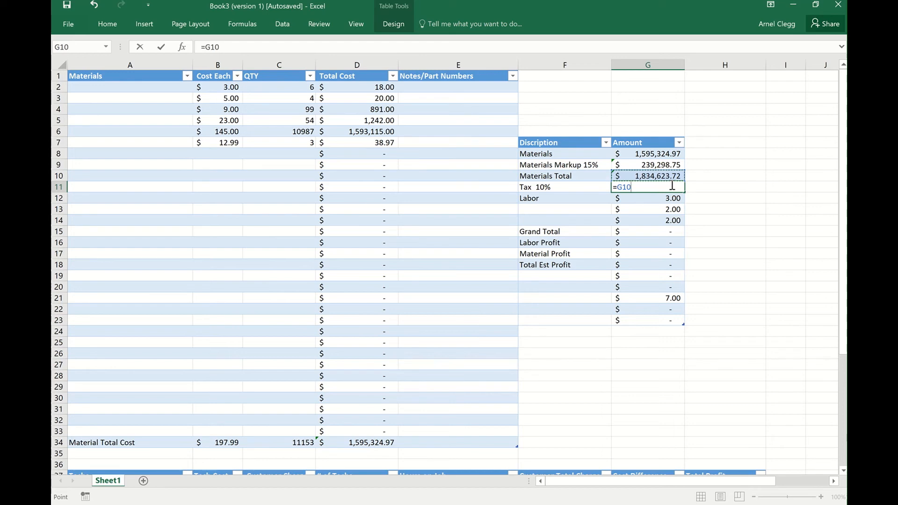
pyautogui.write('*')
pyautogui.write('.10')
pyautogui.press('Return')
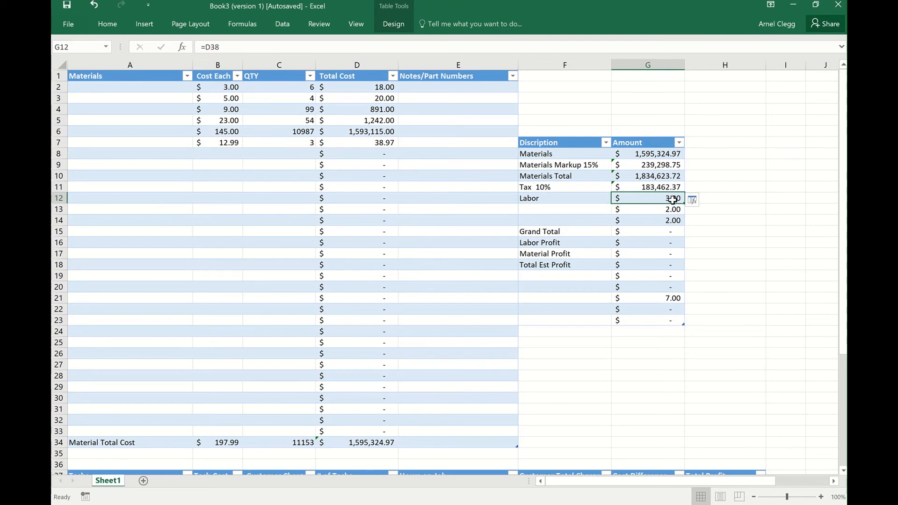
# Link the Labor amount in G12 to the Total Labor row's Customer Total Charge with the formula =F47.
pyautogui.scroll(-5, 671, 355)
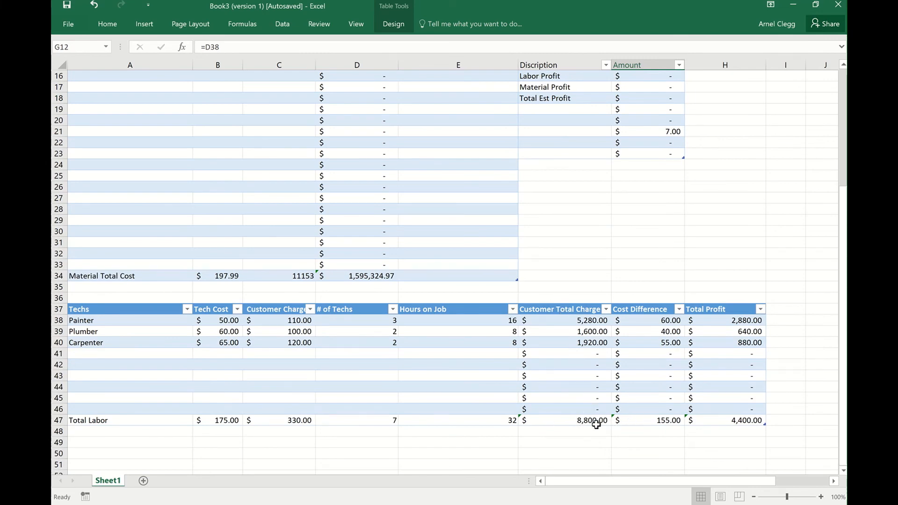
pyautogui.scroll(5, 227, 429)
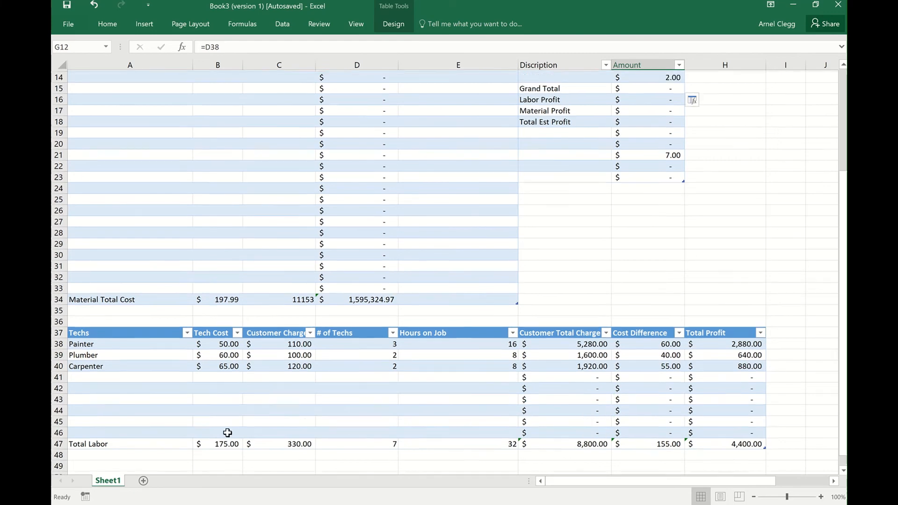
pyautogui.scroll(-5, 266, 411)
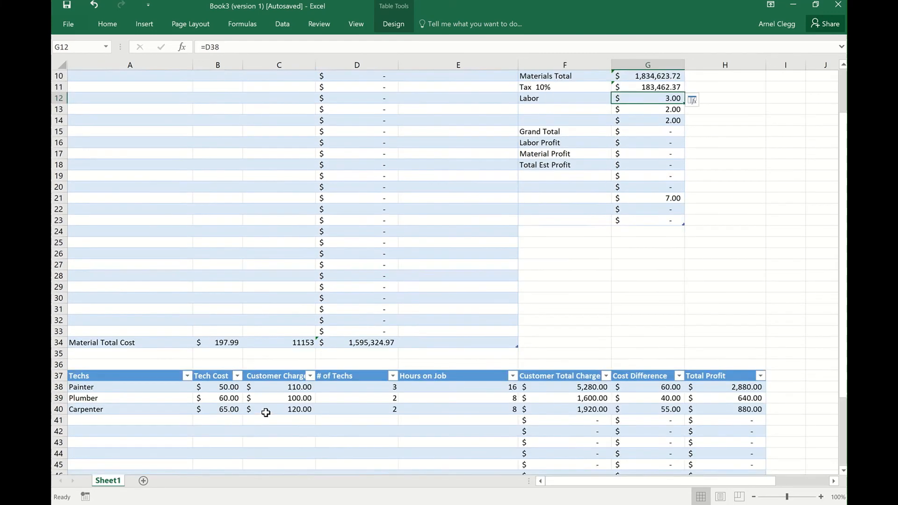
pyautogui.scroll(-1, 502, 411)
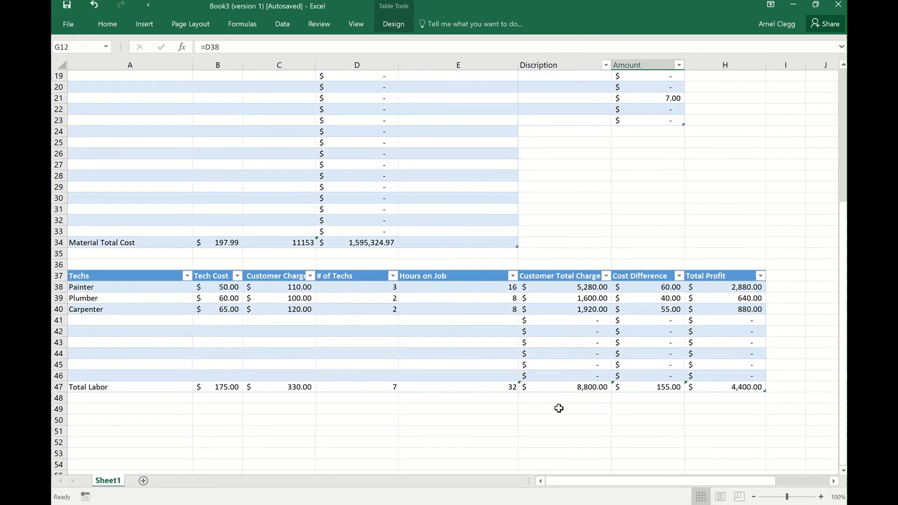
pyautogui.scroll(6, 681, 382)
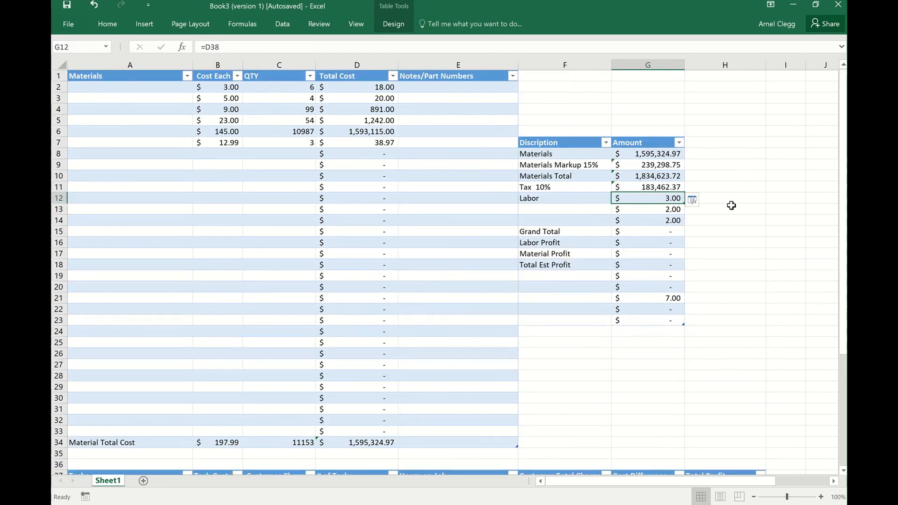
pyautogui.write('=')
pyautogui.scroll(-5, 731, 205)
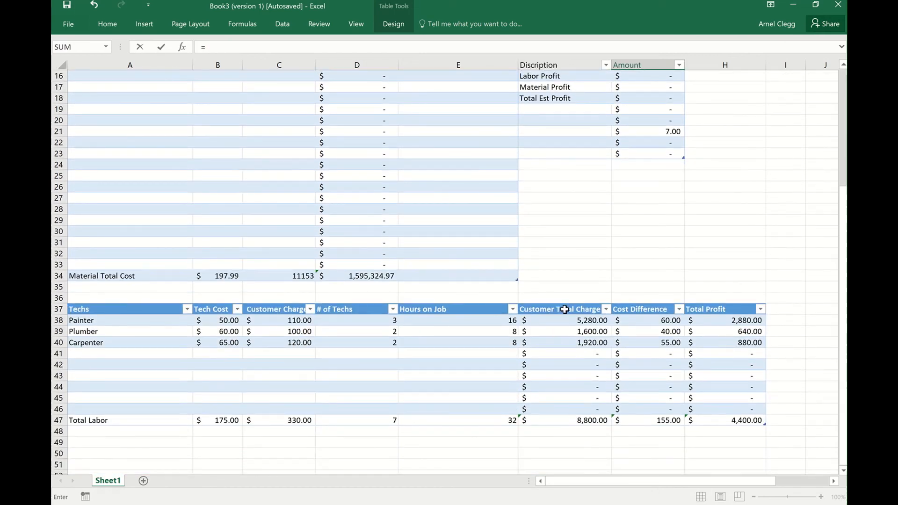
pyautogui.click(584, 422)
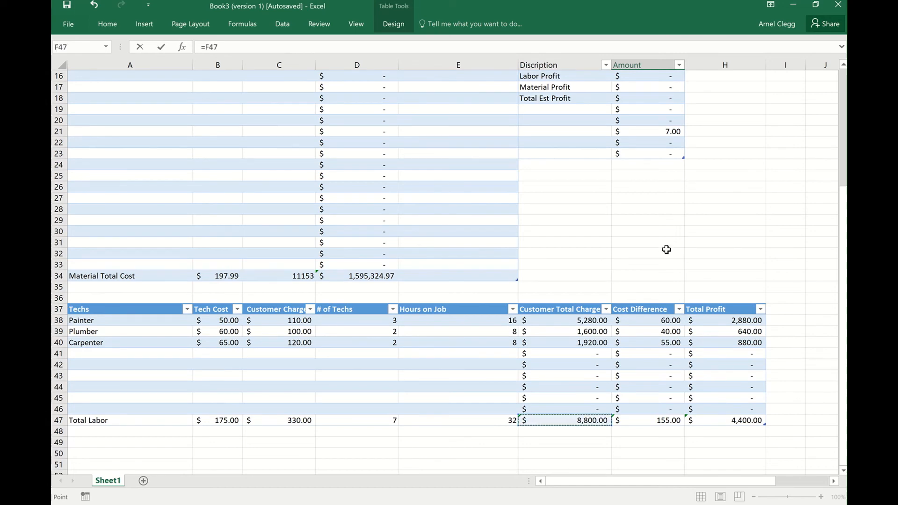
pyautogui.scroll(4, 666, 249)
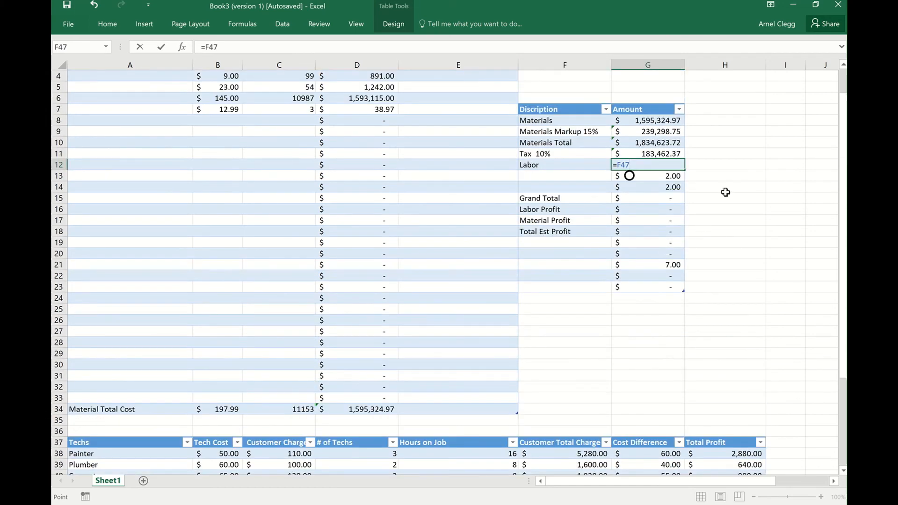
pyautogui.press('Return')
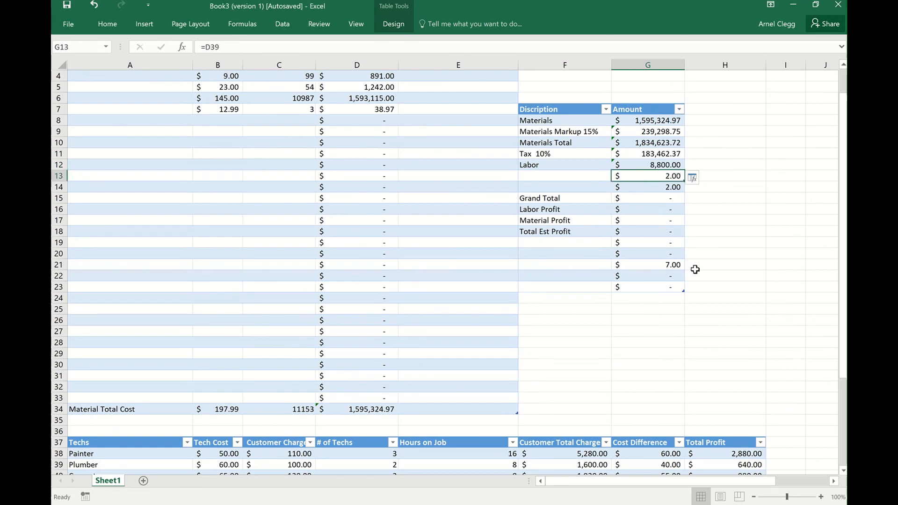
# Clear the leftover formulas from the Amount cells G13 and G14 below Labor.
pyautogui.scroll(-2, 693, 267)
pyautogui.scroll(1, 714, 224)
pyautogui.scroll(1, 717, 231)
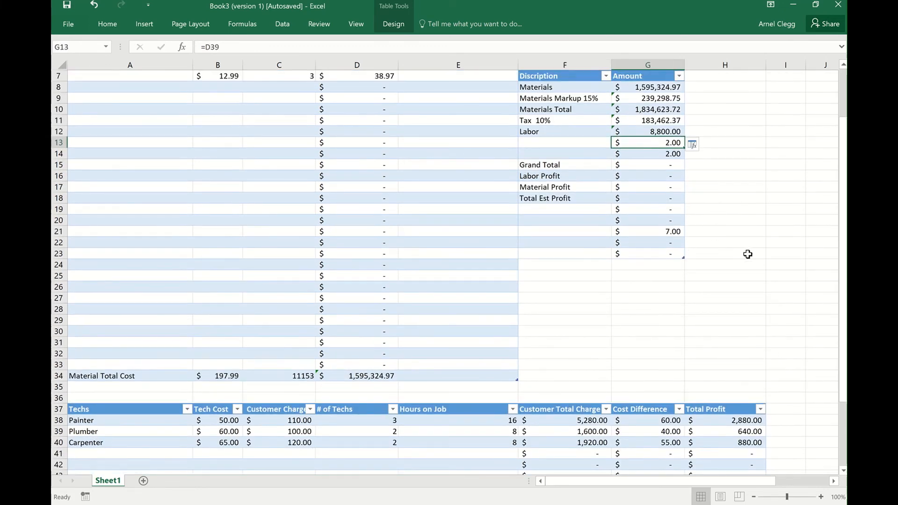
pyautogui.press('BackSpace')
pyautogui.click(675, 156)
pyautogui.press('BackSpace')
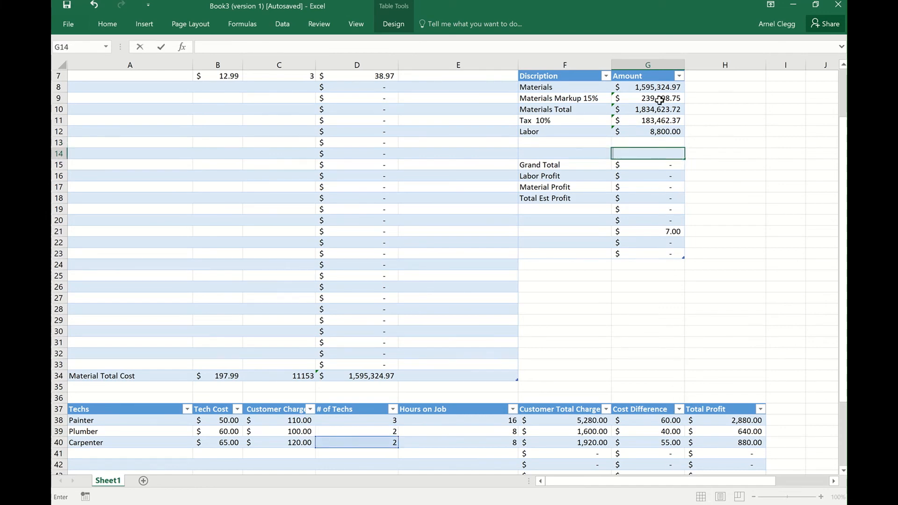
# Calculate the Grand Total in G15 by summing Materials Total, Tax and Labor with =Sum(G10:G12).
pyautogui.click(648, 167)
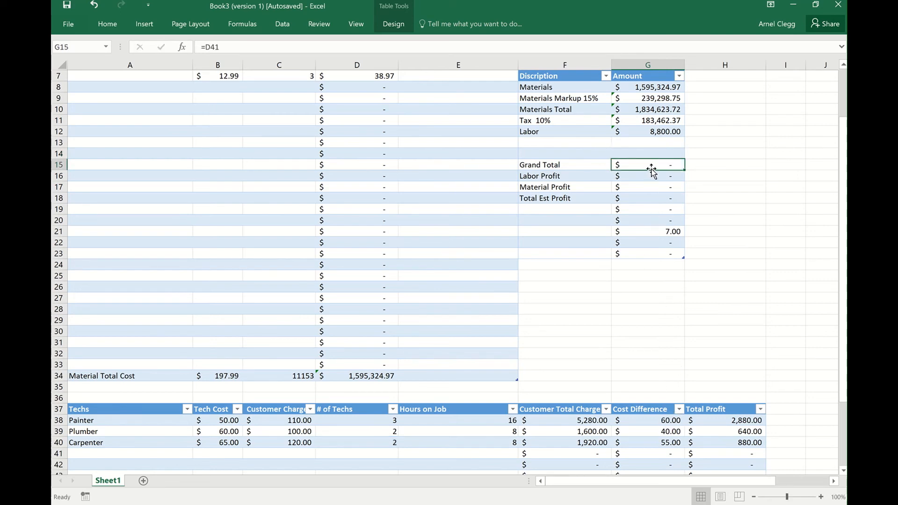
pyautogui.scroll(2, 651, 169)
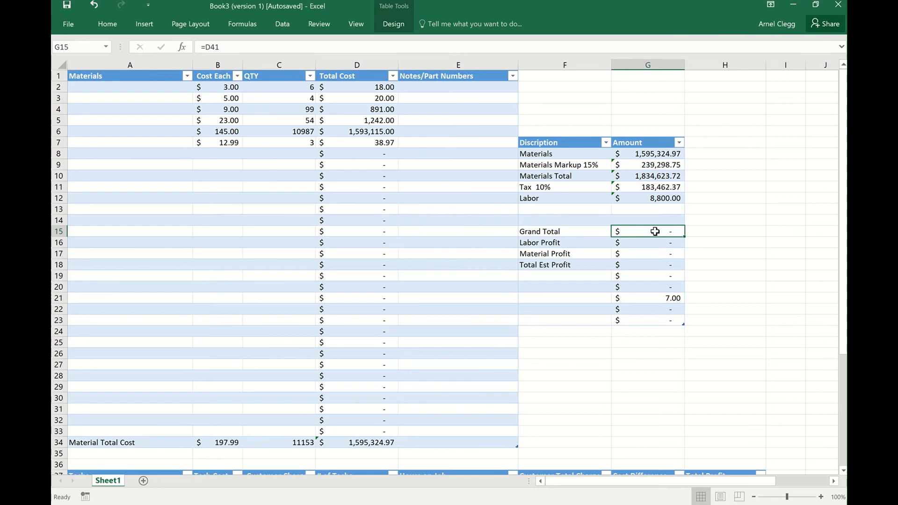
pyautogui.write('=Sum')
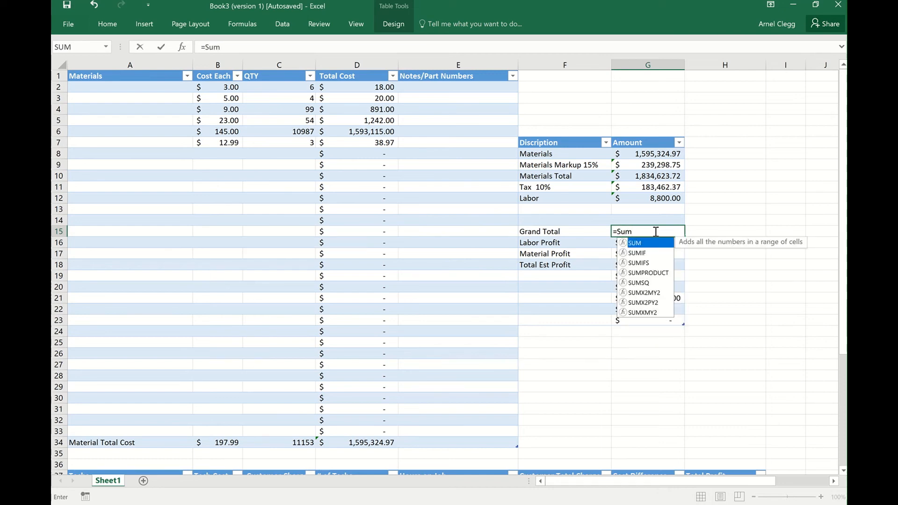
pyautogui.write('(')
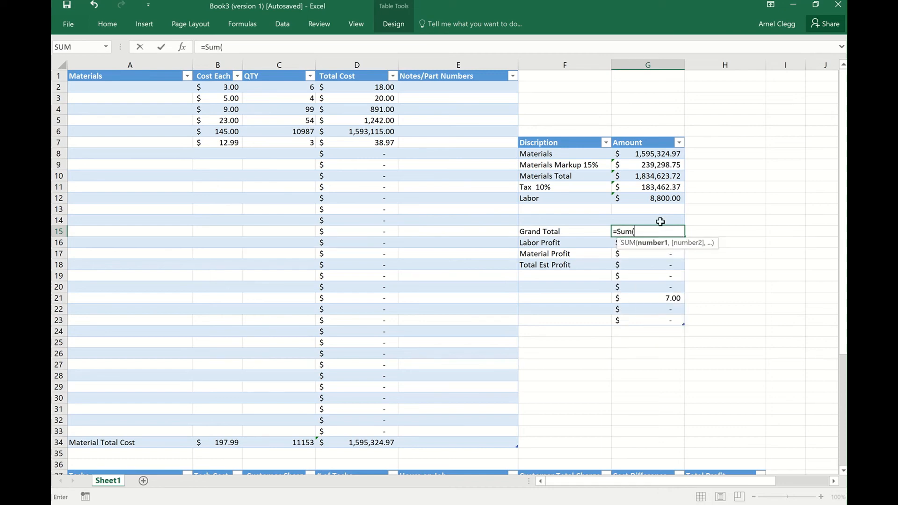
pyautogui.moveTo(649, 176); pyautogui.dragTo(662, 197)
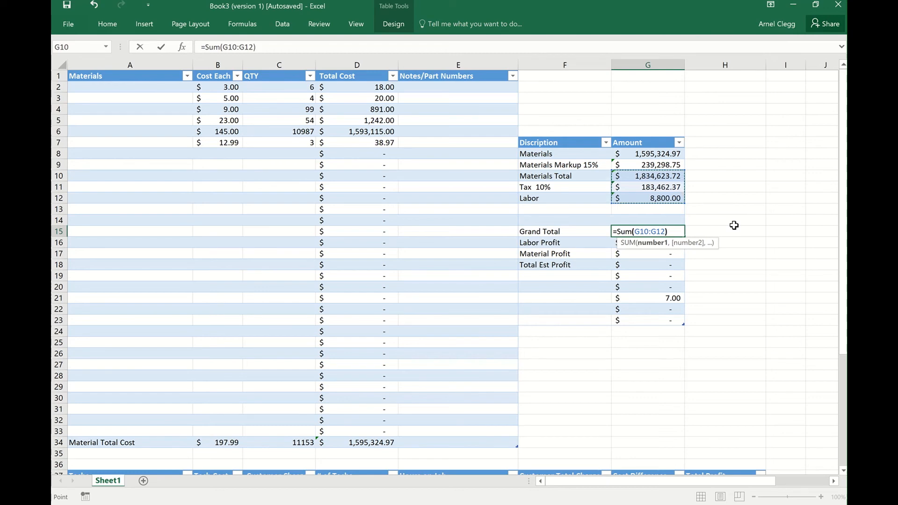
pyautogui.press('Return')
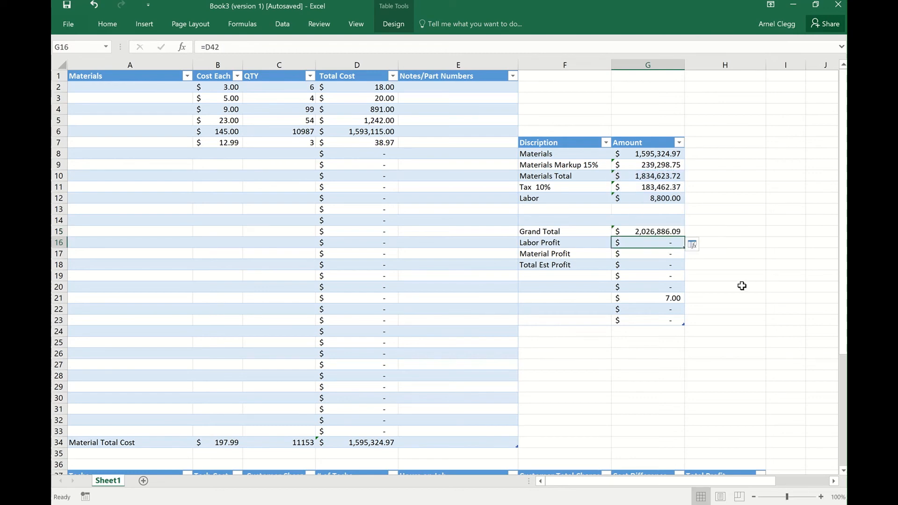
# Format the Grand Total label and amount in F15:G15 as bold red text.
pyautogui.moveTo(521, 232); pyautogui.dragTo(642, 233)
pyautogui.rightClick(614, 235)
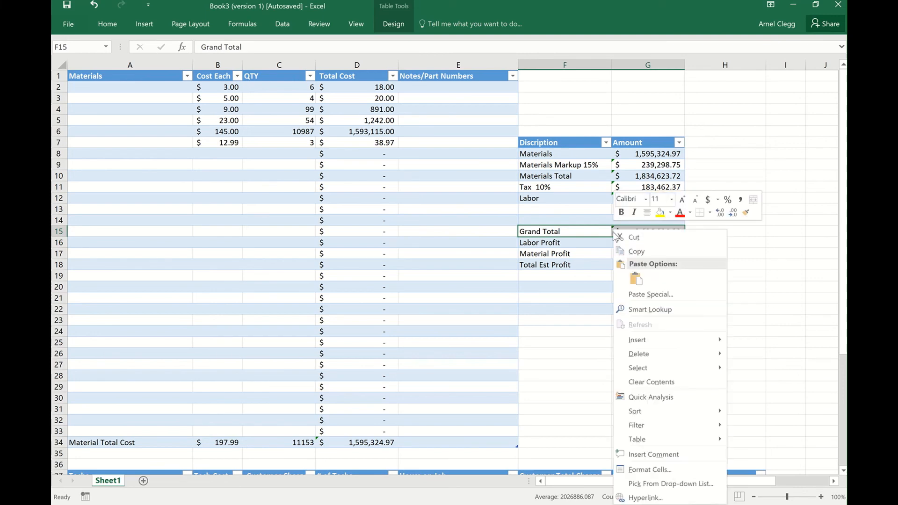
pyautogui.click(680, 213)
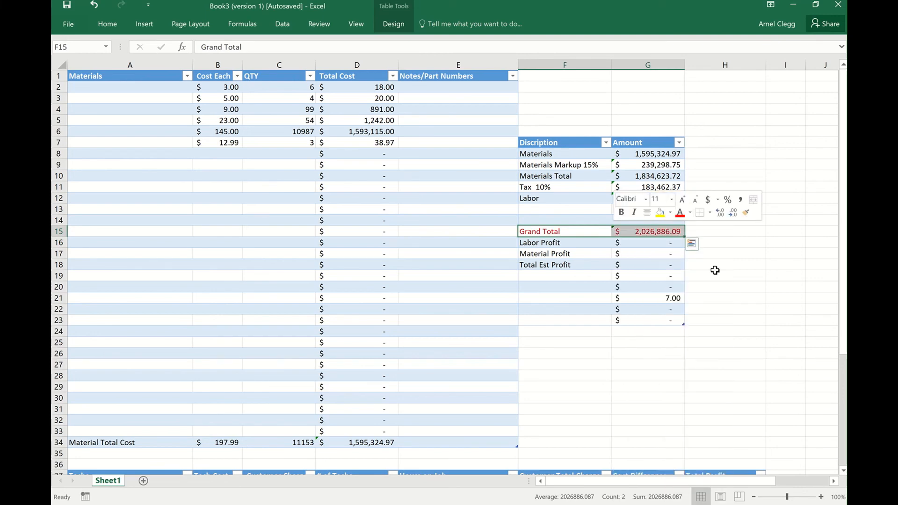
pyautogui.click(621, 213)
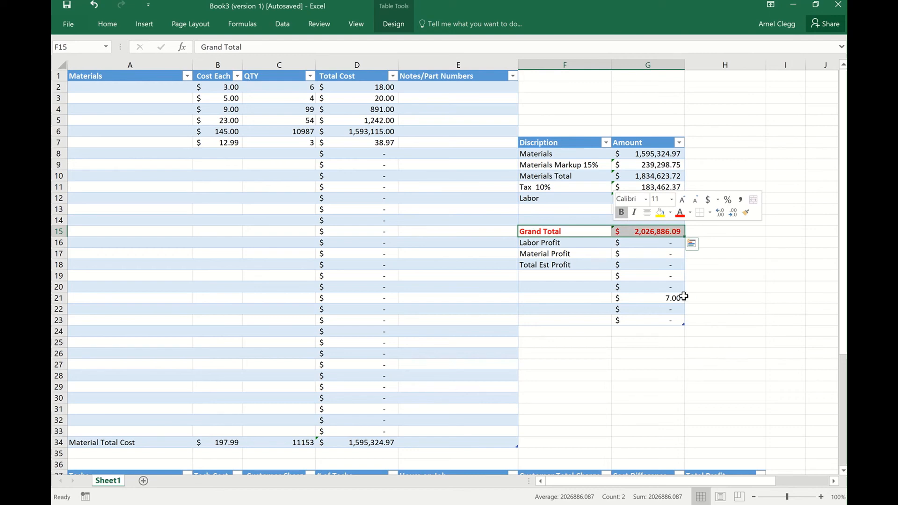
# Clear the leftover formula from Amount cell G21.
pyautogui.click(725, 288)
pyautogui.click(672, 297)
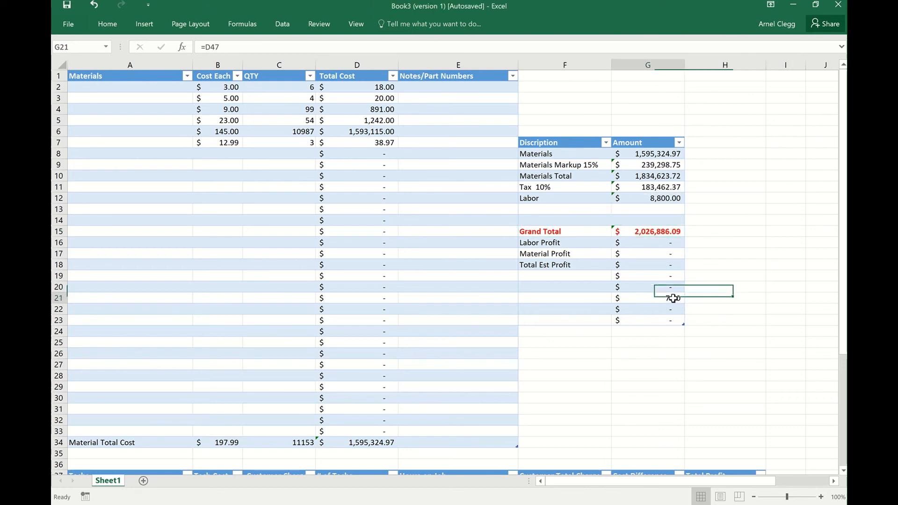
pyautogui.press('BackSpace')
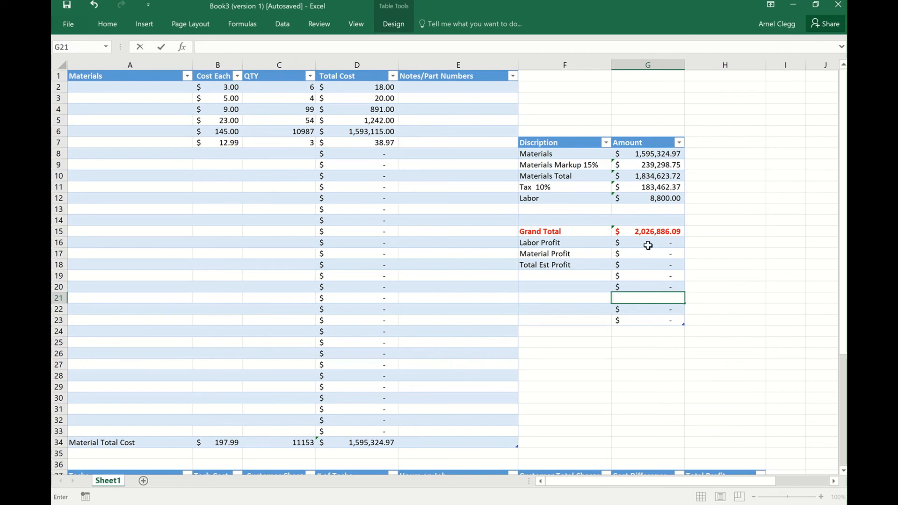
# Link the Labor Profit amount in G16 to the Total Labor row's Total Profit with the formula =H47.
pyautogui.click(672, 246)
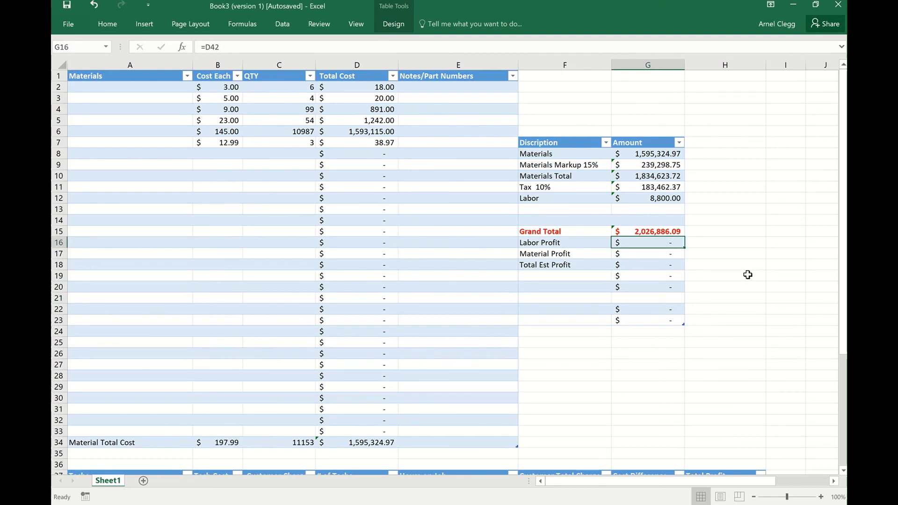
pyautogui.scroll(-2, 748, 275)
pyautogui.scroll(-3, 748, 275)
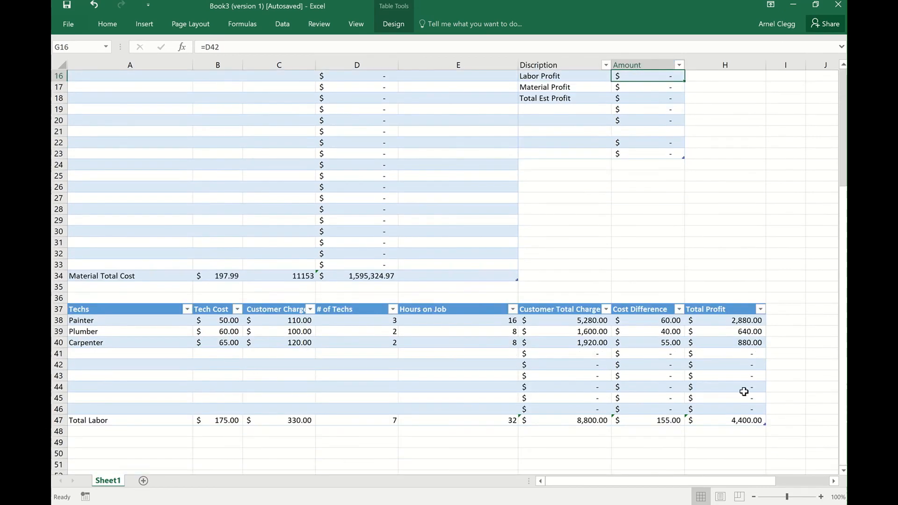
pyautogui.scroll(4, 662, 310)
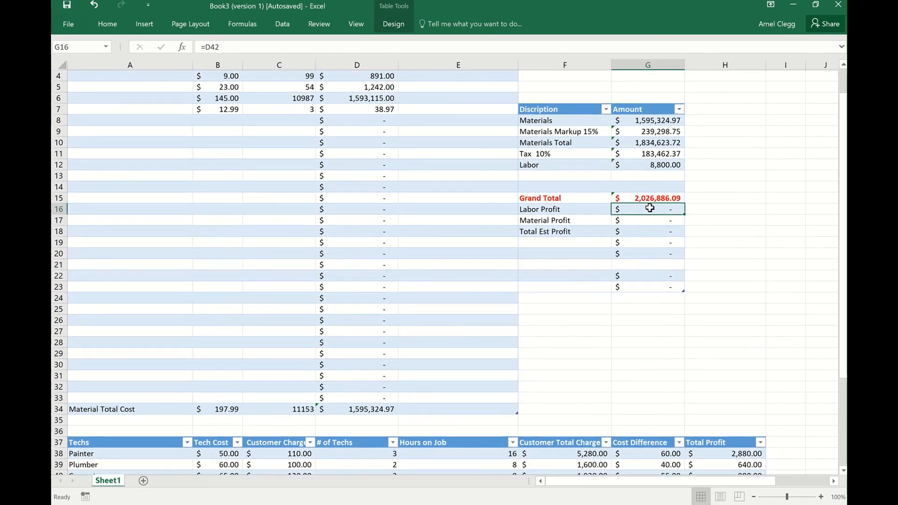
pyautogui.write('=')
pyautogui.scroll(-5, 655, 233)
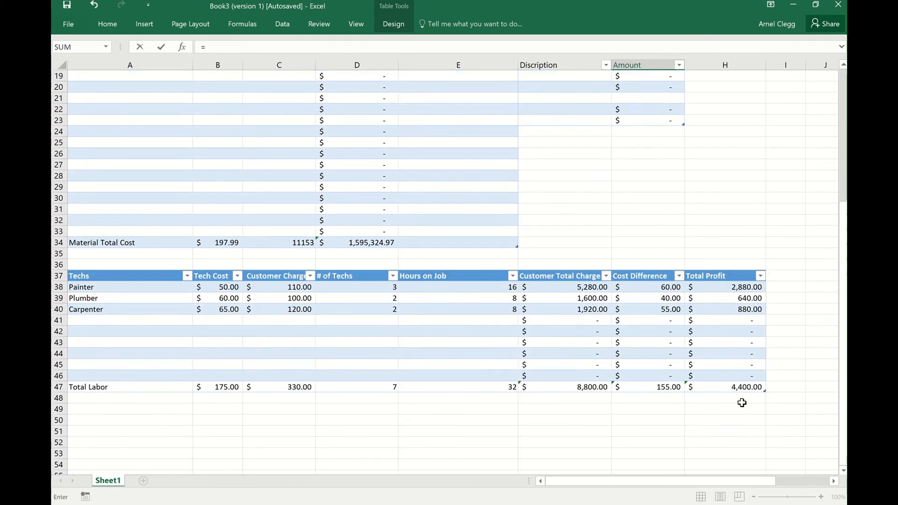
pyautogui.click(742, 387)
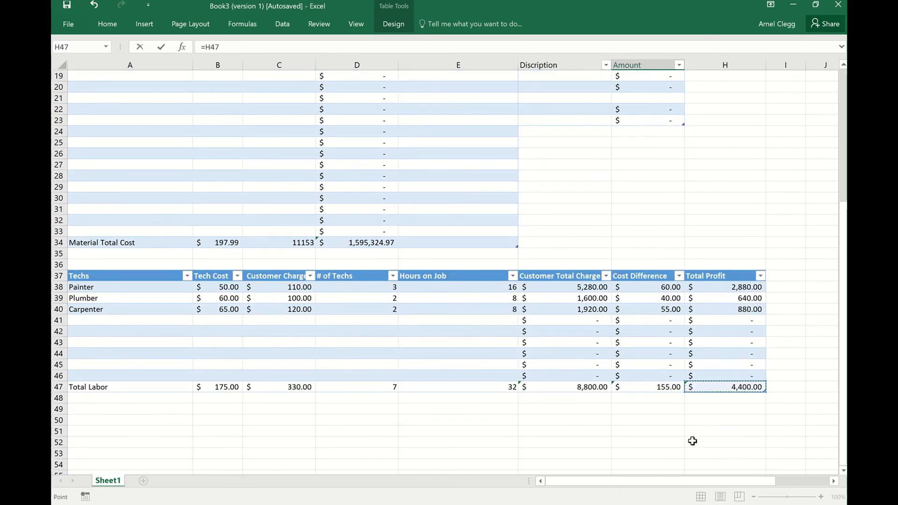
pyautogui.press('Return')
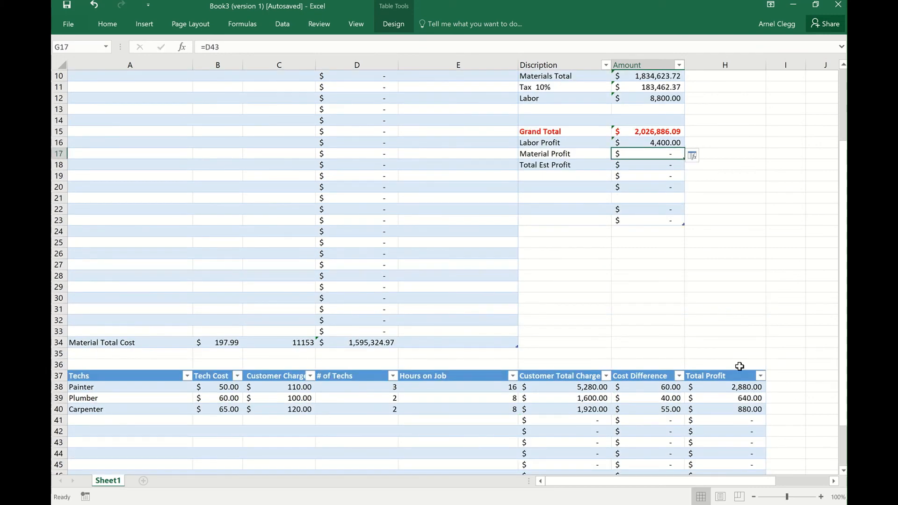
# Link the Material Profit amount in G17 to the Materials Markup 15% amount with the formula =G9.
pyautogui.scroll(-1, 742, 373)
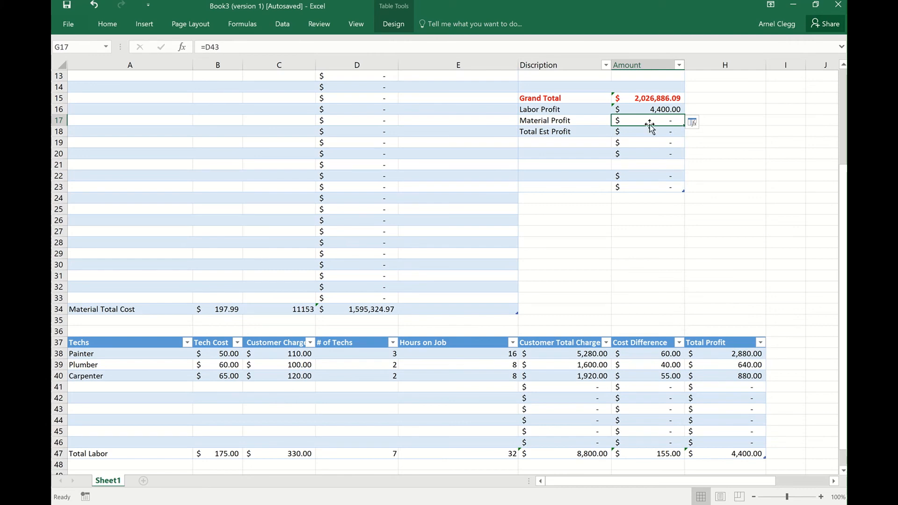
pyautogui.scroll(4, 716, 134)
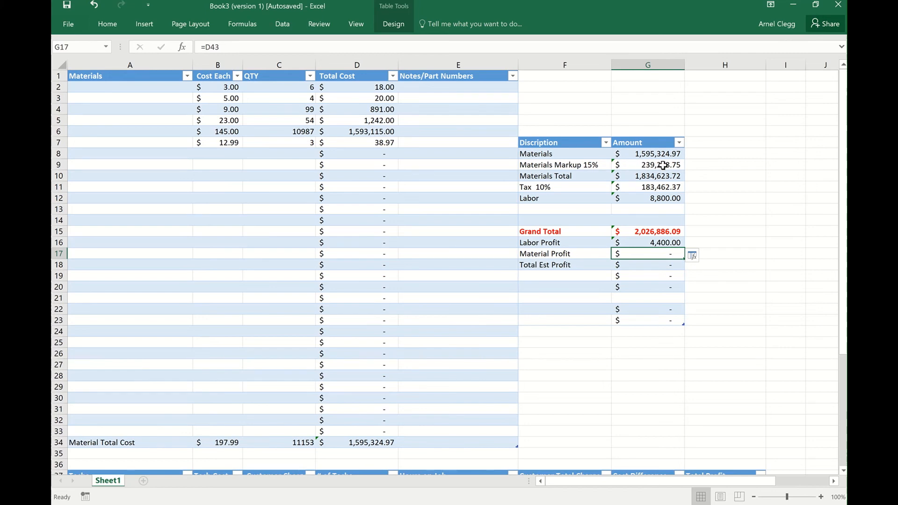
pyautogui.write('=')
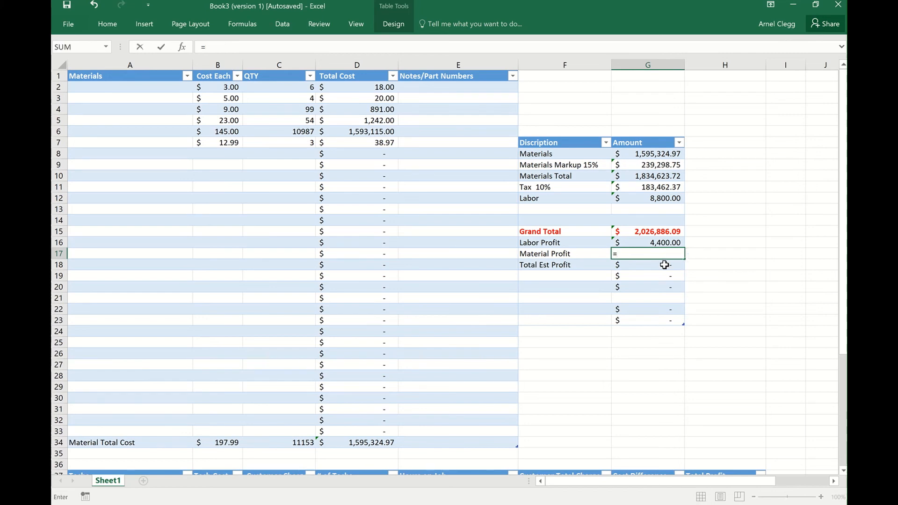
pyautogui.click(668, 168)
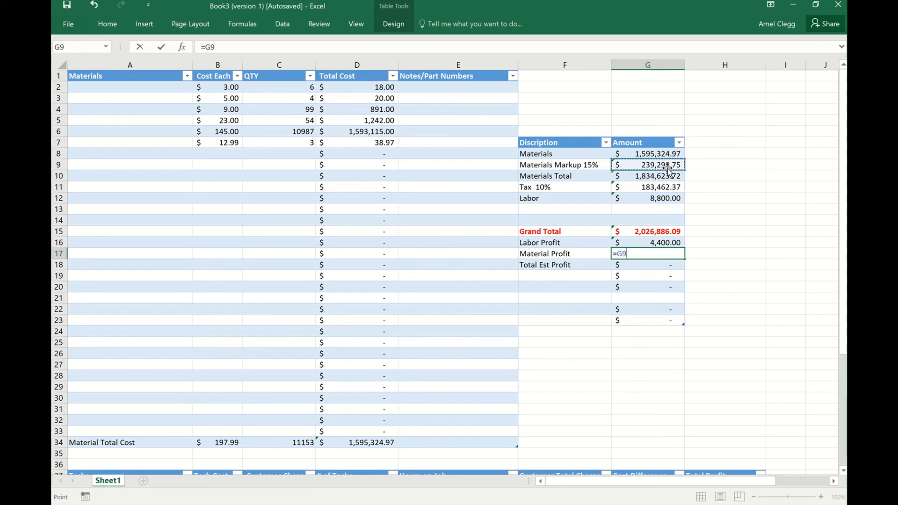
pyautogui.hotkey('ctrl', 'Return')
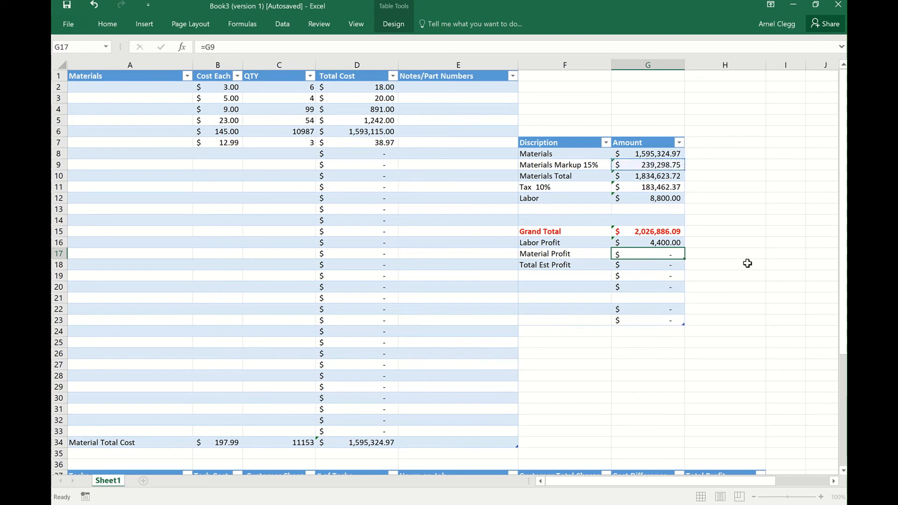
pyautogui.press('Return')
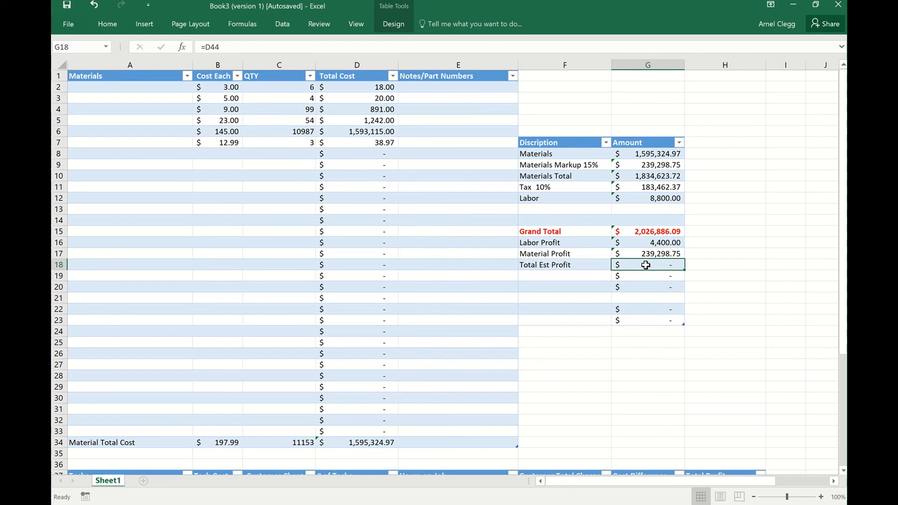
# Calculate Total Est Profit in G18 by adding Labor Profit and Material Profit with =Sum(G16:G17).
pyautogui.write('=')
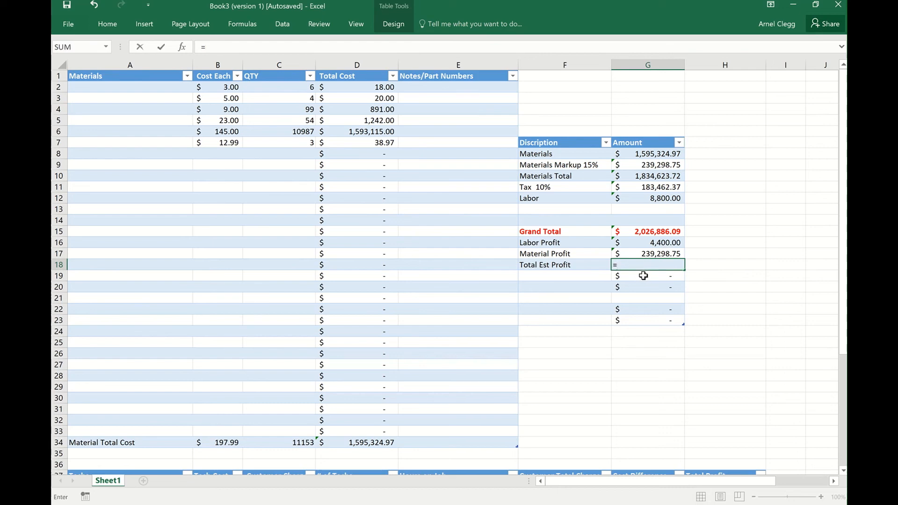
pyautogui.write('Sum')
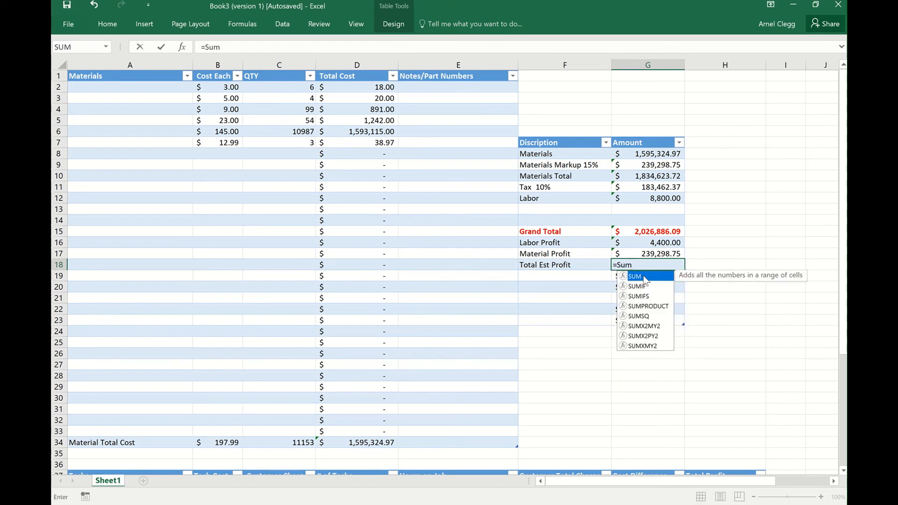
pyautogui.write('(')
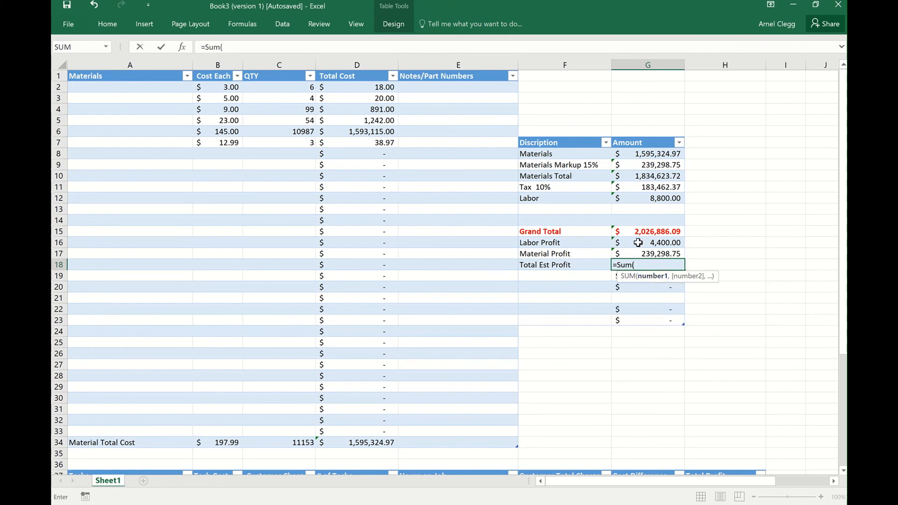
pyautogui.moveTo(639, 242); pyautogui.dragTo(647, 250)
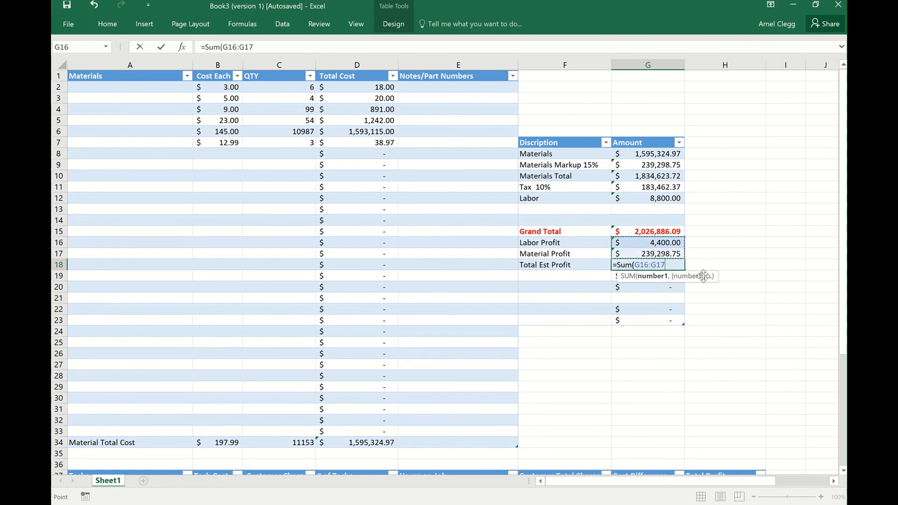
pyautogui.write(')')
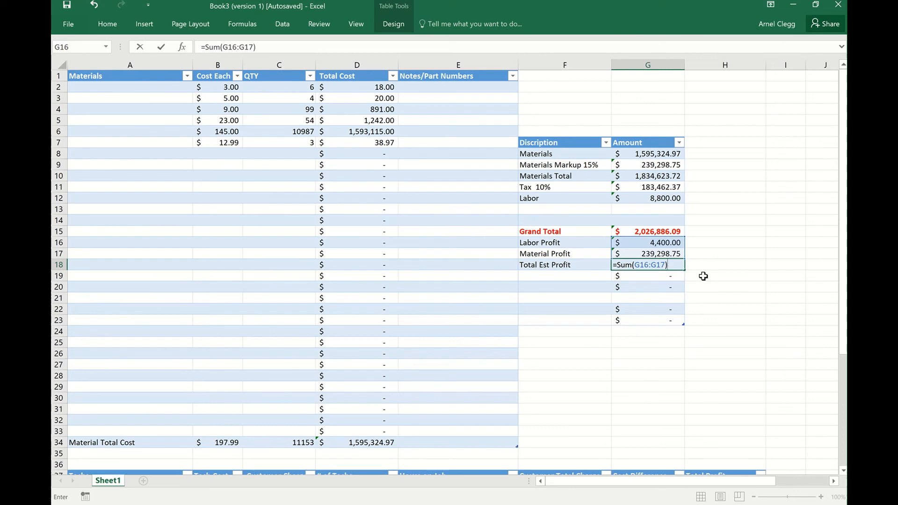
pyautogui.press('Return')
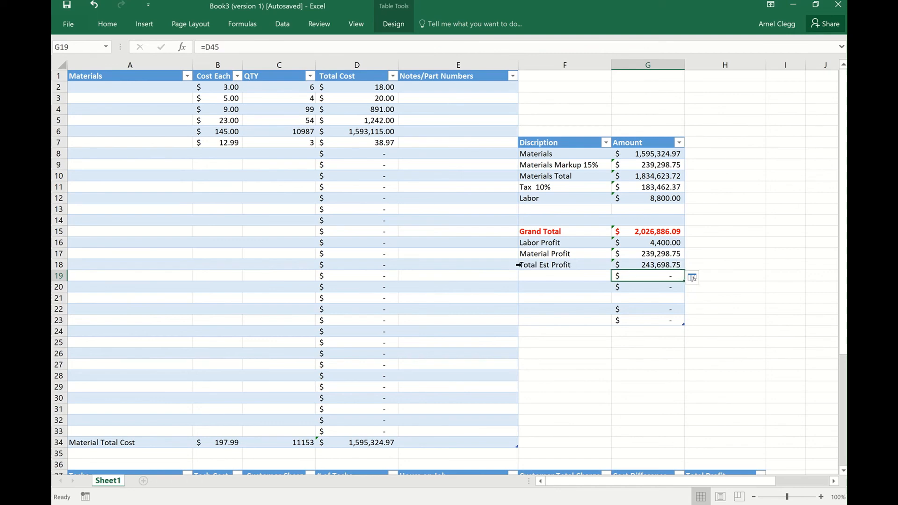
# Format the Total Est Profit label and amount in F18:G18 as bold dark blue text.
pyautogui.moveTo(519, 265); pyautogui.dragTo(622, 265)
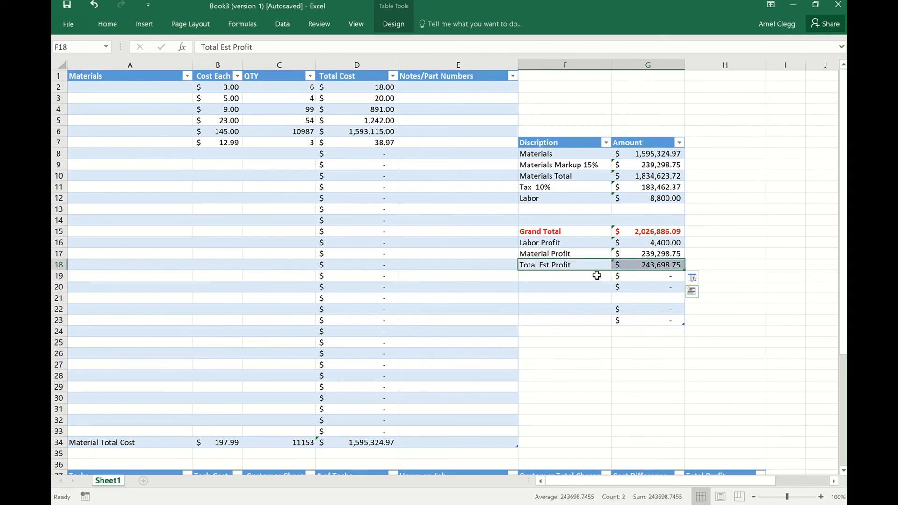
pyautogui.rightClick(655, 262)
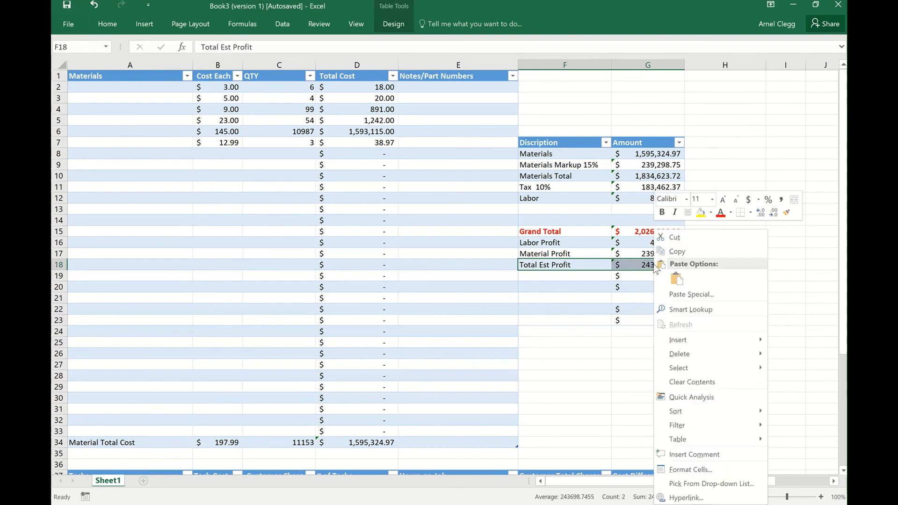
pyautogui.click(731, 212)
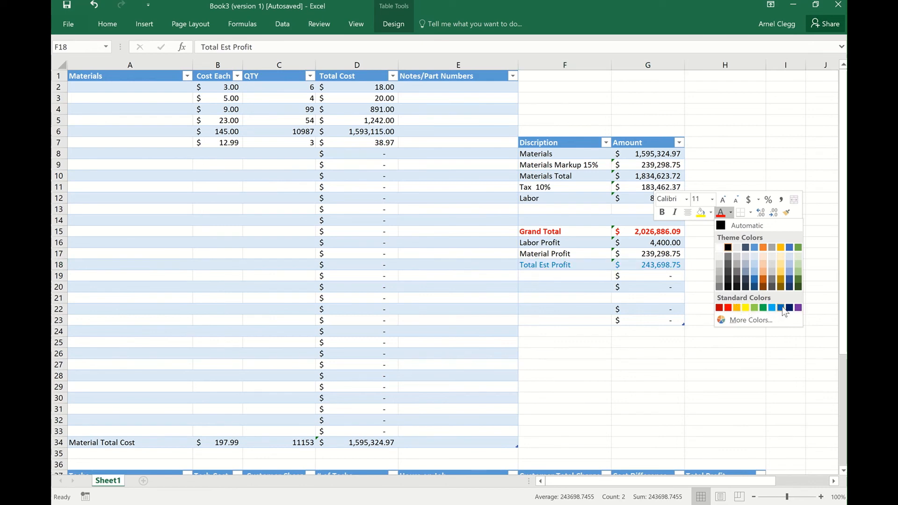
pyautogui.click(756, 287)
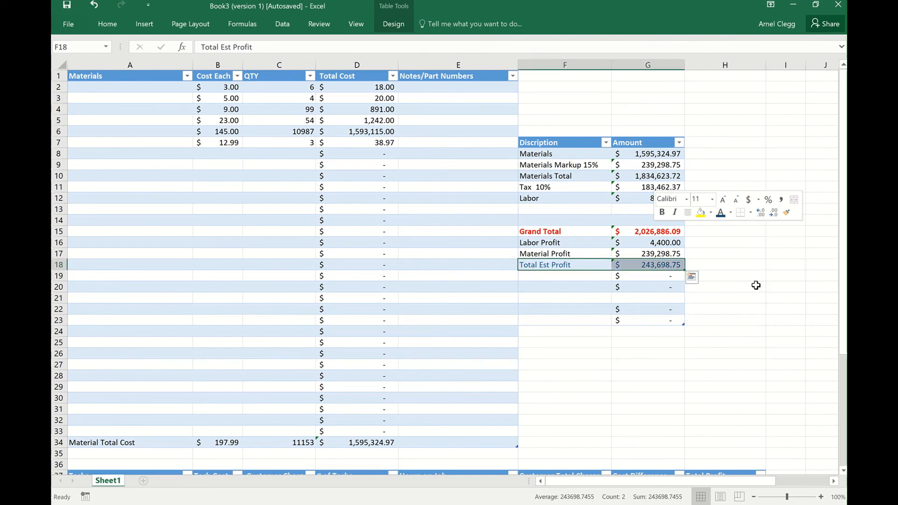
pyautogui.click(659, 214)
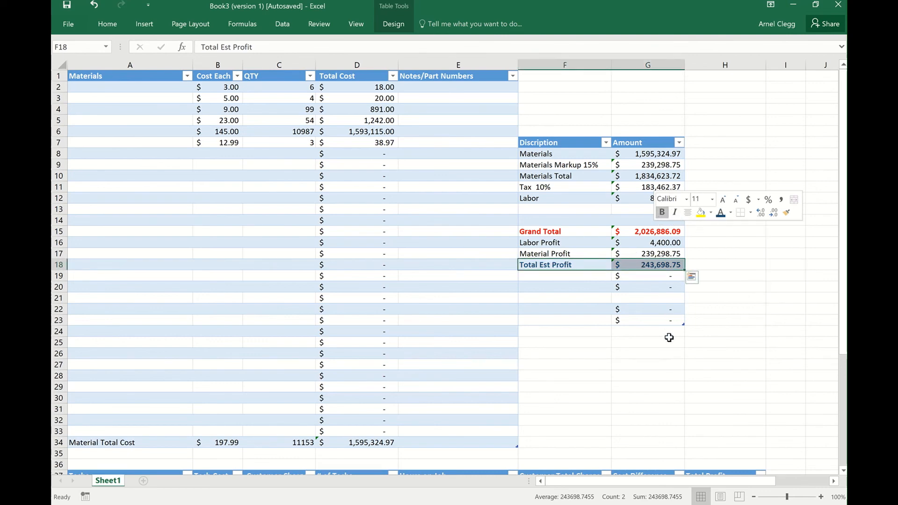
pyautogui.click(723, 319)
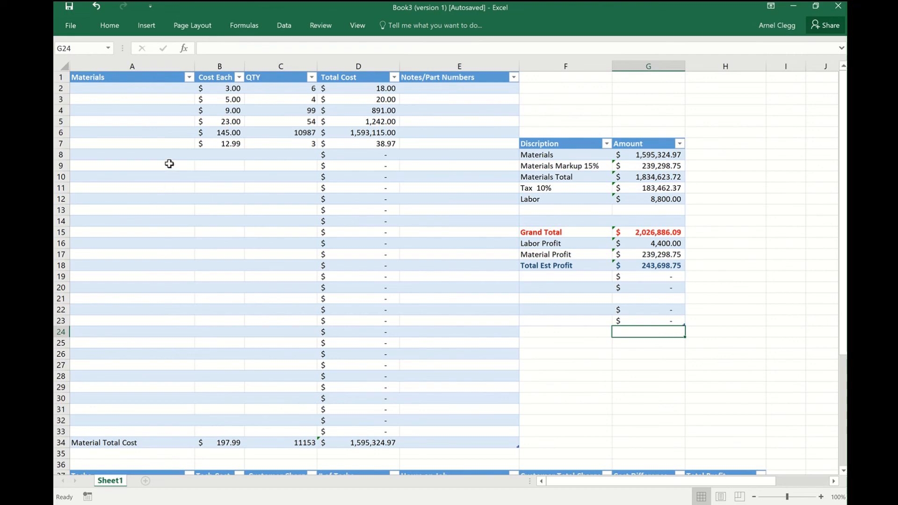
# Add the material Pipe in A8 with the note "copper 34455" in its Notes/Part Numbers cell E8.
pyautogui.click(174, 156)
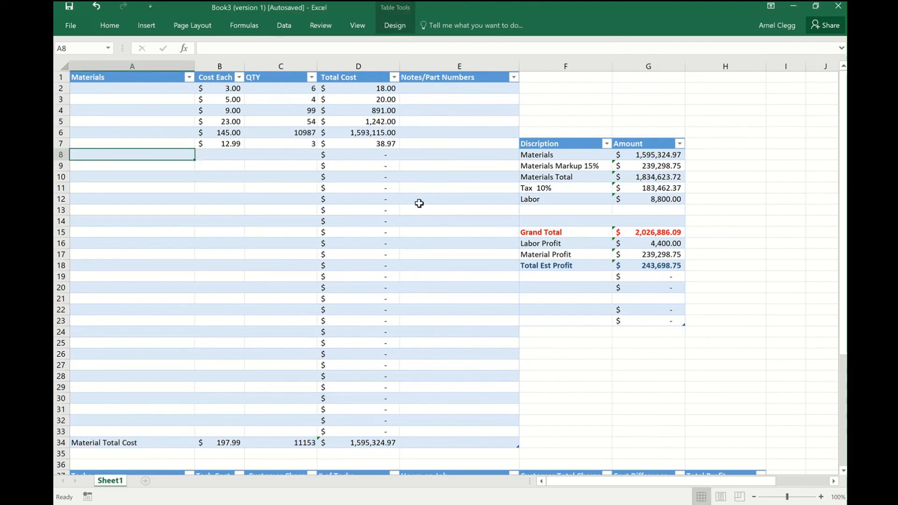
pyautogui.write('Pipe')
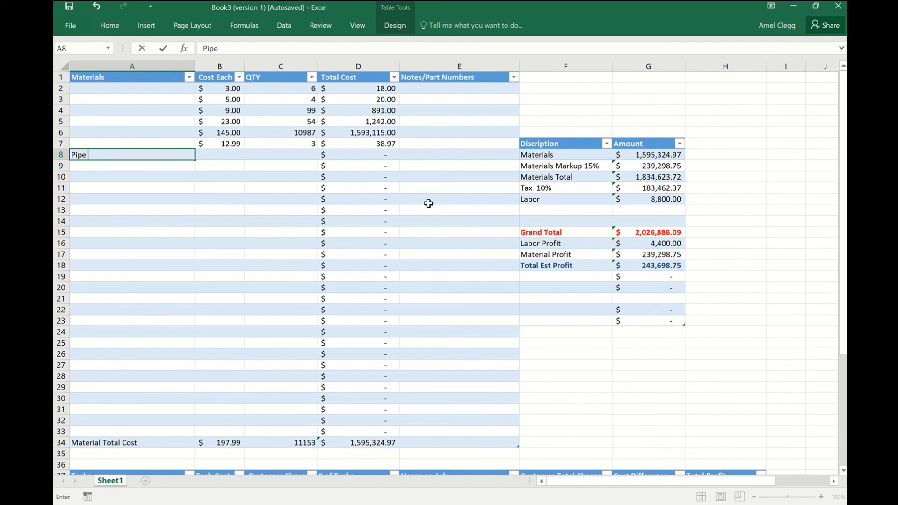
pyautogui.click(450, 154)
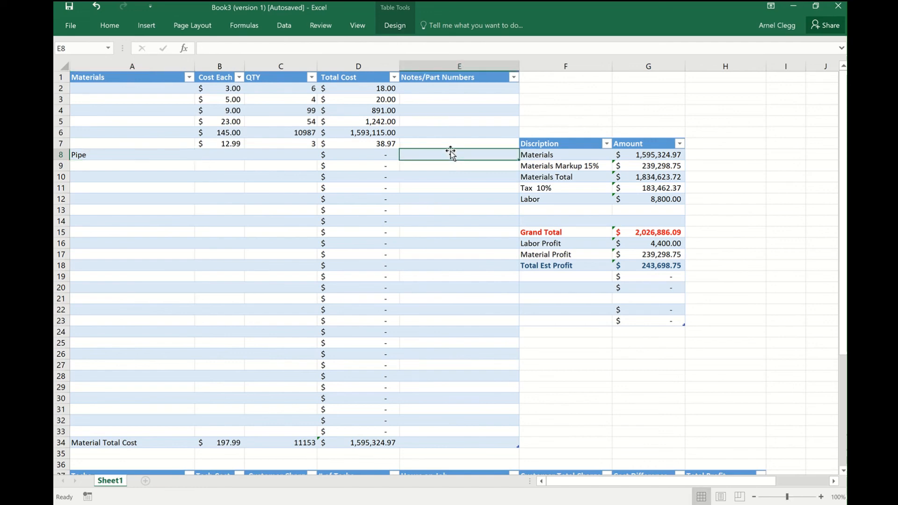
pyautogui.write('copper ')
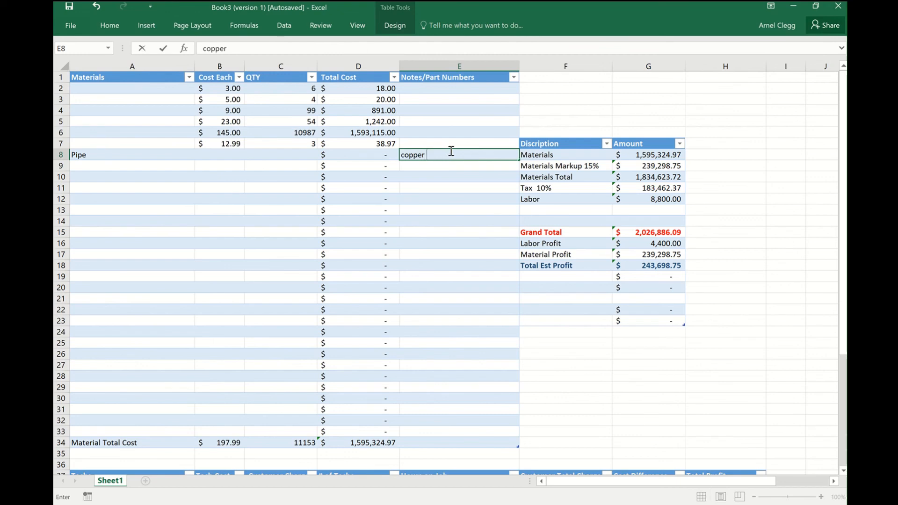
pyautogui.write('34455')
# Set the Pipe row's Cost Each to 12 in B8 and its QTY to 60 in C8.
pyautogui.click(227, 156)
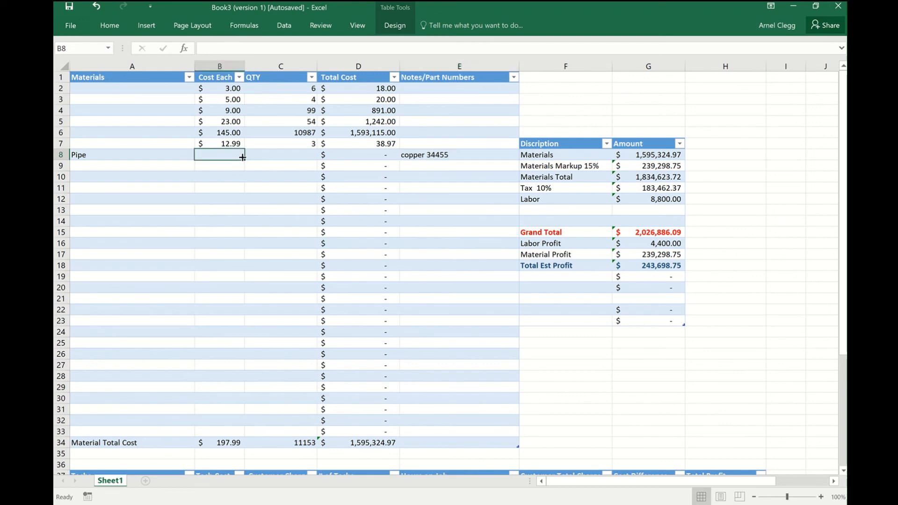
pyautogui.write('12')
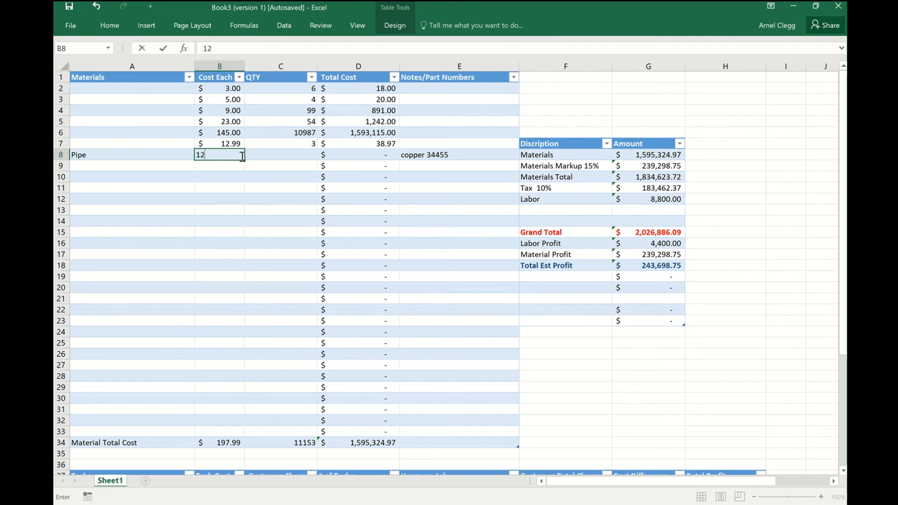
pyautogui.click(282, 155)
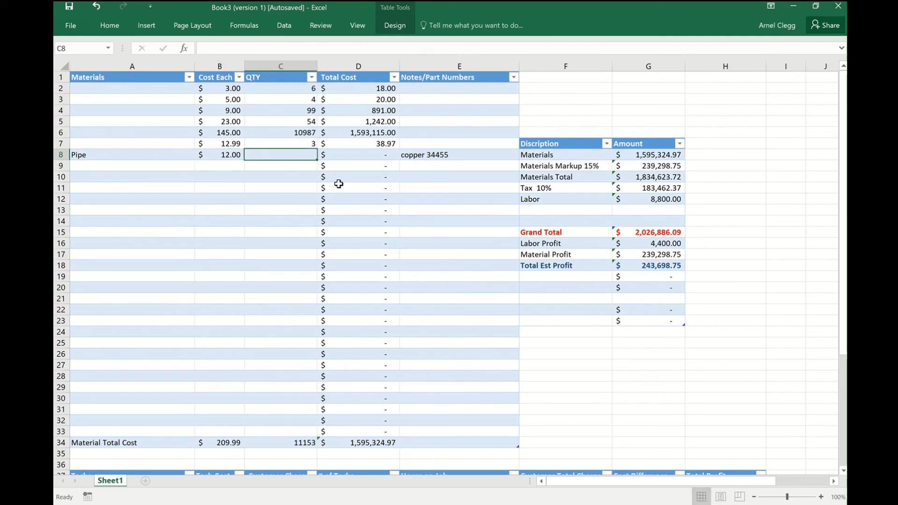
pyautogui.write('60')
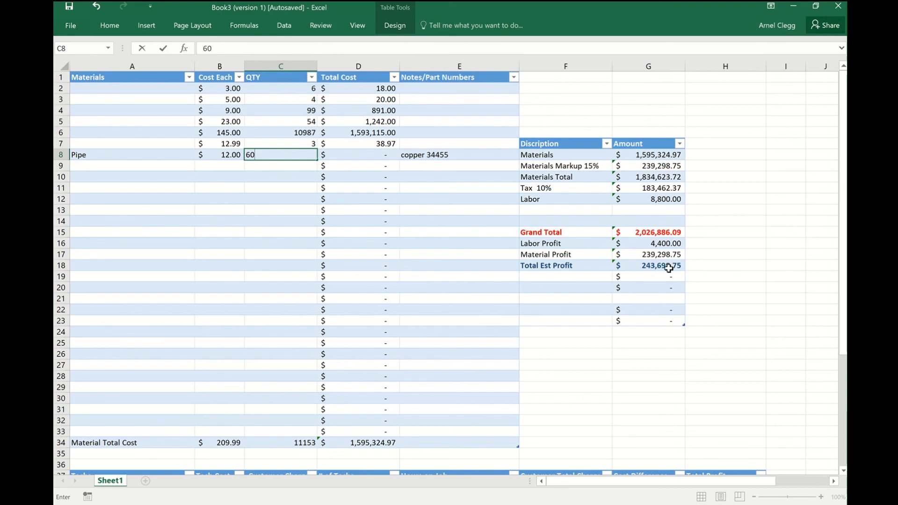
pyautogui.press('Return')
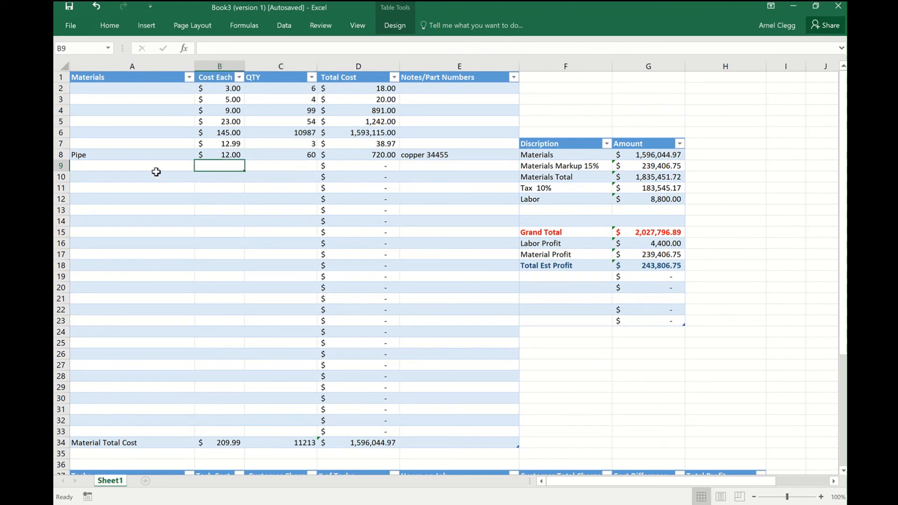
# Add the material 2x4x8 in row 9 with a Cost Each of 8 and a QTY of 200.
pyautogui.click(131, 169)
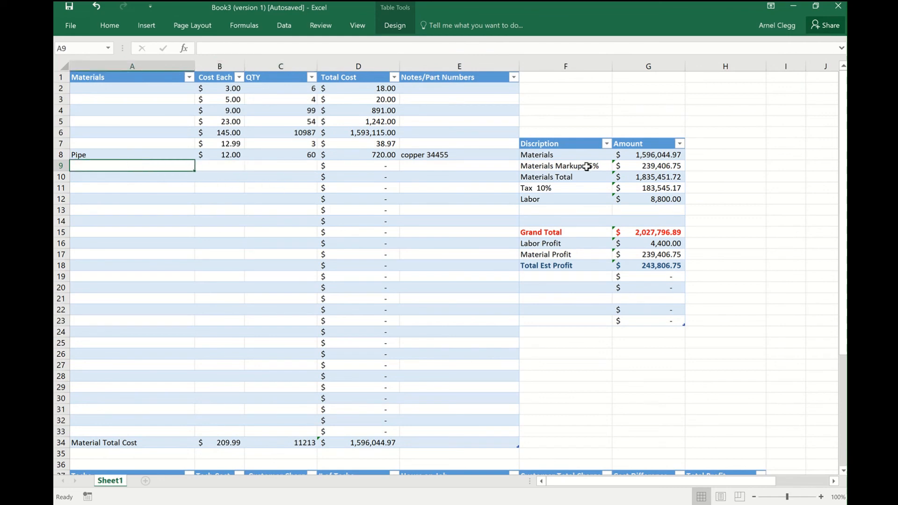
pyautogui.write('2x4x8')
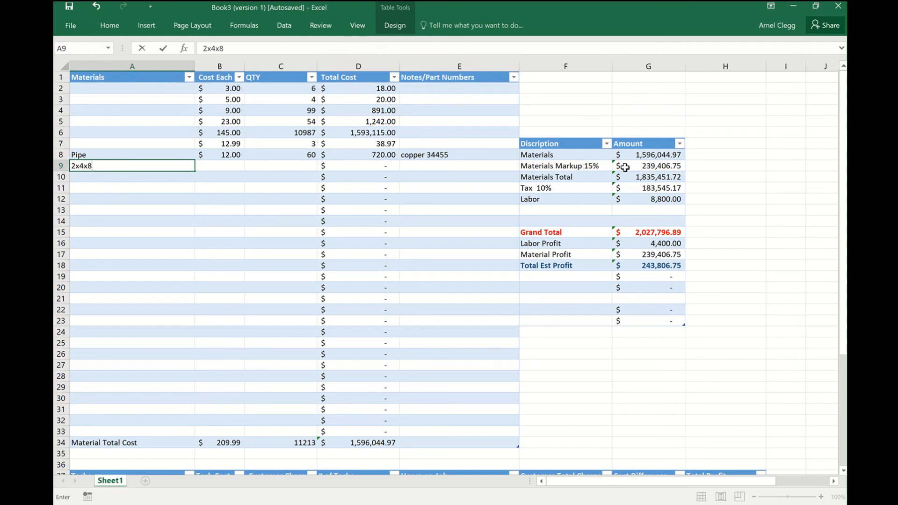
pyautogui.click(224, 168)
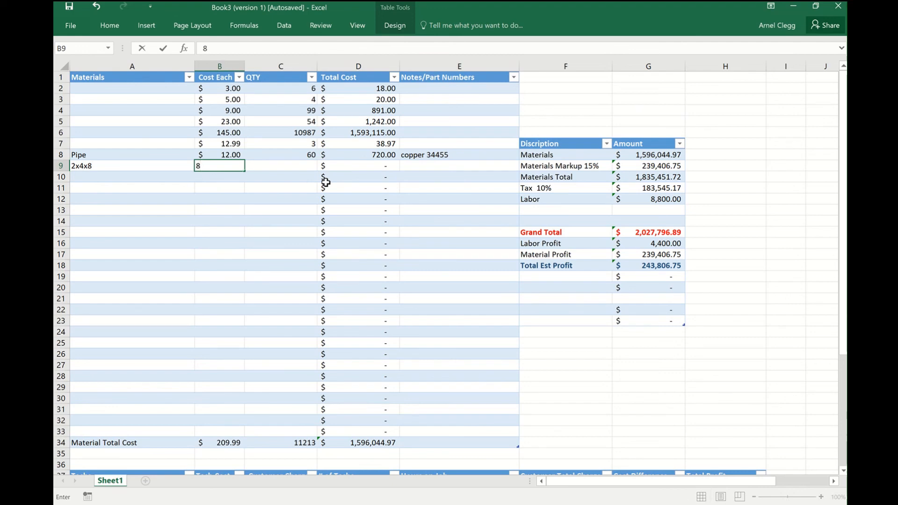
pyautogui.click(305, 167)
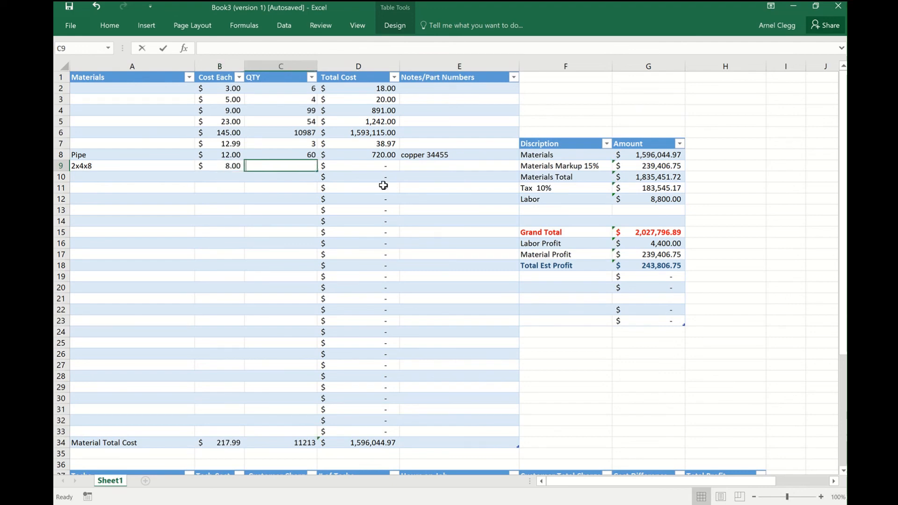
pyautogui.write('200')
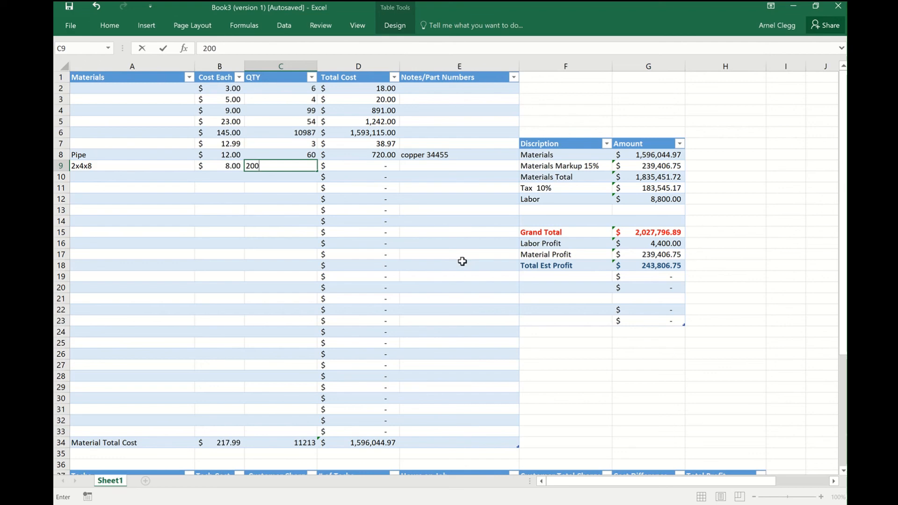
pyautogui.press('Return')
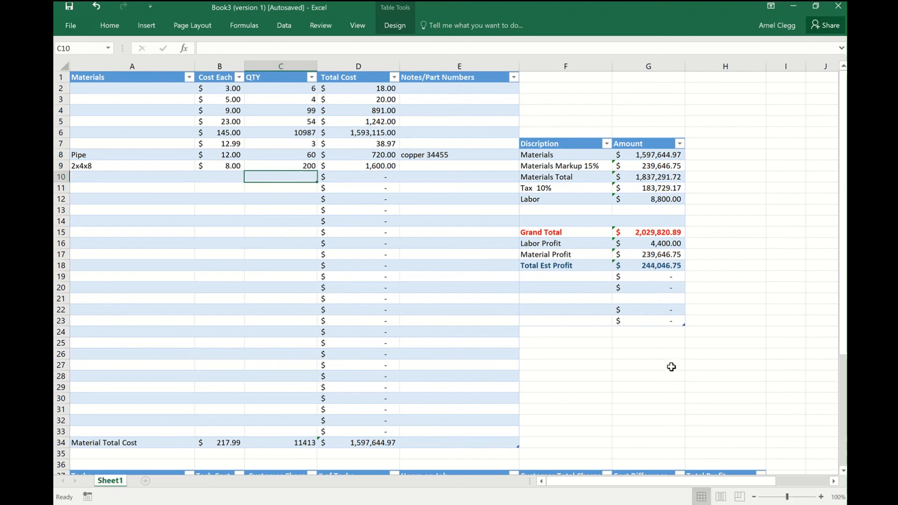
pyautogui.scroll(-1, 700, 330)
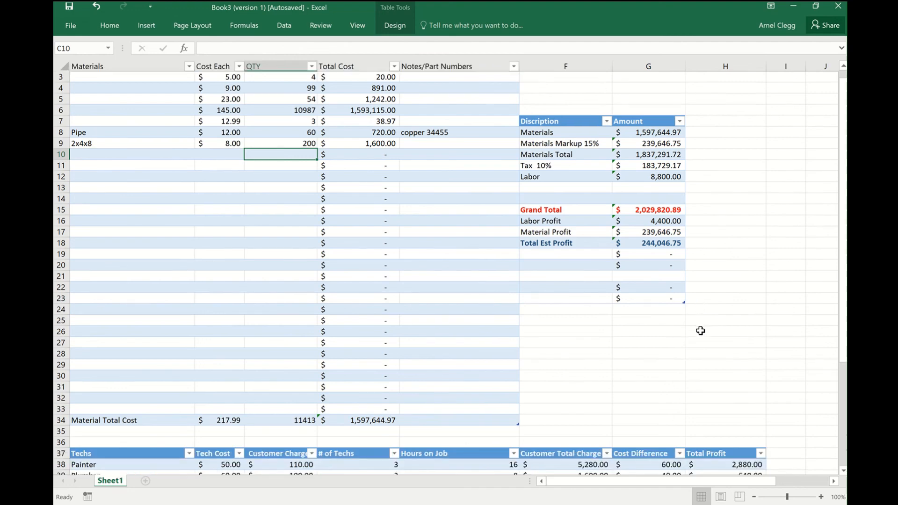
pyautogui.scroll(-4, 684, 351)
pyautogui.scroll(3, 359, 407)
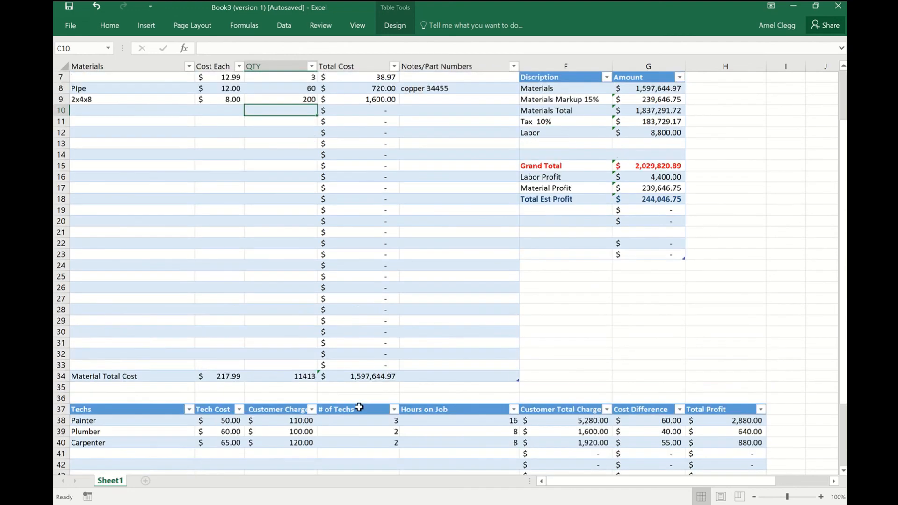
# Add the tech Apprentice in A41 with a Tech Cost of 35 and a Customer Charge of 60.
pyautogui.click(146, 452)
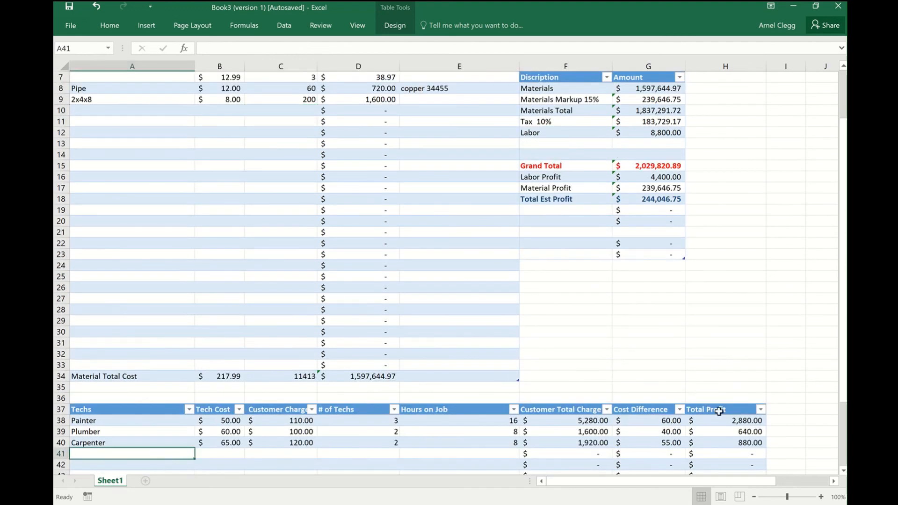
pyautogui.write('Appr')
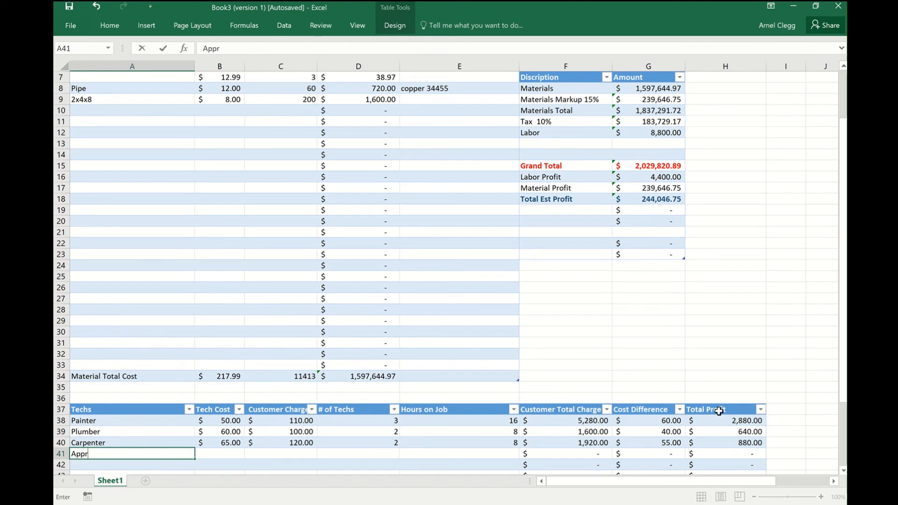
pyautogui.write('entice')
pyautogui.click(212, 454)
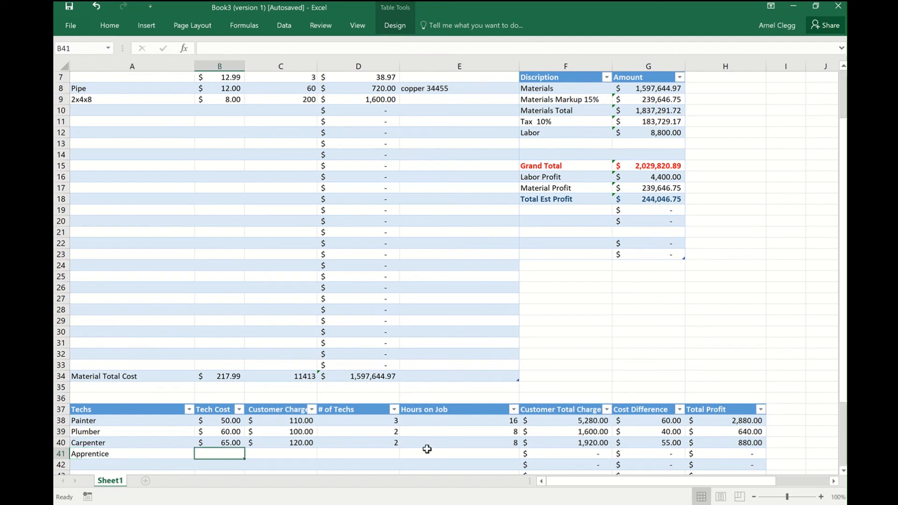
pyautogui.write('35')
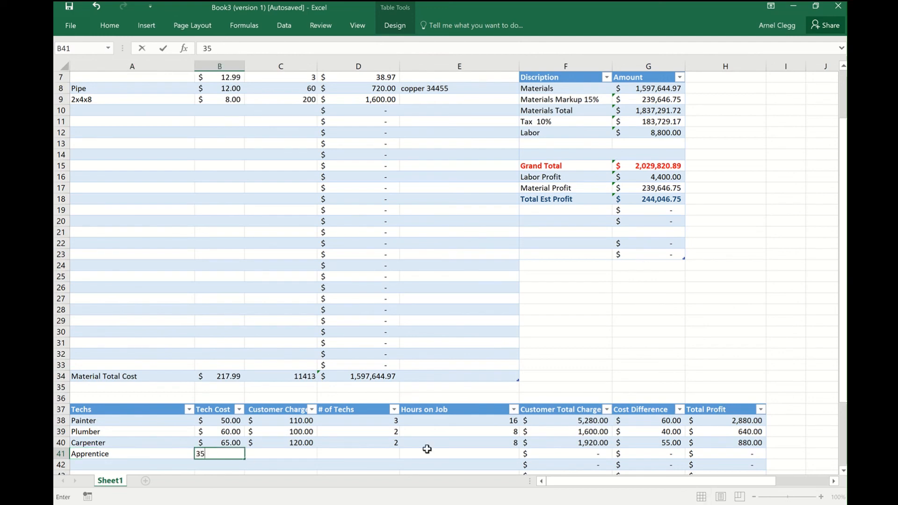
pyautogui.click(295, 454)
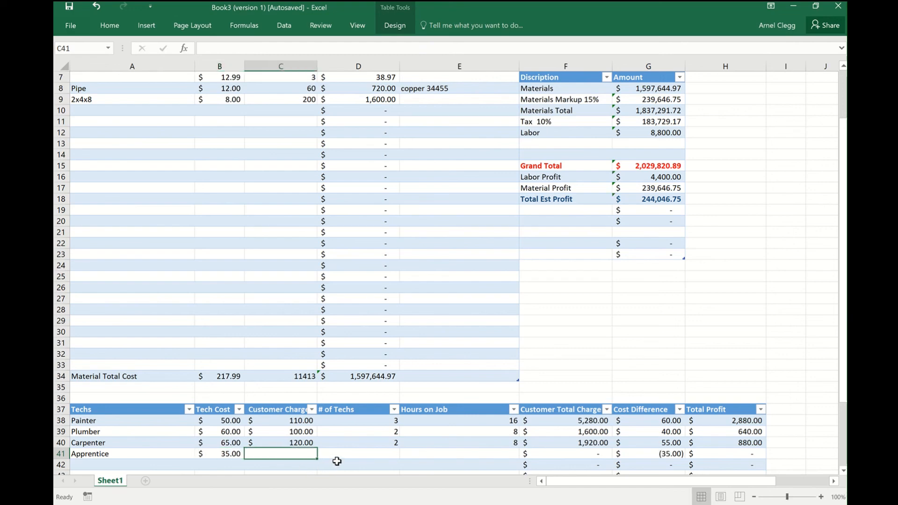
pyautogui.write('60')
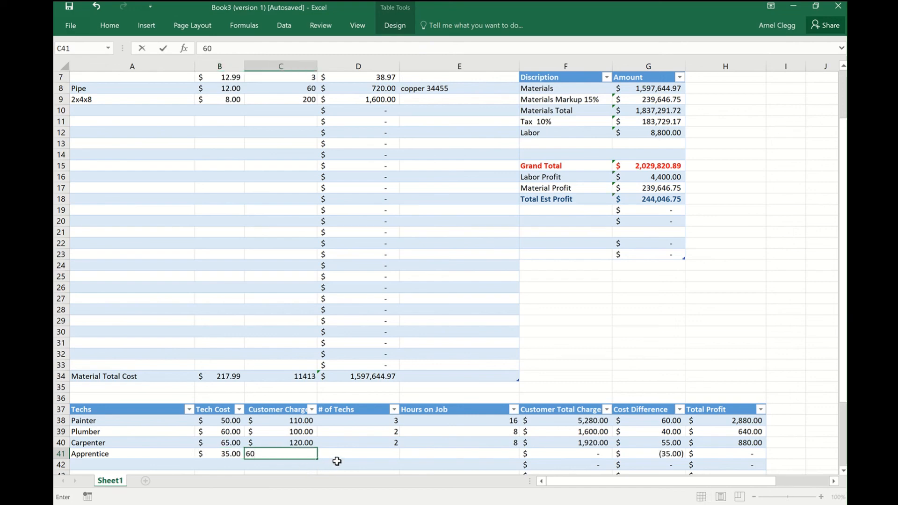
# Set the Apprentice row's # of Techs to 10 in D41 and its Hours on Job to 120 in E41.
pyautogui.click(378, 455)
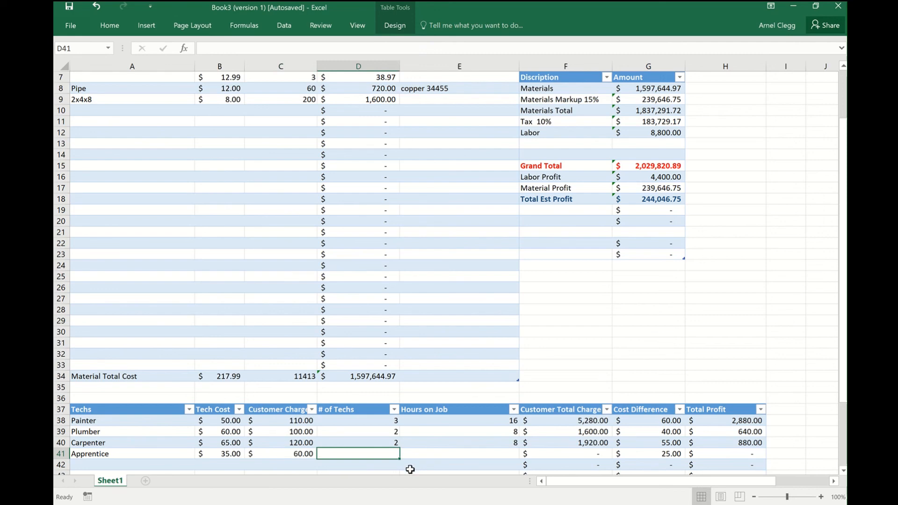
pyautogui.write('10')
pyautogui.click(465, 455)
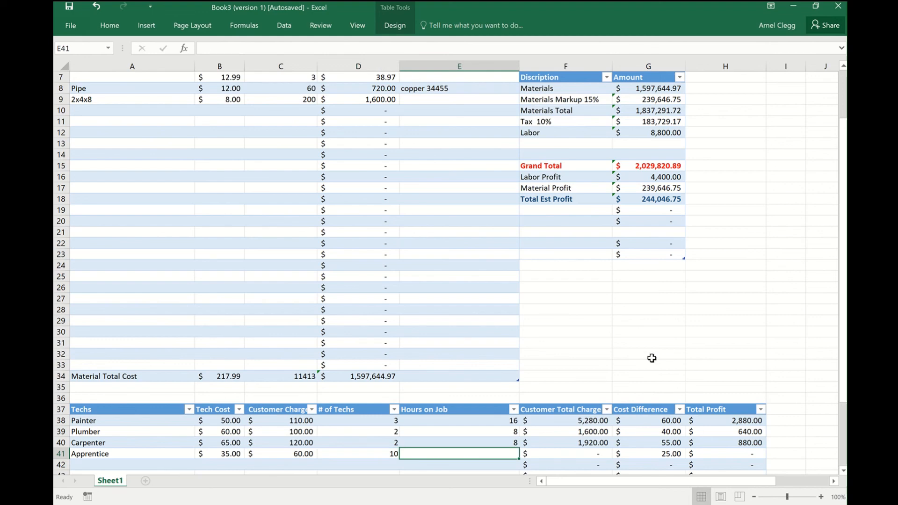
pyautogui.write('120')
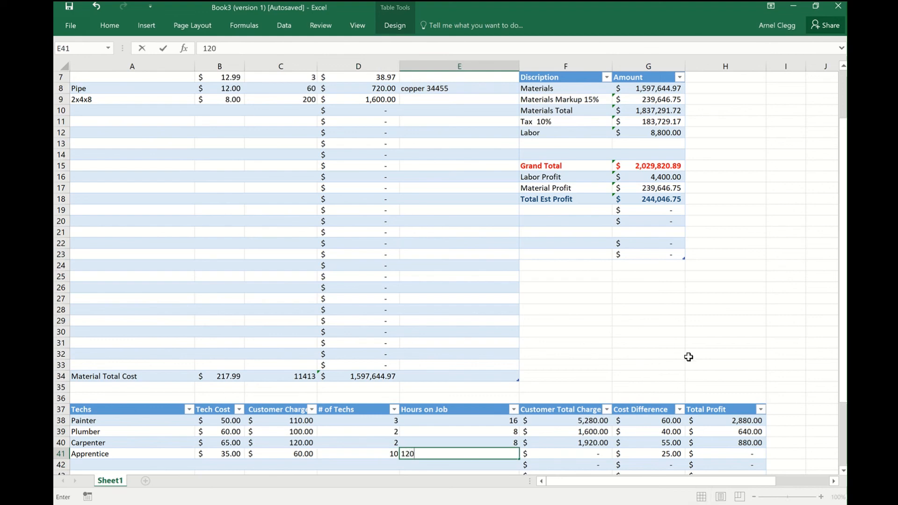
pyautogui.click(690, 354)
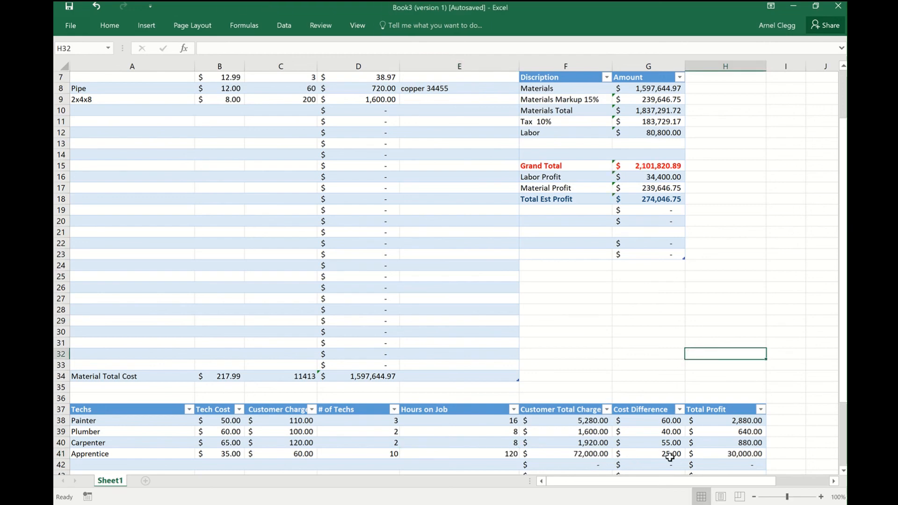
# Change the Apprentice row's Hours on Job in E41 to 140.
pyautogui.scroll(-2, 739, 453)
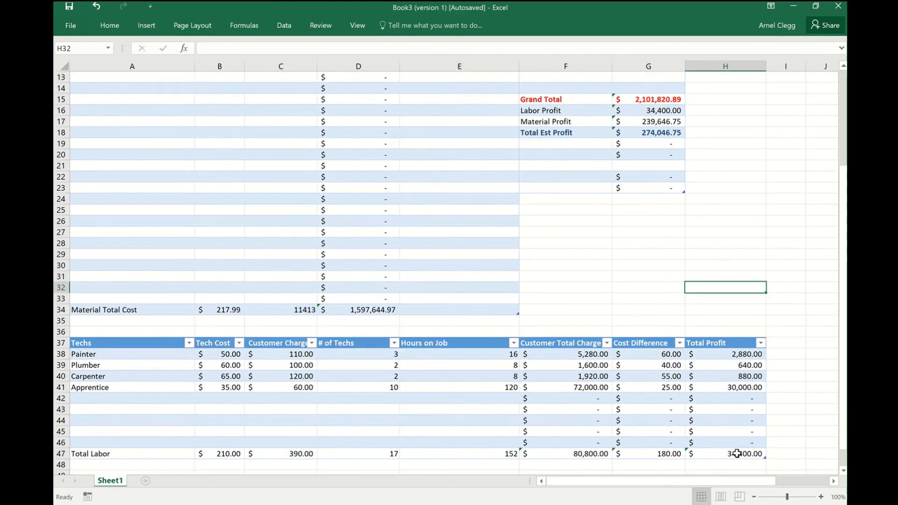
pyautogui.scroll(3, 631, 370)
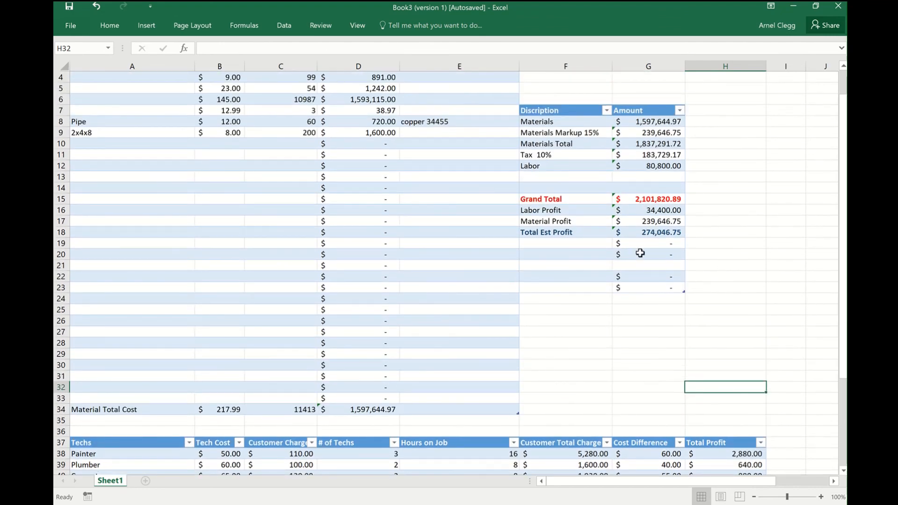
pyautogui.scroll(-1, 638, 384)
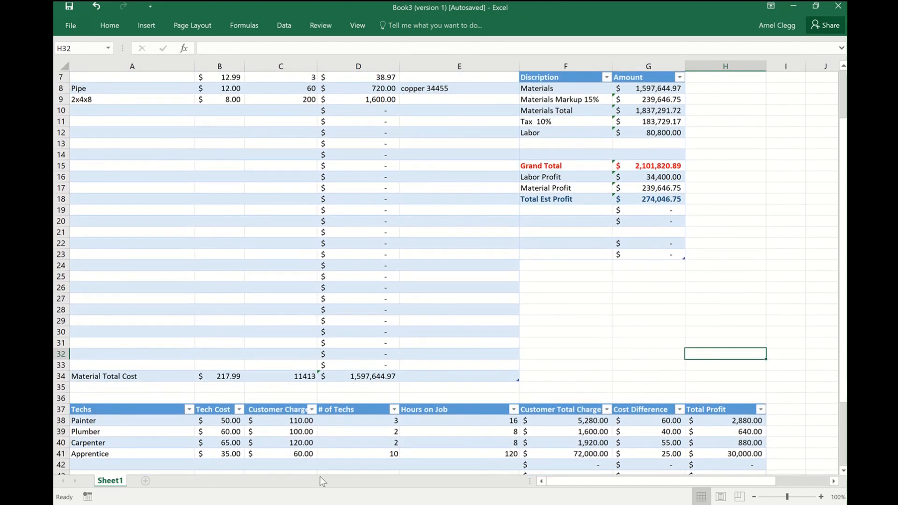
pyautogui.click(507, 458)
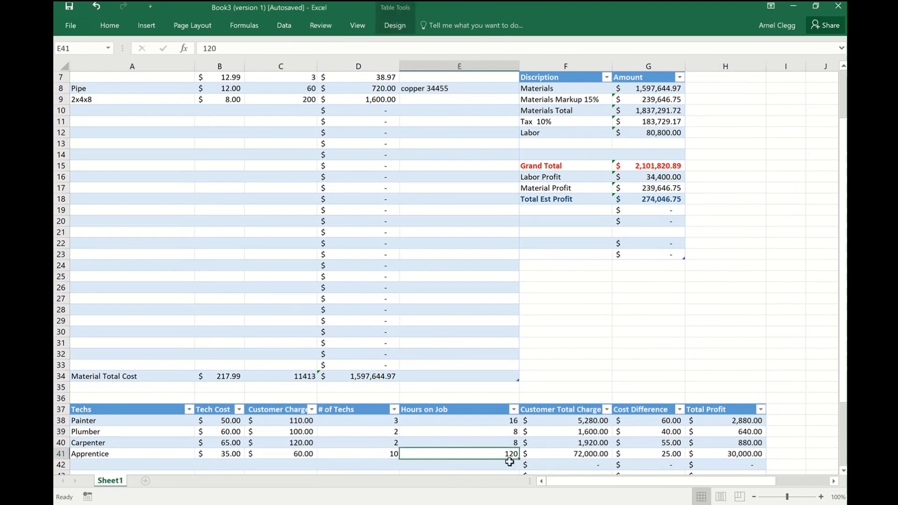
pyautogui.write('140')
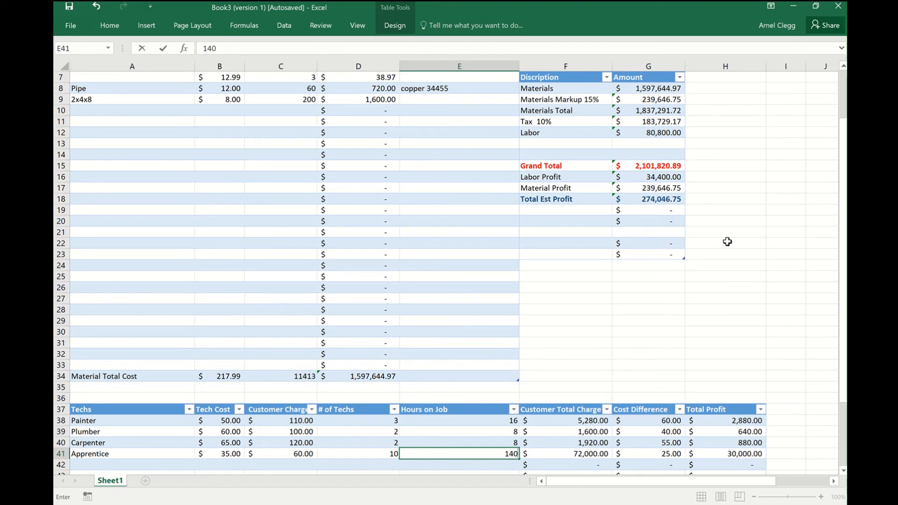
pyautogui.press('Return')
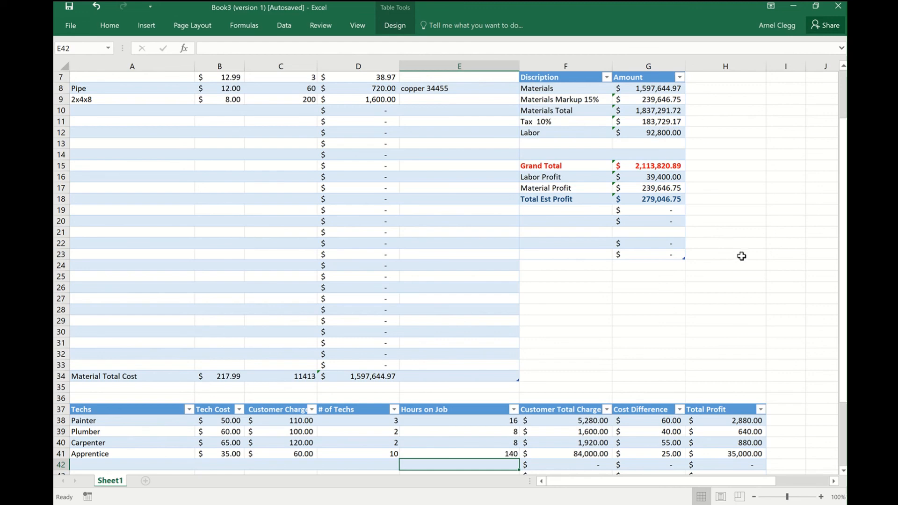
# Change the markup label in F9 of the summary table to "Materials Markup 5%".
pyautogui.scroll(1, 744, 313)
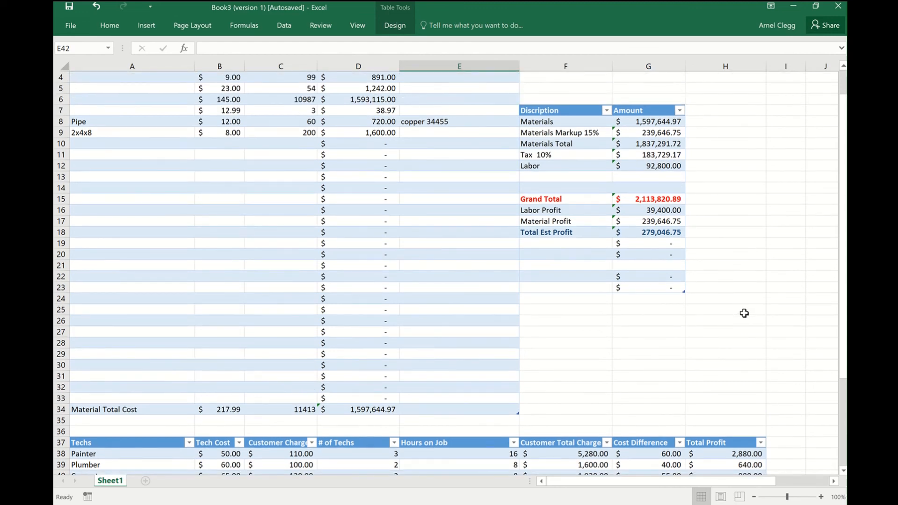
pyautogui.scroll(1, 745, 313)
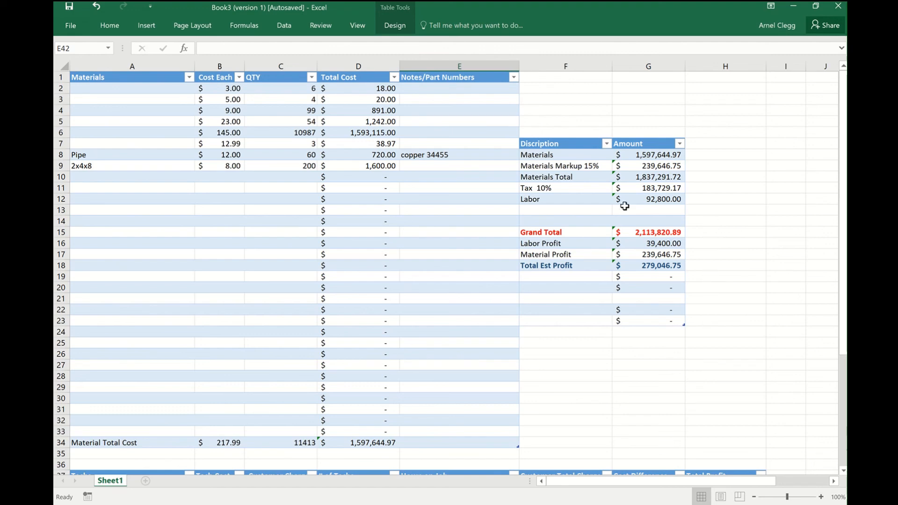
pyautogui.click(590, 166)
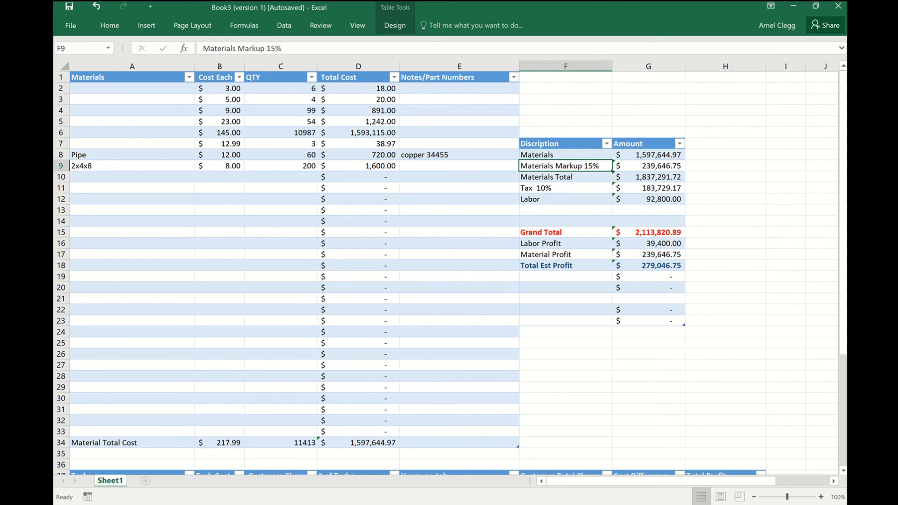
pyautogui.doubleClick(594, 166)
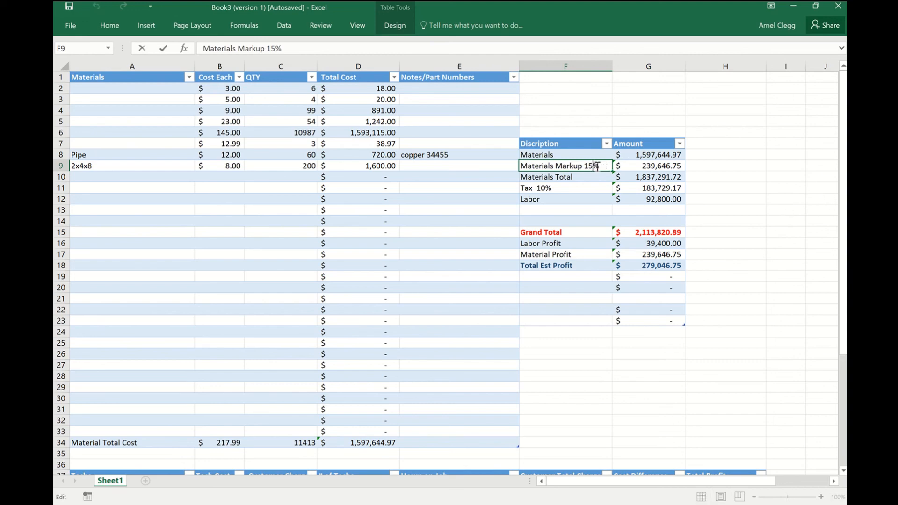
pyautogui.press('BackSpace')
pyautogui.press('BackSpace')
pyautogui.write('5')
# Replace the markup formula in G9 with =G8*.05 to calculate 5% of the materials amount.
pyautogui.click(679, 167)
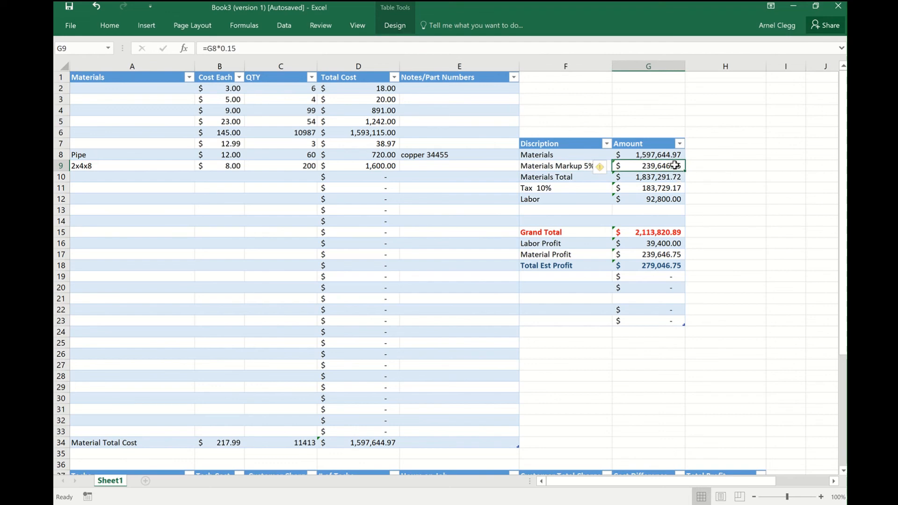
pyautogui.press('BackSpace')
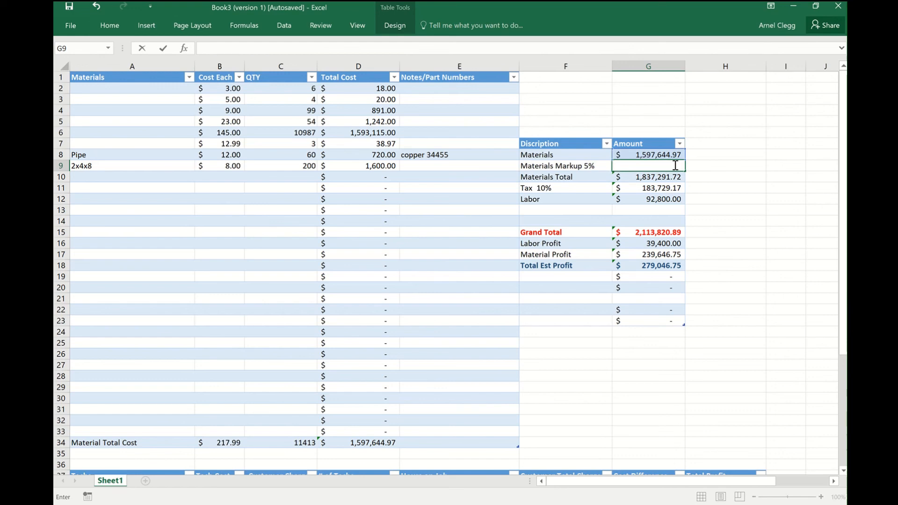
pyautogui.write('+')
pyautogui.press('BackSpace')
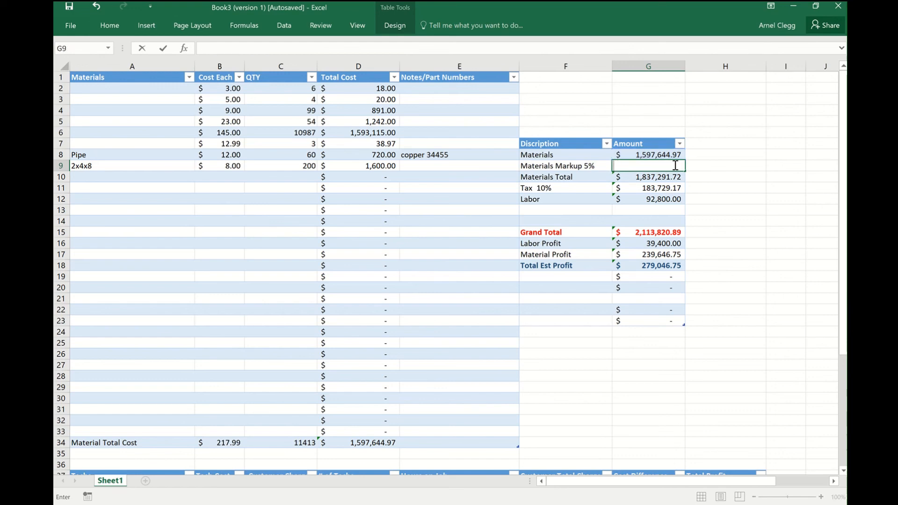
pyautogui.write('=')
pyautogui.click(661, 154)
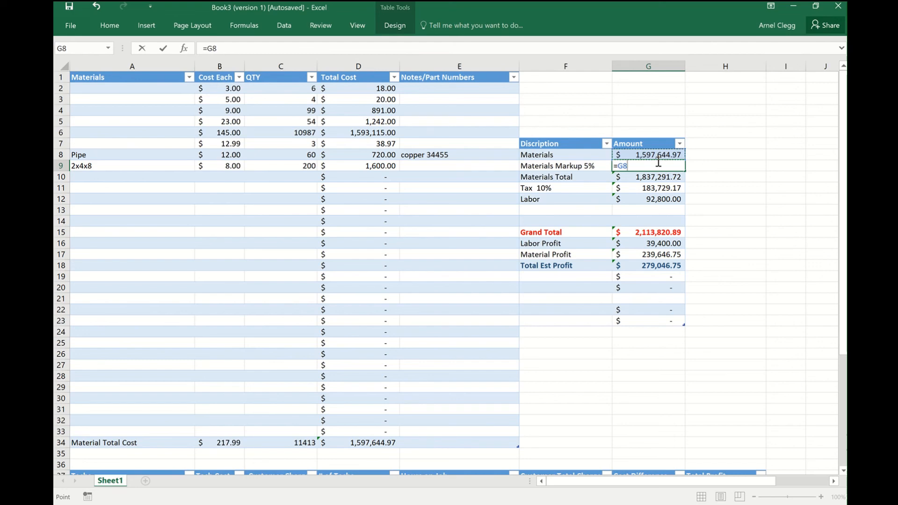
pyautogui.write('*.05')
pyautogui.press('Return')
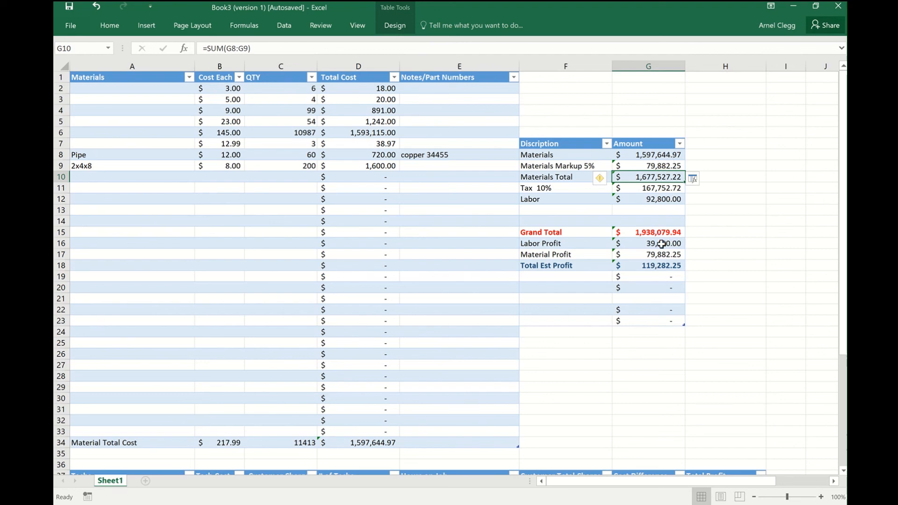
pyautogui.scroll(-2, 662, 244)
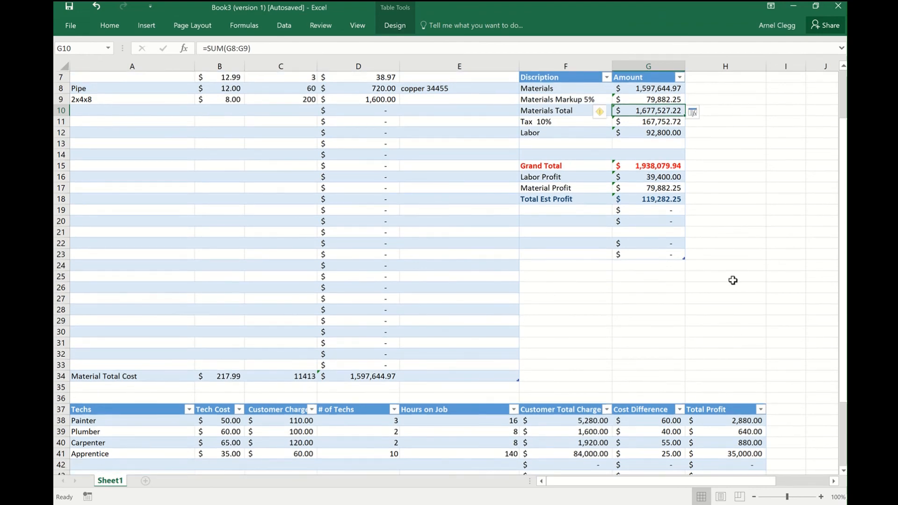
pyautogui.scroll(-3, 732, 390)
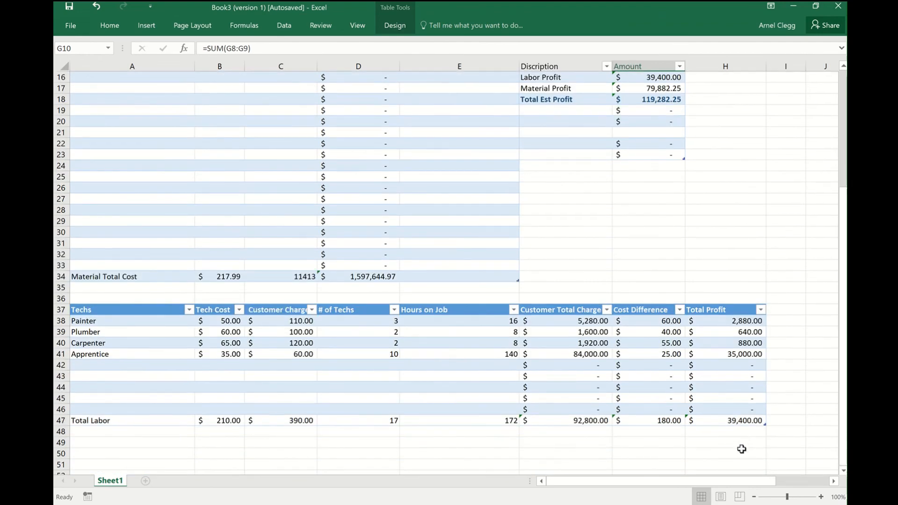
pyautogui.scroll(4, 747, 423)
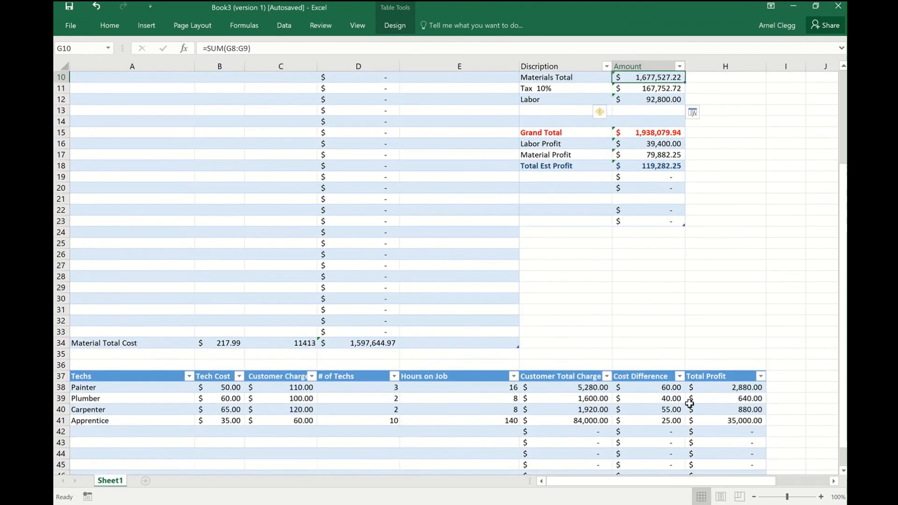